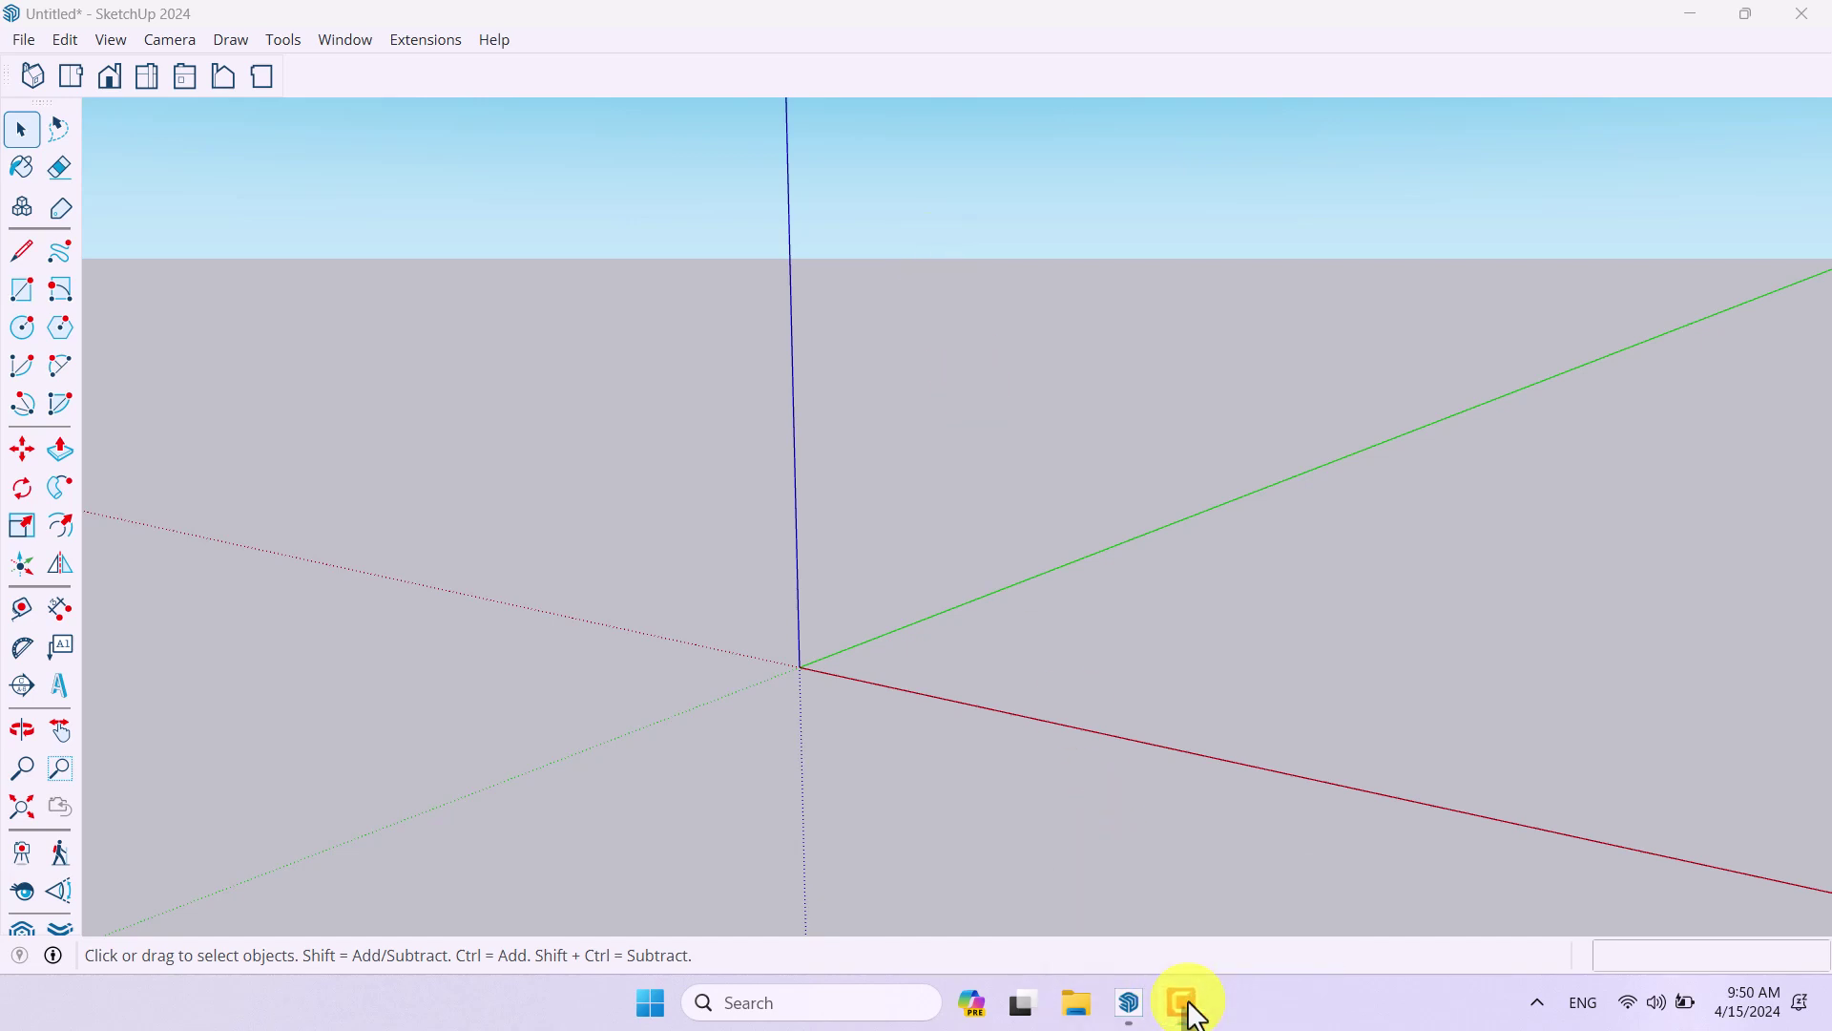
Step: Draw a 60,60 cm rectangle on the ground plane with its first corner at the origin
middle_click_drag(1040, 703, 1031, 616)
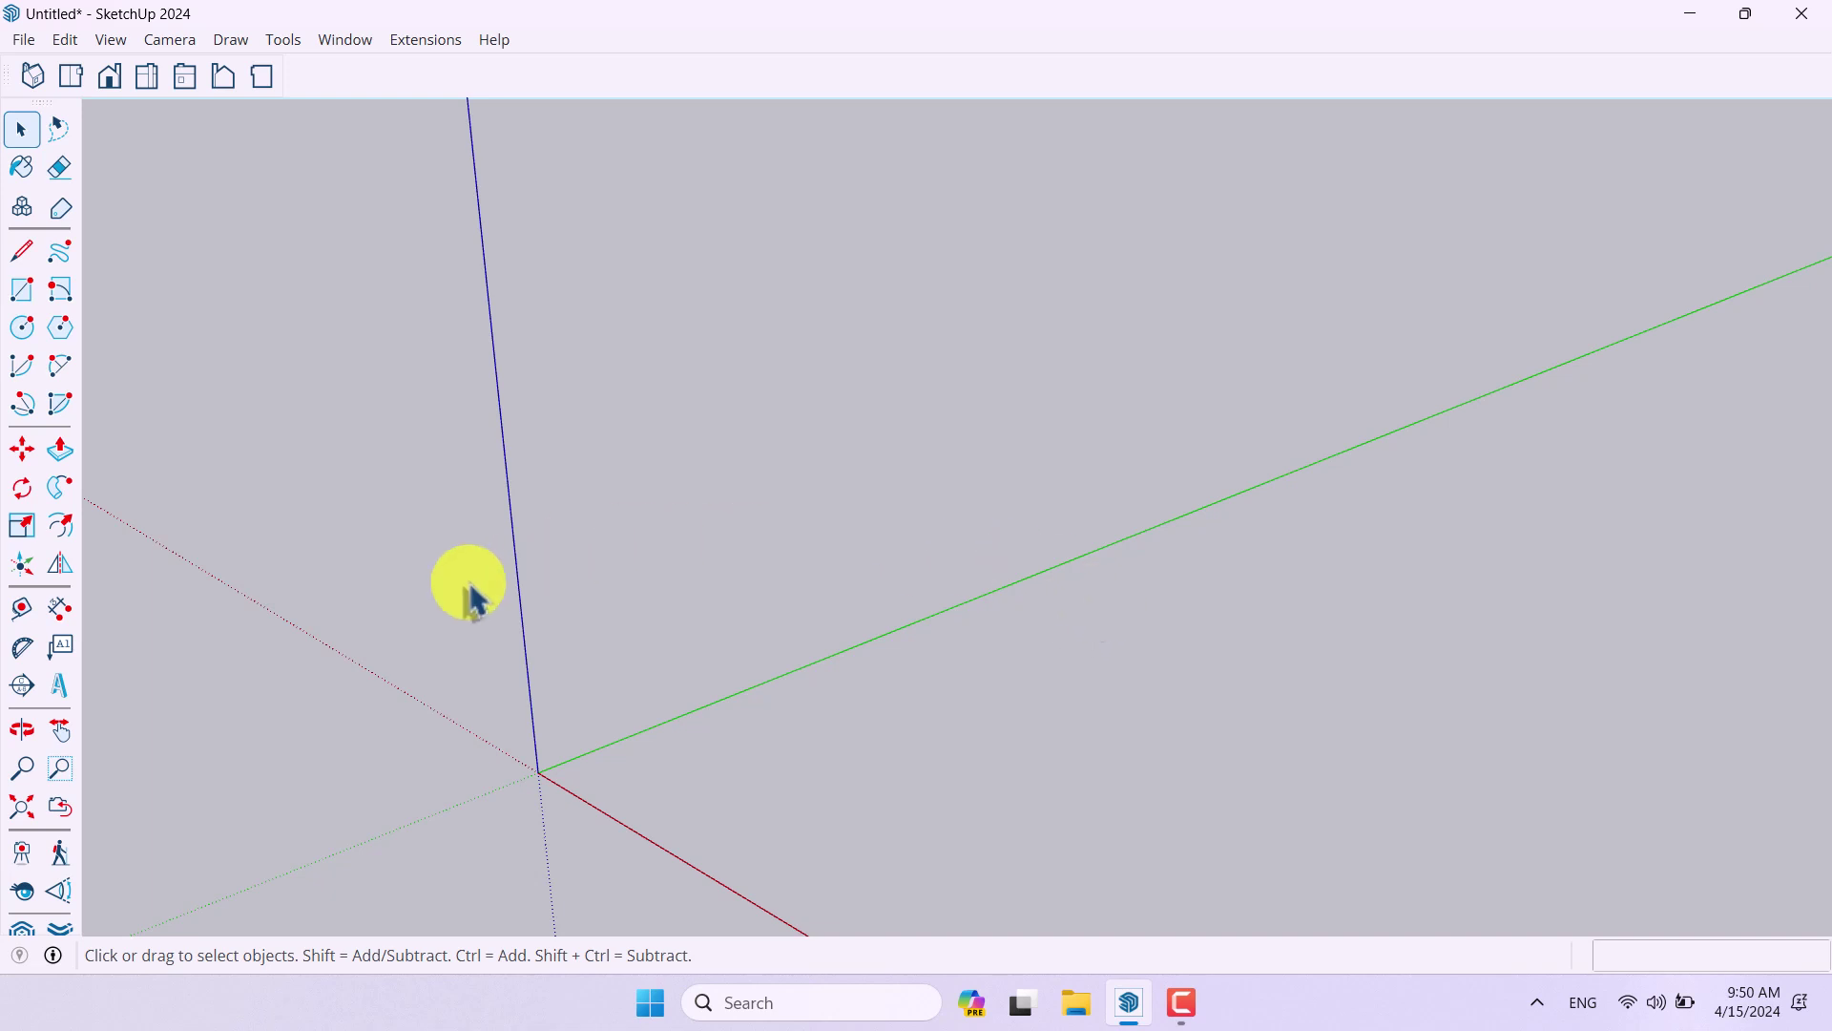
left_click(33, 295)
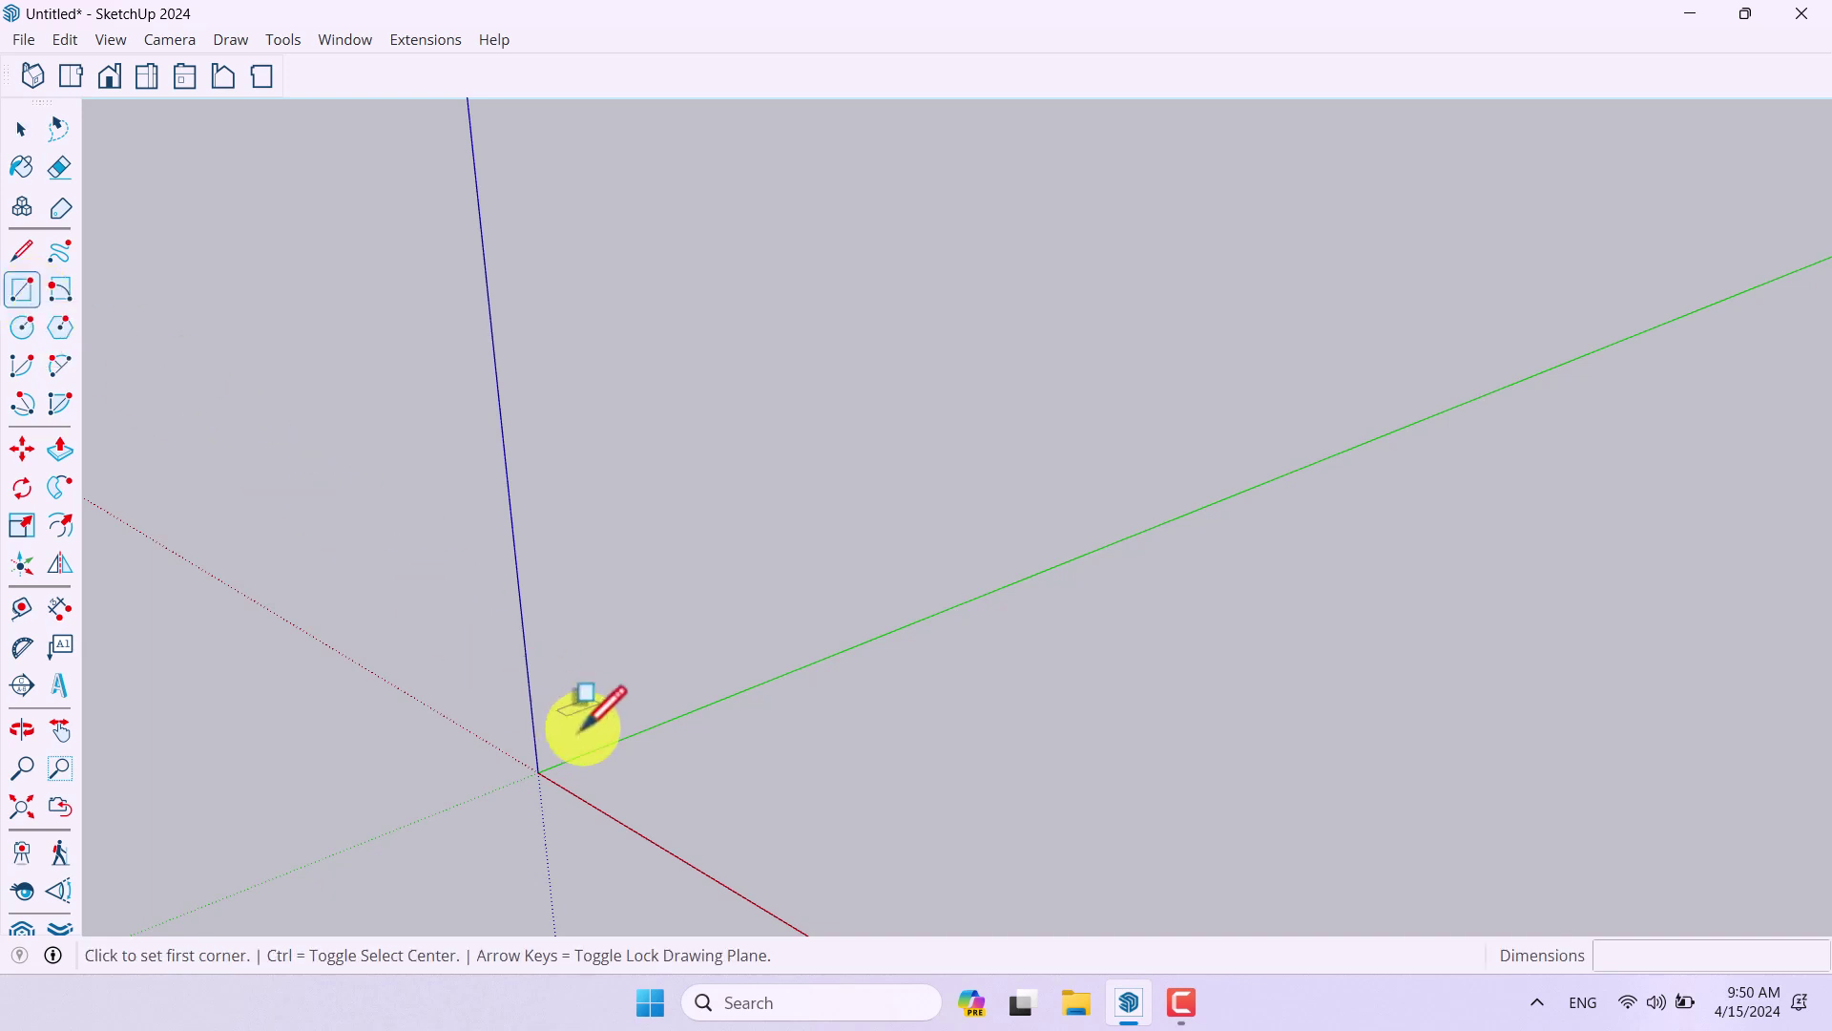
left_click(643, 753)
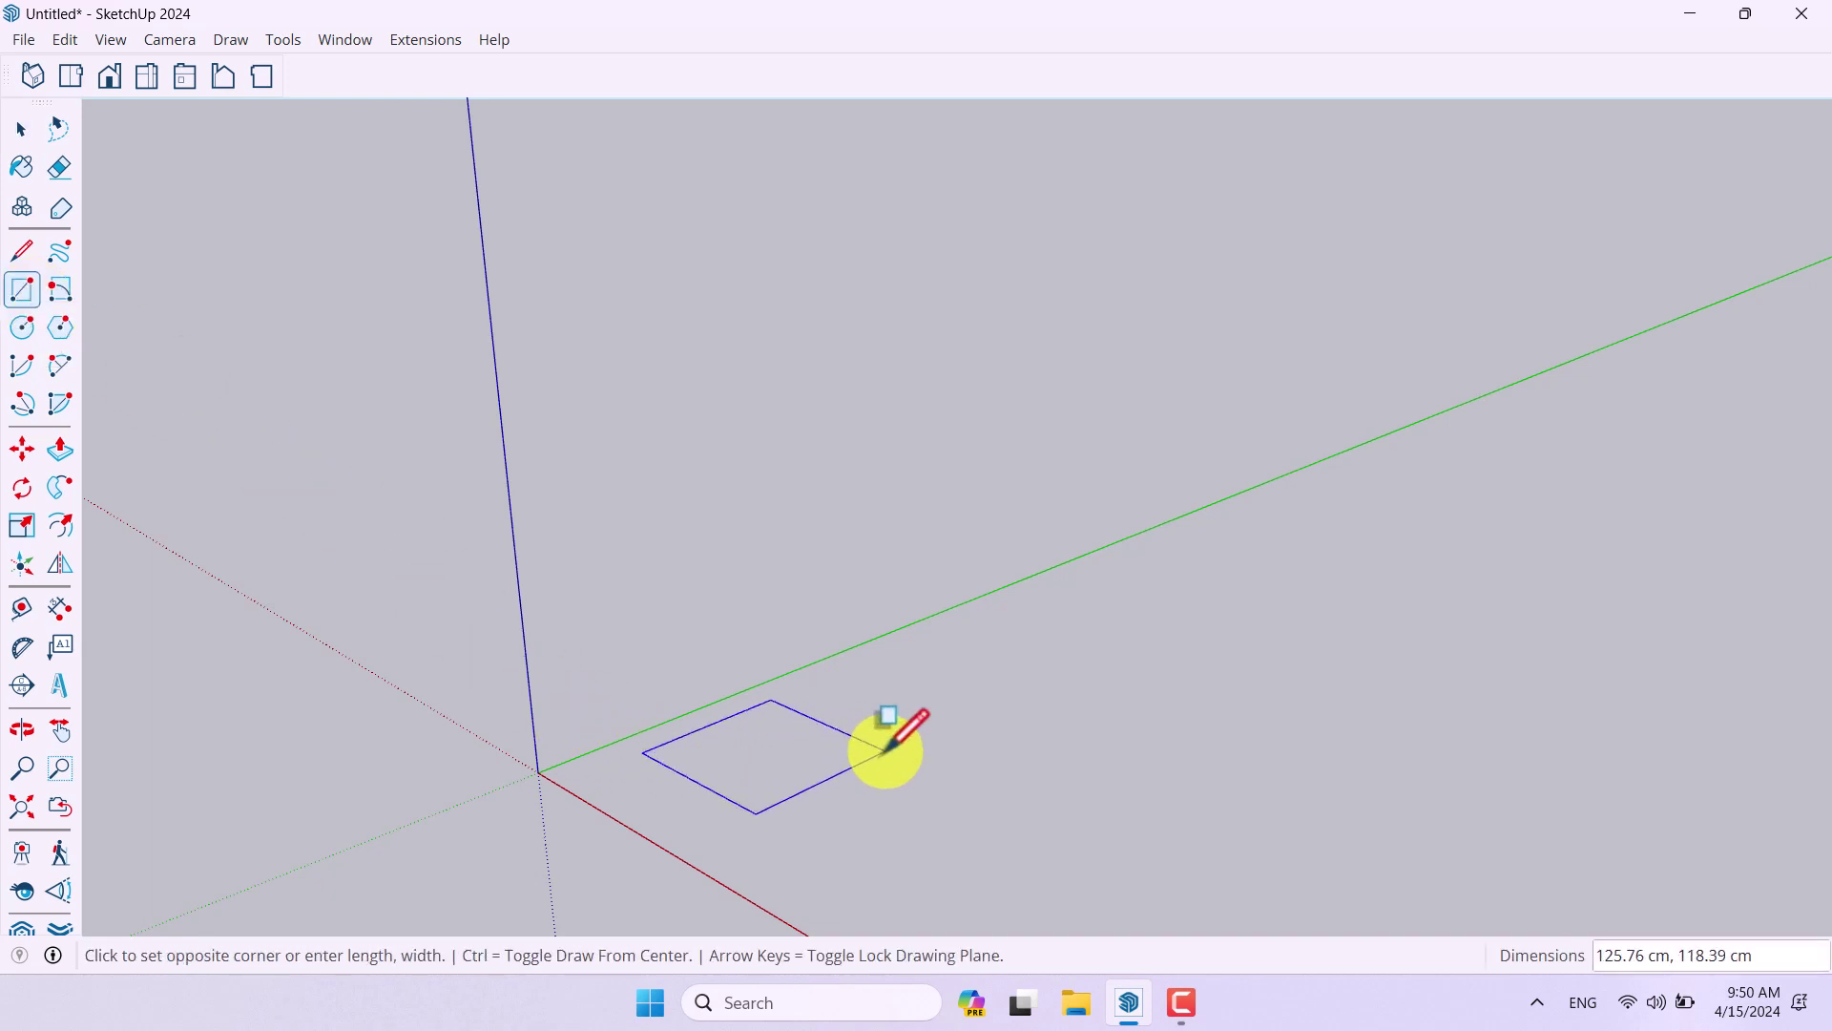
type("60, 60")
key("Return")
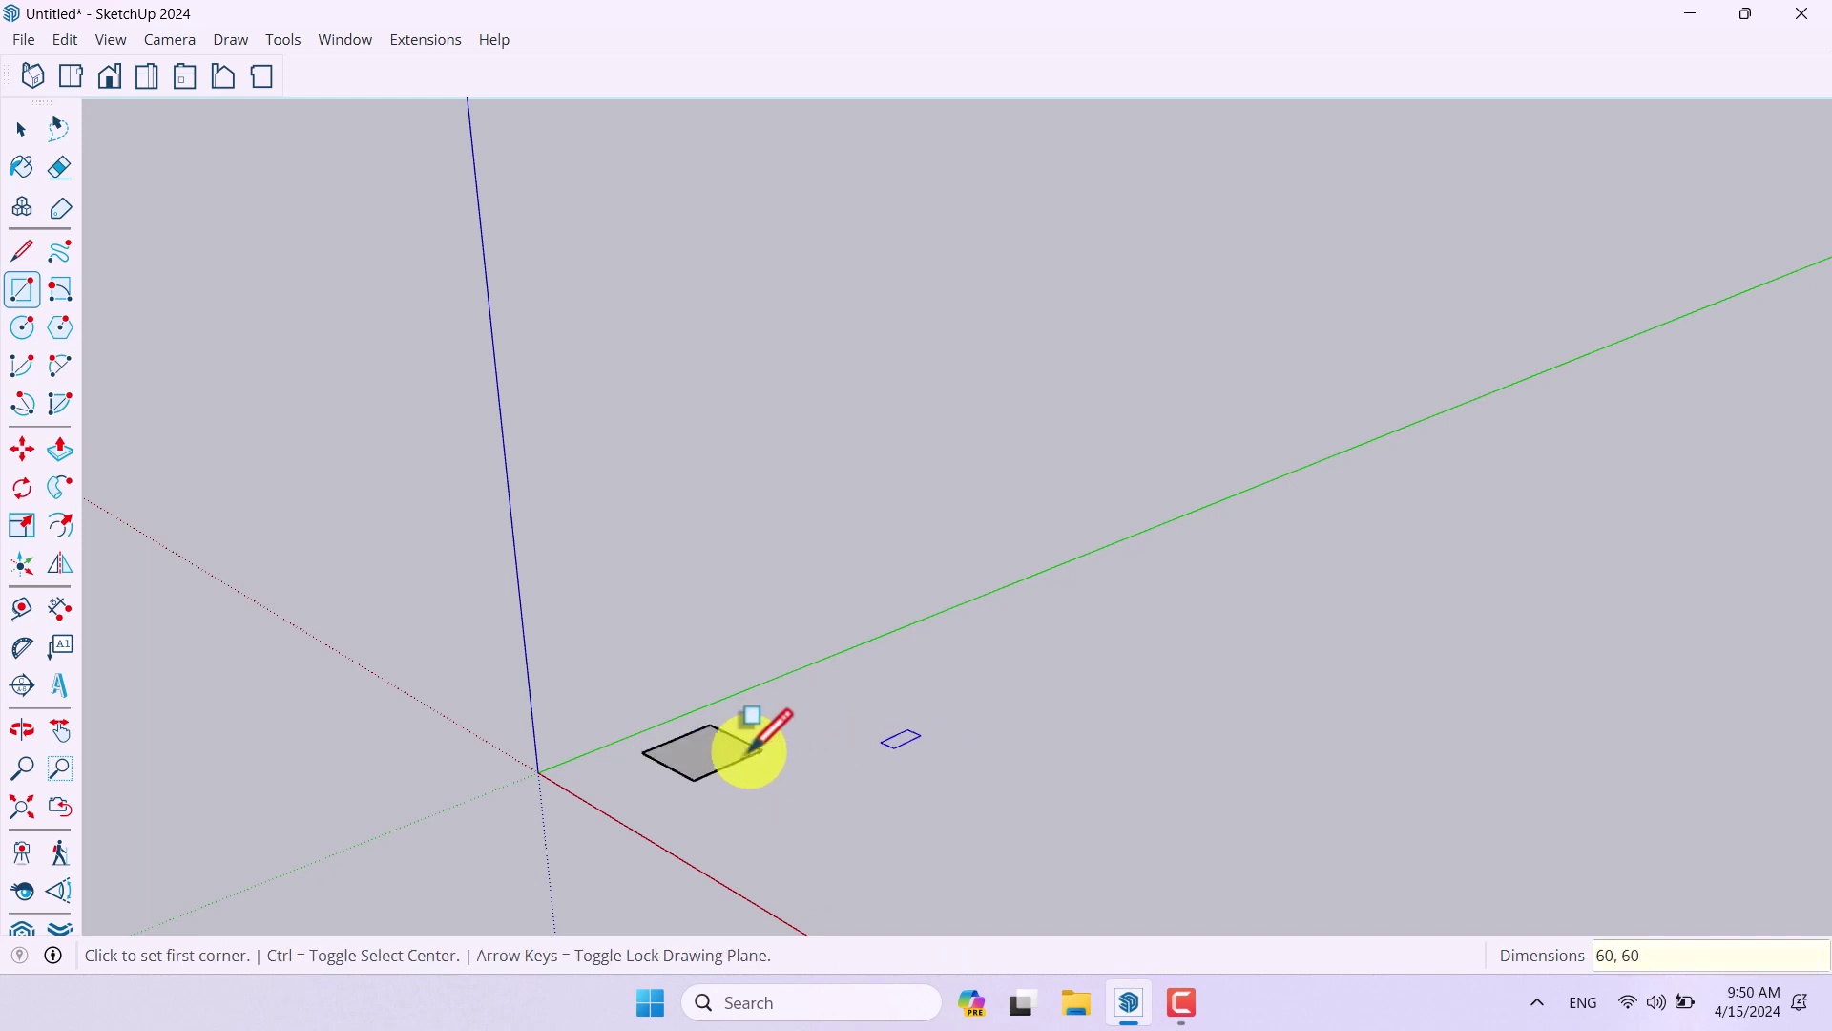
scroll(706, 763, "up", 5)
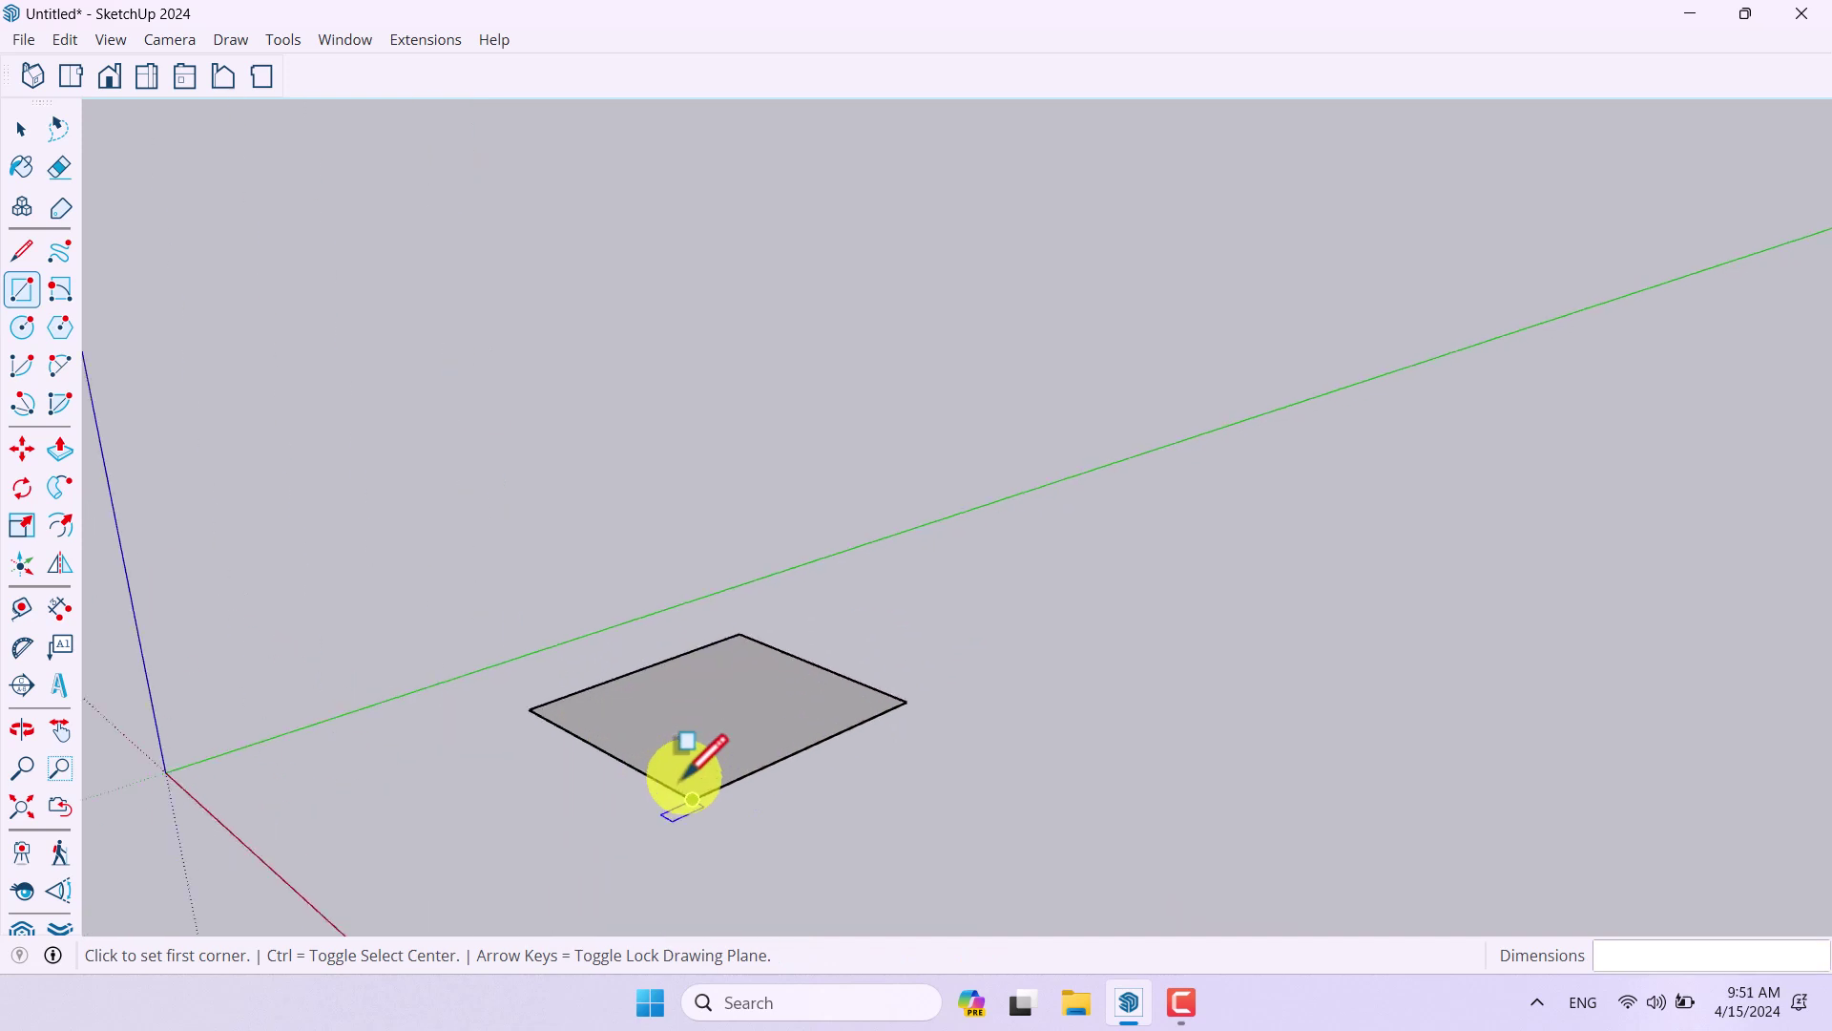
Step: Push/Pull the square face up 110 cm into a 60 × 60 × 110 cm box
left_click(63, 457)
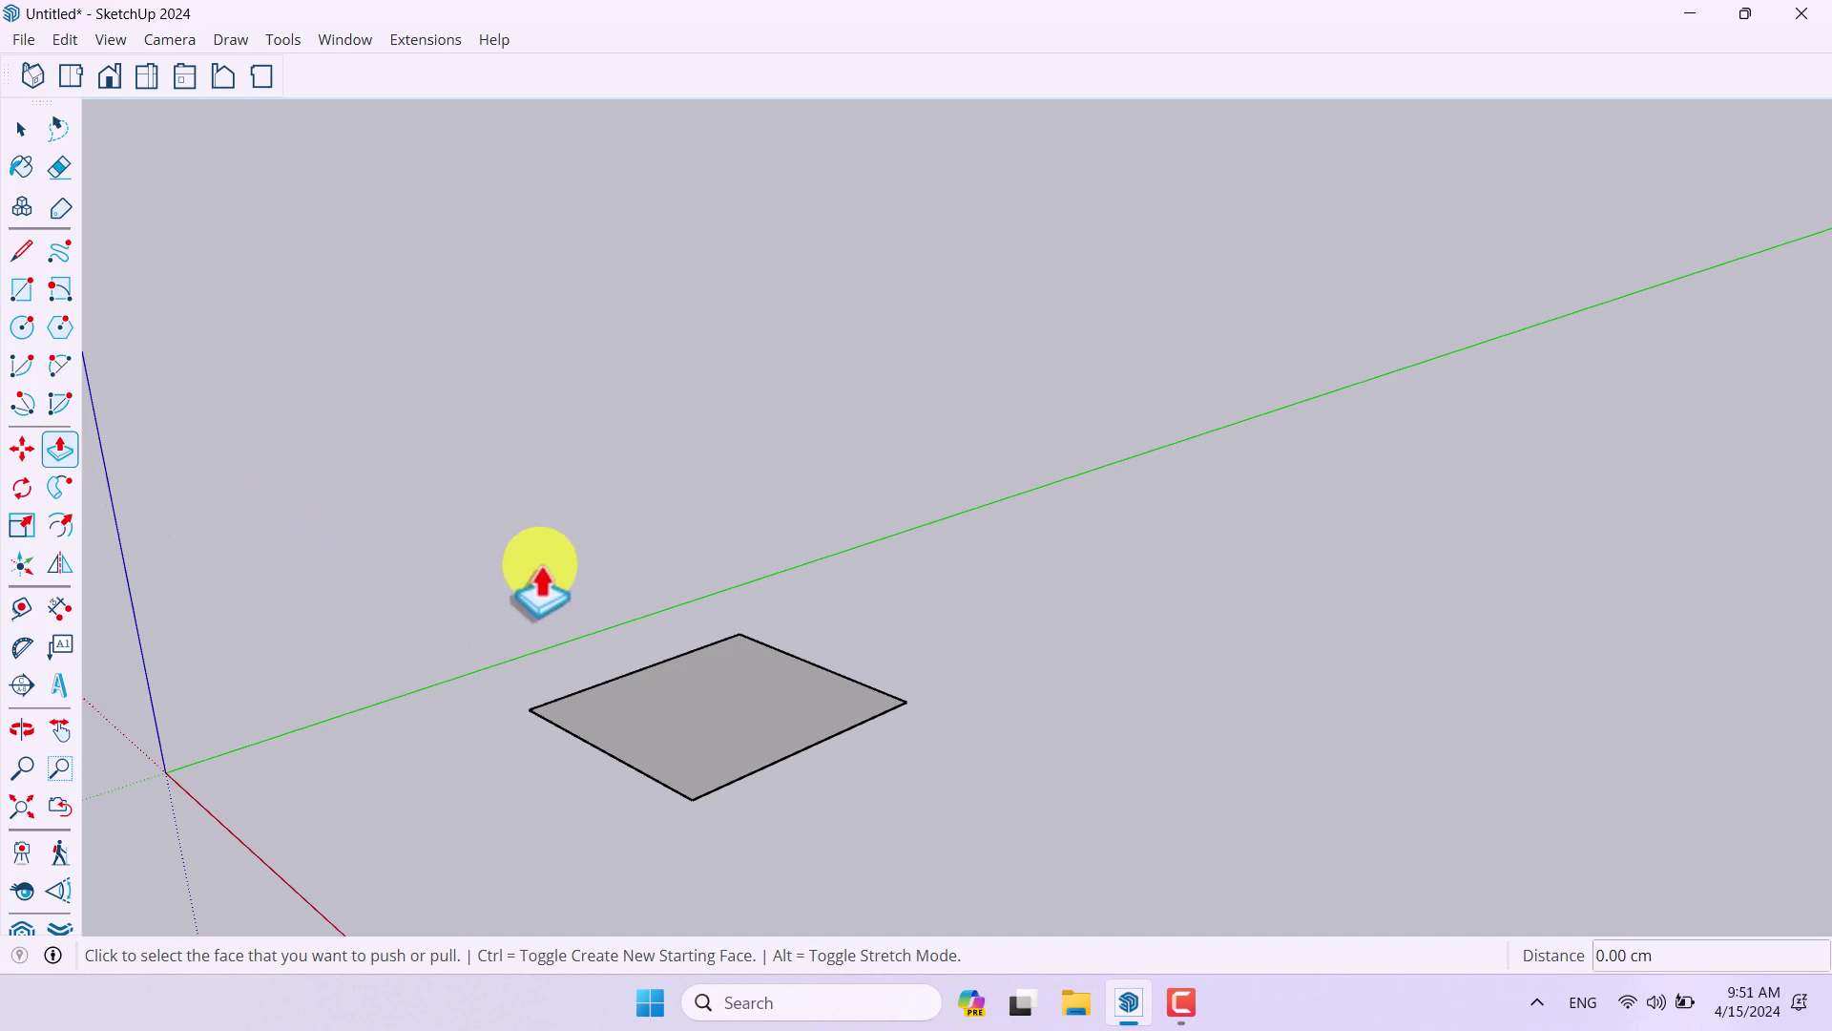
left_click(683, 707)
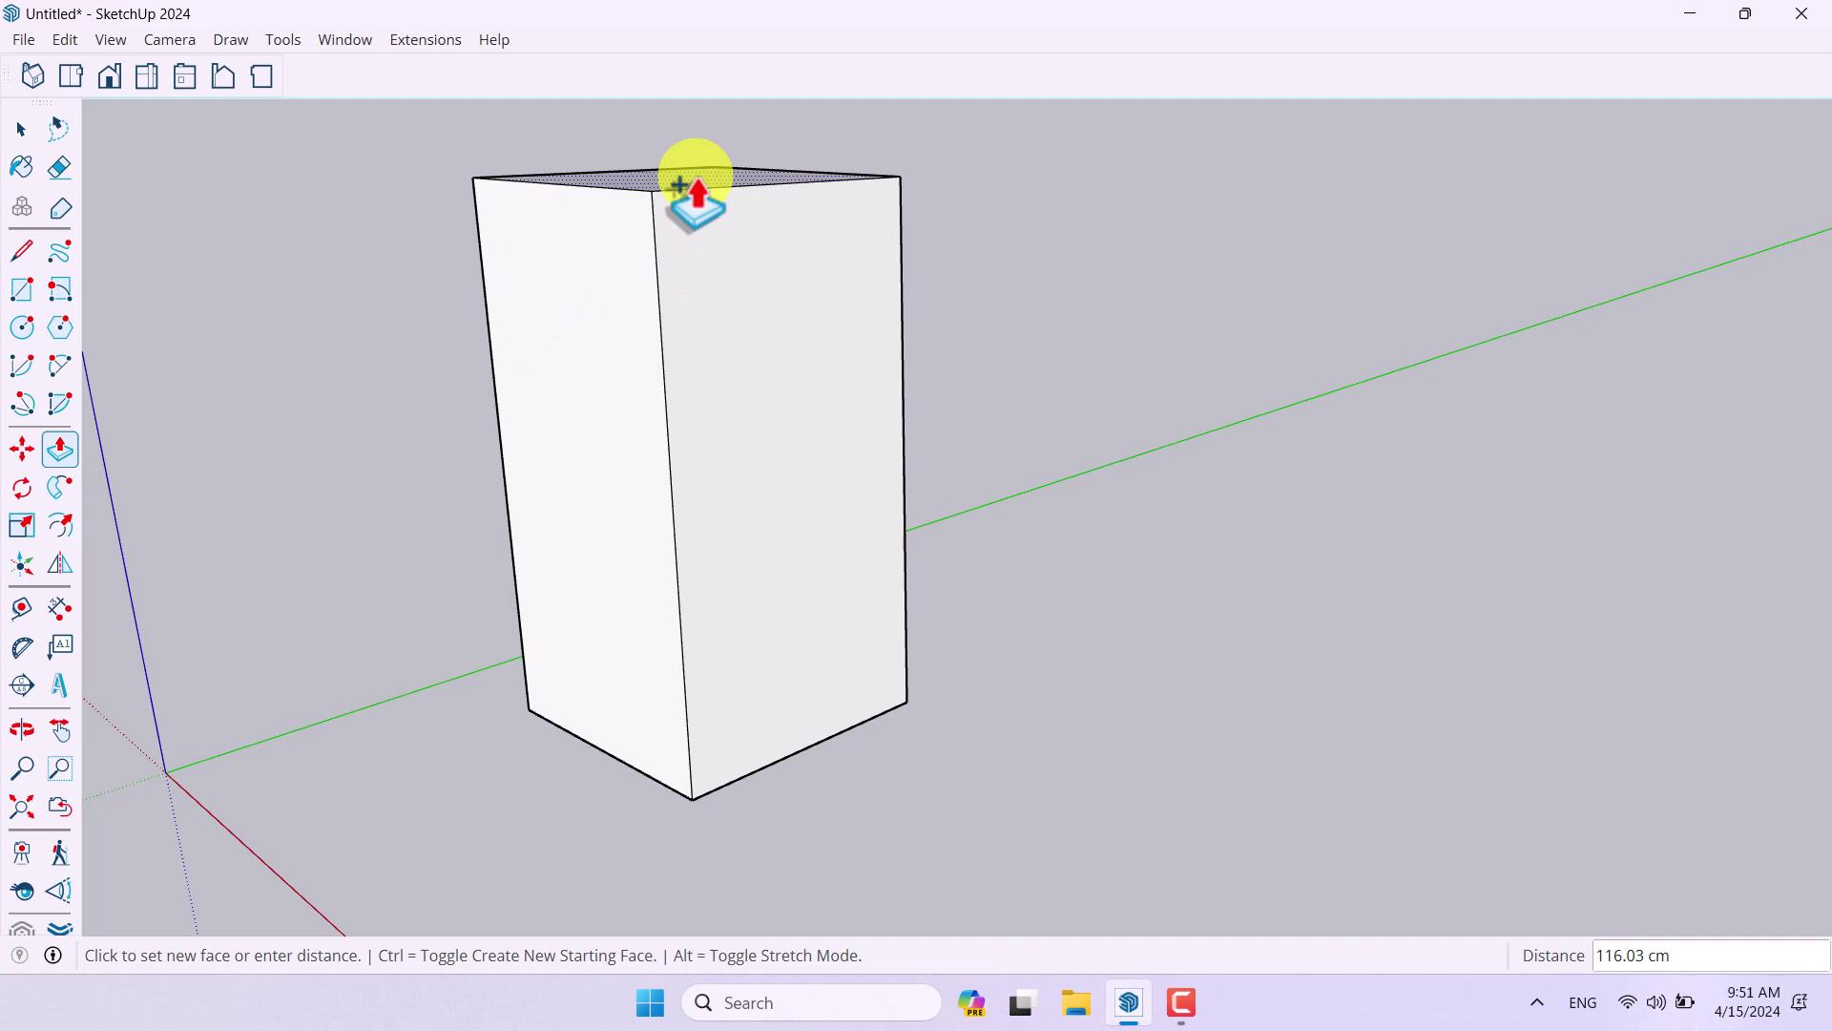
type("10")
key("BackSpace")
type("1")
key("Return")
scroll(916, 482, "down", 2)
middle_click_drag(916, 483, 880, 542)
key("space")
scroll(837, 386, "up", 3)
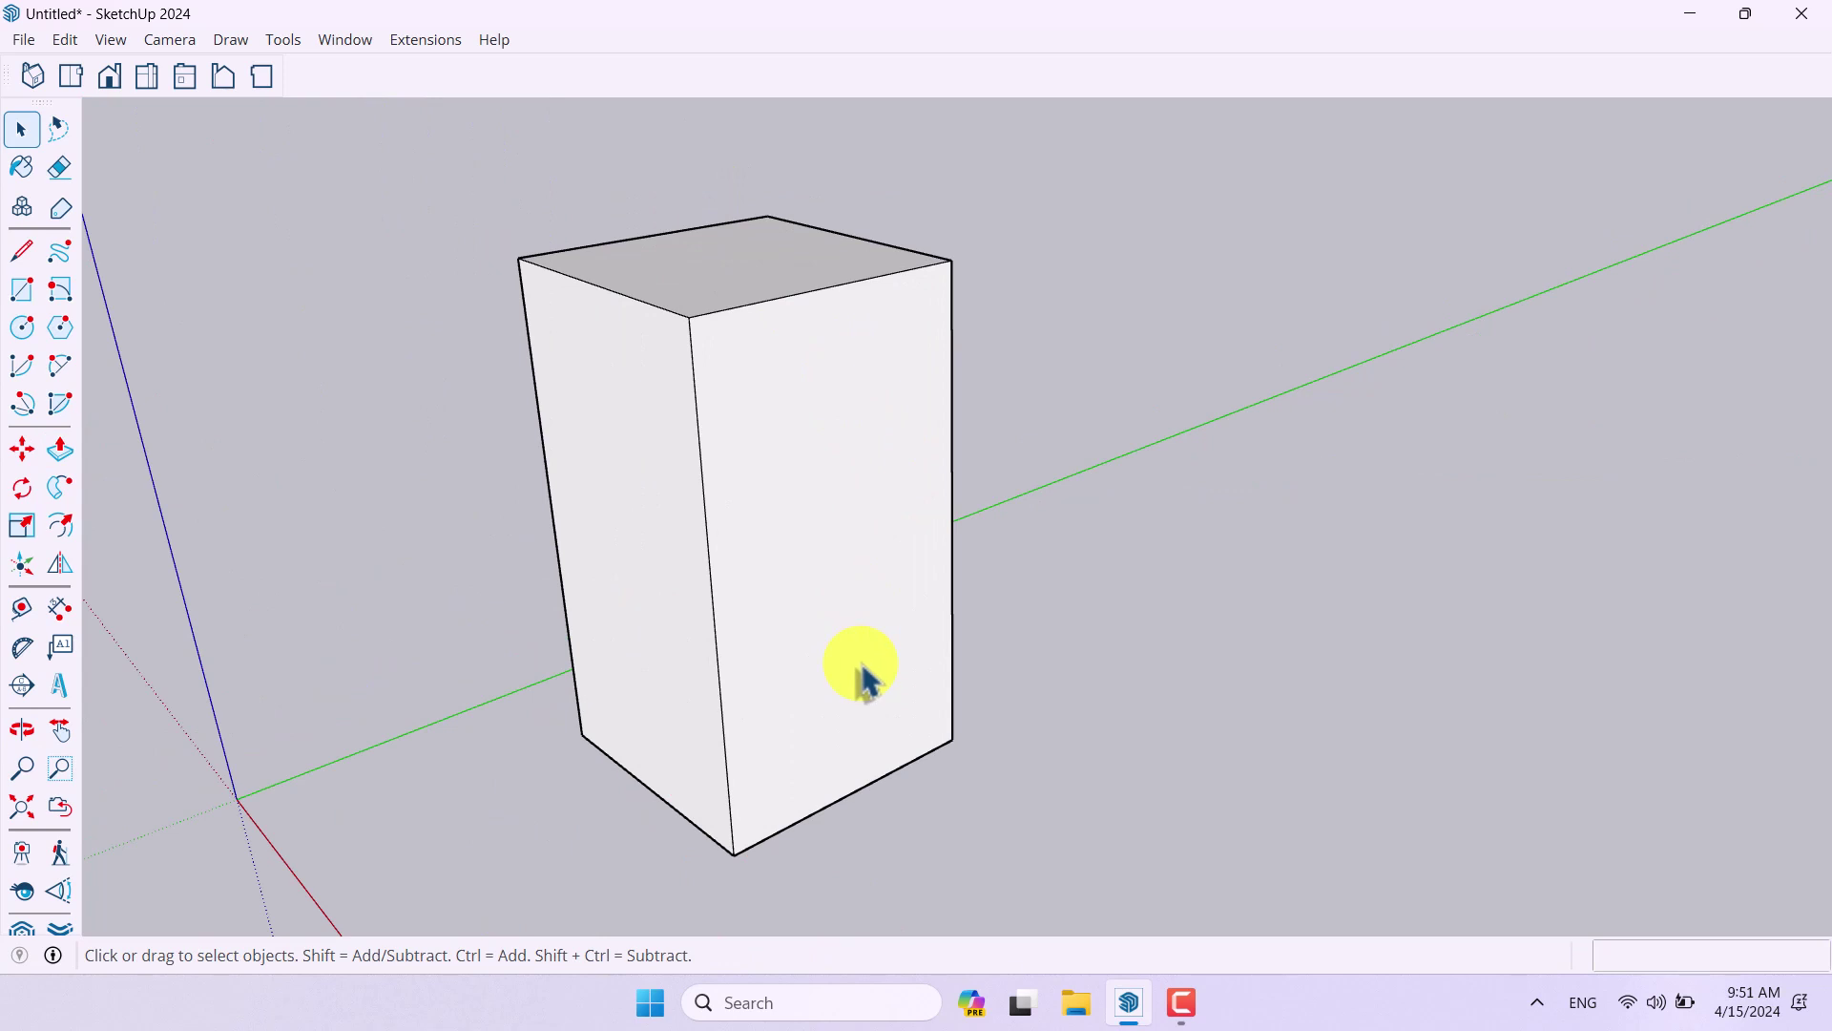
Step: Copy the box's bottom front edge 6 cm up to mark the base strip
scroll(869, 807, "up", 3)
left_click(847, 790)
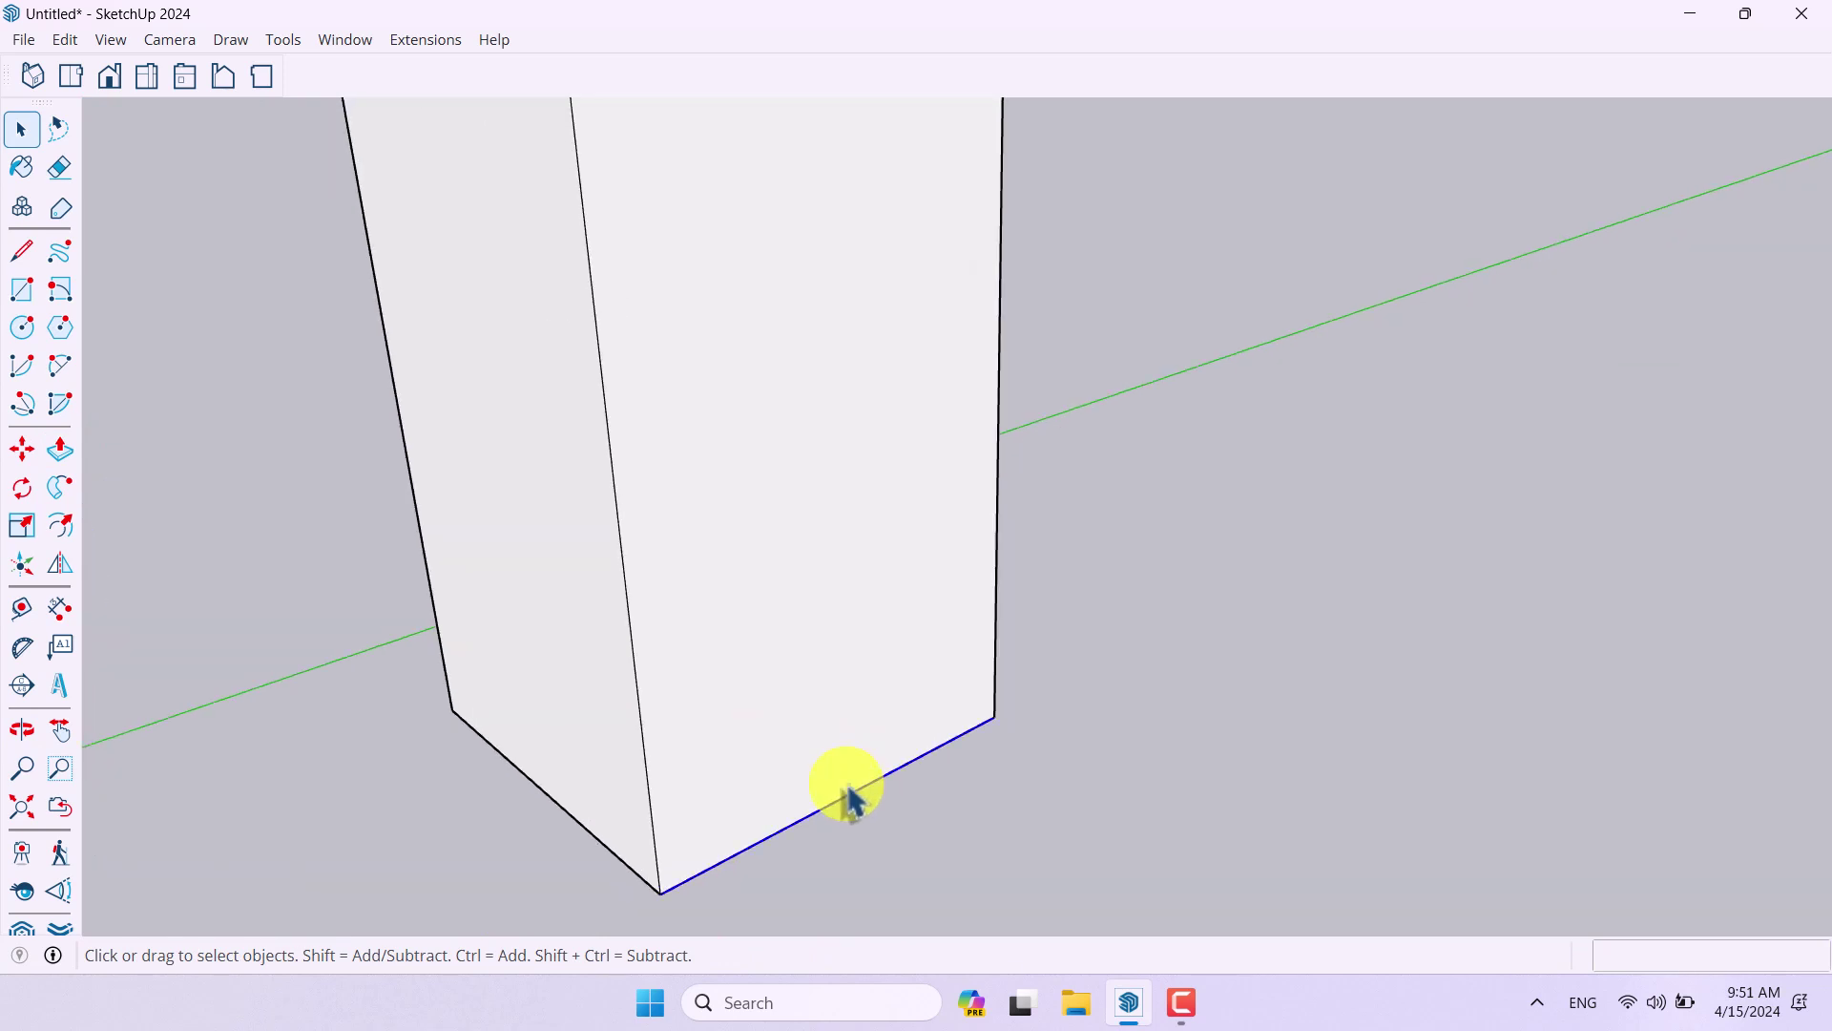
left_click(21, 450)
key("ctrl")
left_click(990, 718)
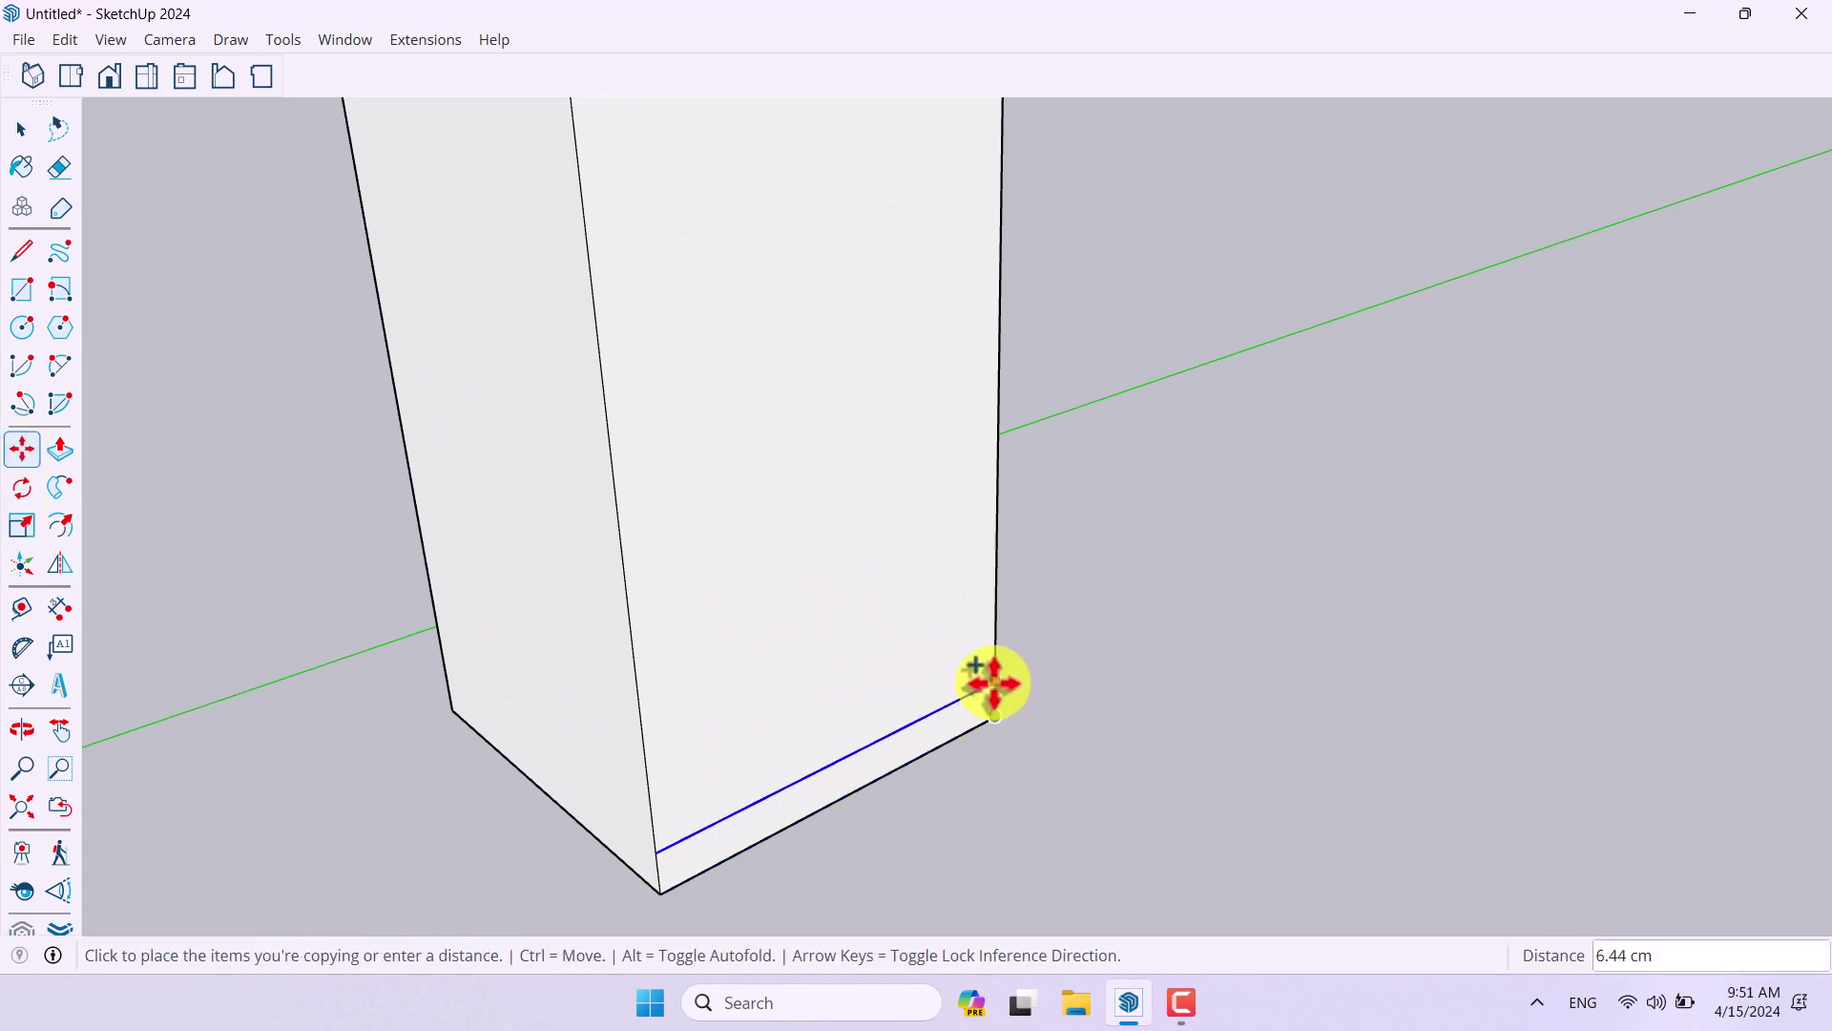
type("6")
key("Return")
Step: Push the 6 cm bottom strip back 2 cm to form a recessed plinth
left_click(73, 454)
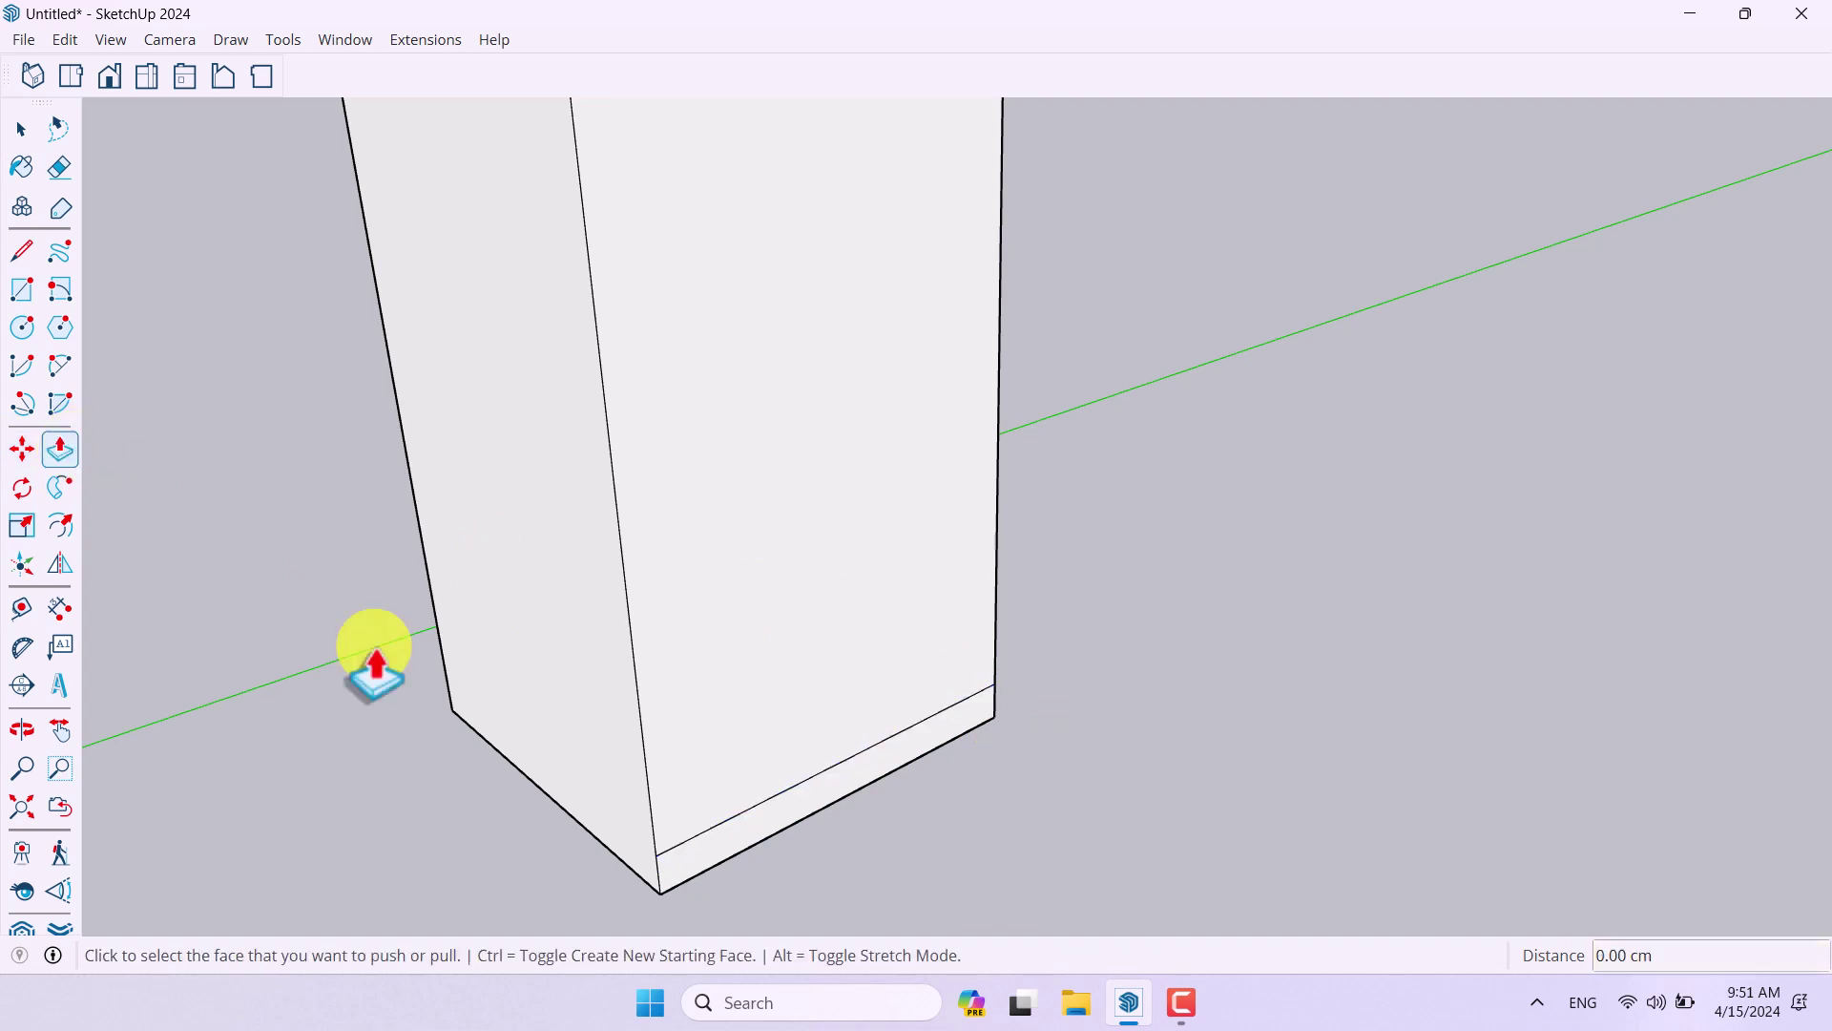
left_click(675, 866)
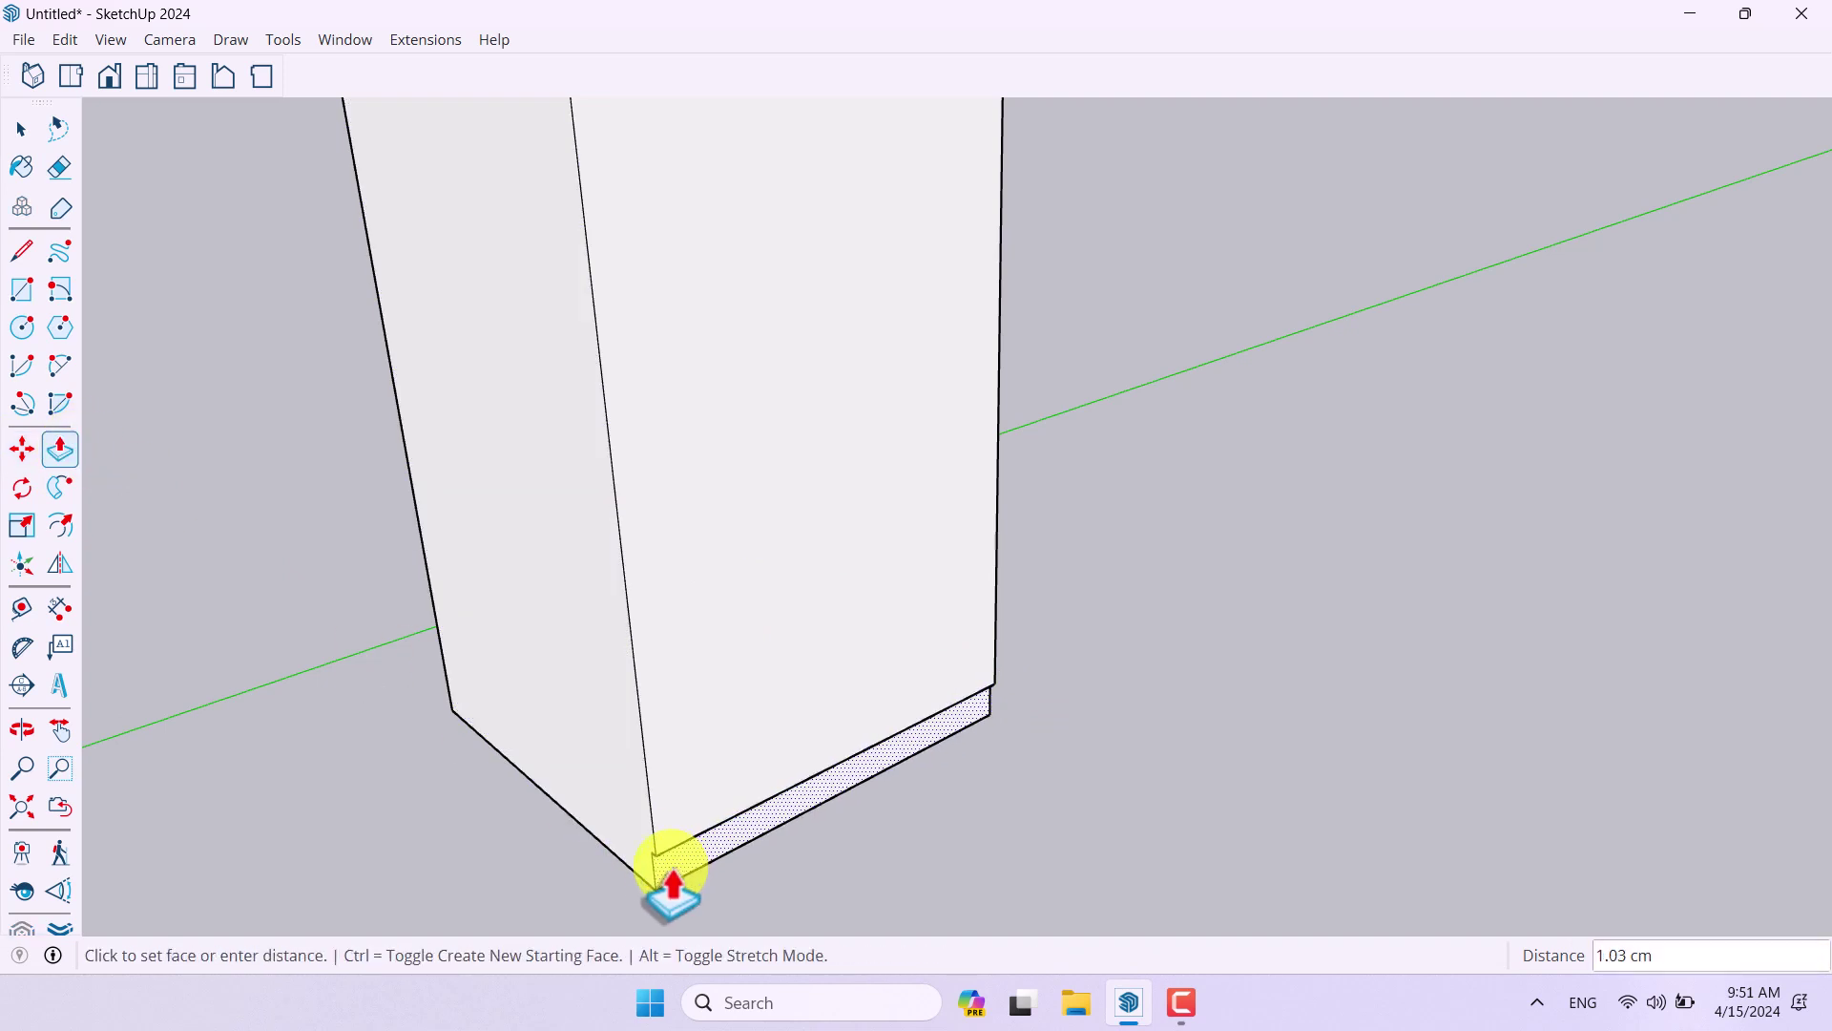
type("2")
key("Return")
key("space")
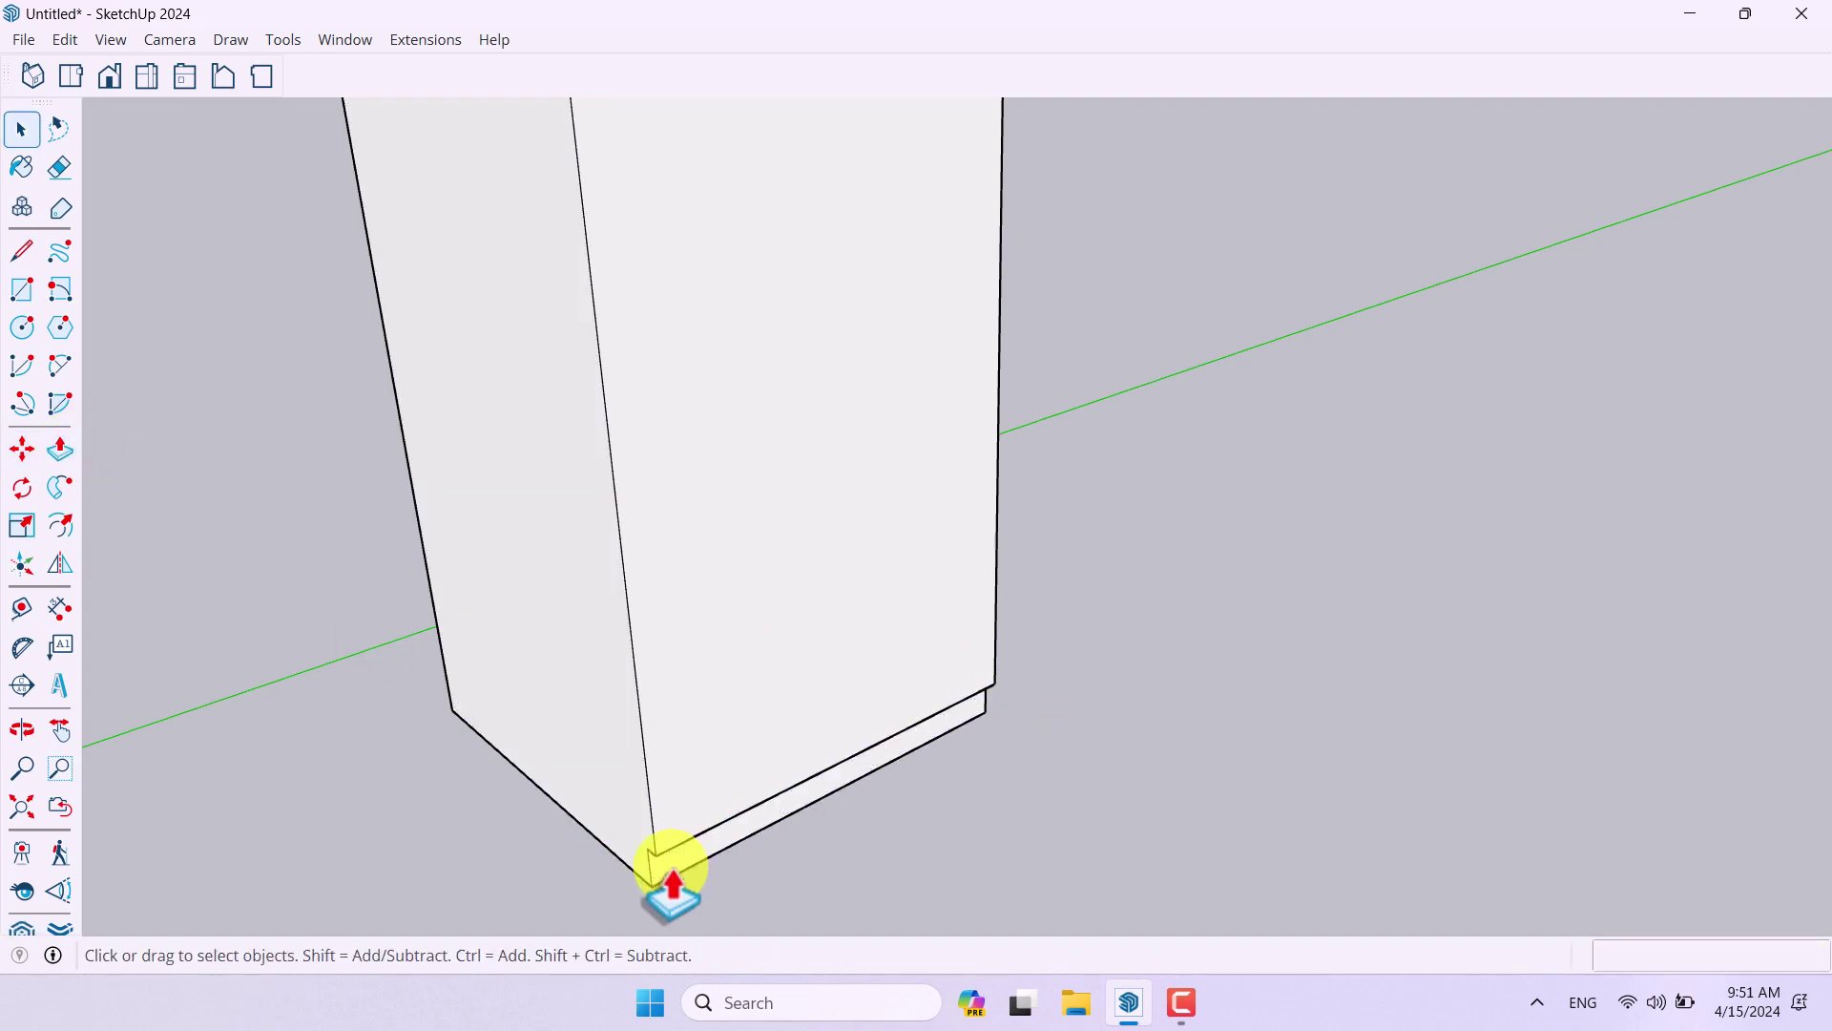
scroll(897, 849, "down", 5)
middle_click_drag(1113, 839, 904, 821)
scroll(905, 820, "up", 3)
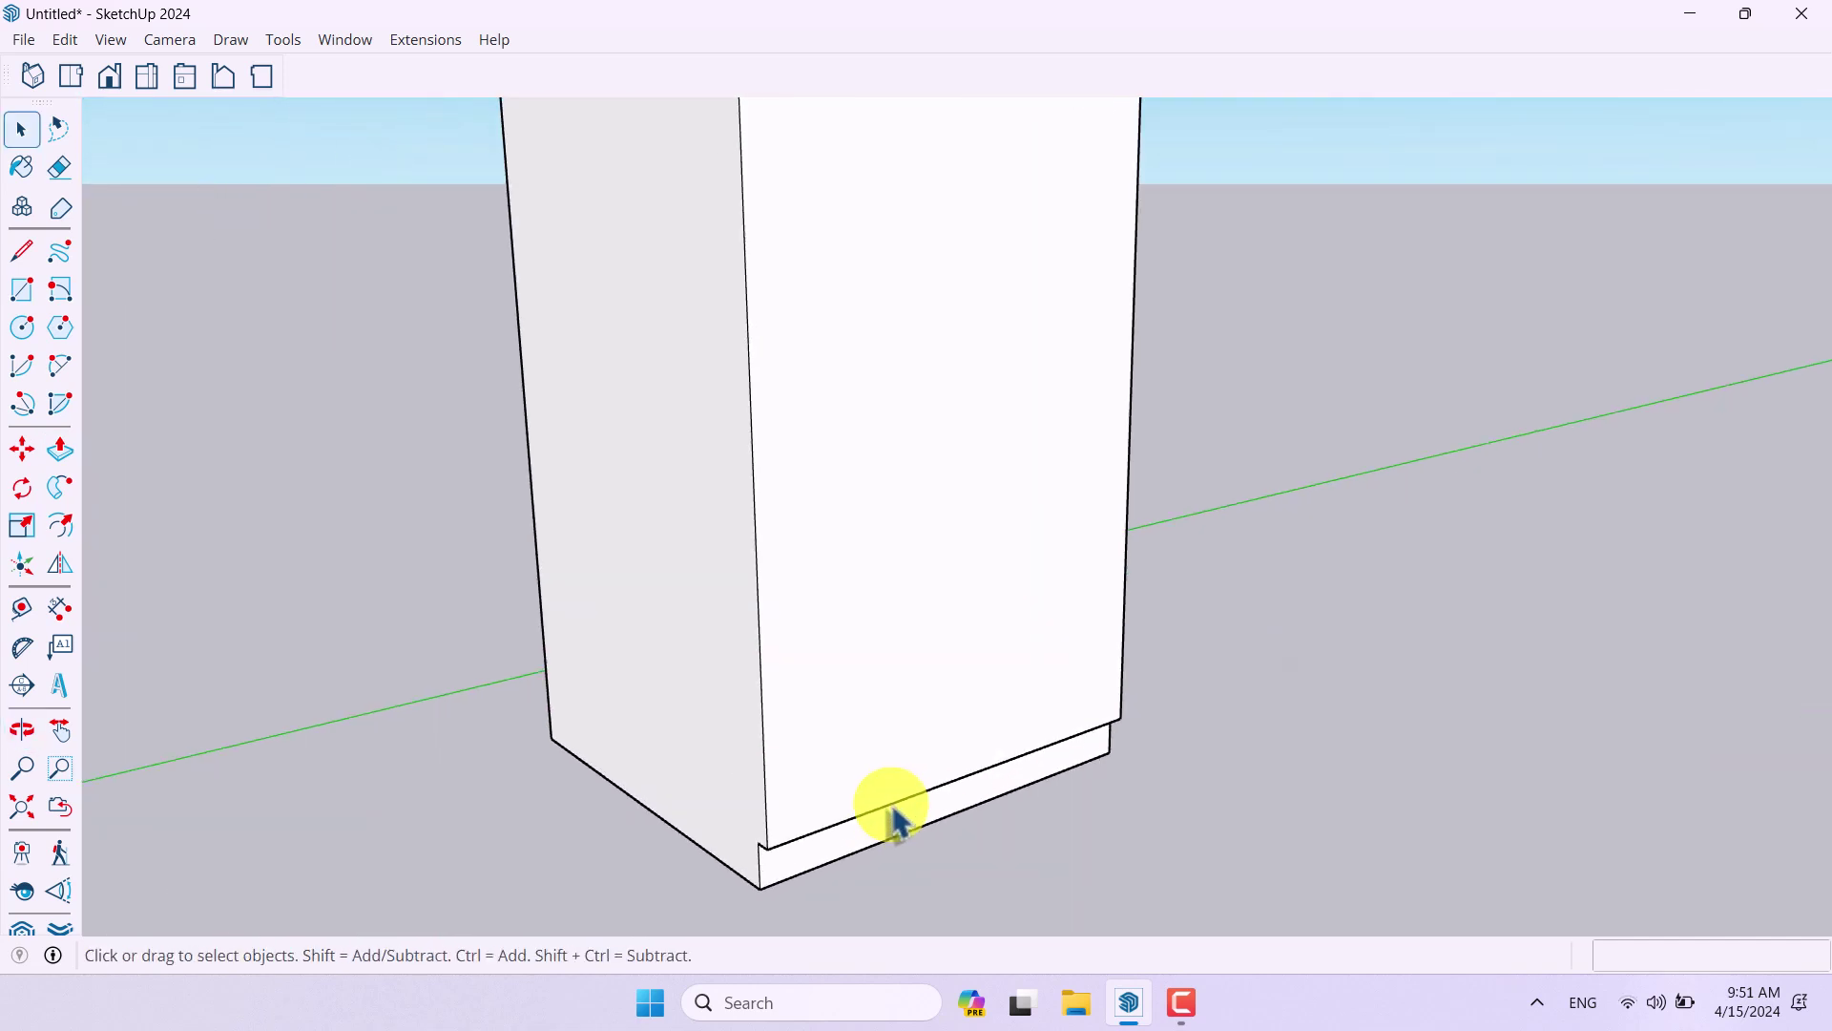
Step: Copy the edge above the plinth upward twice at 38 cm spacing, making three drawer fronts
left_click(887, 814)
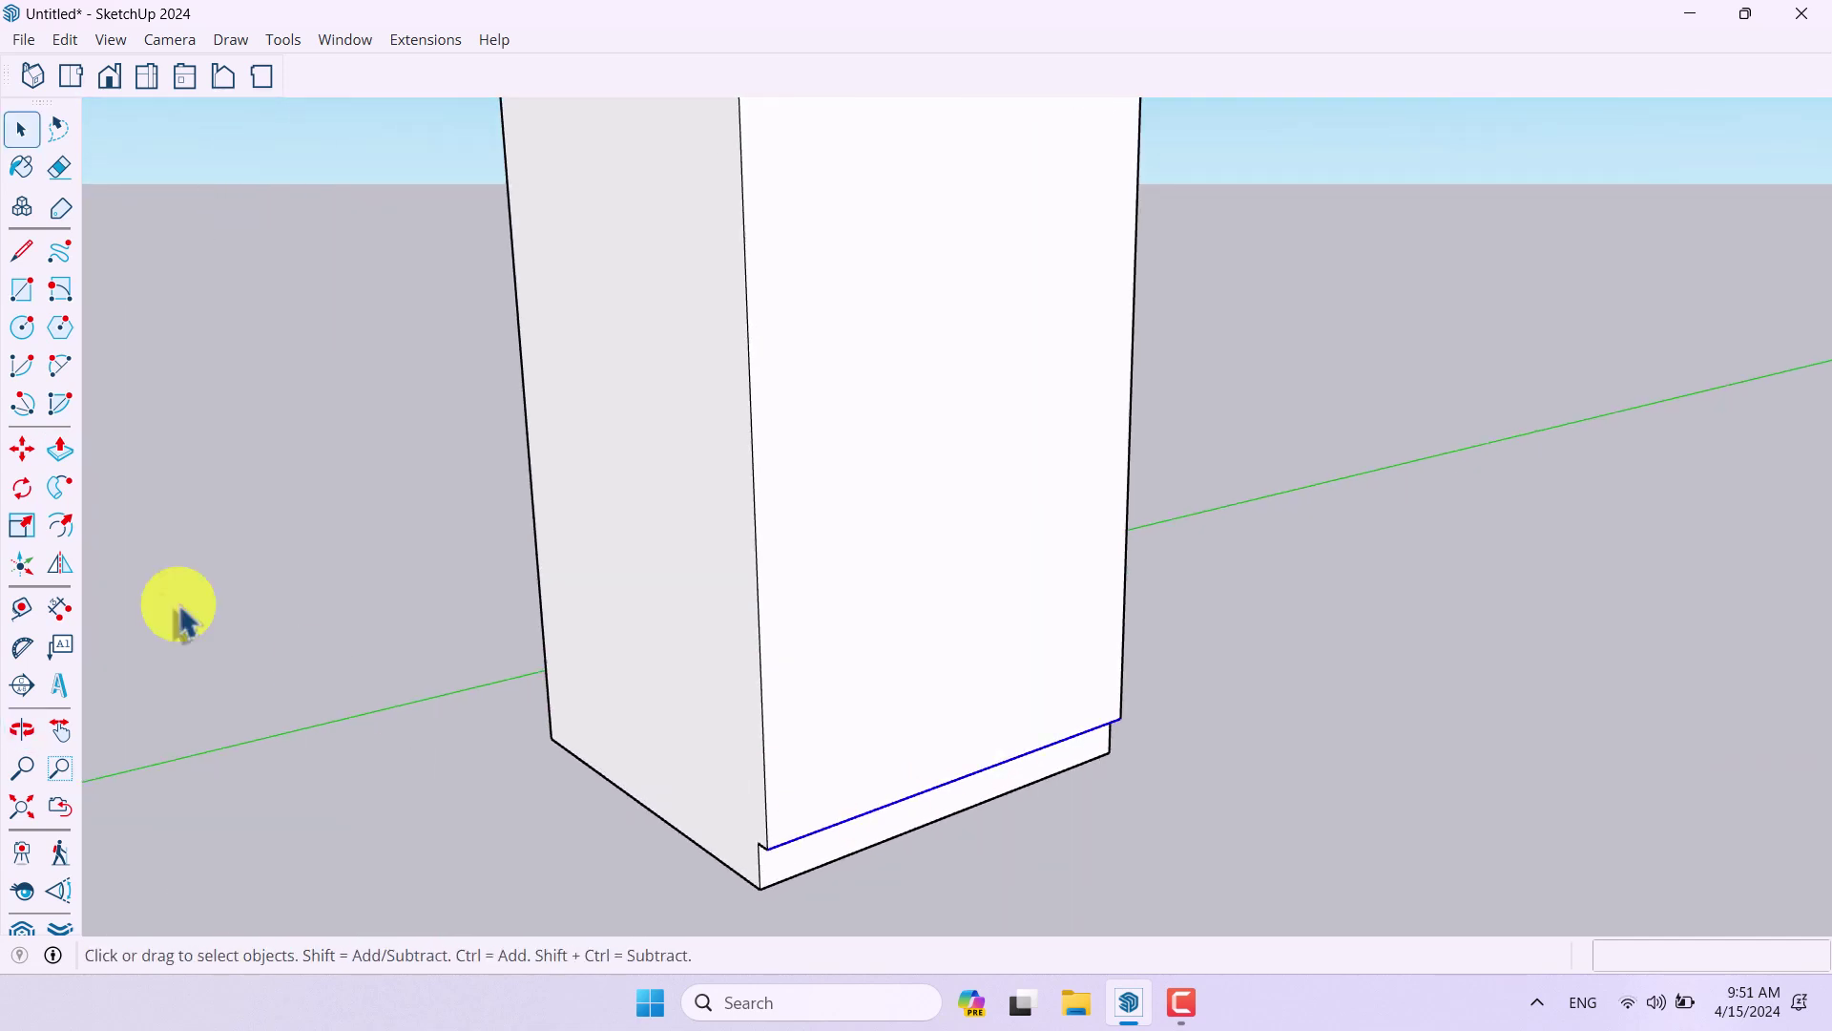
left_click(20, 456)
key("ctrl")
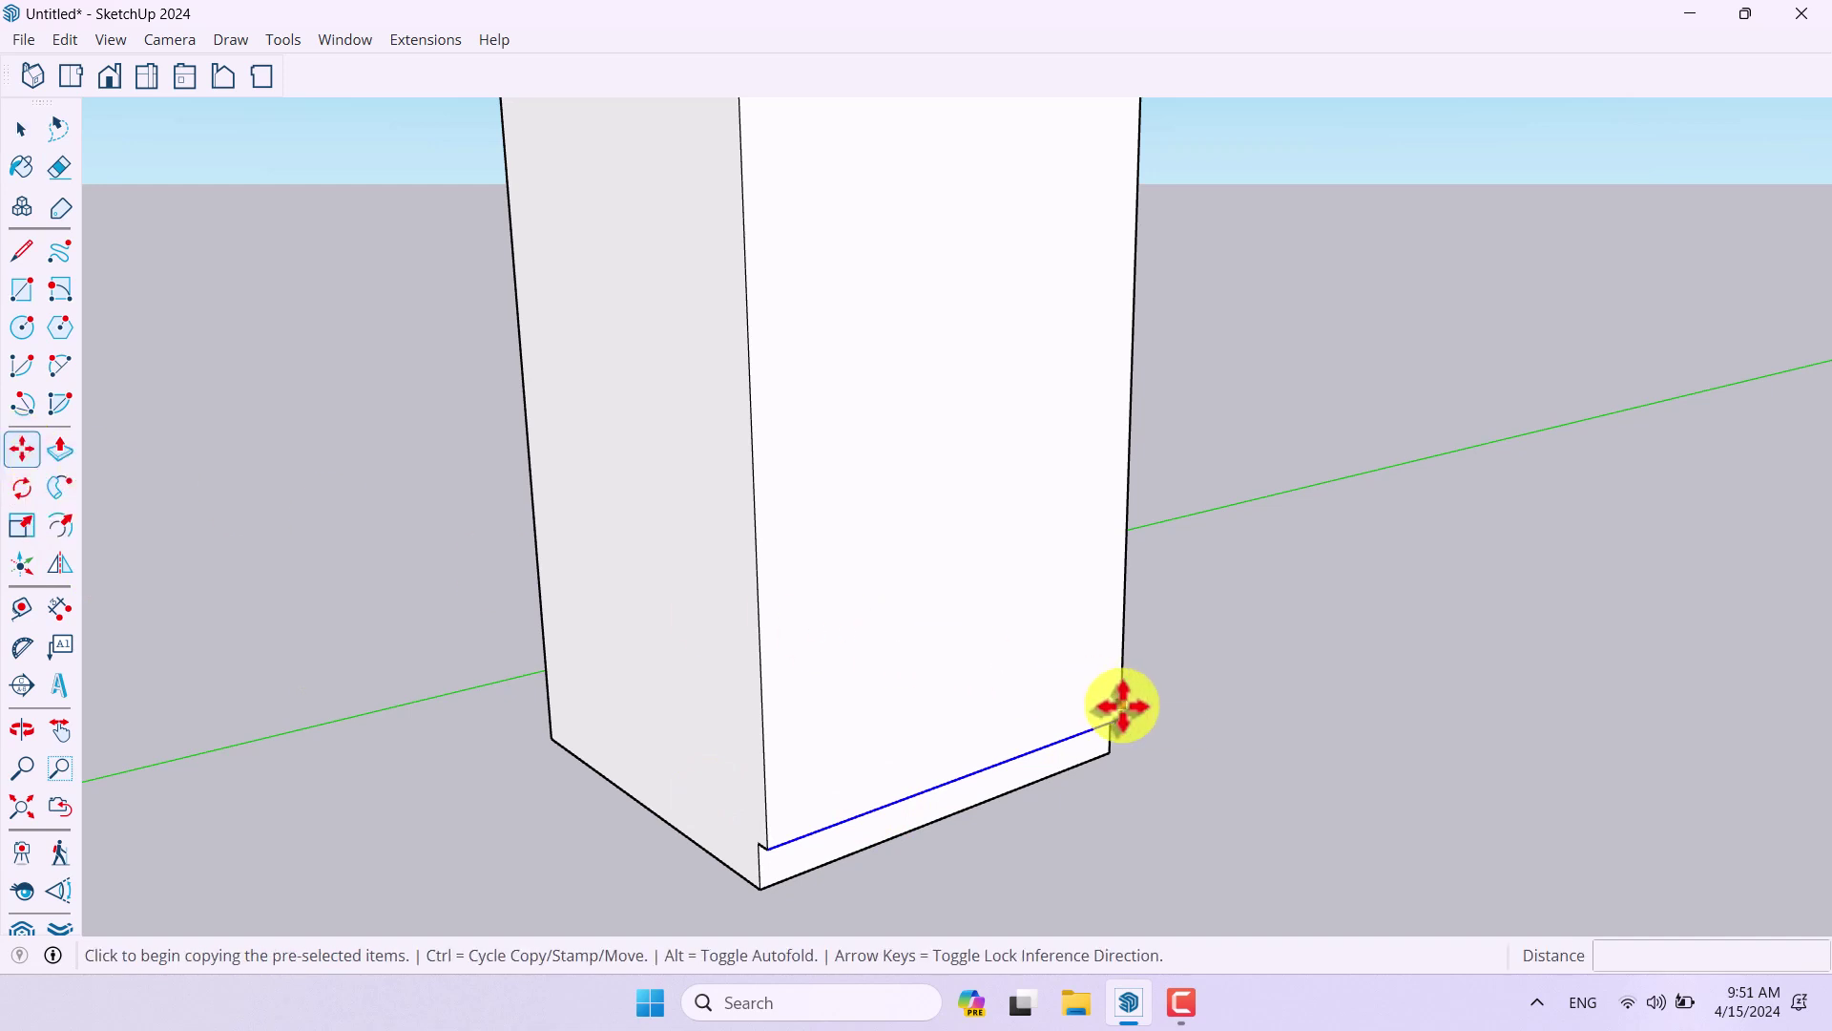
left_click(1121, 711)
scroll(1122, 687, "down", 1)
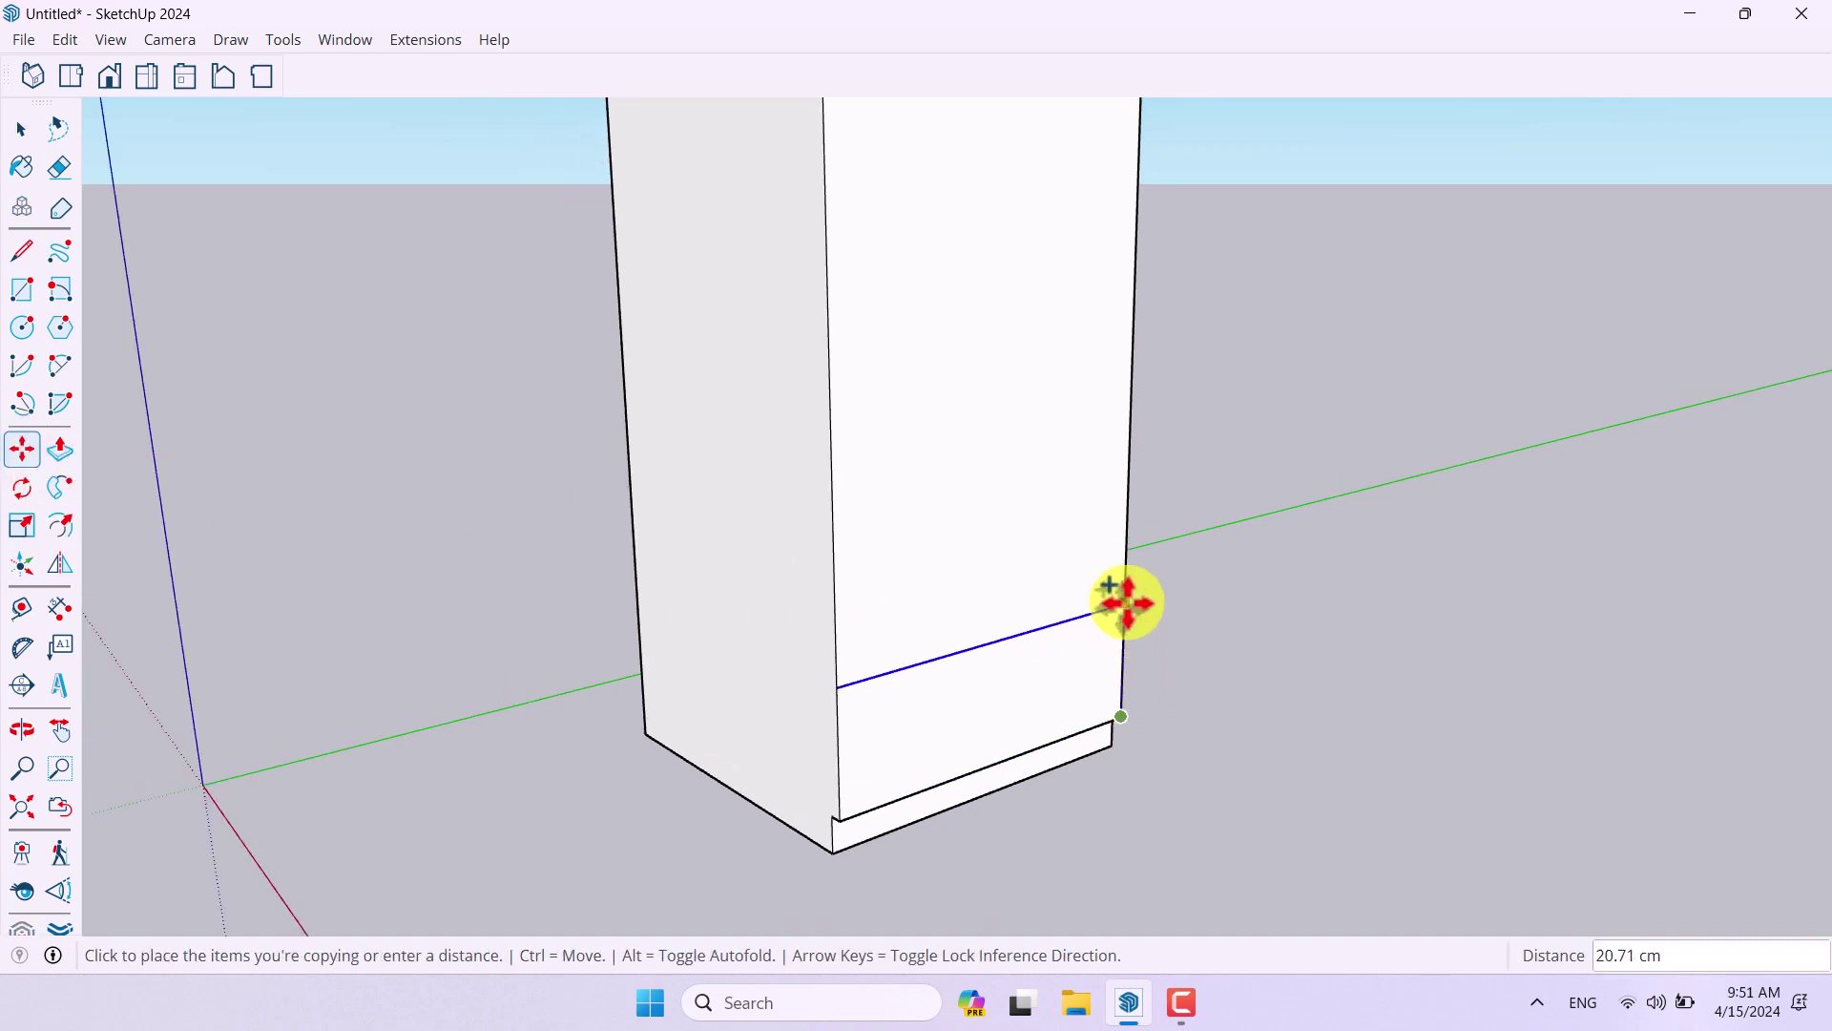
scroll(1125, 600, "down", 2)
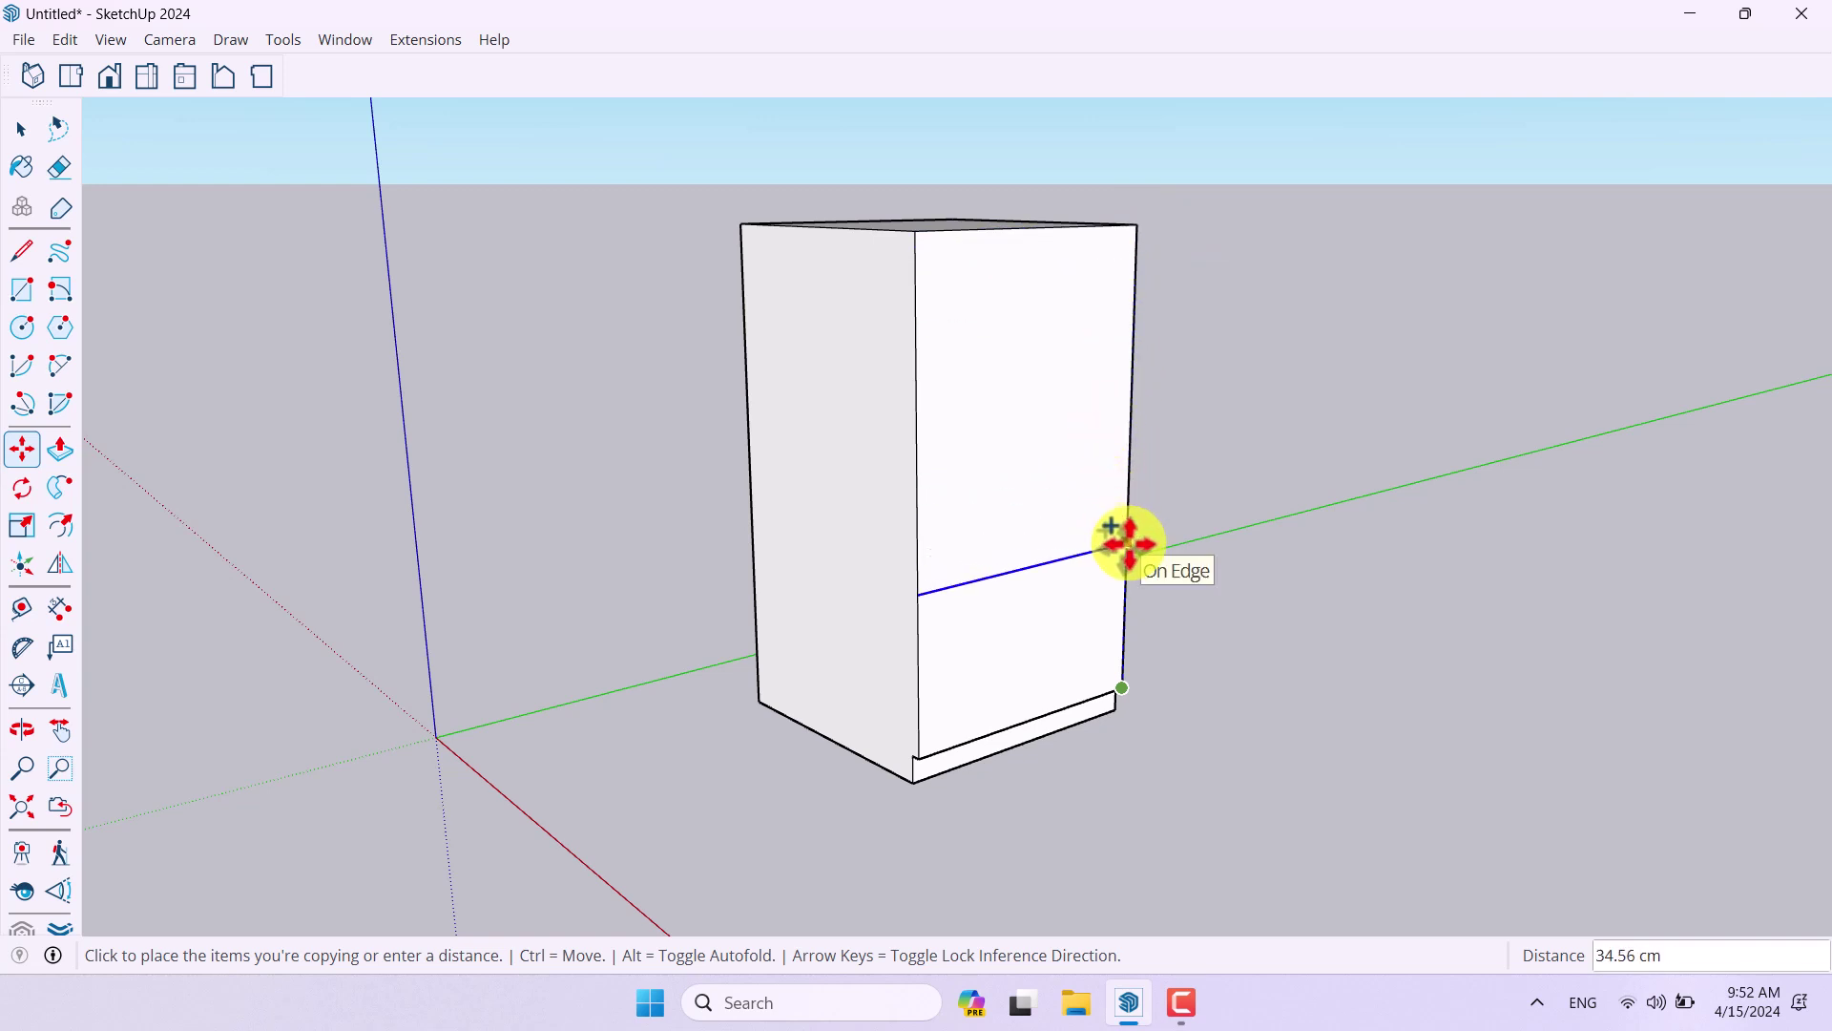
type("3")
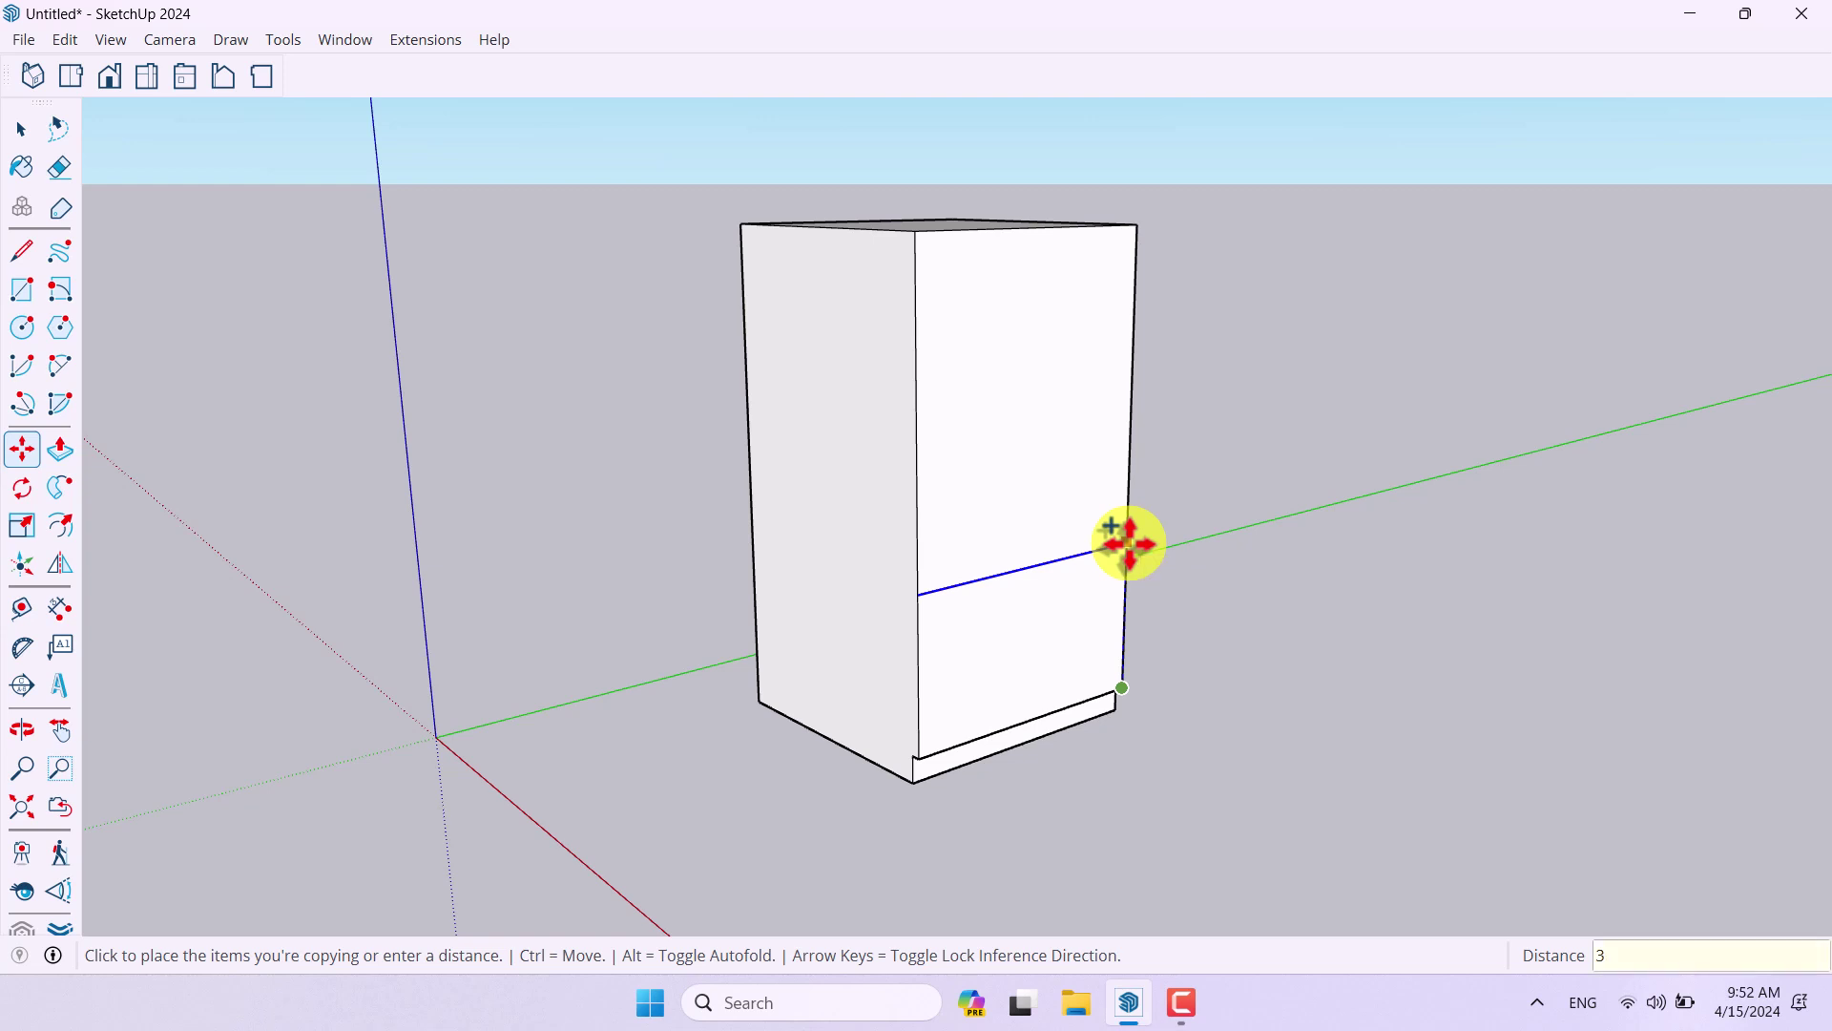
type("82x")
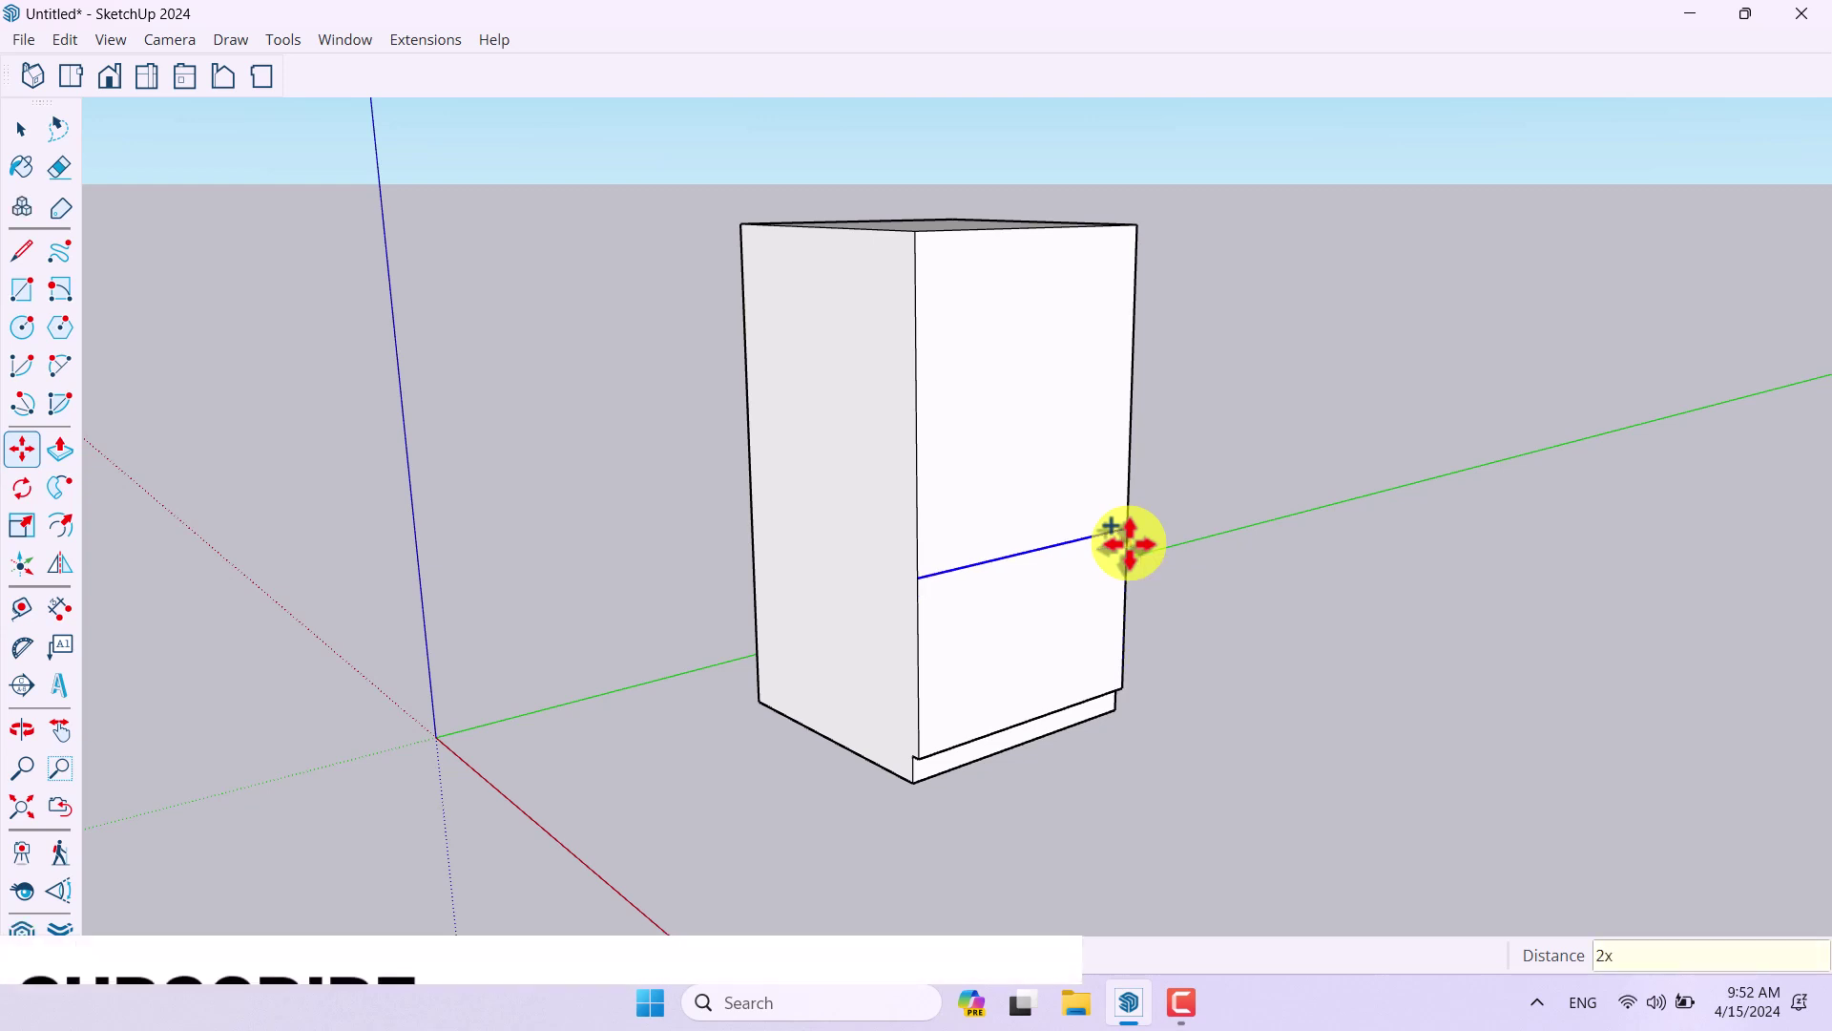
key("Return")
Step: Select the top drawer-front face
middle_click_drag(1165, 576, 941, 388)
key("space")
left_click(867, 335)
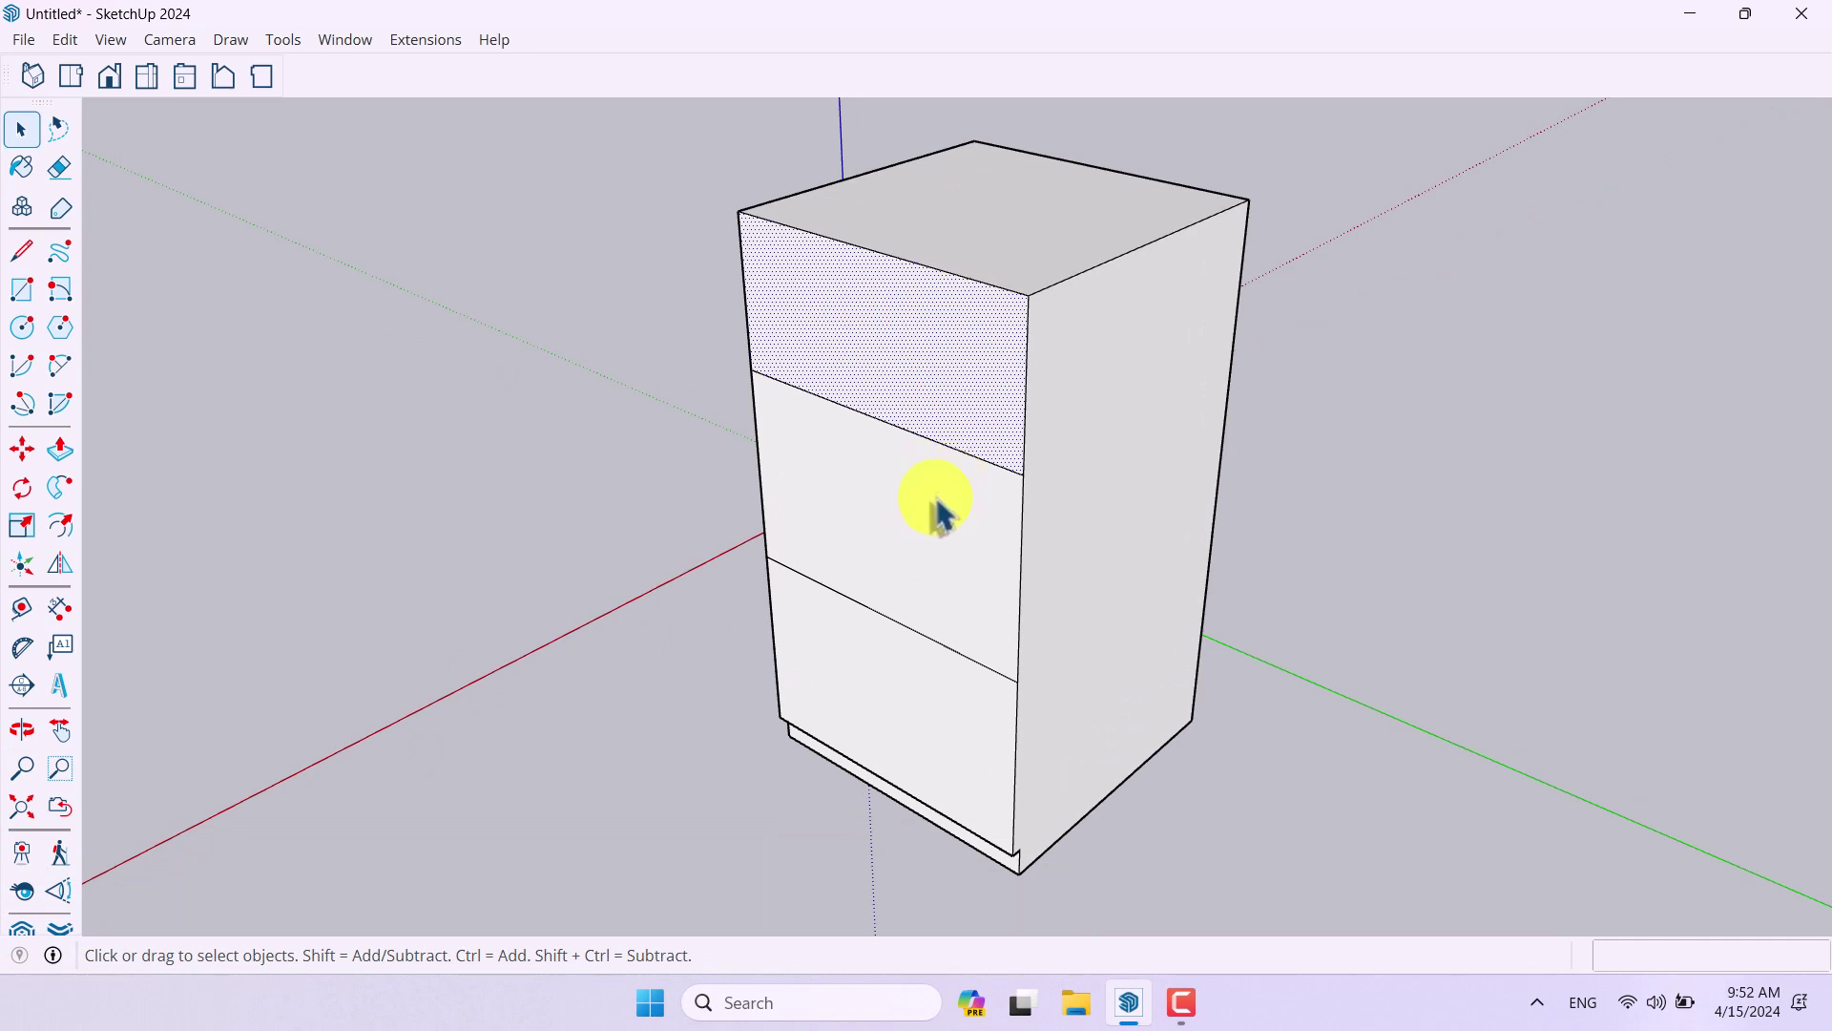
Step: Flip the top and middle drawer-front faces about the blue plane
left_click(916, 565, "ctrl")
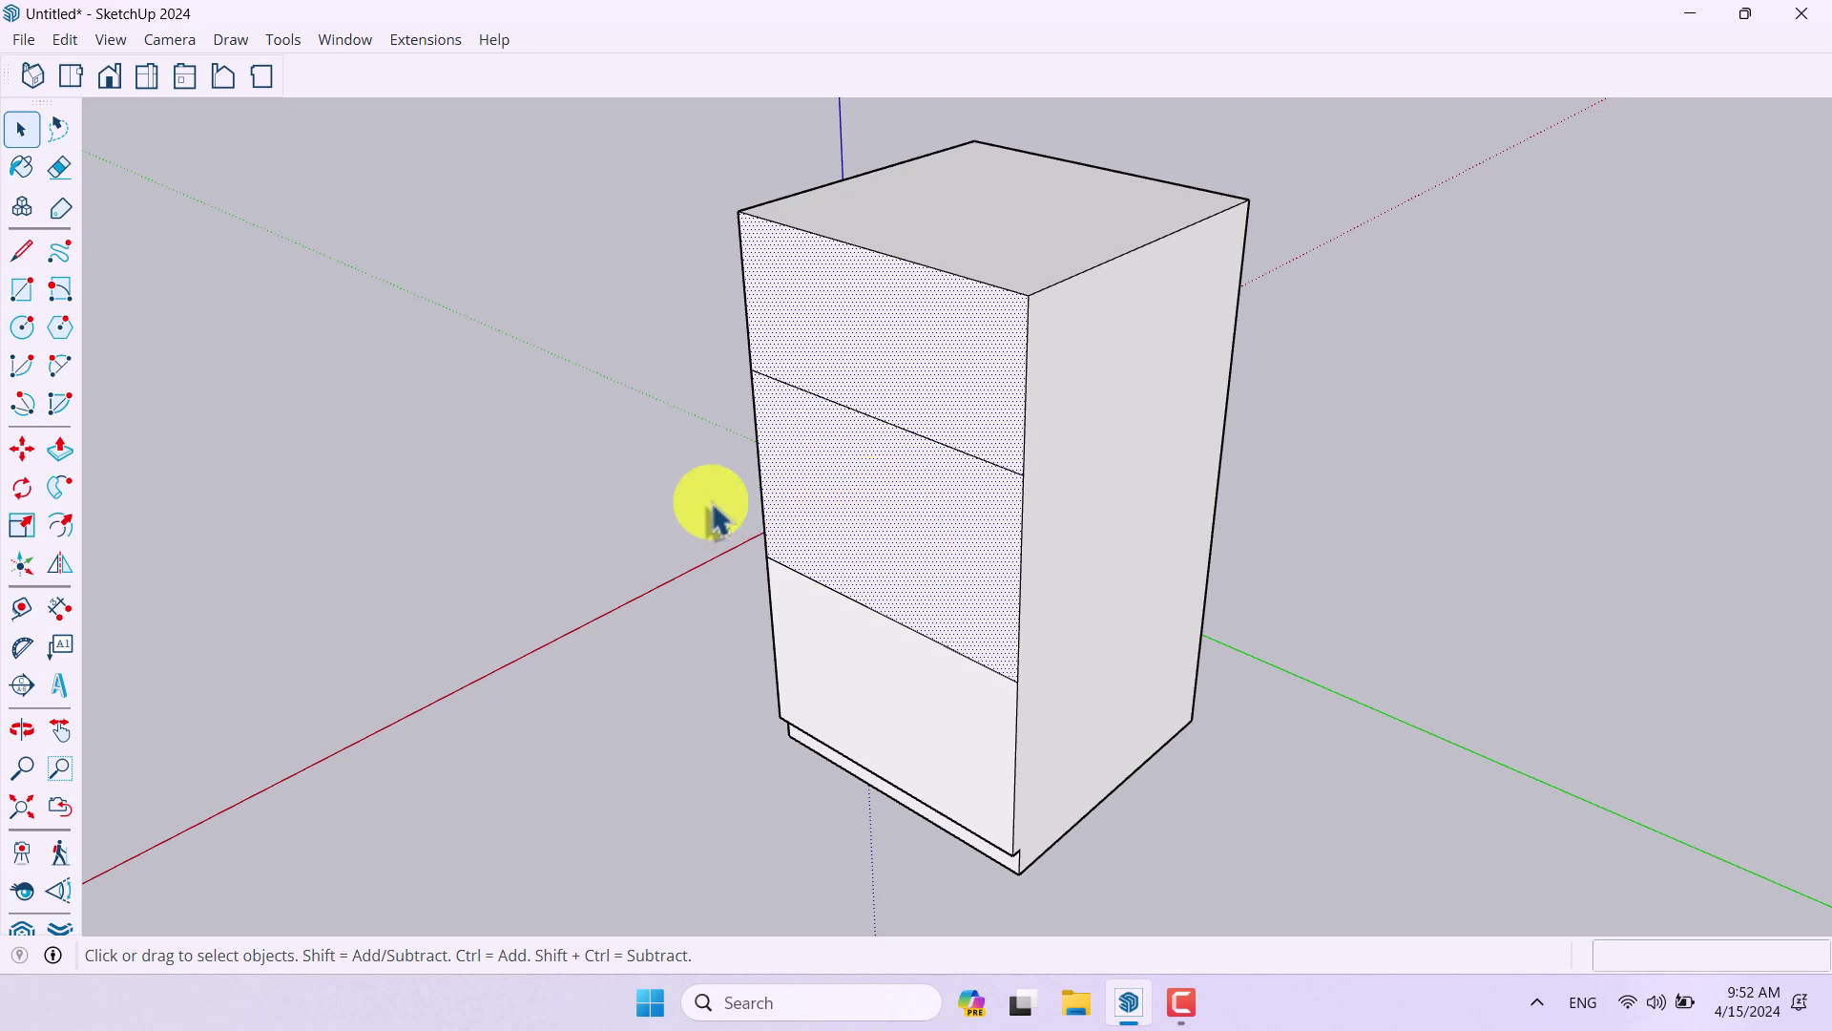
left_click(63, 564)
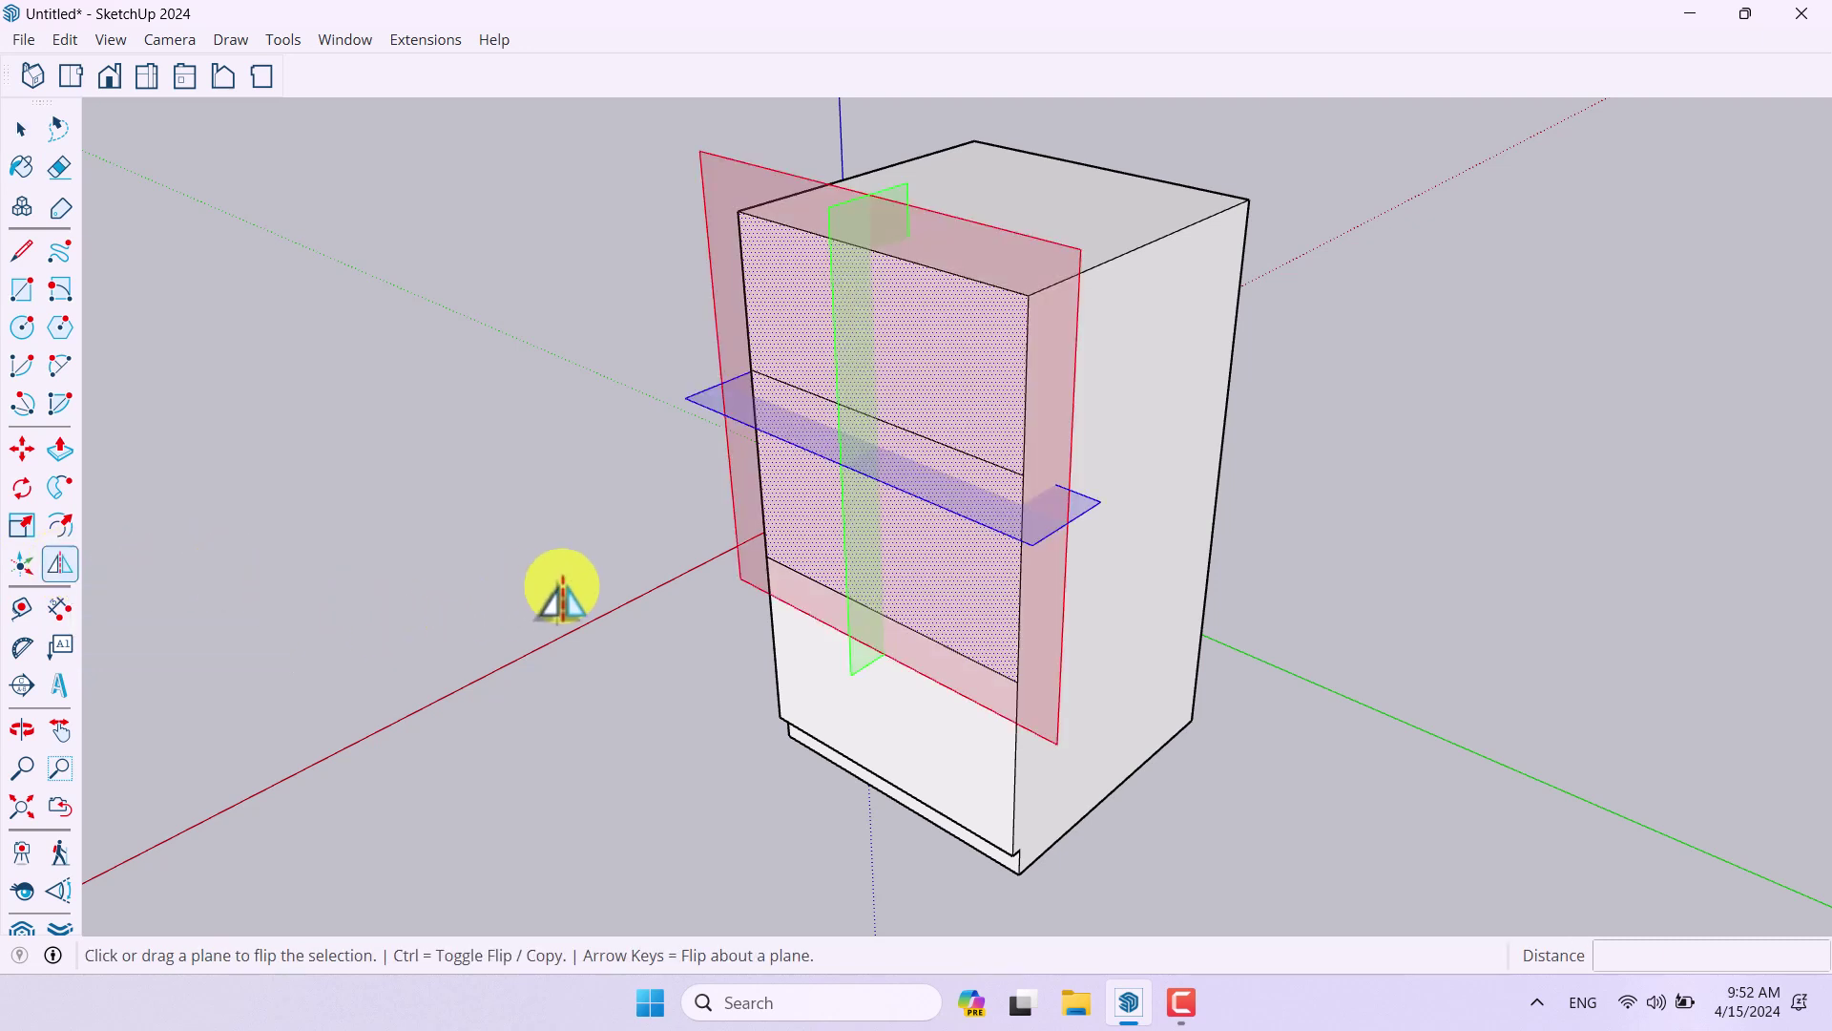
middle_click_drag(563, 615, 571, 641)
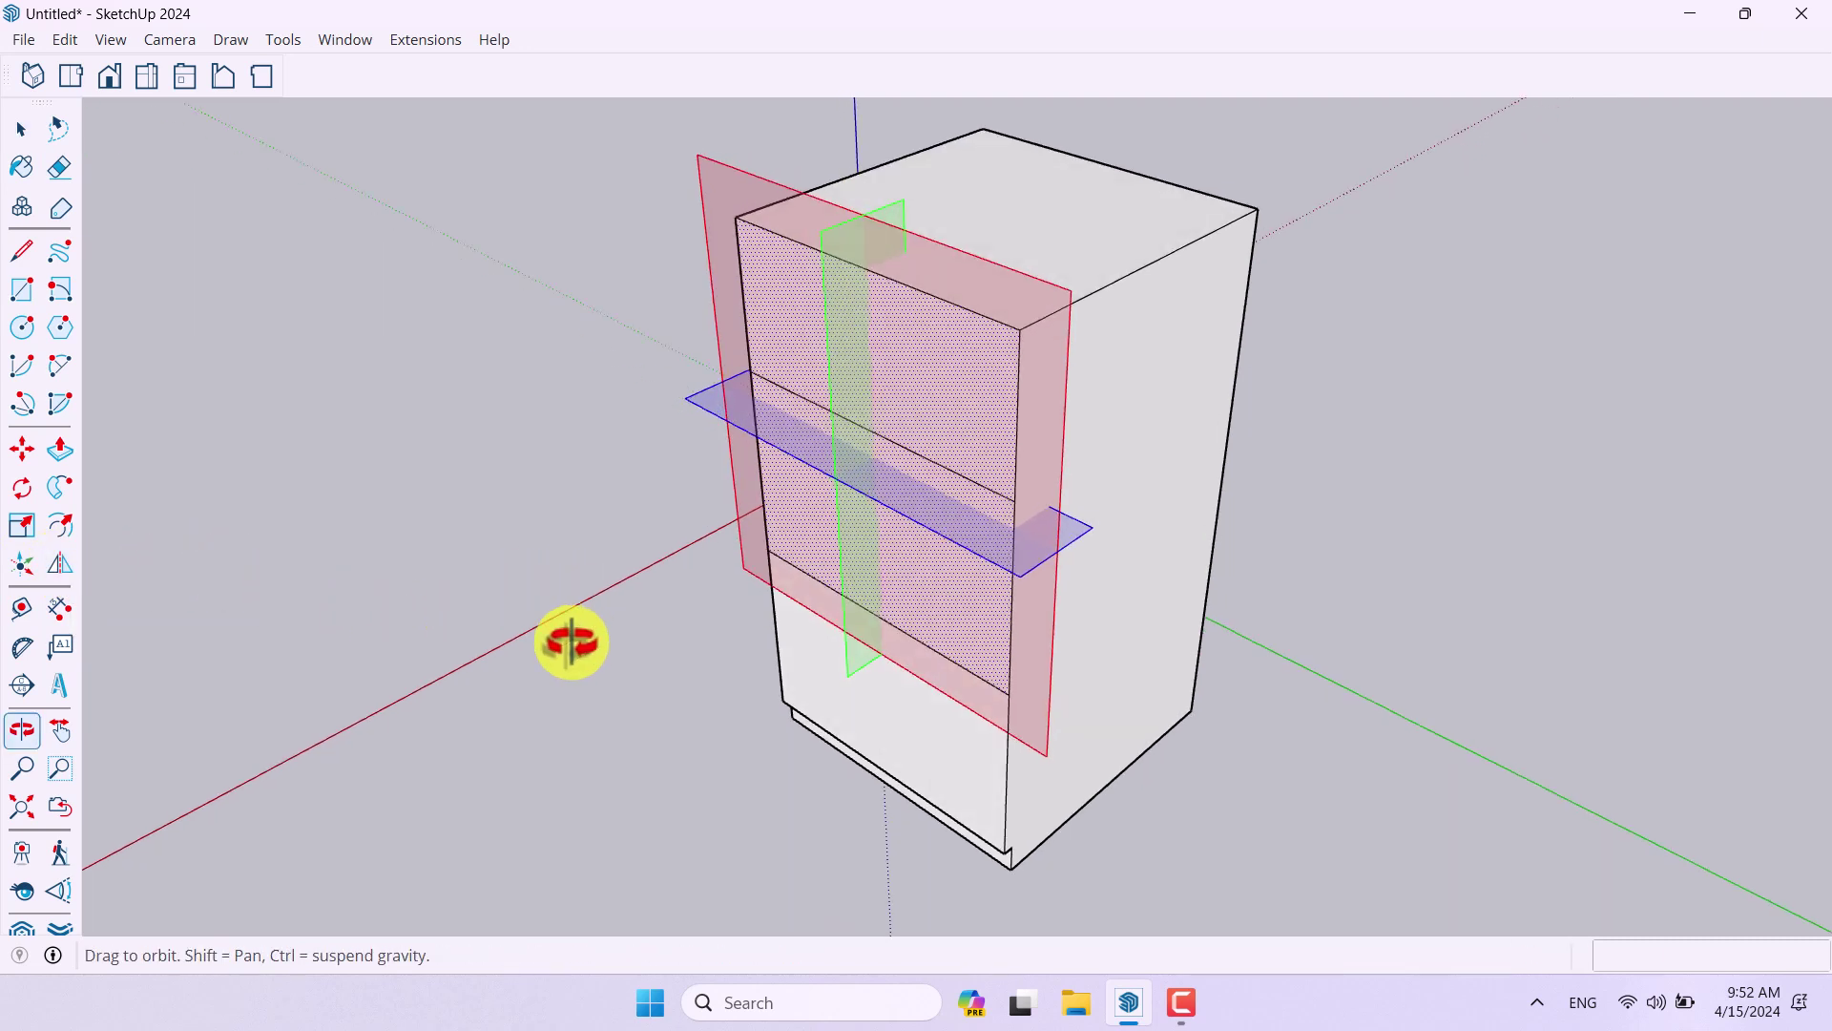
left_click(697, 410)
middle_click_drag(613, 716, 914, 571)
key("space")
left_click(620, 725)
Step: Make the whole drawer cabinet a single group
scroll(914, 570, "down", 2)
scroll(914, 571, "up", 5)
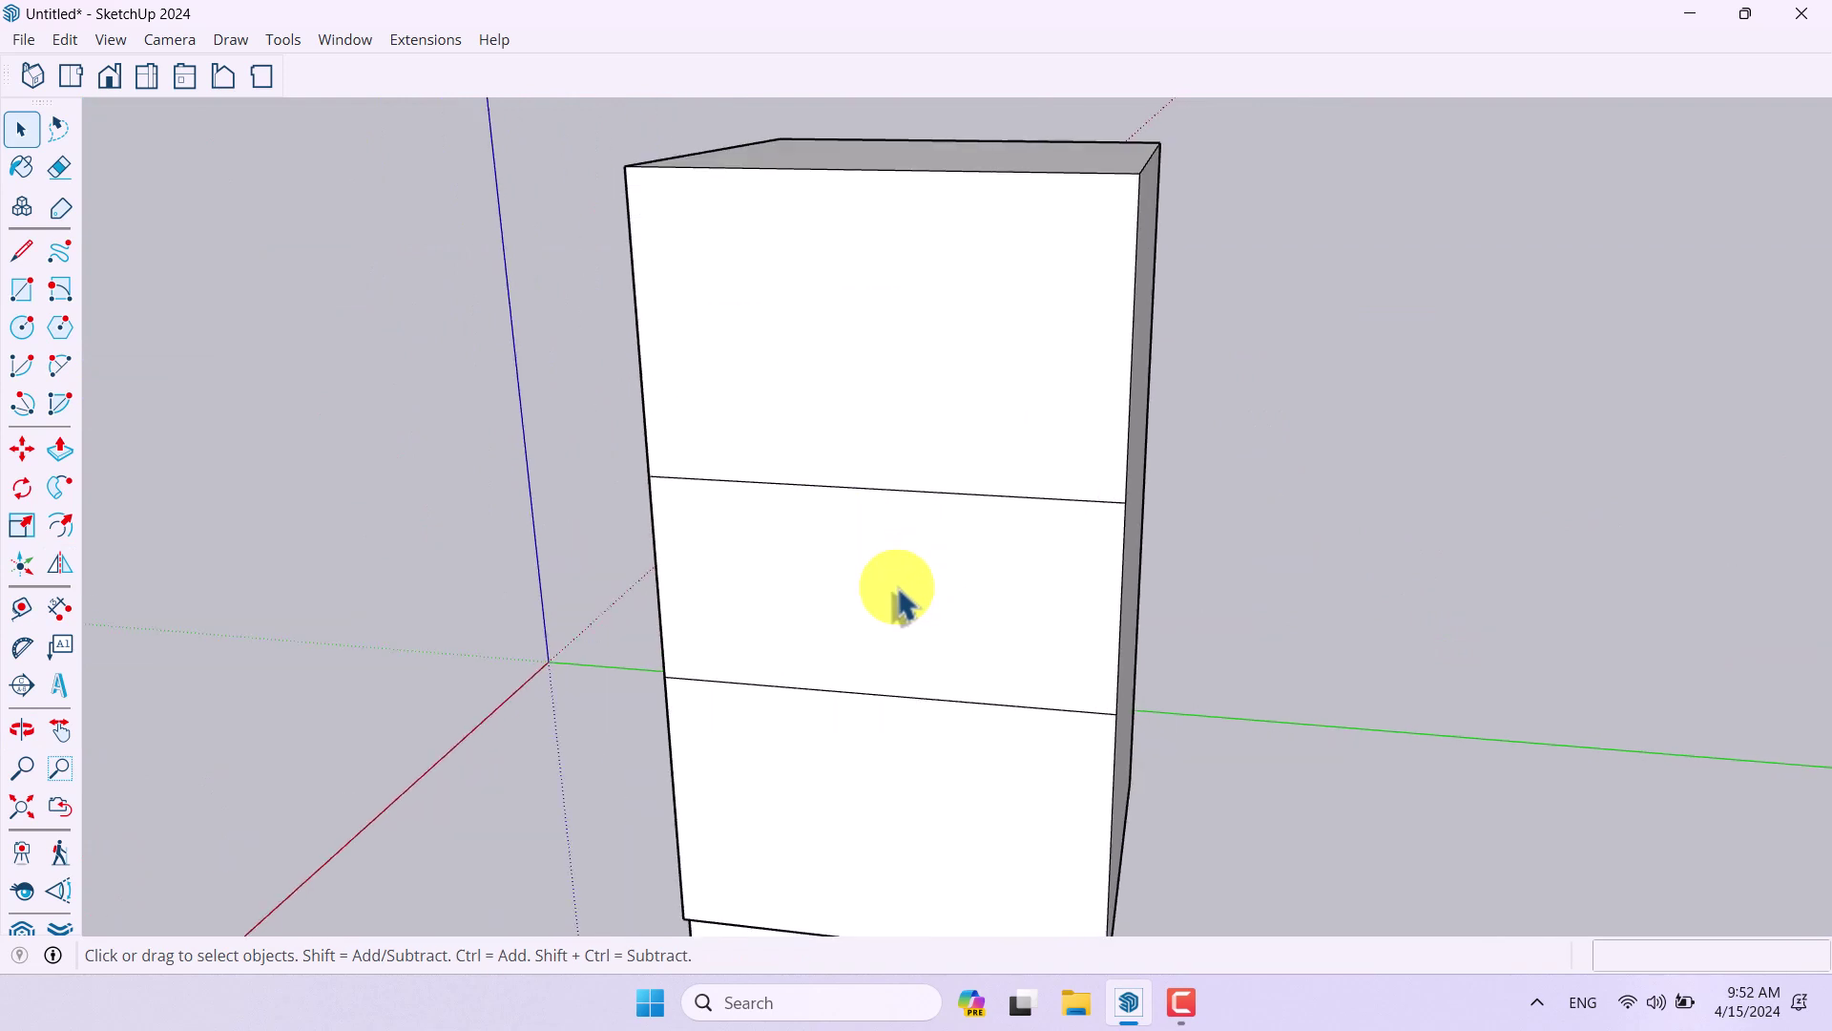
middle_click_drag(662, 500, 919, 511)
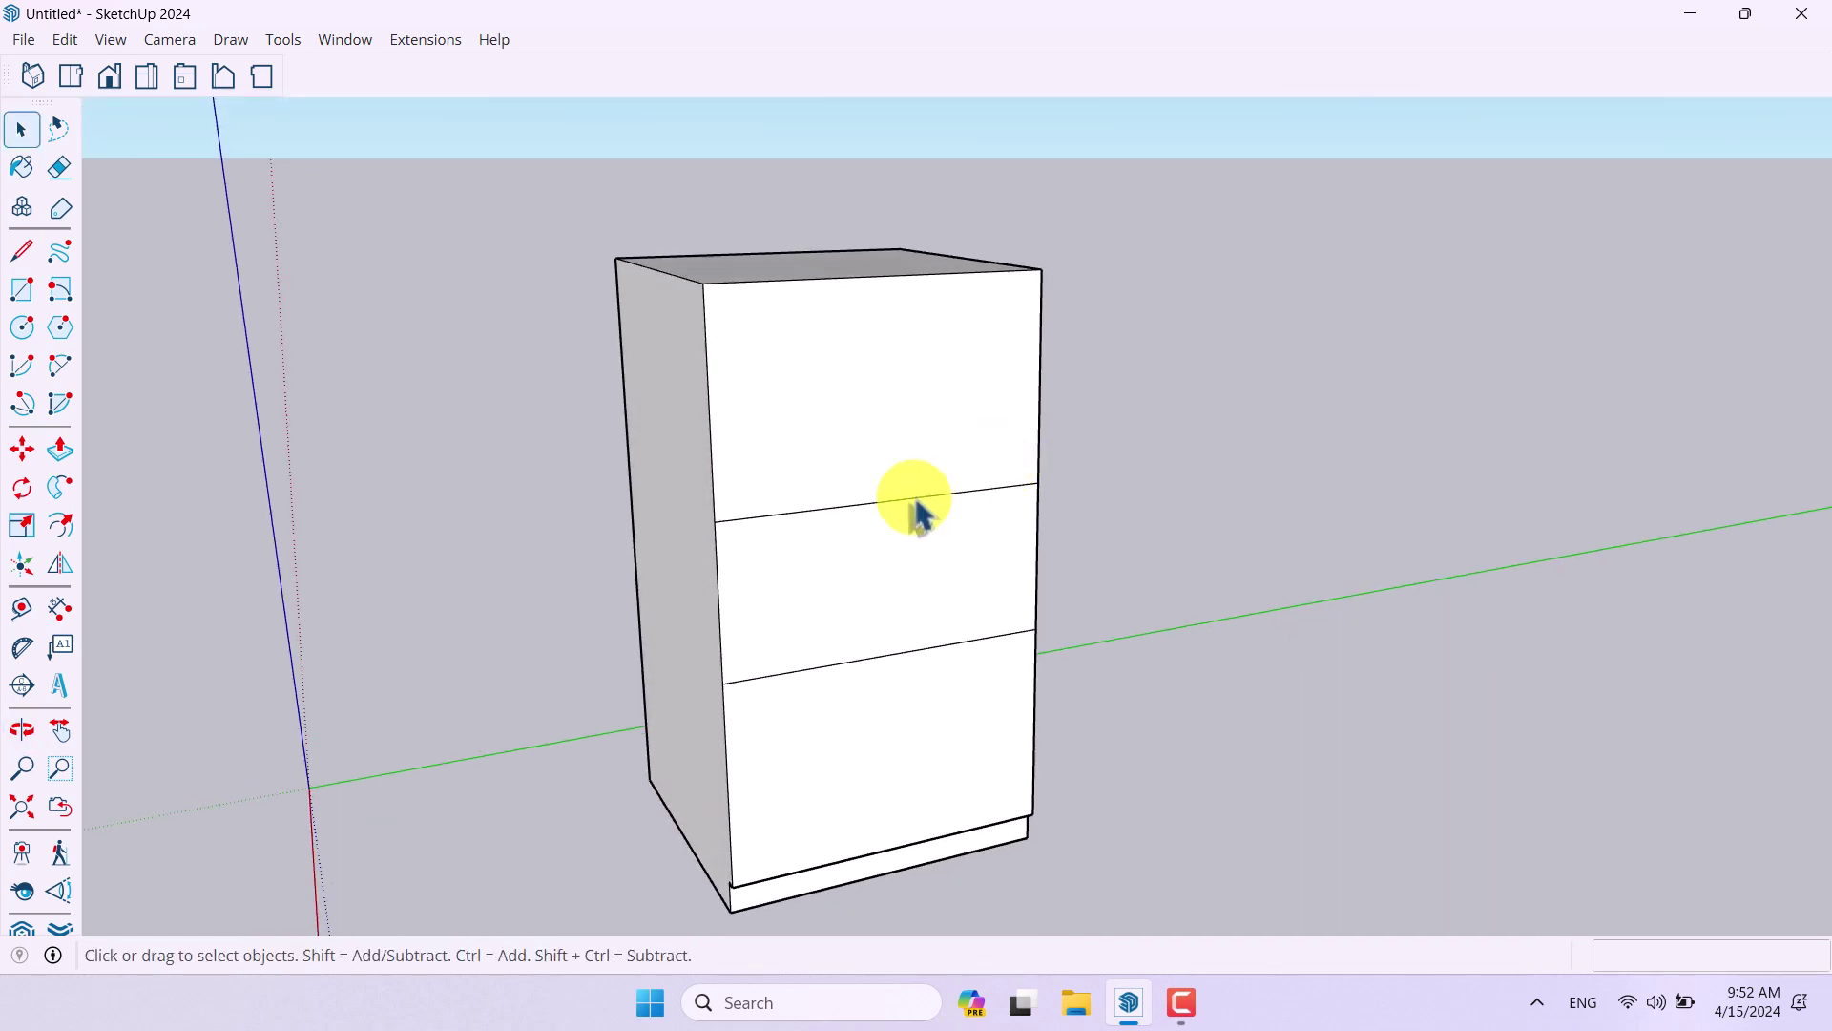
triple_click(877, 564)
right_click(876, 563)
left_click(953, 784)
middle_click_drag(953, 784, 1355, 819)
left_click(1276, 831)
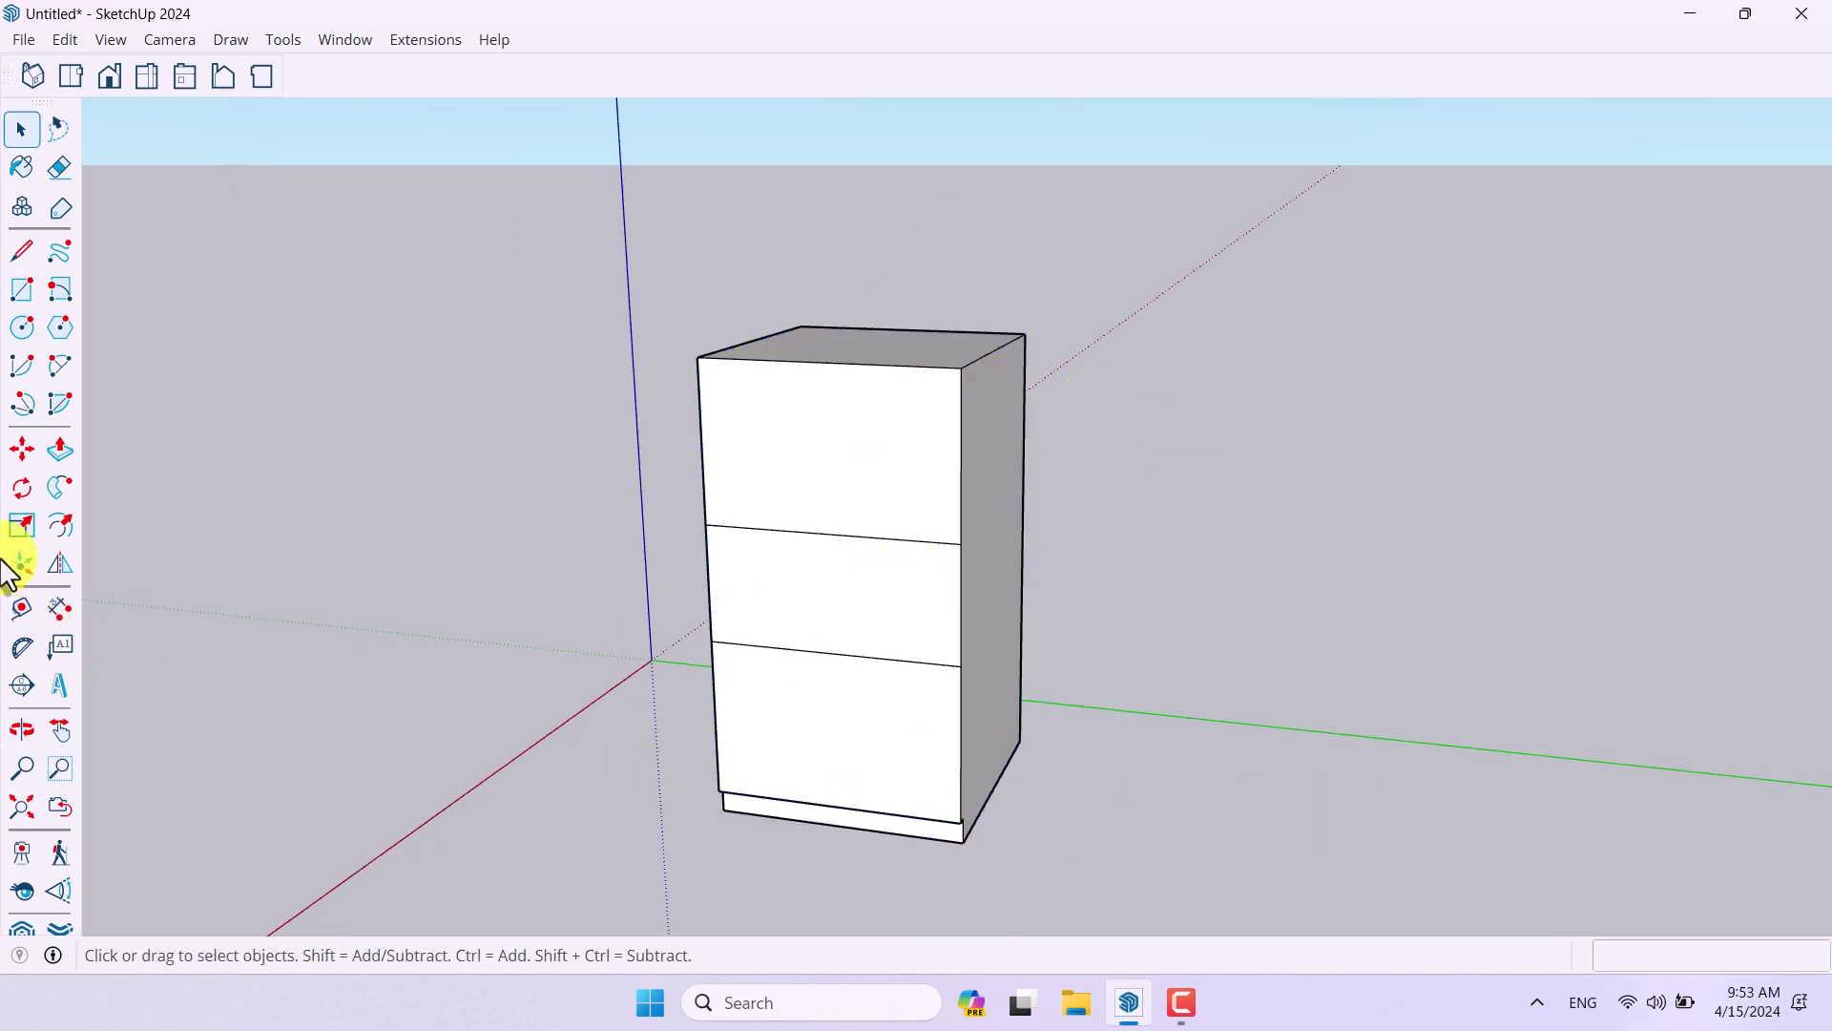
Step: Place a guide 72 cm up the cabinet and draw a rectangle below it to the bottom corner
left_click(22, 608)
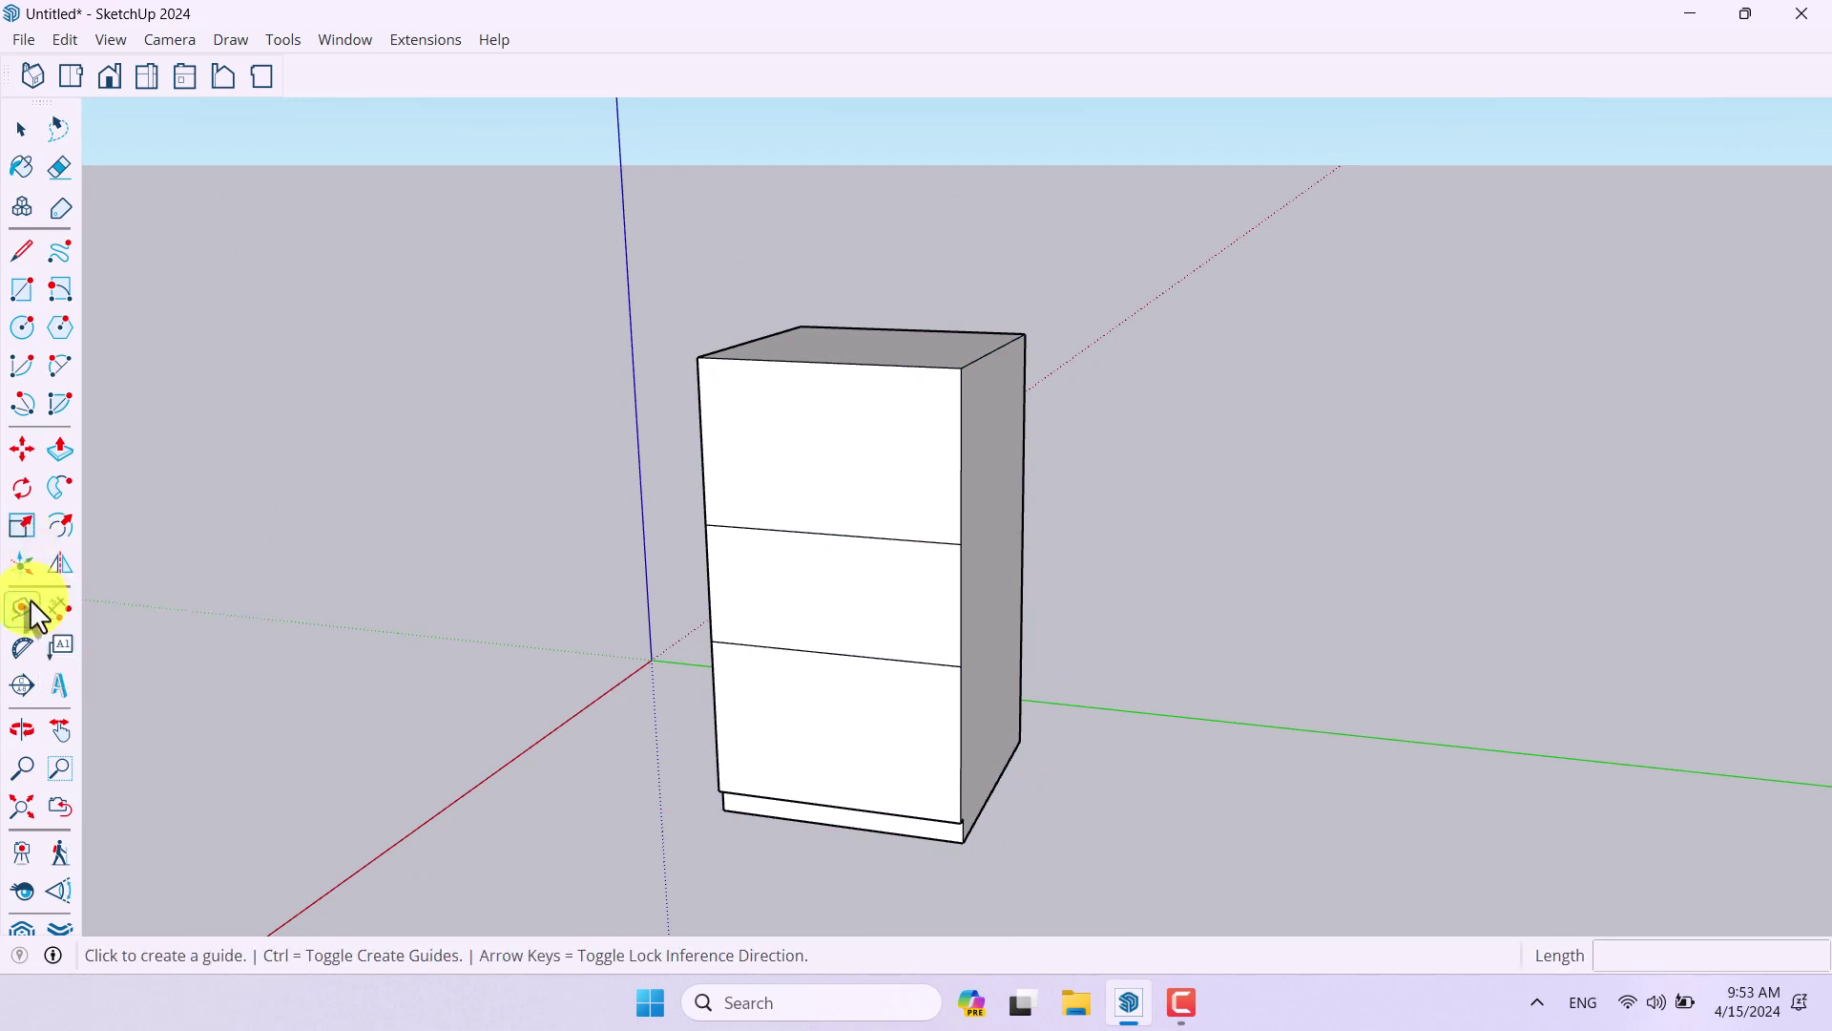
scroll(983, 811, "up", 3)
left_click(980, 807)
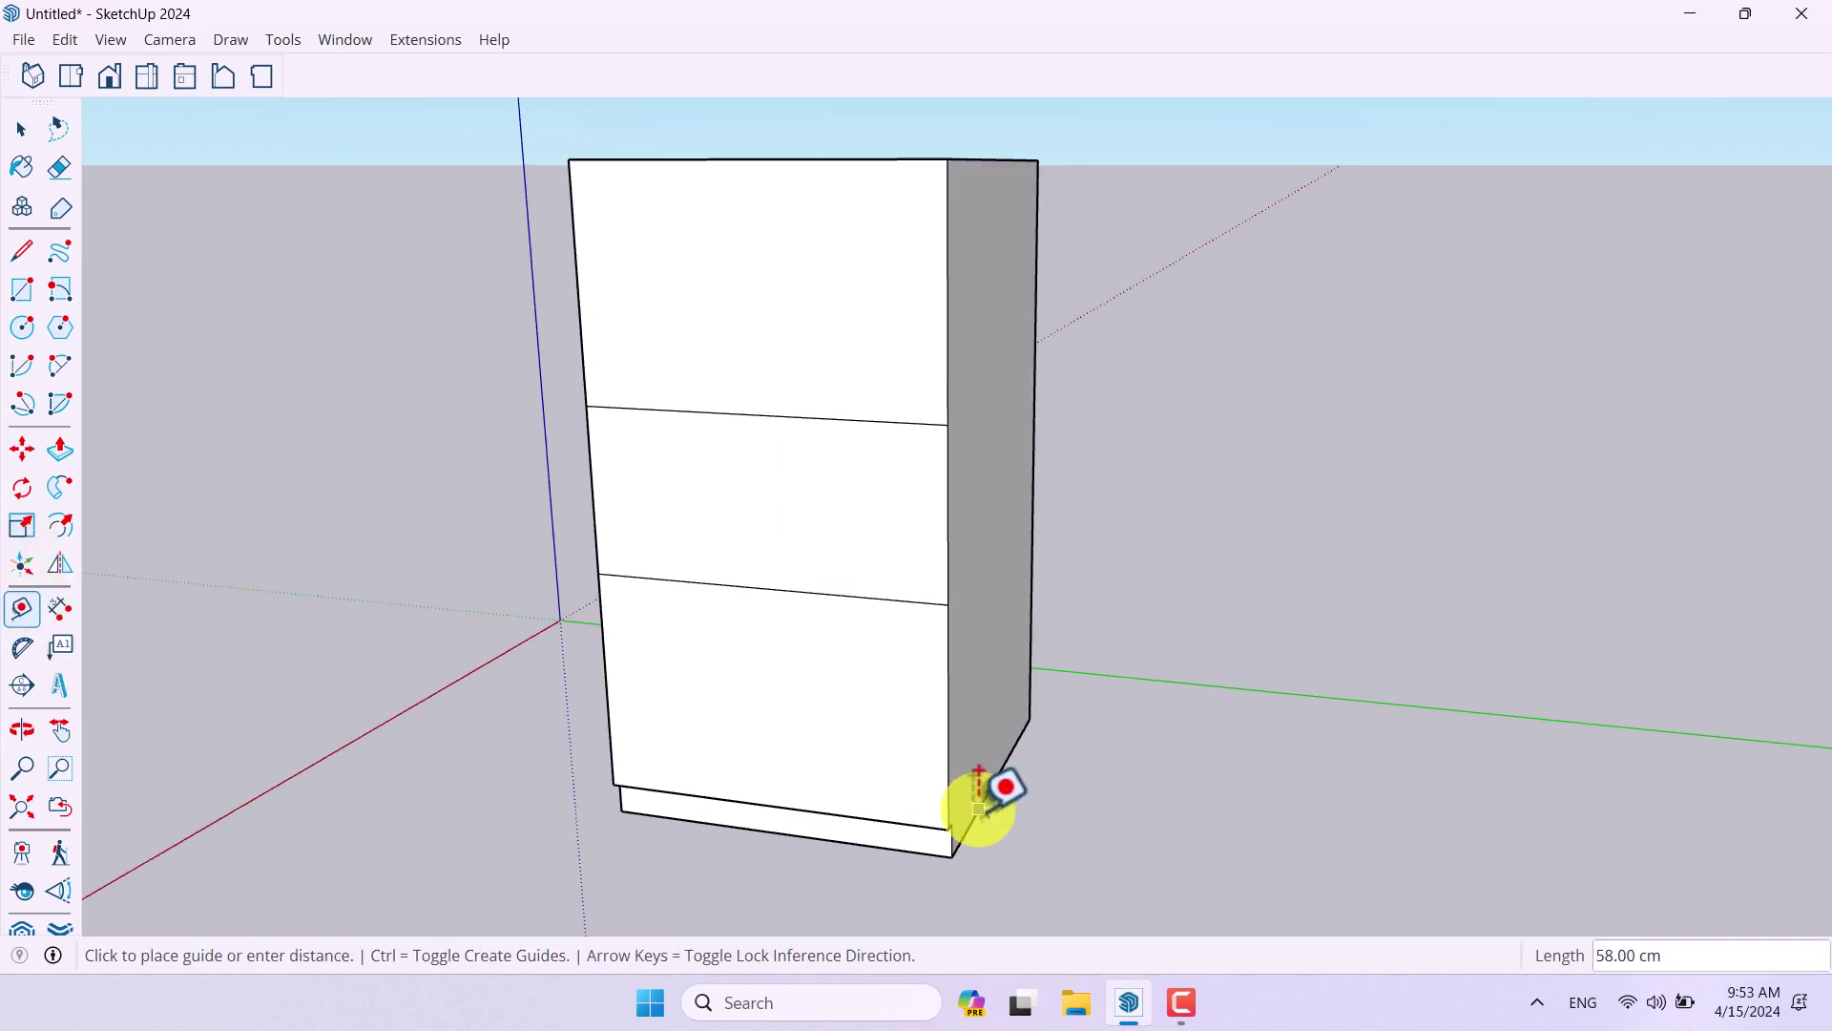
left_click(948, 424)
middle_click_drag(859, 516, 725, 525)
left_click(21, 251)
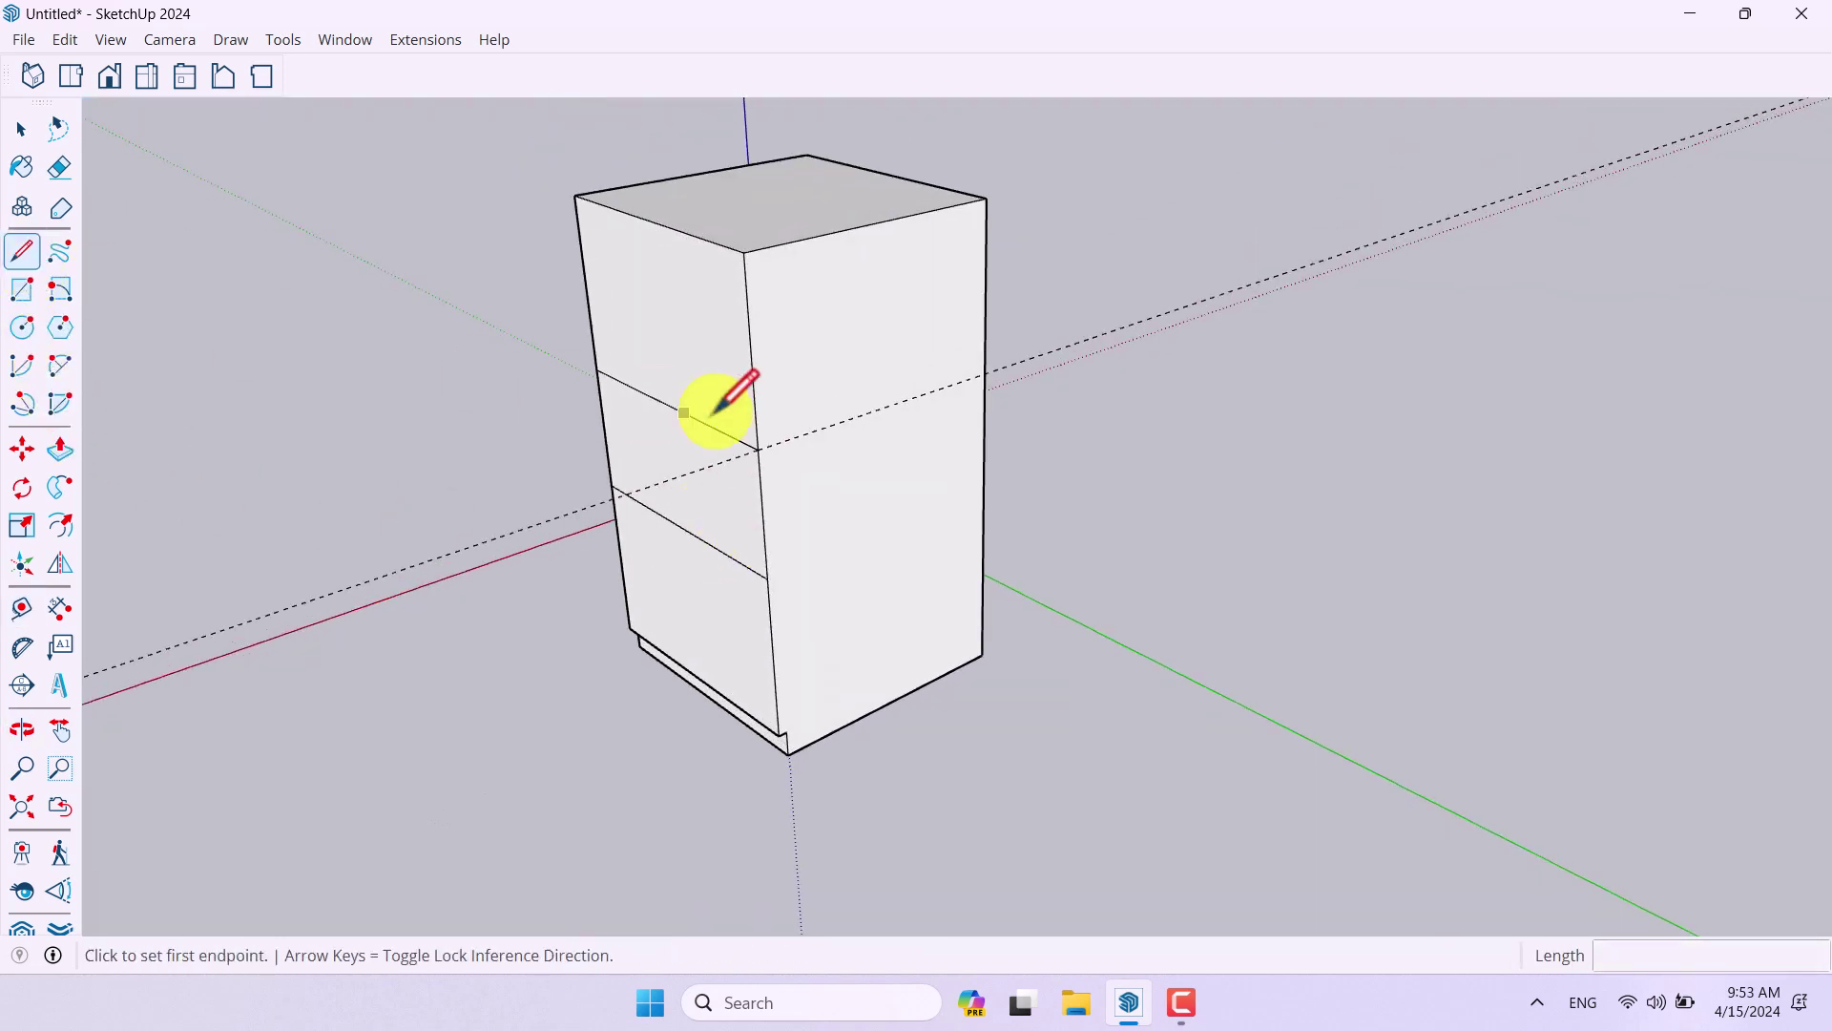
left_click(21, 289)
left_click(759, 449)
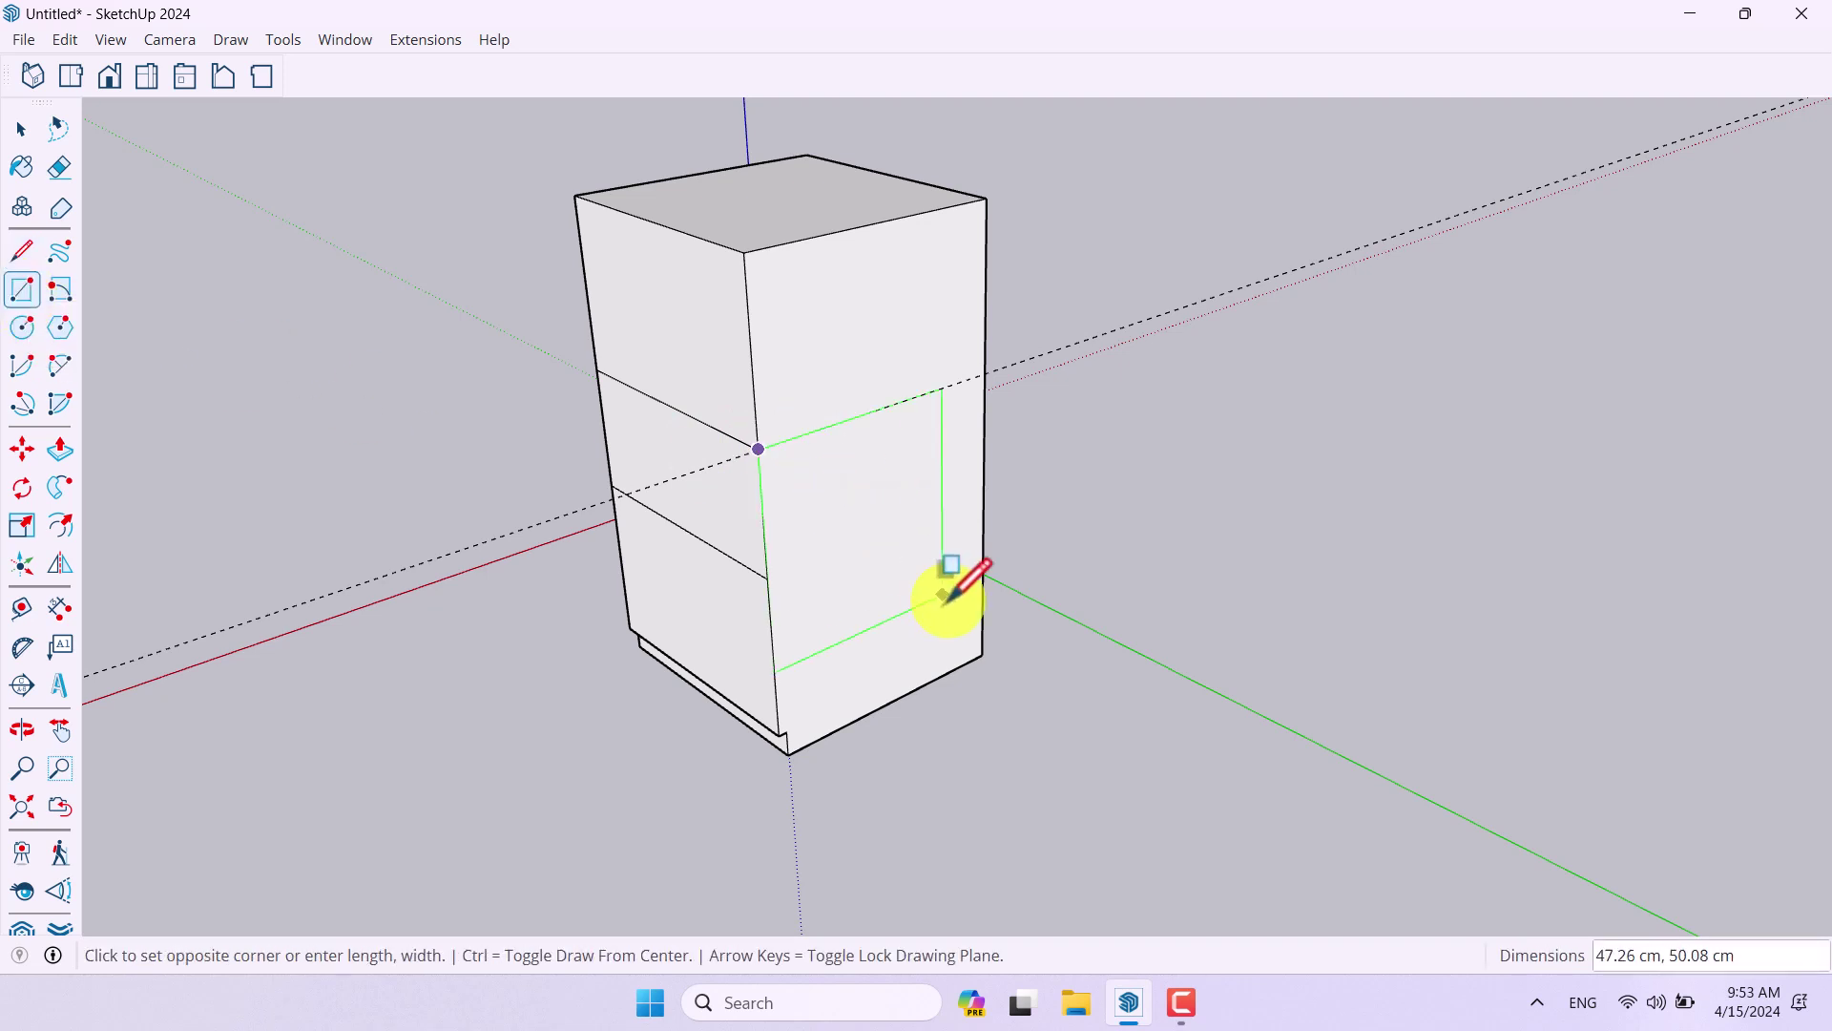
left_click(975, 644)
scroll(553, 415, "down", 2)
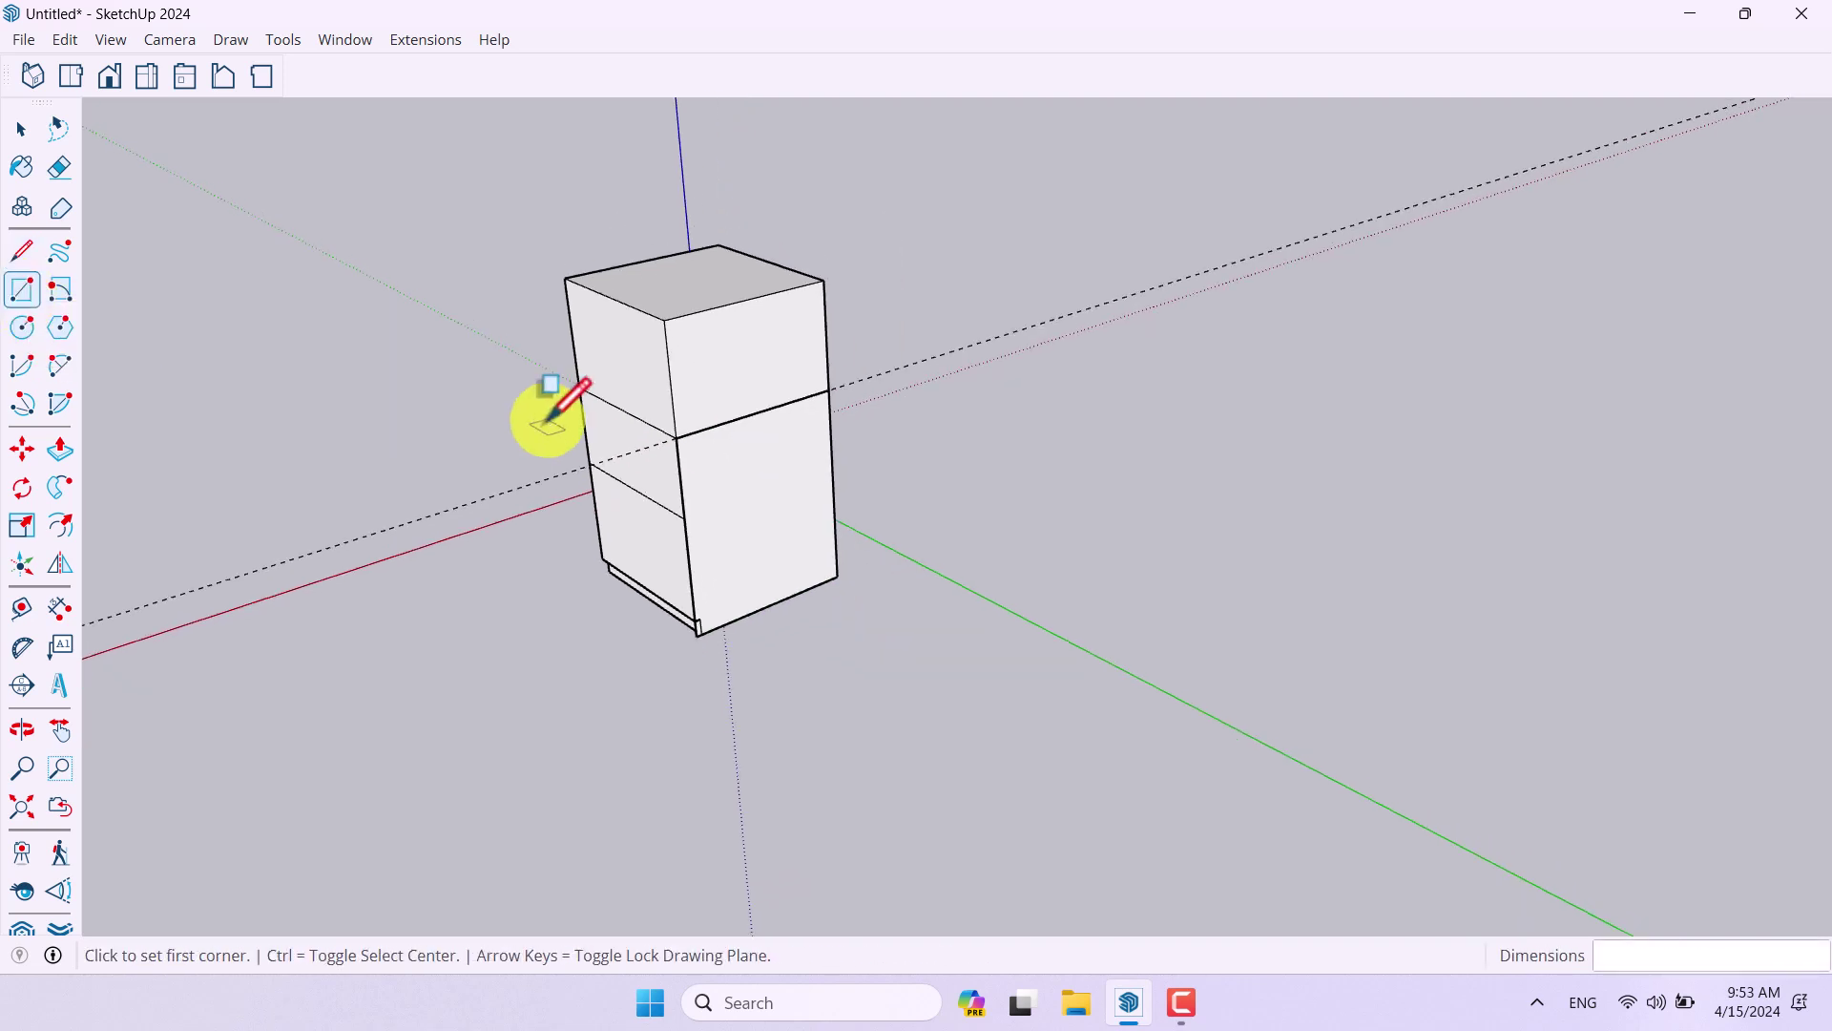
Step: Pull the lower rectangle face out 100 cm into a desk block
left_click(59, 448)
left_click(731, 515)
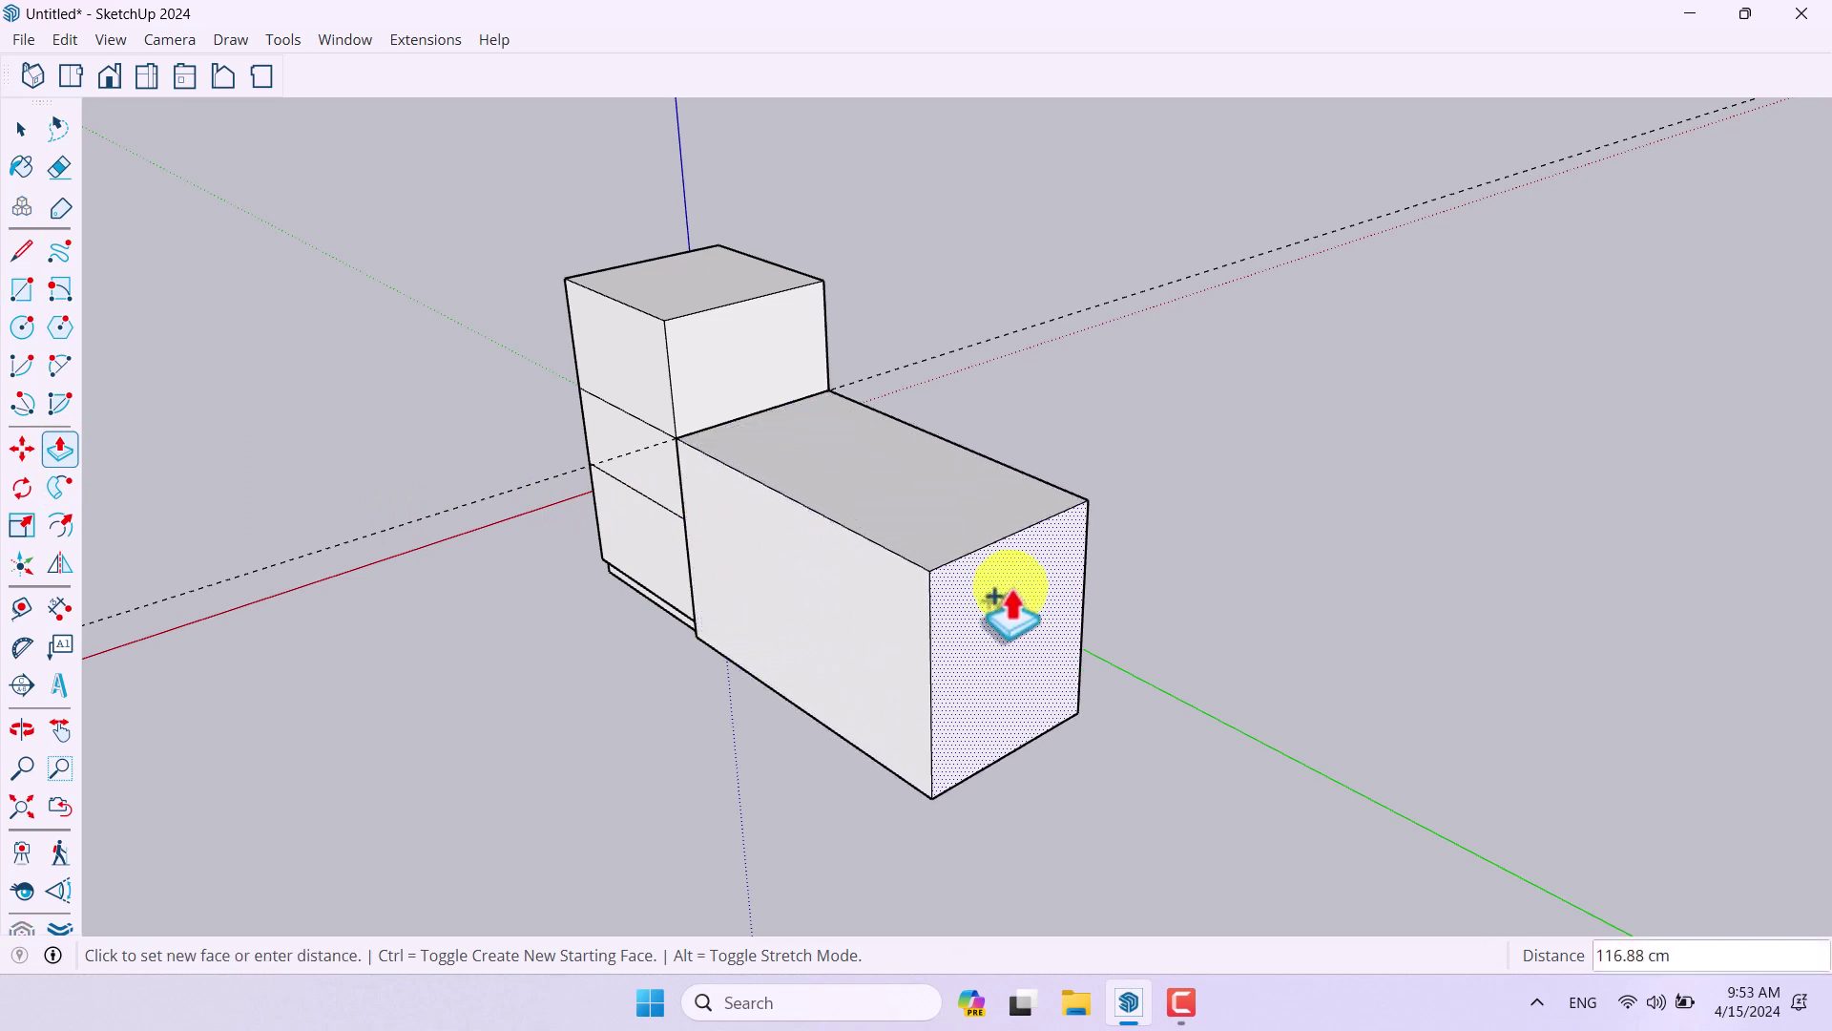
type("100")
key("Return")
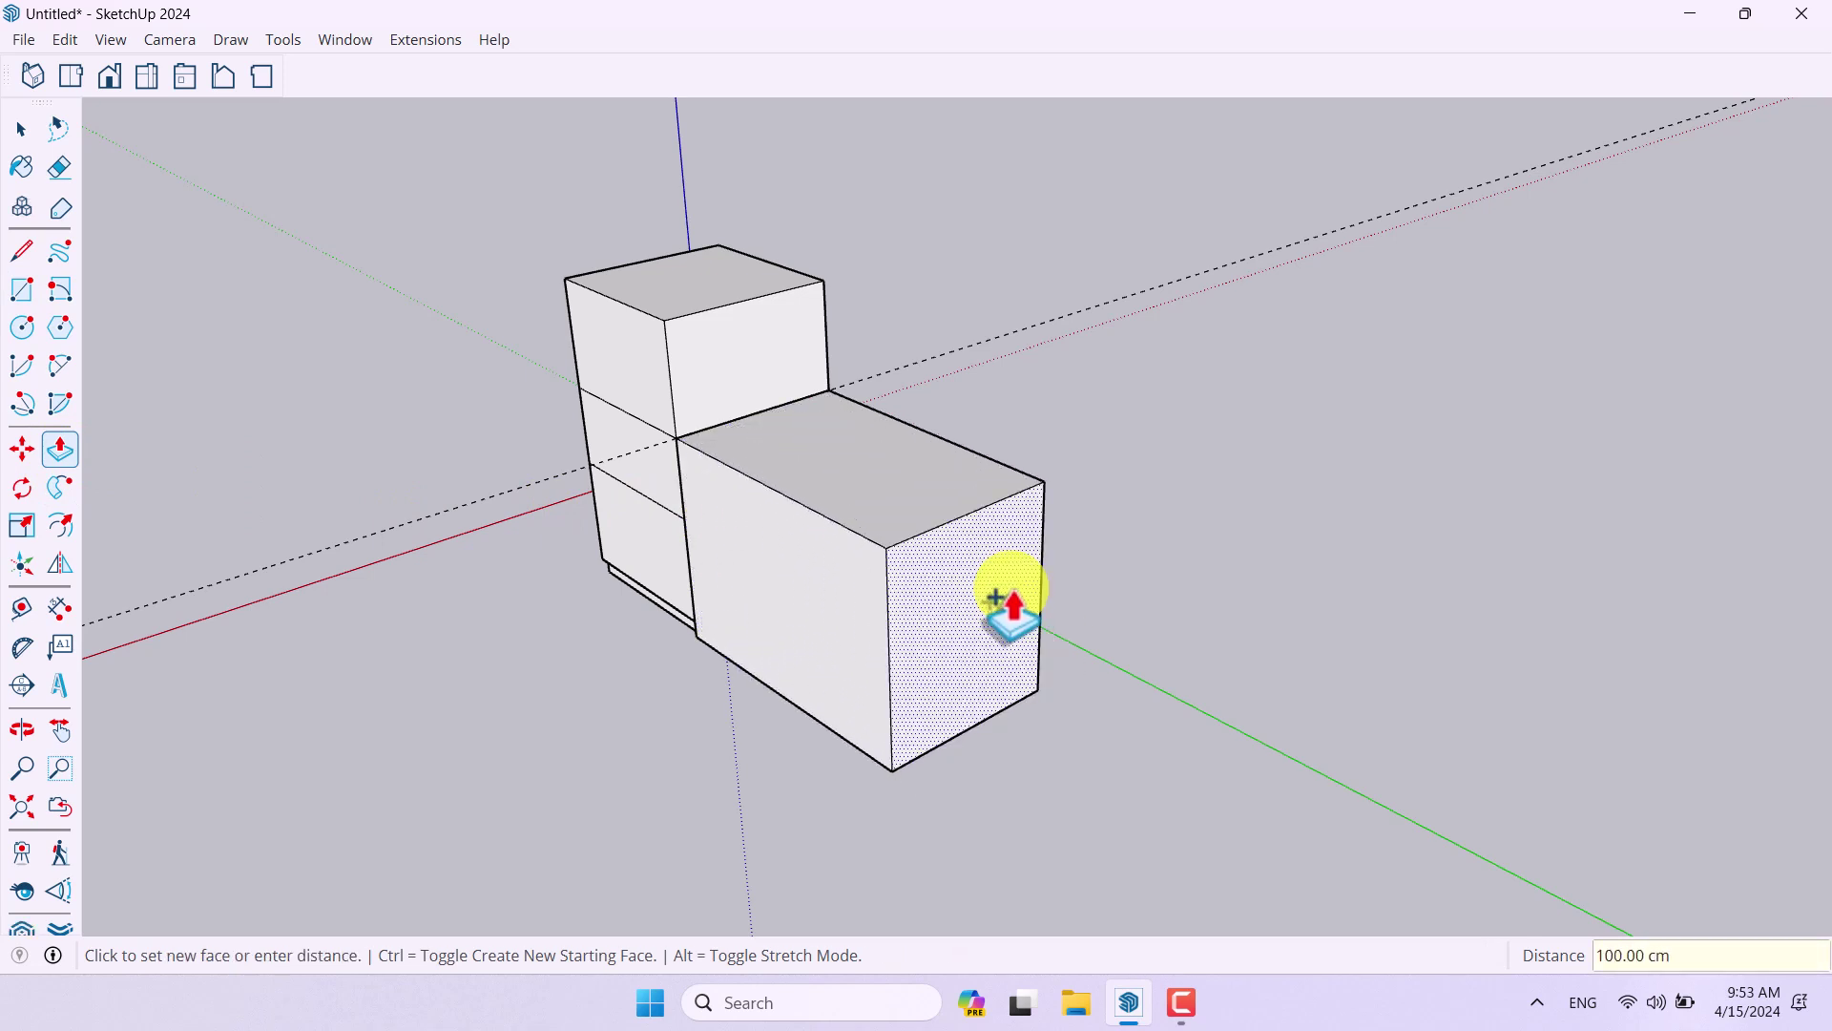
scroll(876, 556, "up", 2)
Step: Push the desk block's front face back 10 cm
left_click(718, 588)
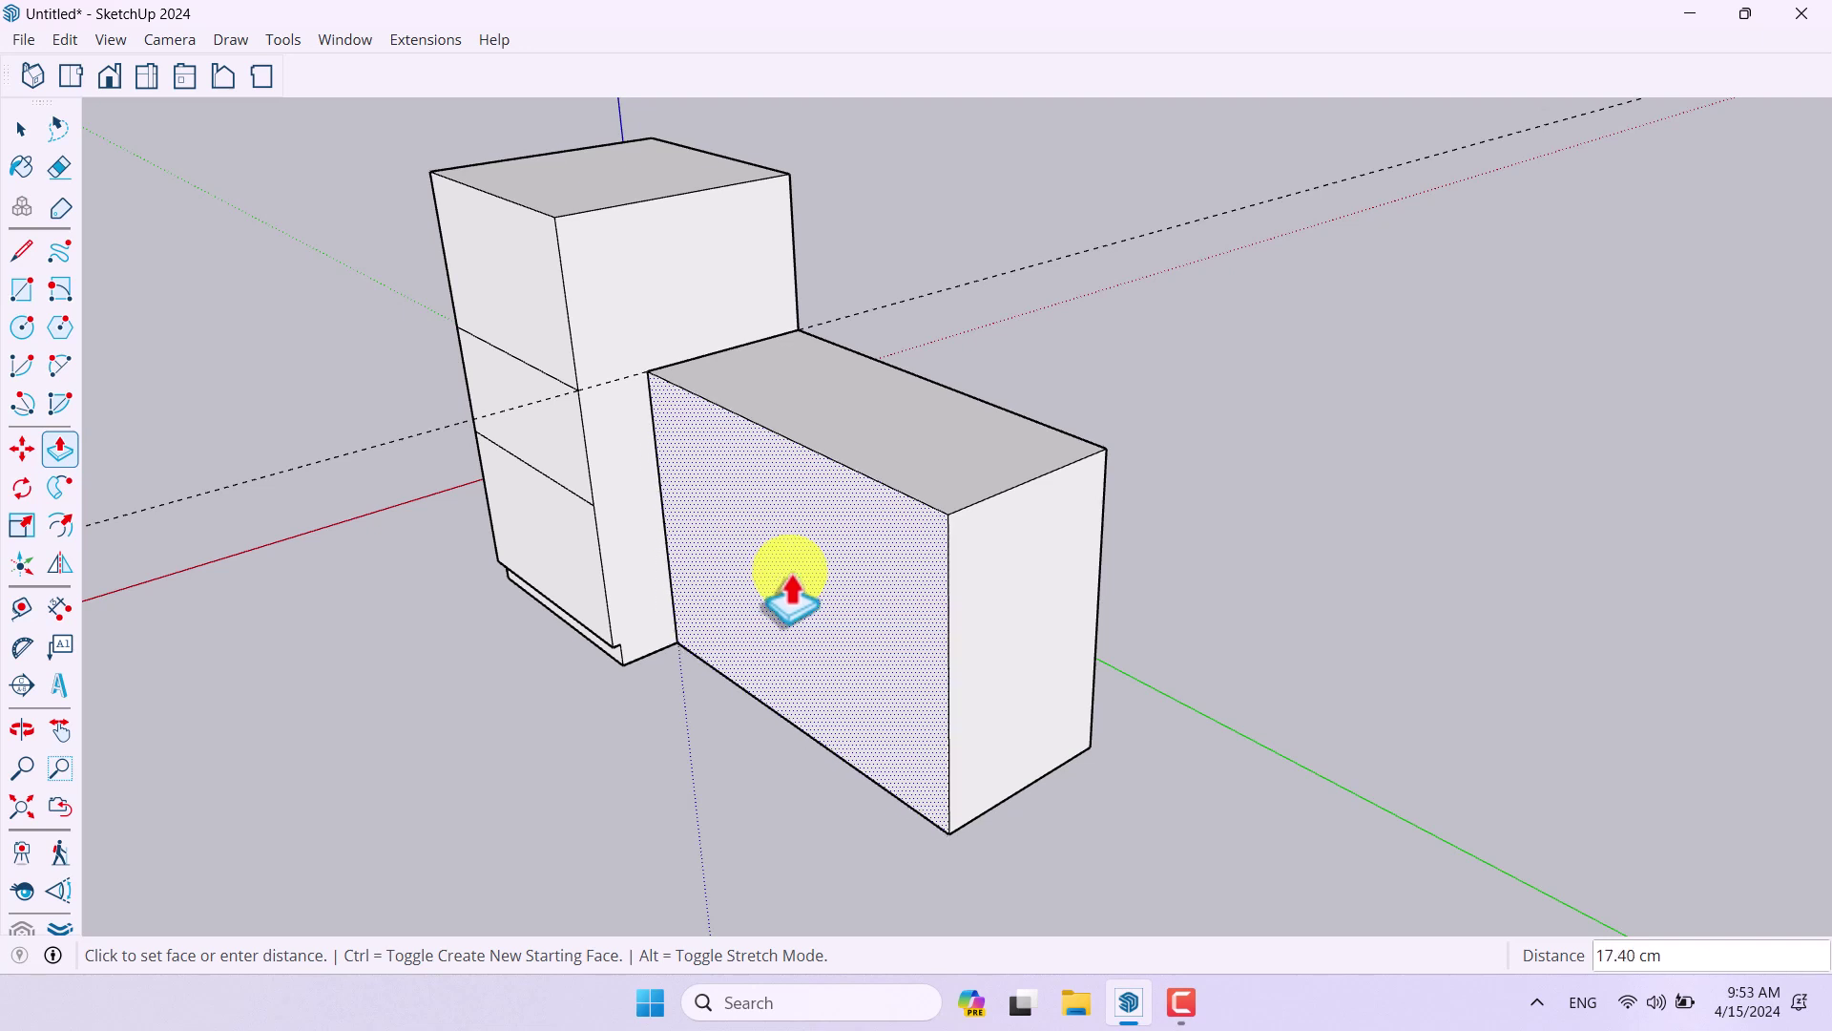
type("10")
key("Return")
scroll(791, 593, "down", 4)
key("space")
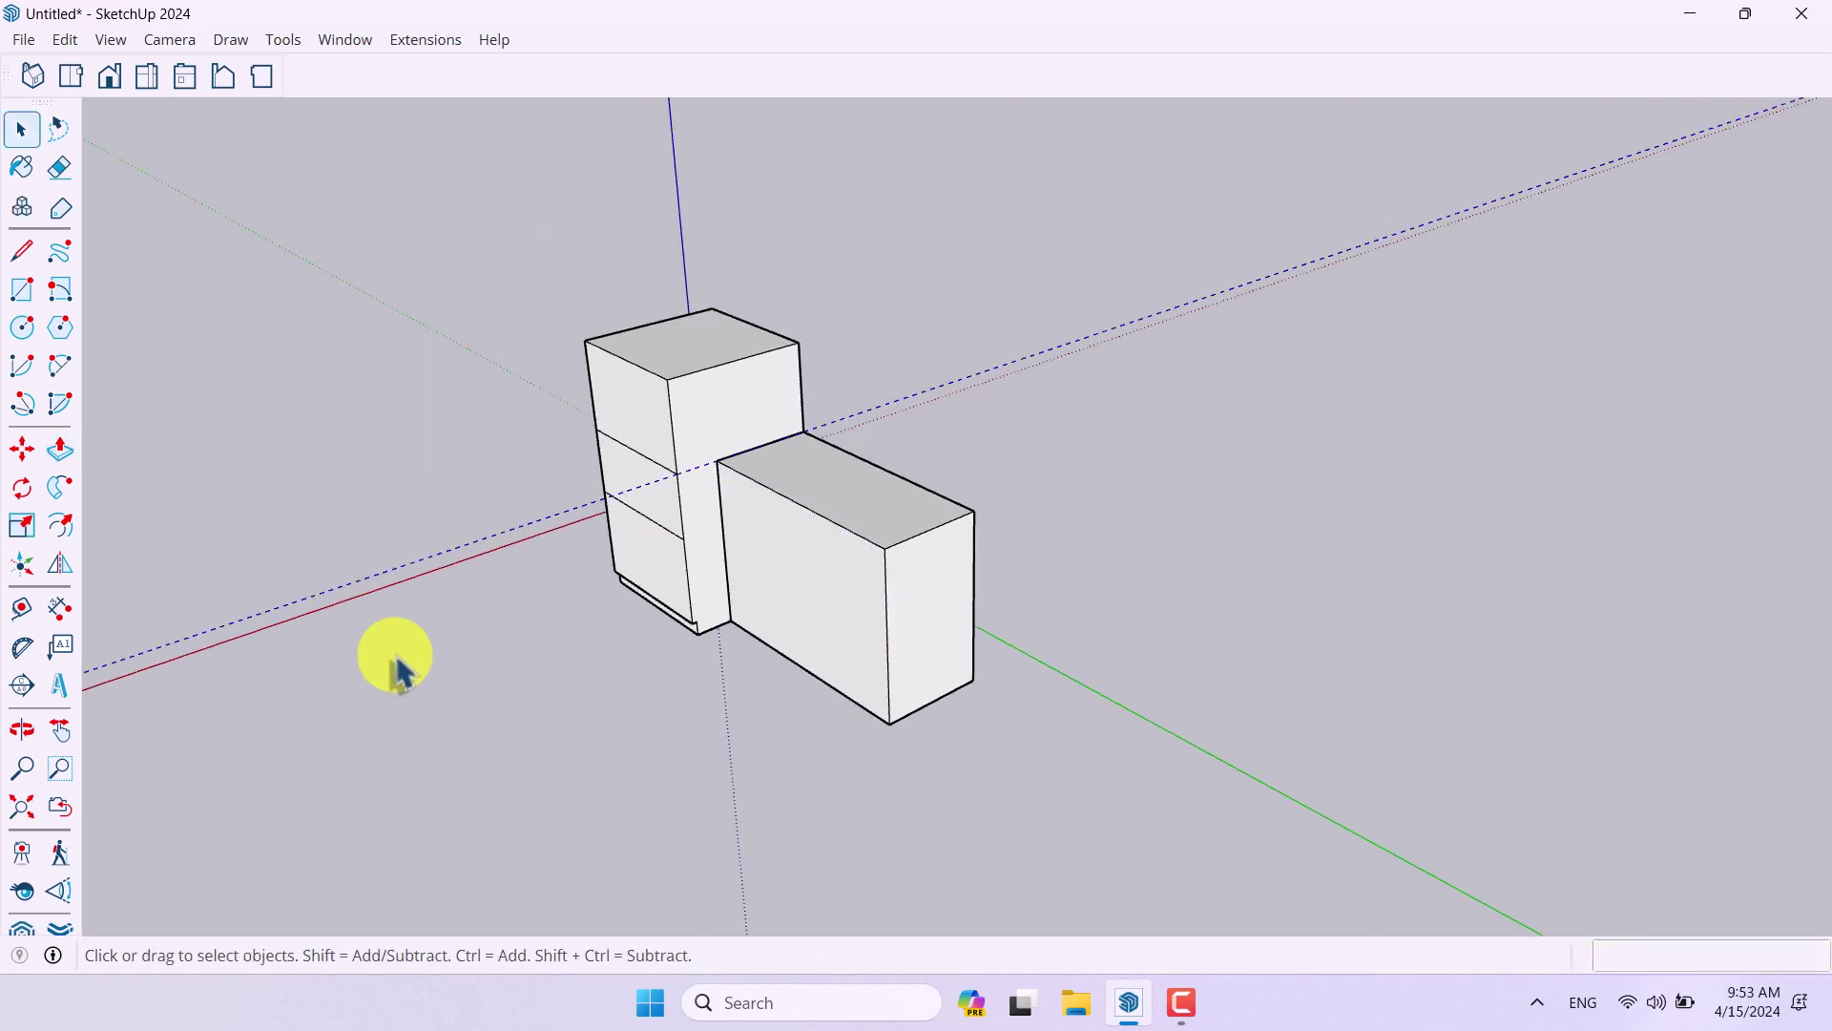
Step: Copy the desk front's right edge 26 cm to the left to split the front
scroll(711, 444, "up", 3)
middle_click_drag(711, 444, 802, 643)
scroll(811, 611, "up", 2)
left_click(758, 539)
middle_click_drag(759, 539, 1220, 590)
left_click(1220, 576)
scroll(1317, 568, "up", 3)
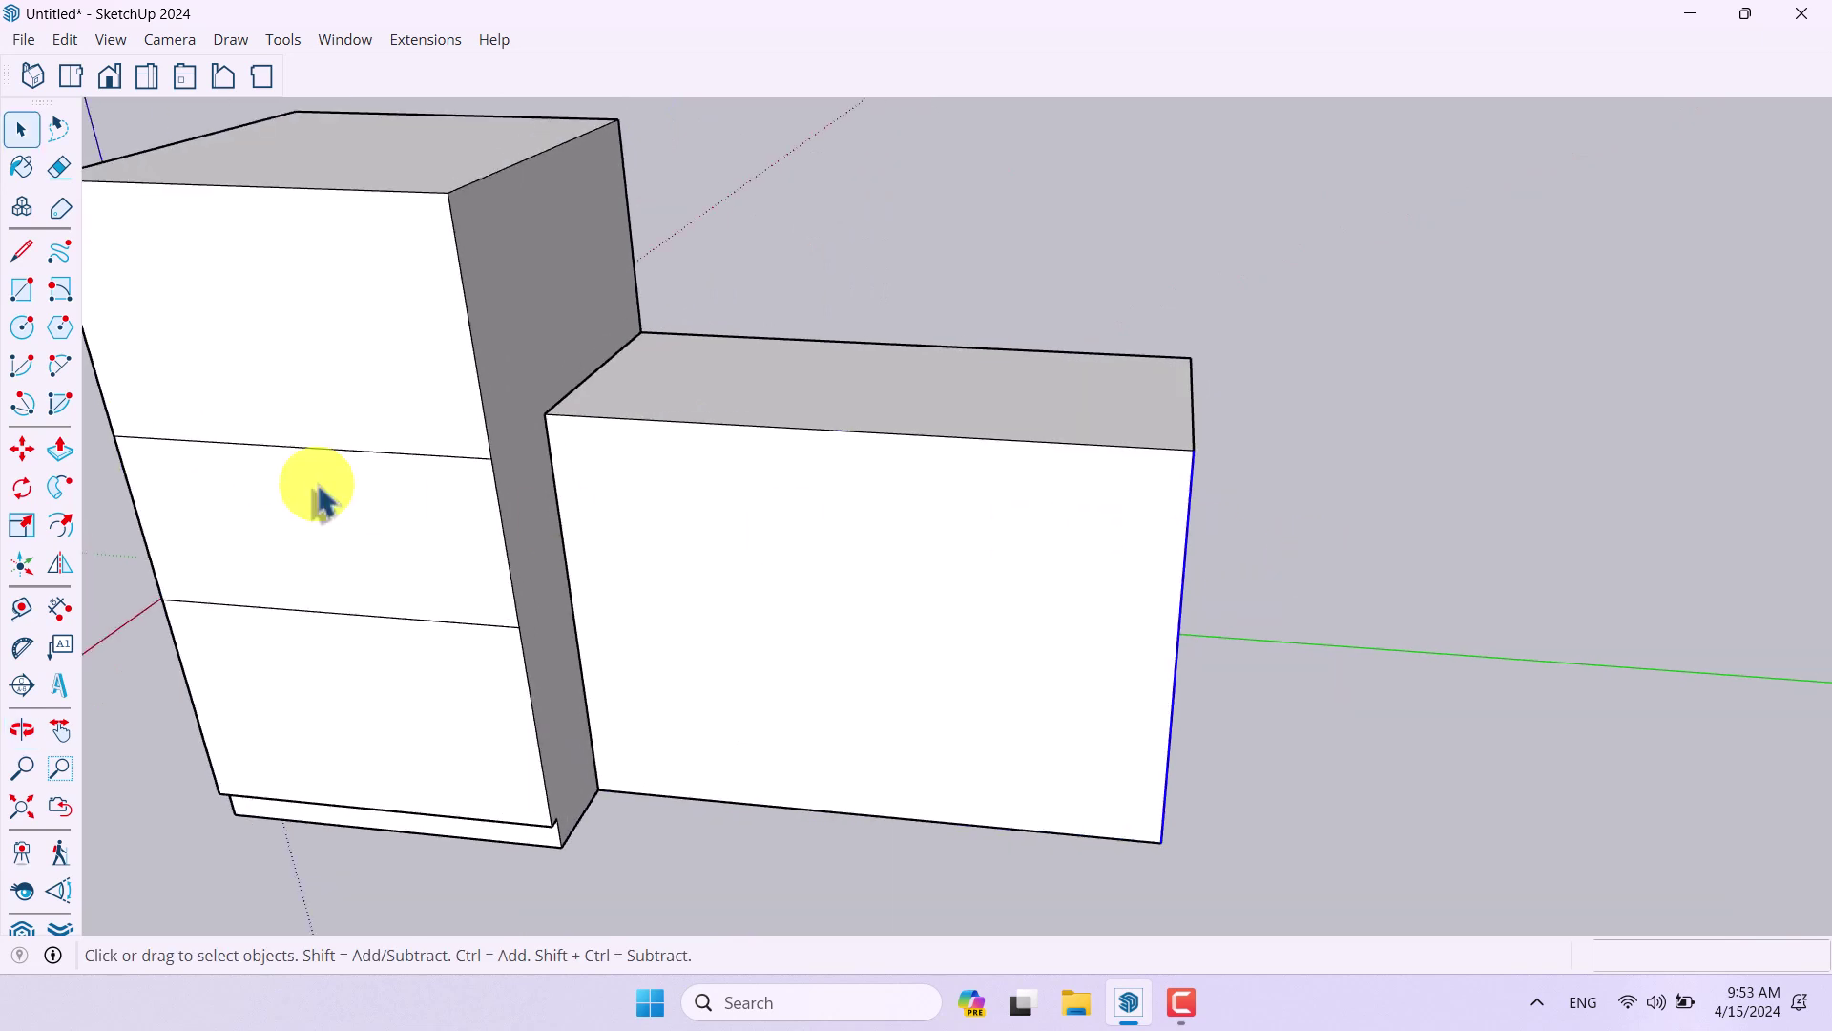
left_click(22, 449)
key("ctrl")
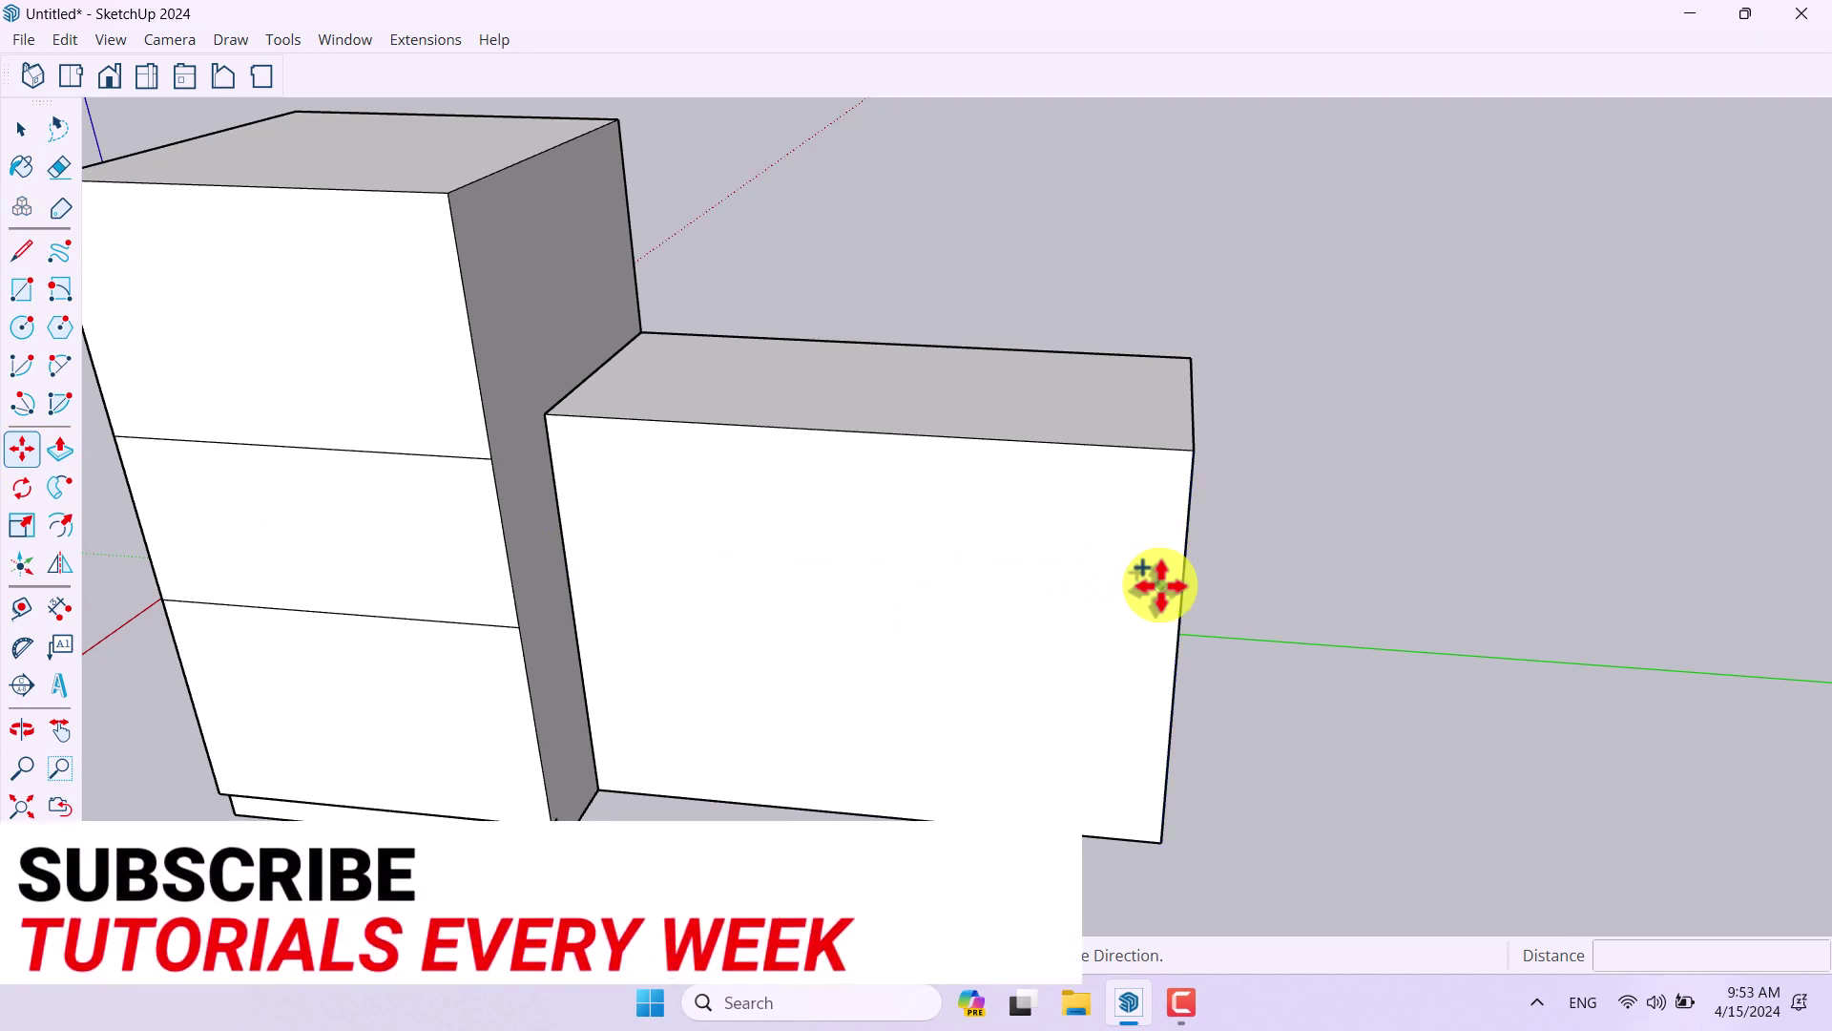
left_click(1160, 584)
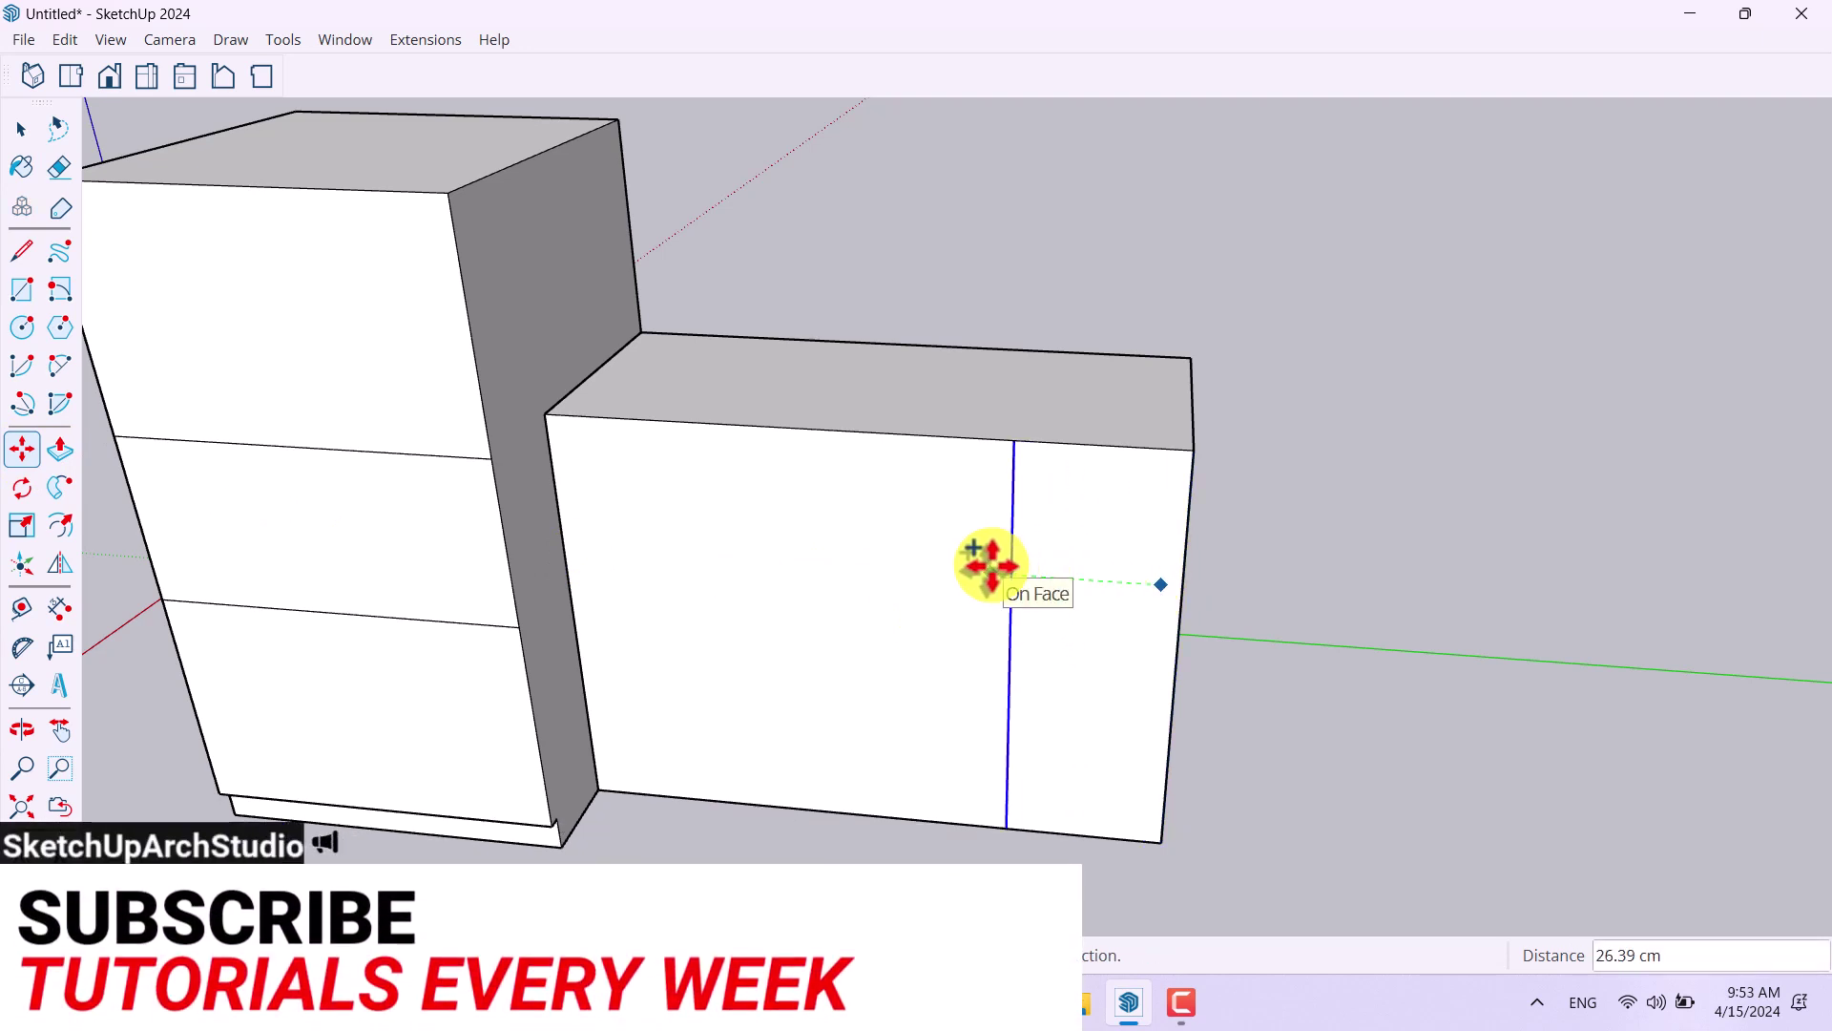
type("26")
key("Return")
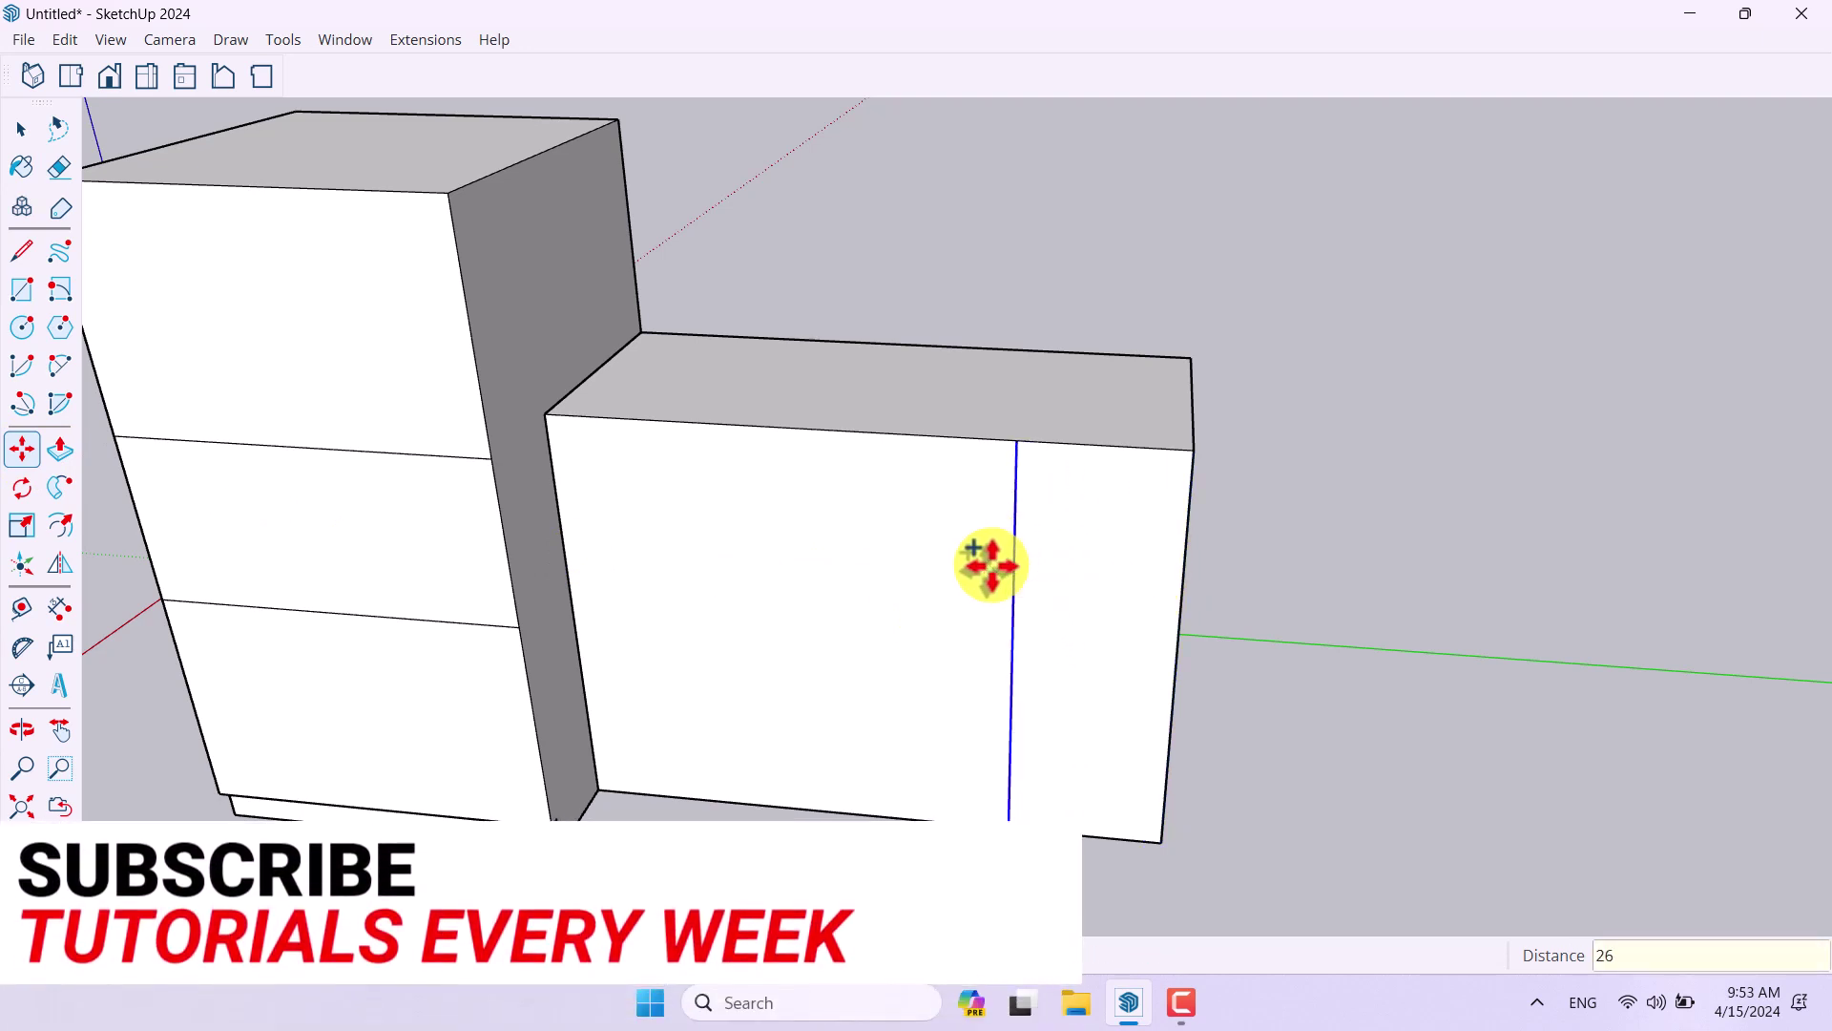
Step: Select the left front panel's edges, excluding the face and the bottom edge
key("space")
left_click(795, 565)
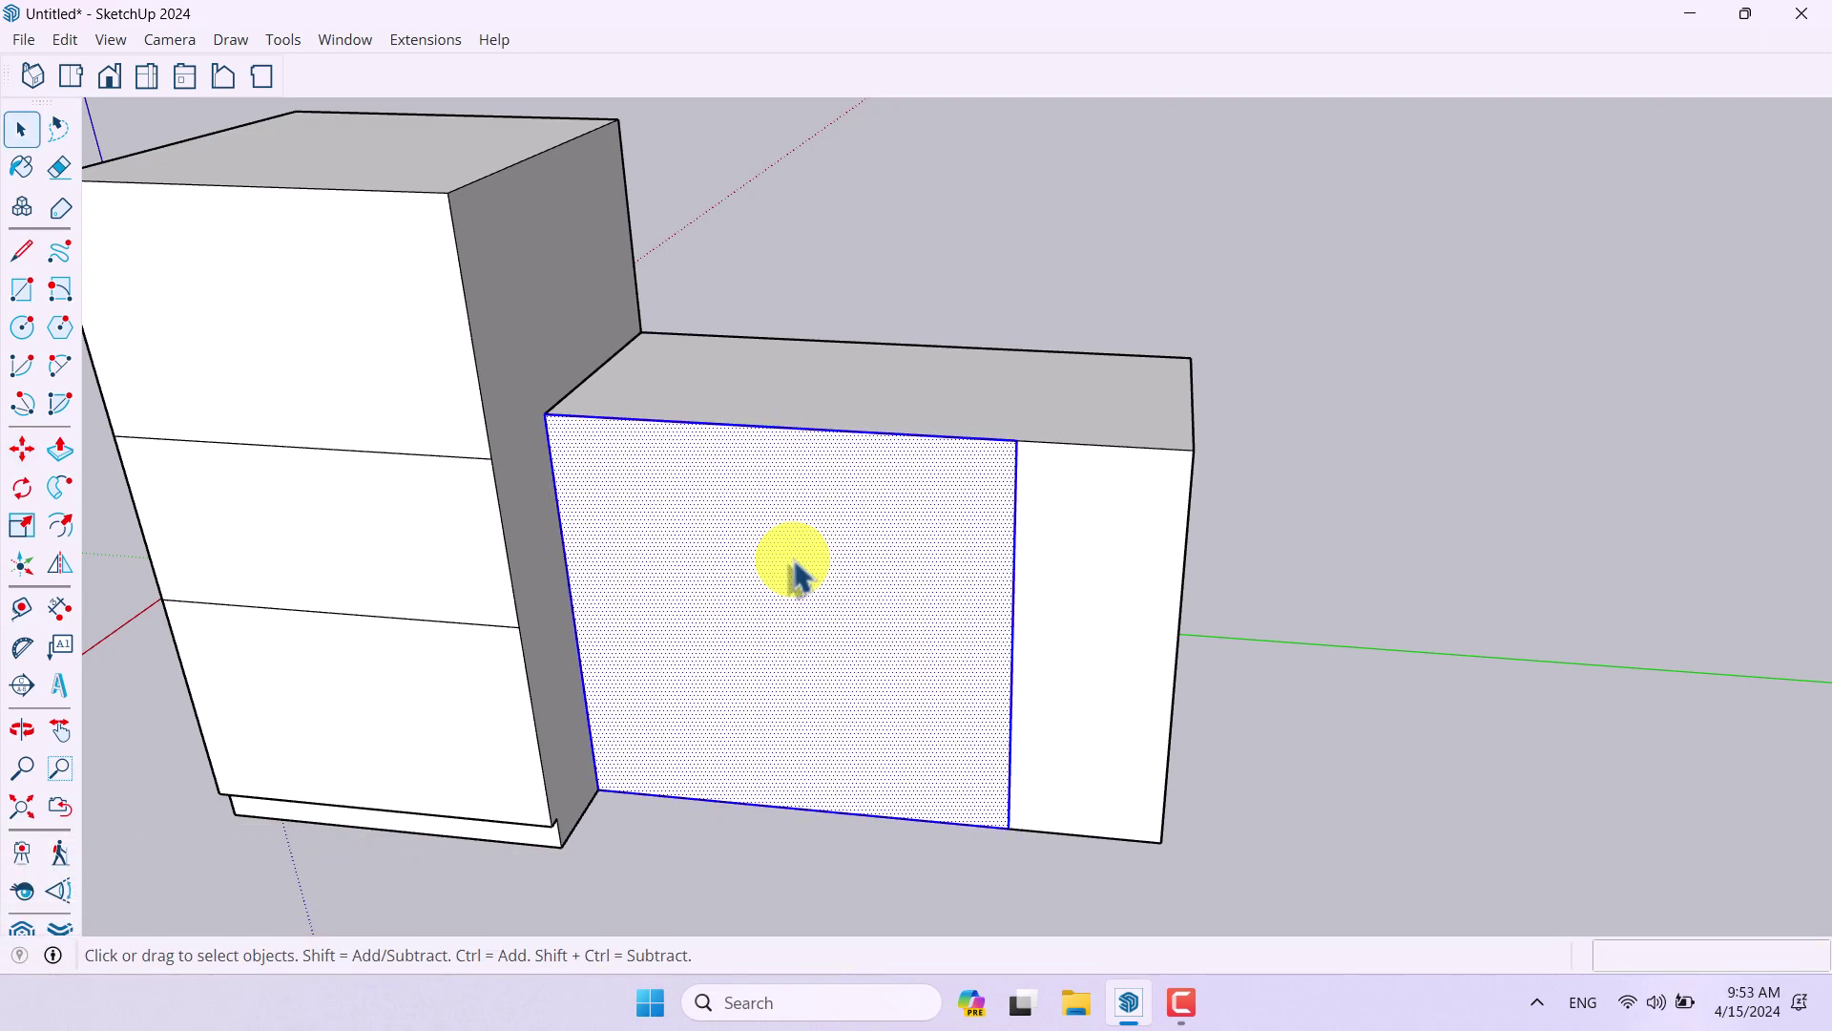
left_click(797, 568, "shift")
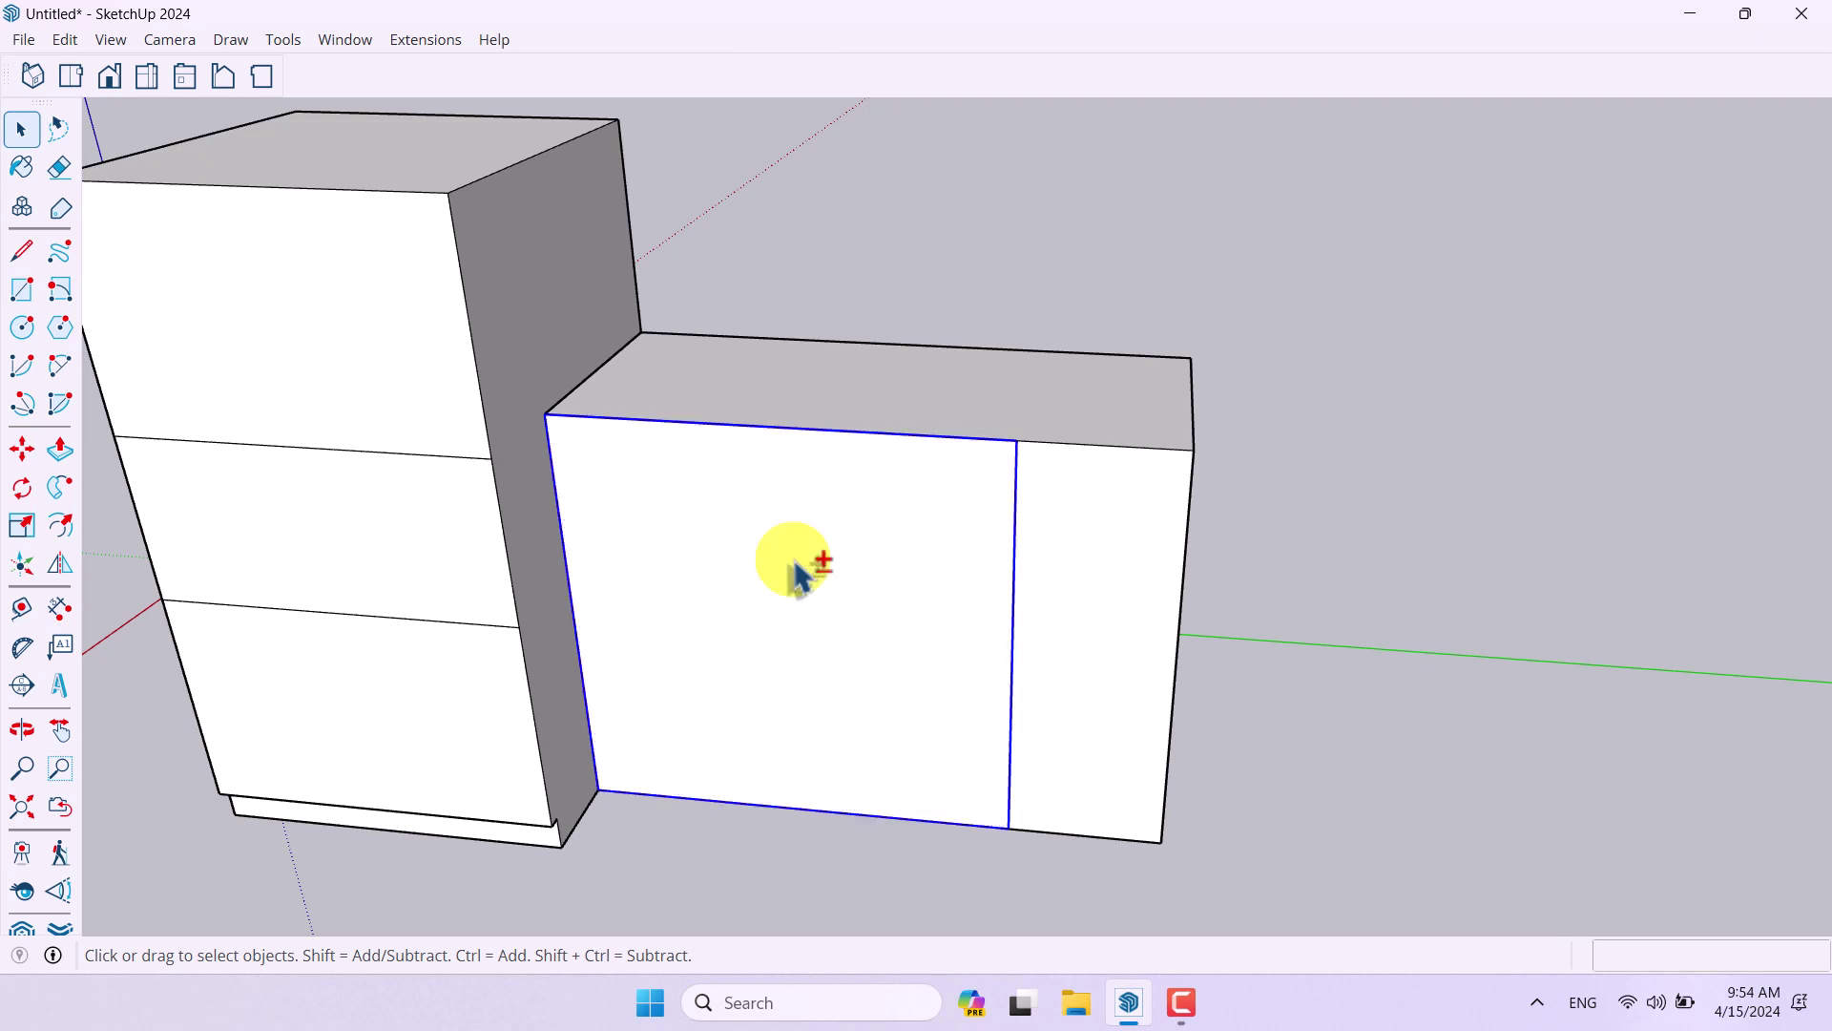
left_click(788, 811, "shift")
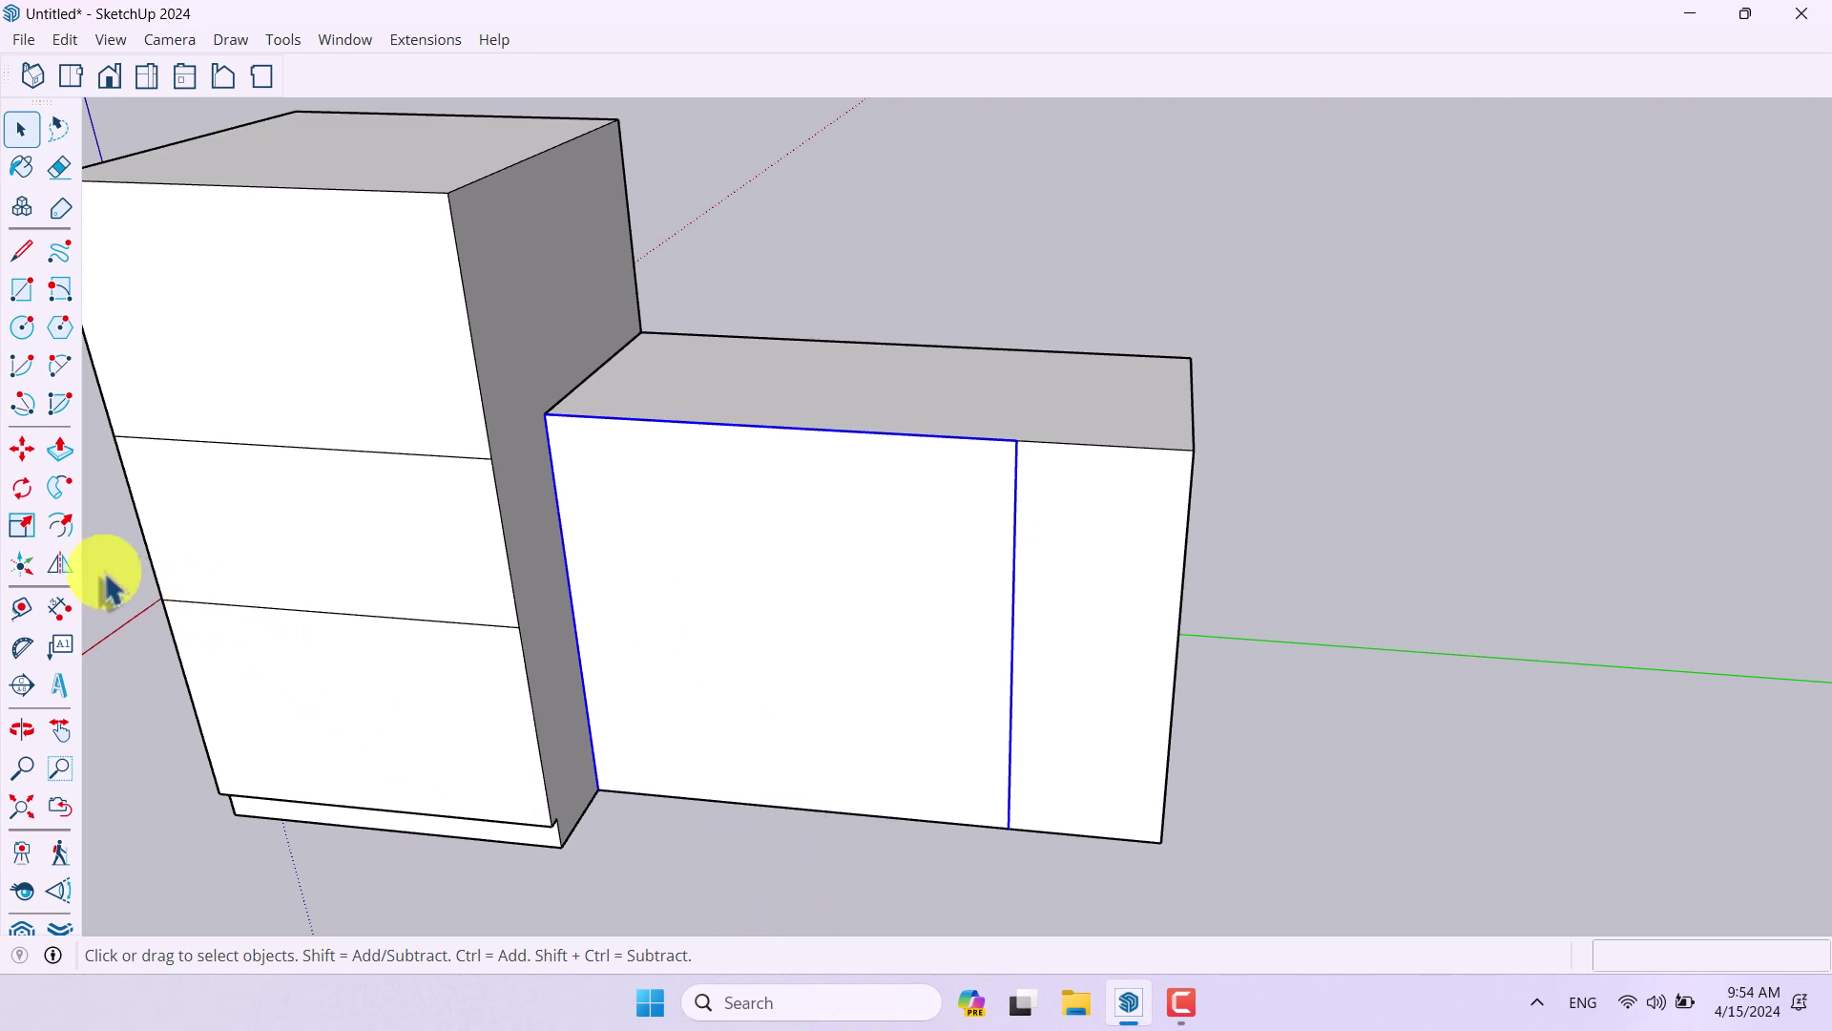
Step: Offset the selected front edges inward to form a thin frame outline
left_click(60, 535)
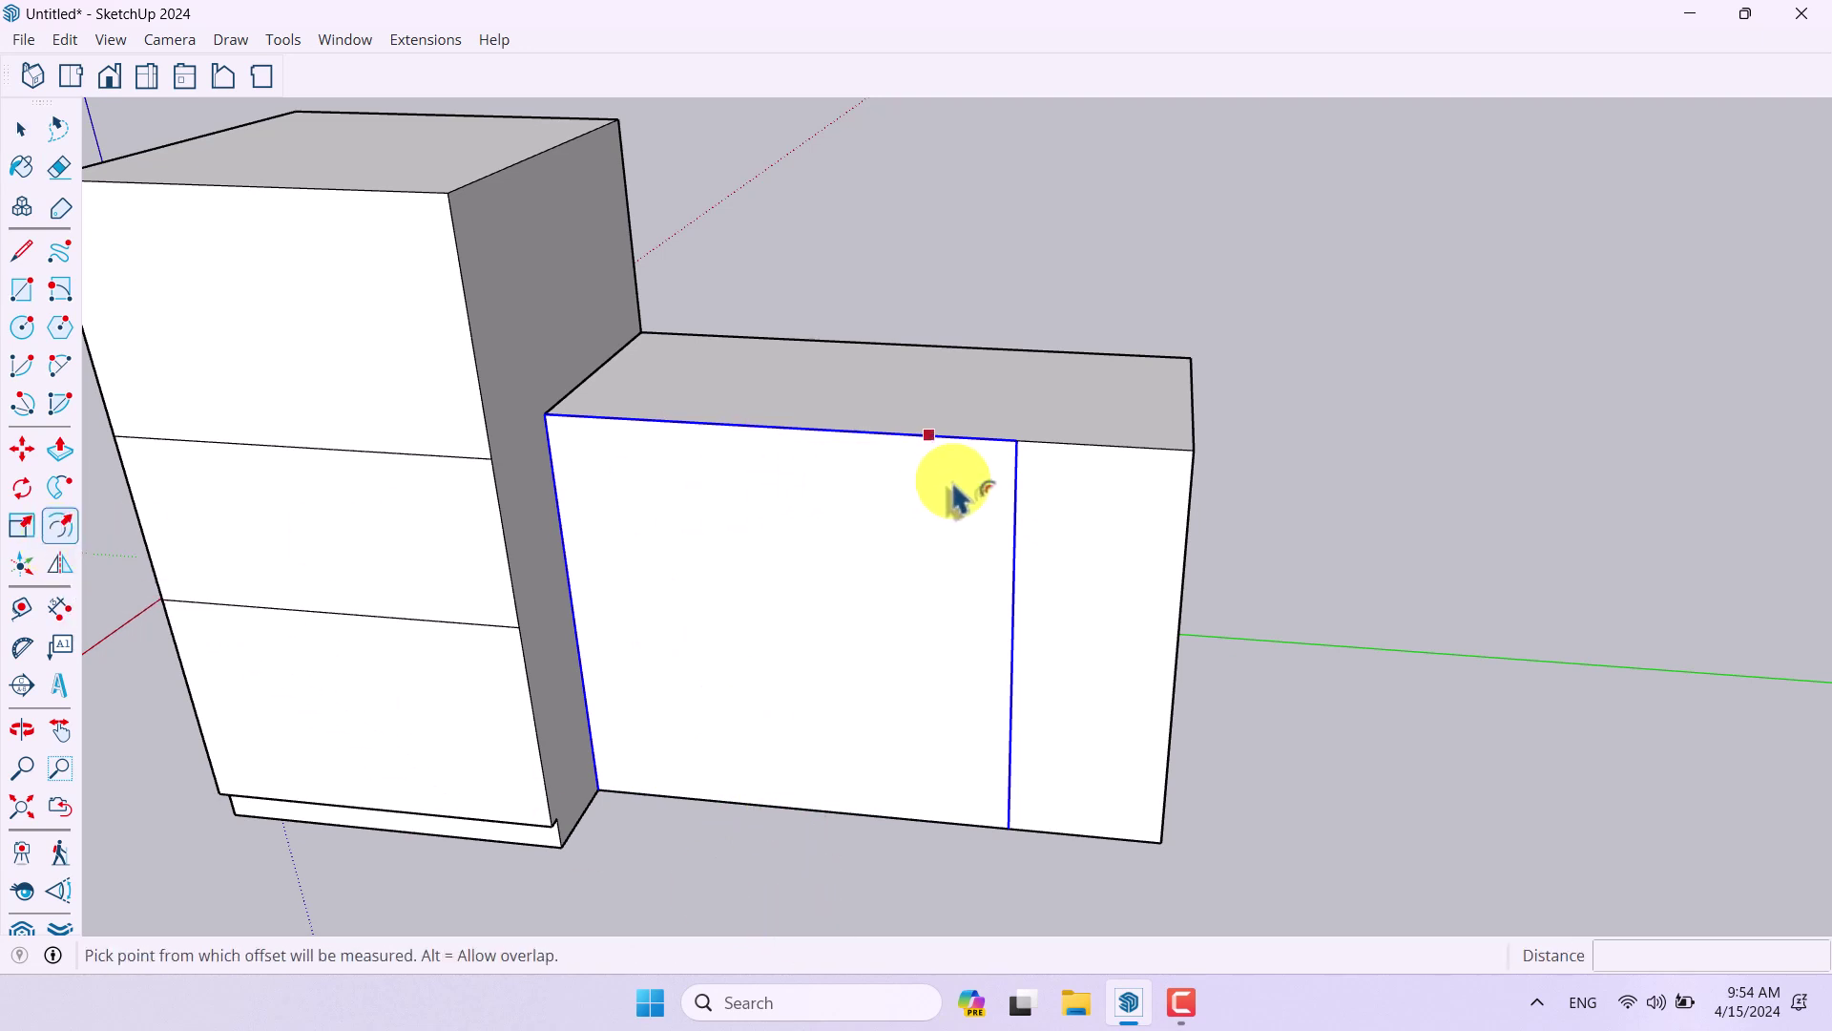
left_click(1015, 483)
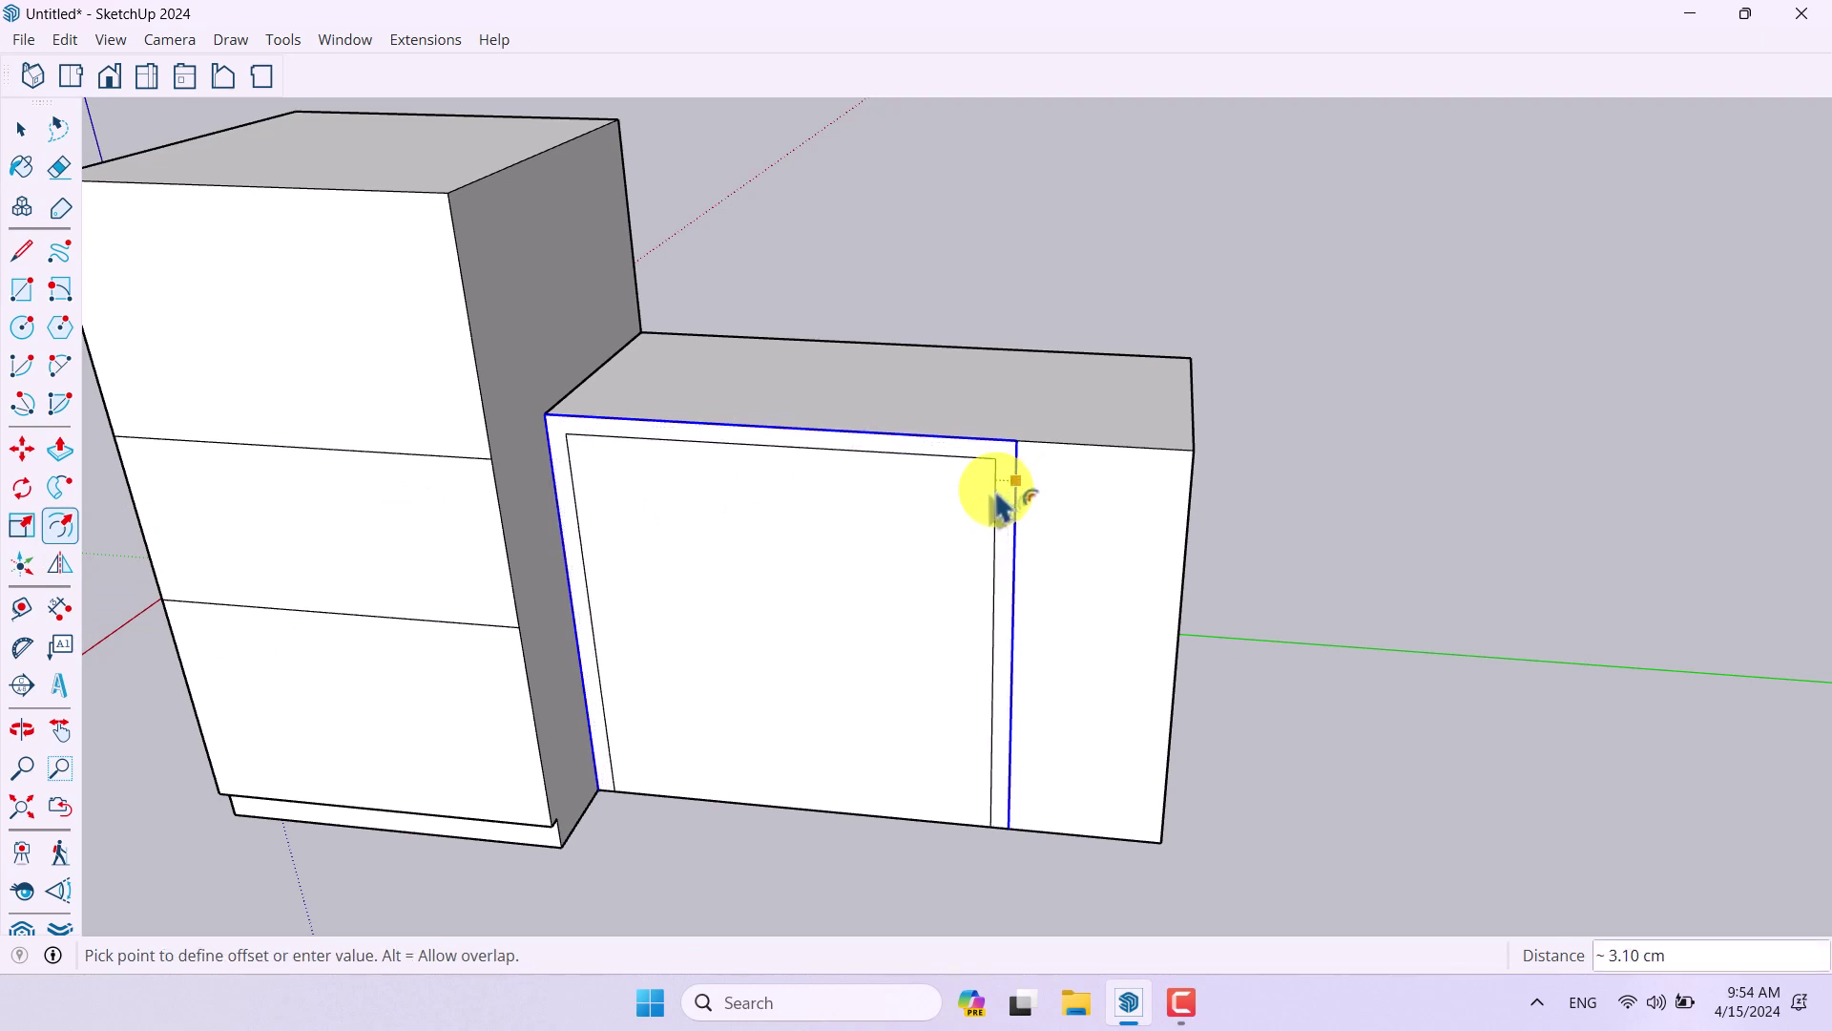
key("space")
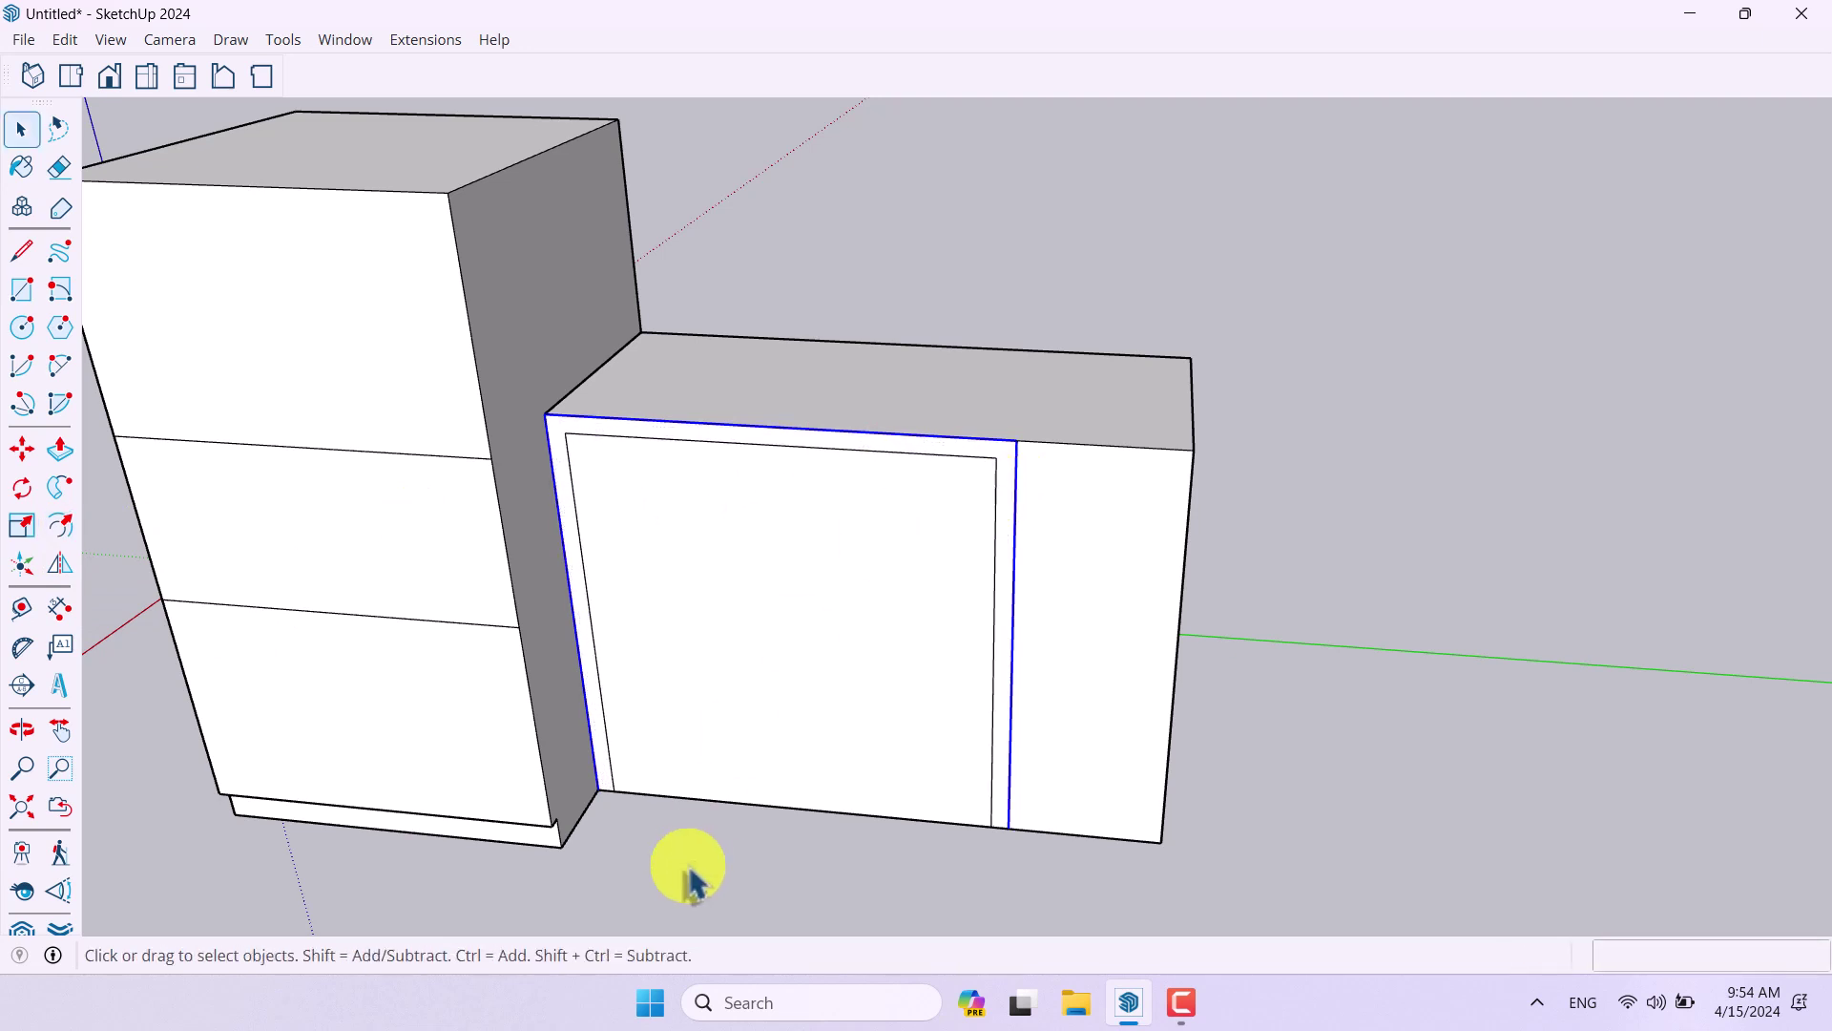
Step: Push the inner knee-space face back 40 cm
left_click(59, 451)
middle_click_drag(699, 802, 597, 531)
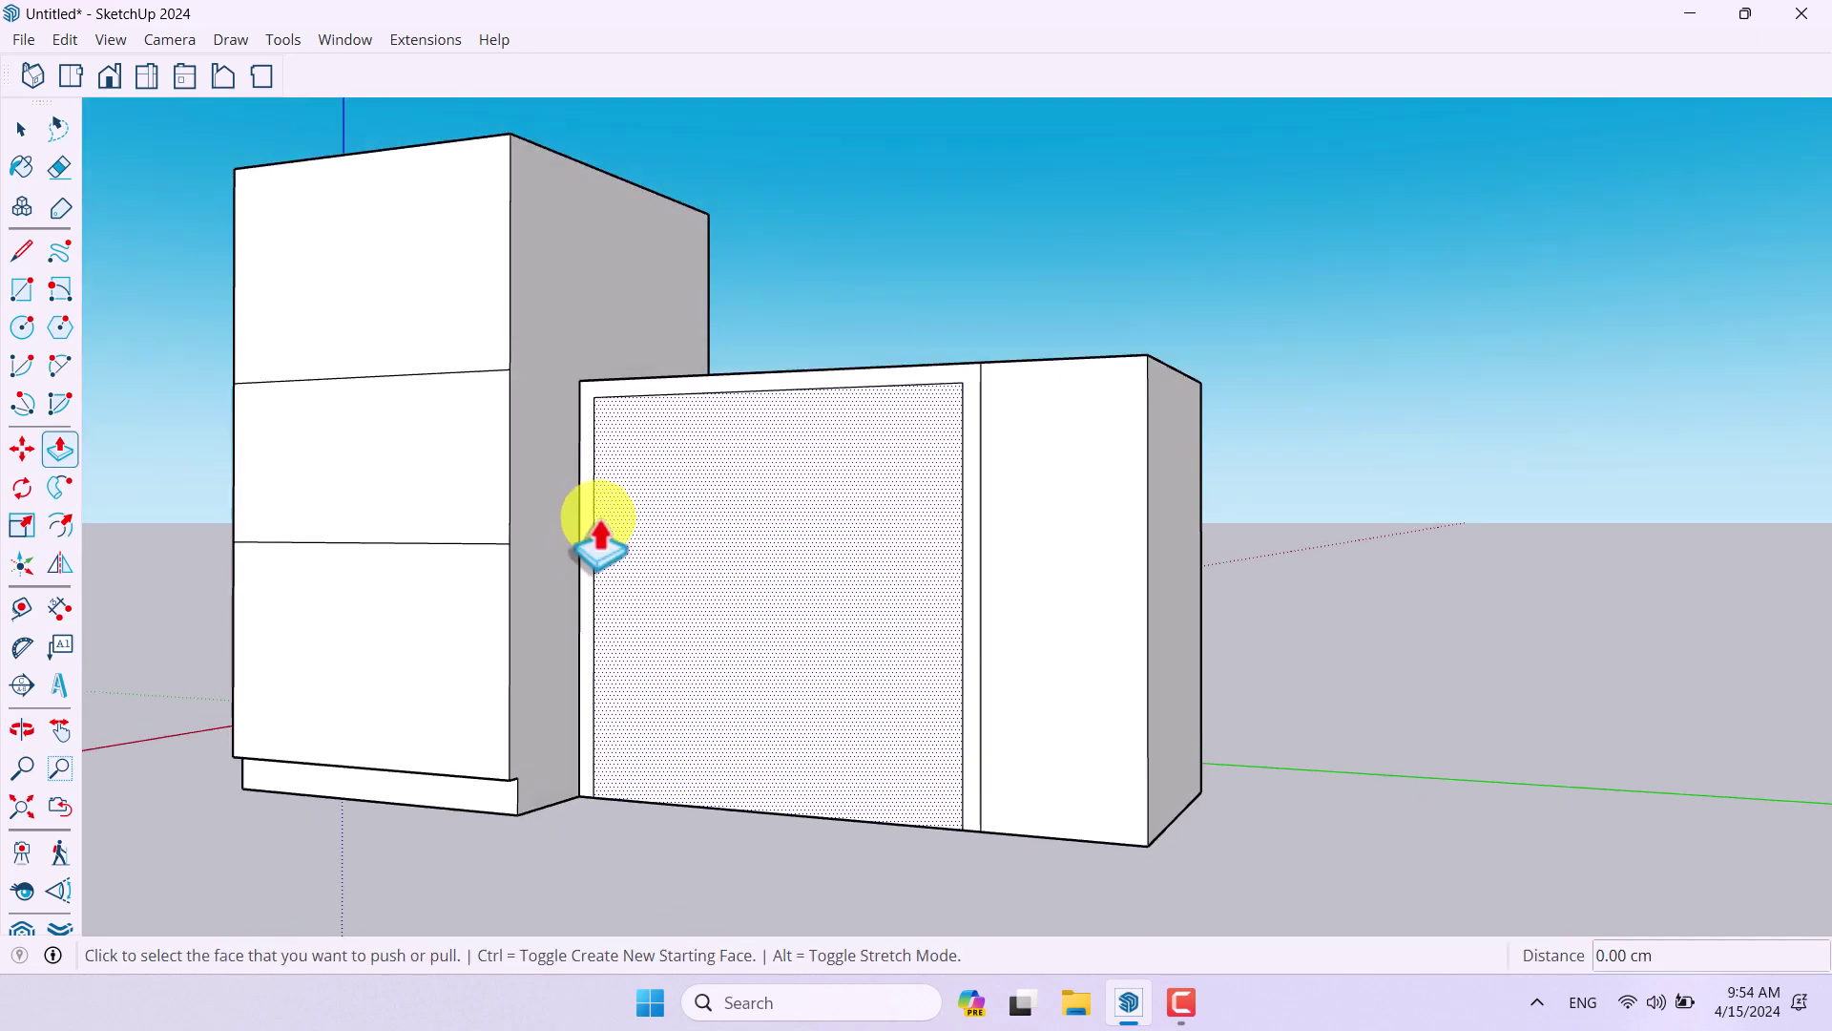
left_click(598, 531)
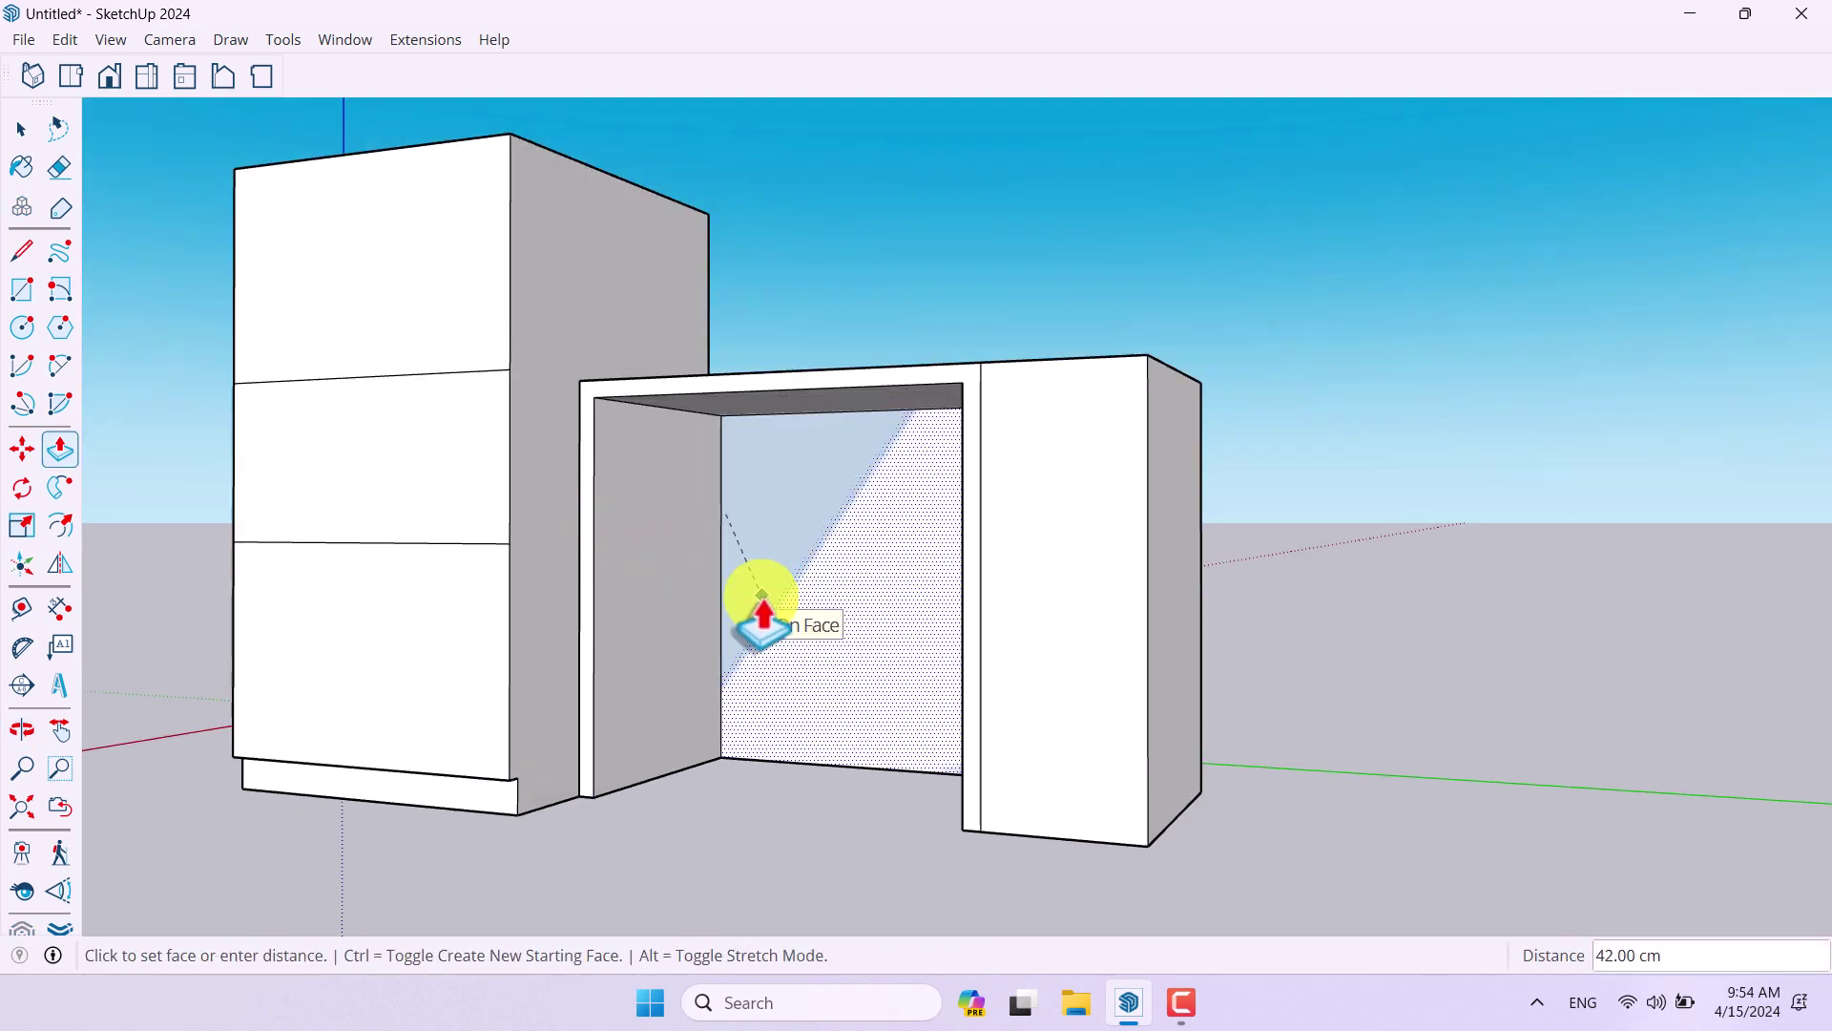
type("40")
key("Return")
middle_click_drag(757, 614, 687, 541)
scroll(798, 592, "up", 3)
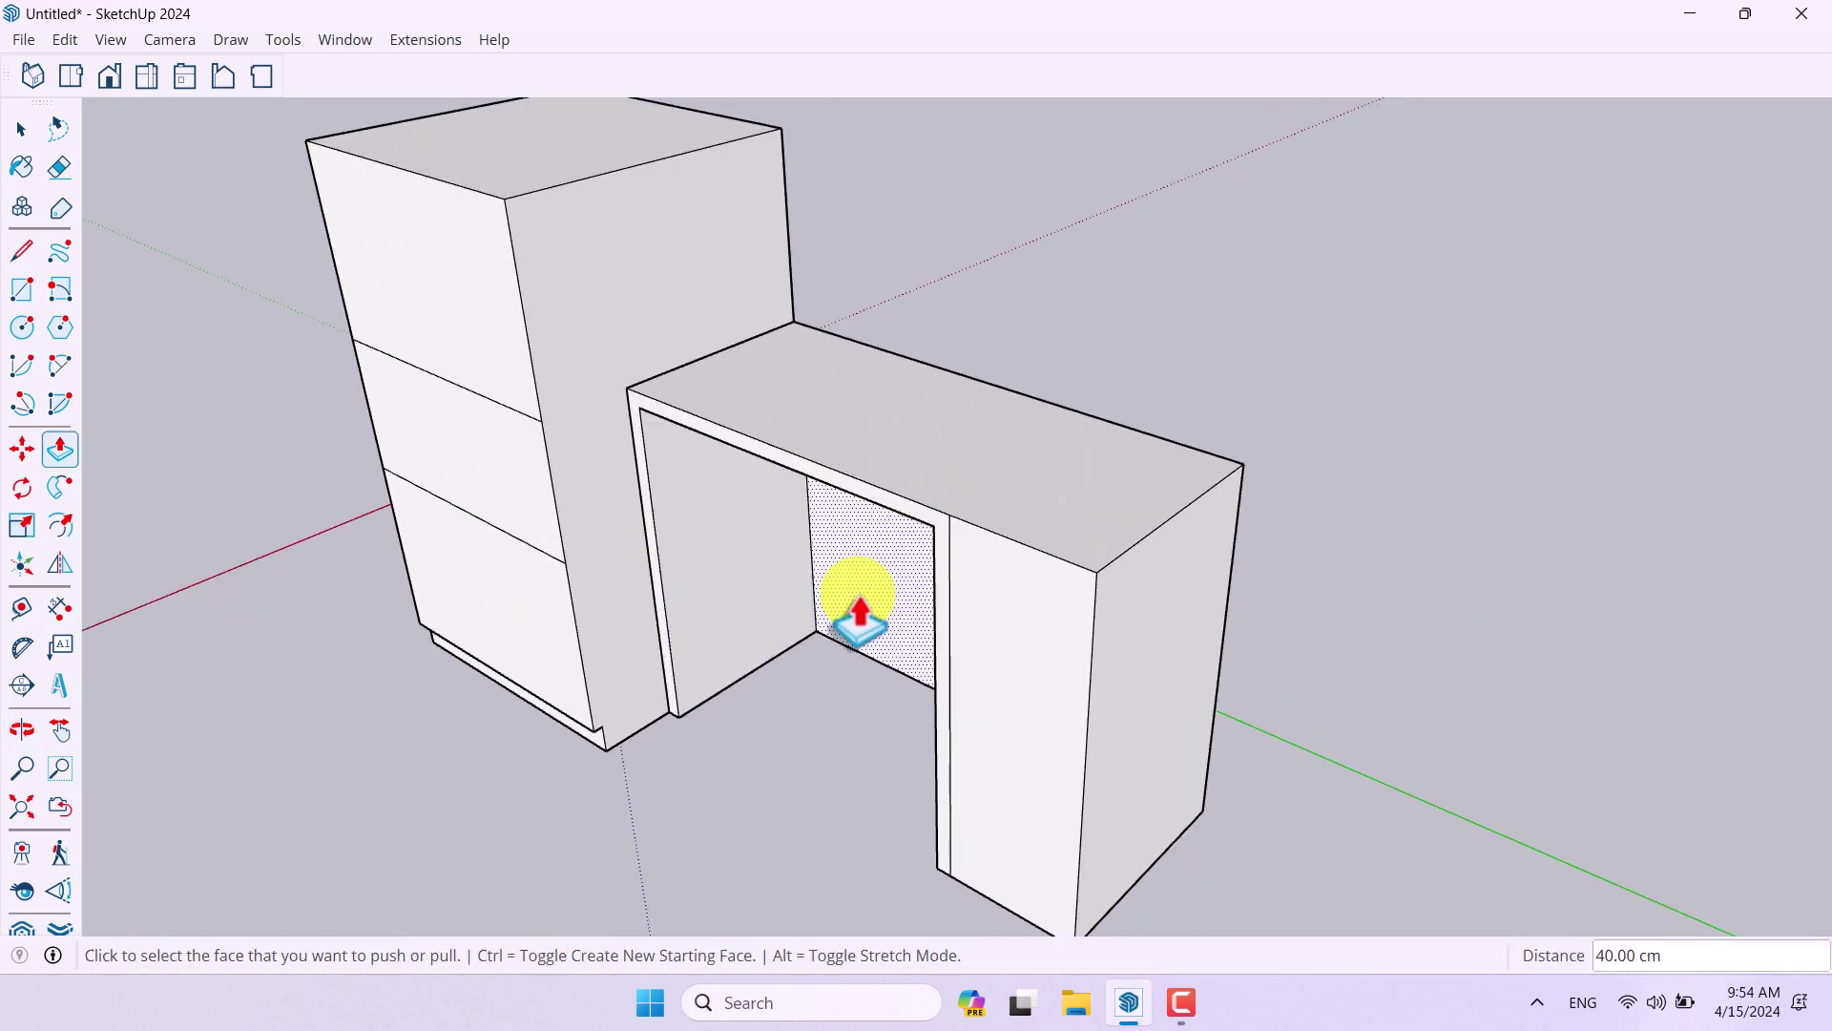
left_click(972, 622)
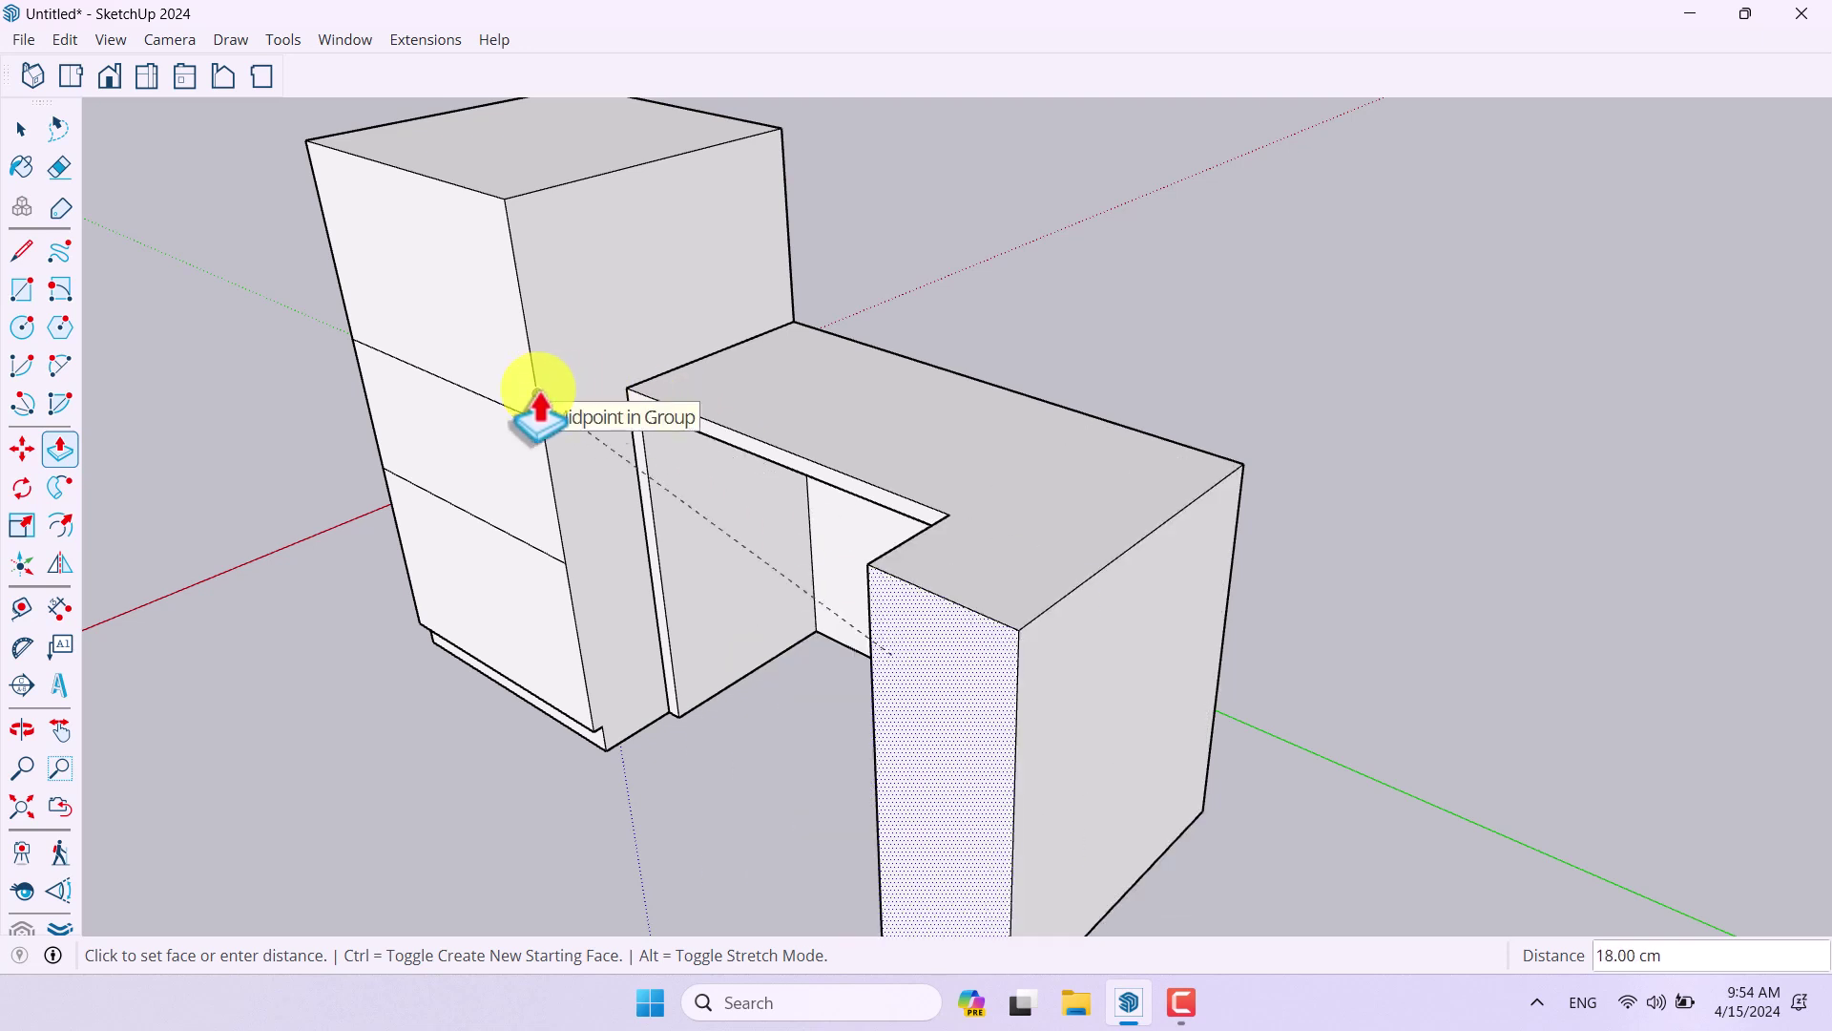
key("space")
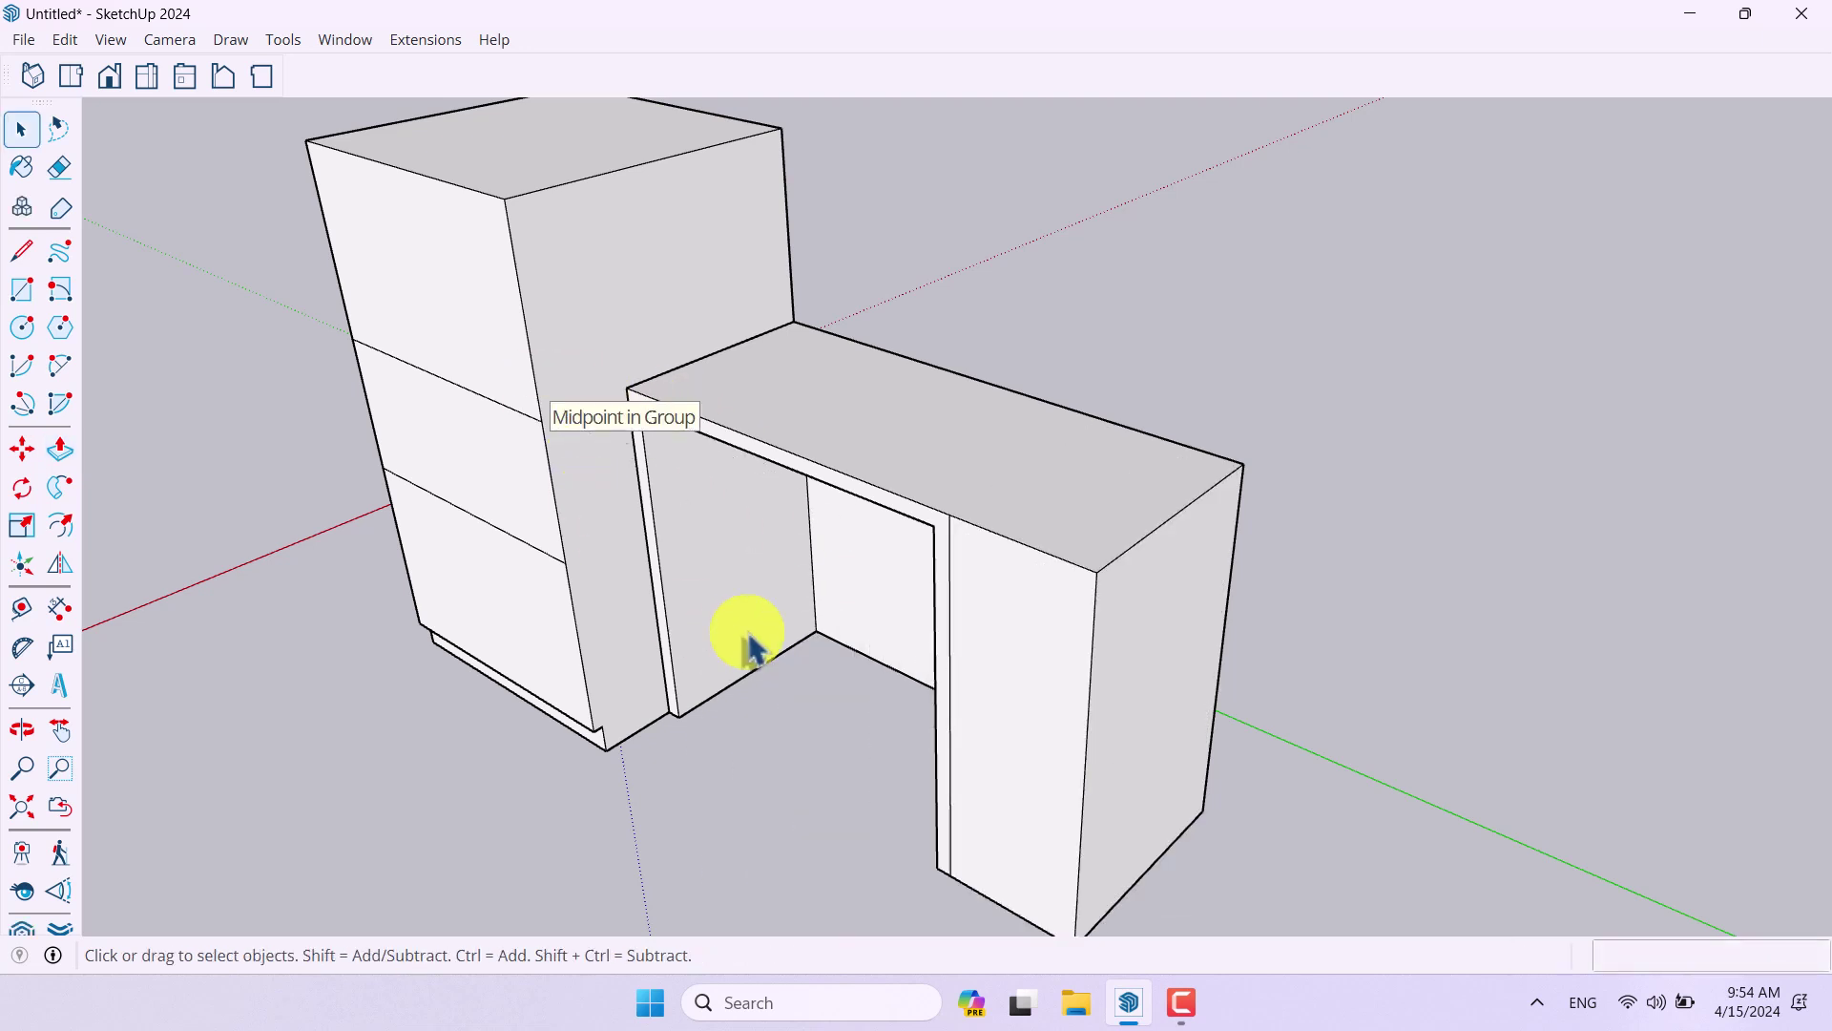
scroll(728, 655, "down", 5)
Step: Make all the connected desk geometry a group
triple_click(937, 581)
right_click(937, 580)
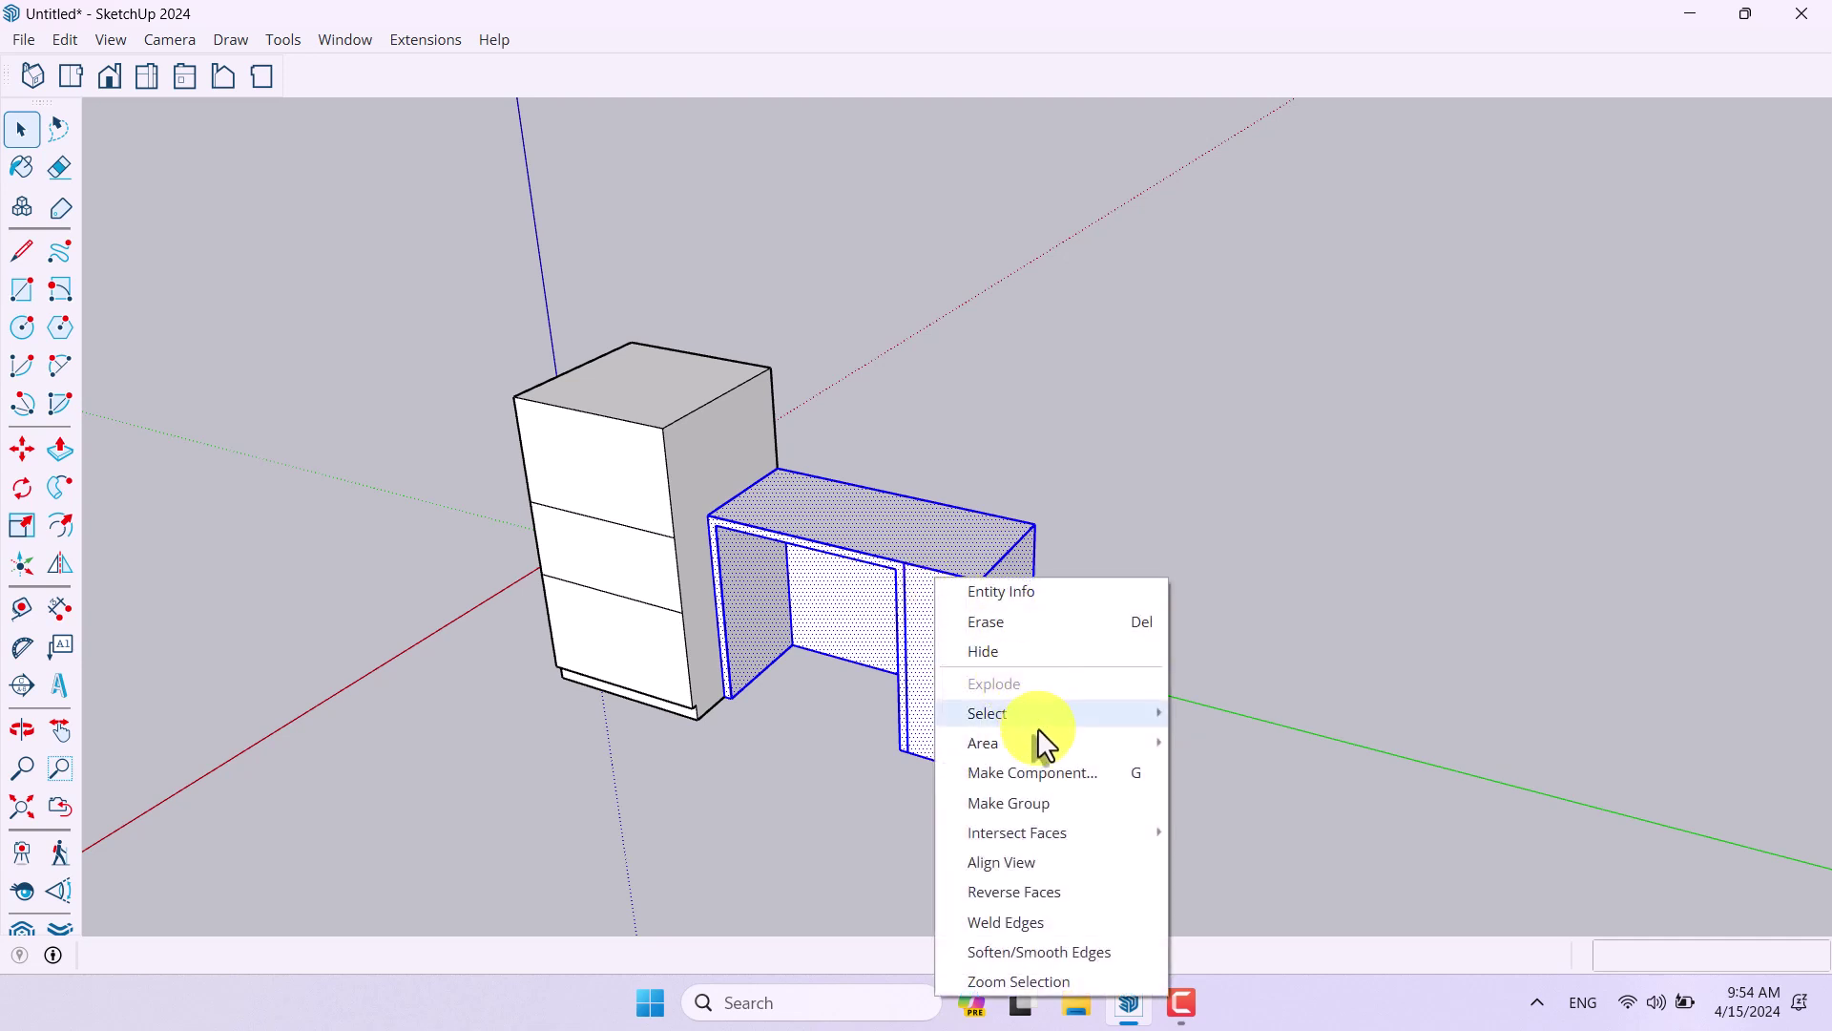
left_click(1046, 802)
left_click(745, 830)
middle_click_drag(744, 830, 674, 859)
scroll(602, 499, "up", 3)
middle_click_drag(602, 499, 683, 450)
scroll(830, 473, "down", 2)
scroll(829, 473, "up", 2)
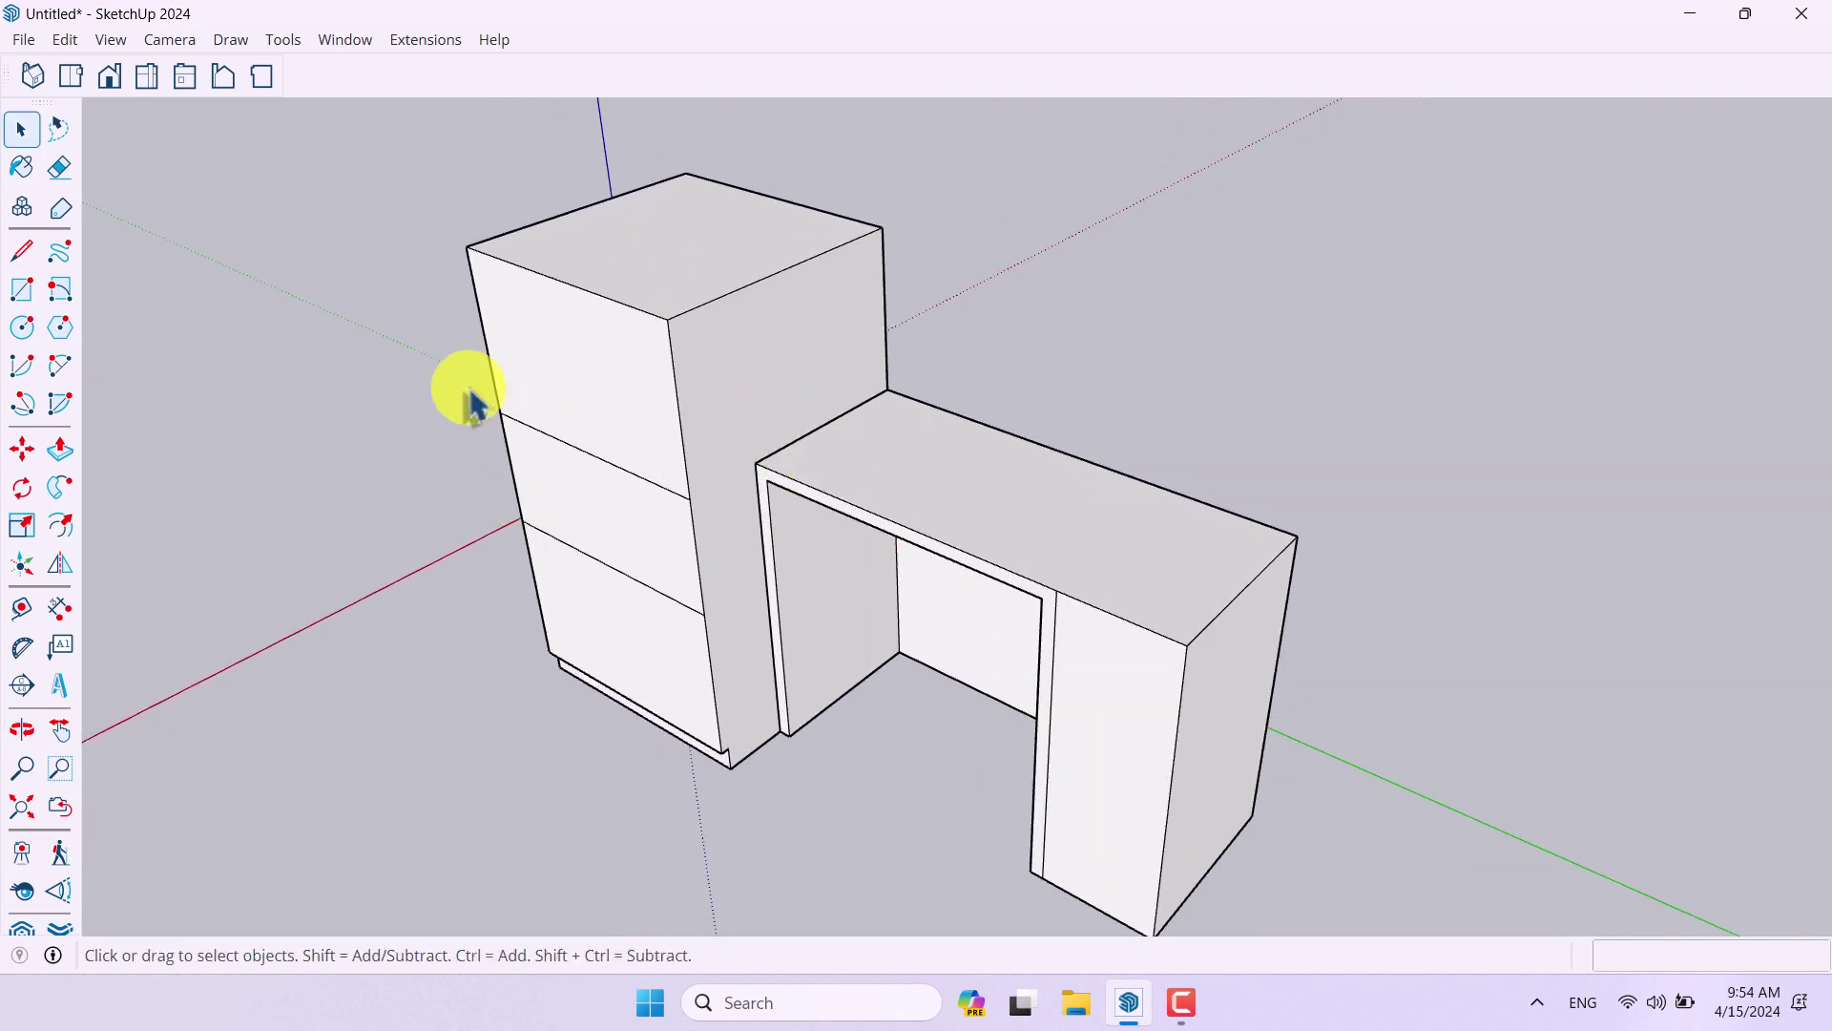
left_click(23, 296)
scroll(462, 191, "up", 3)
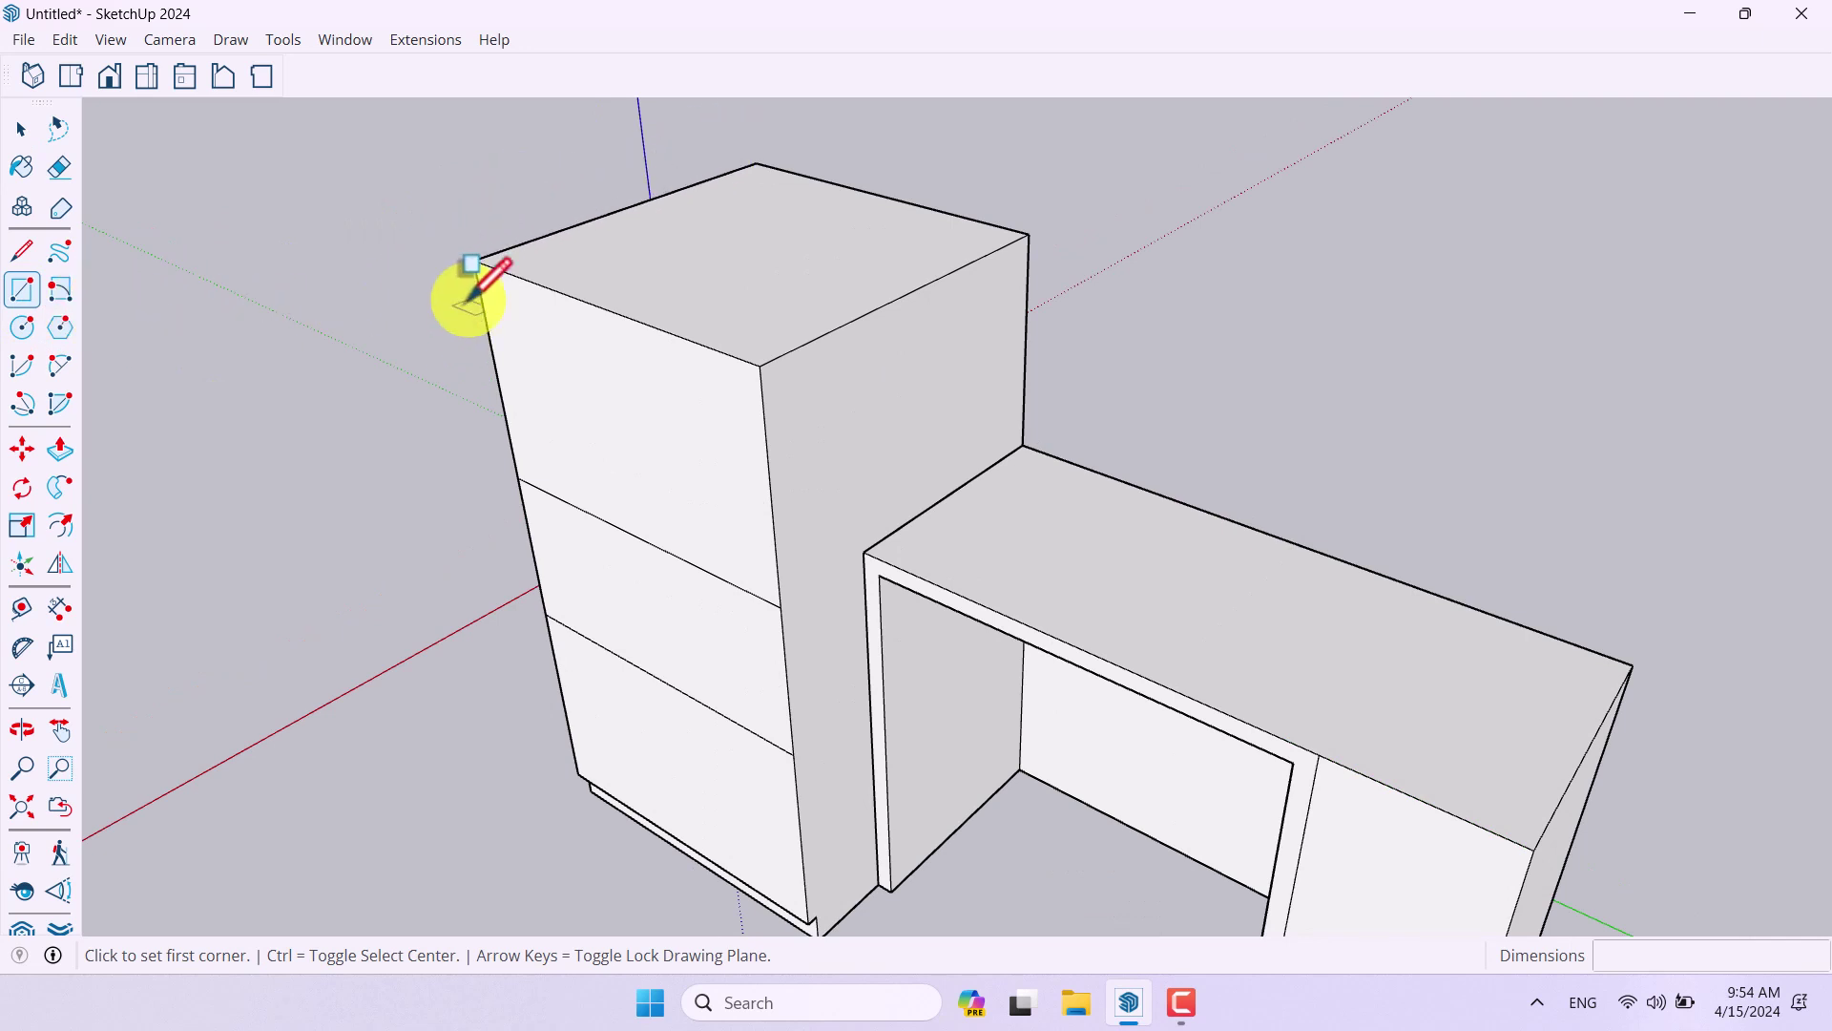
Step: Draw a drawer-front rectangle on the tall unit's front and make it a component
left_click(471, 264)
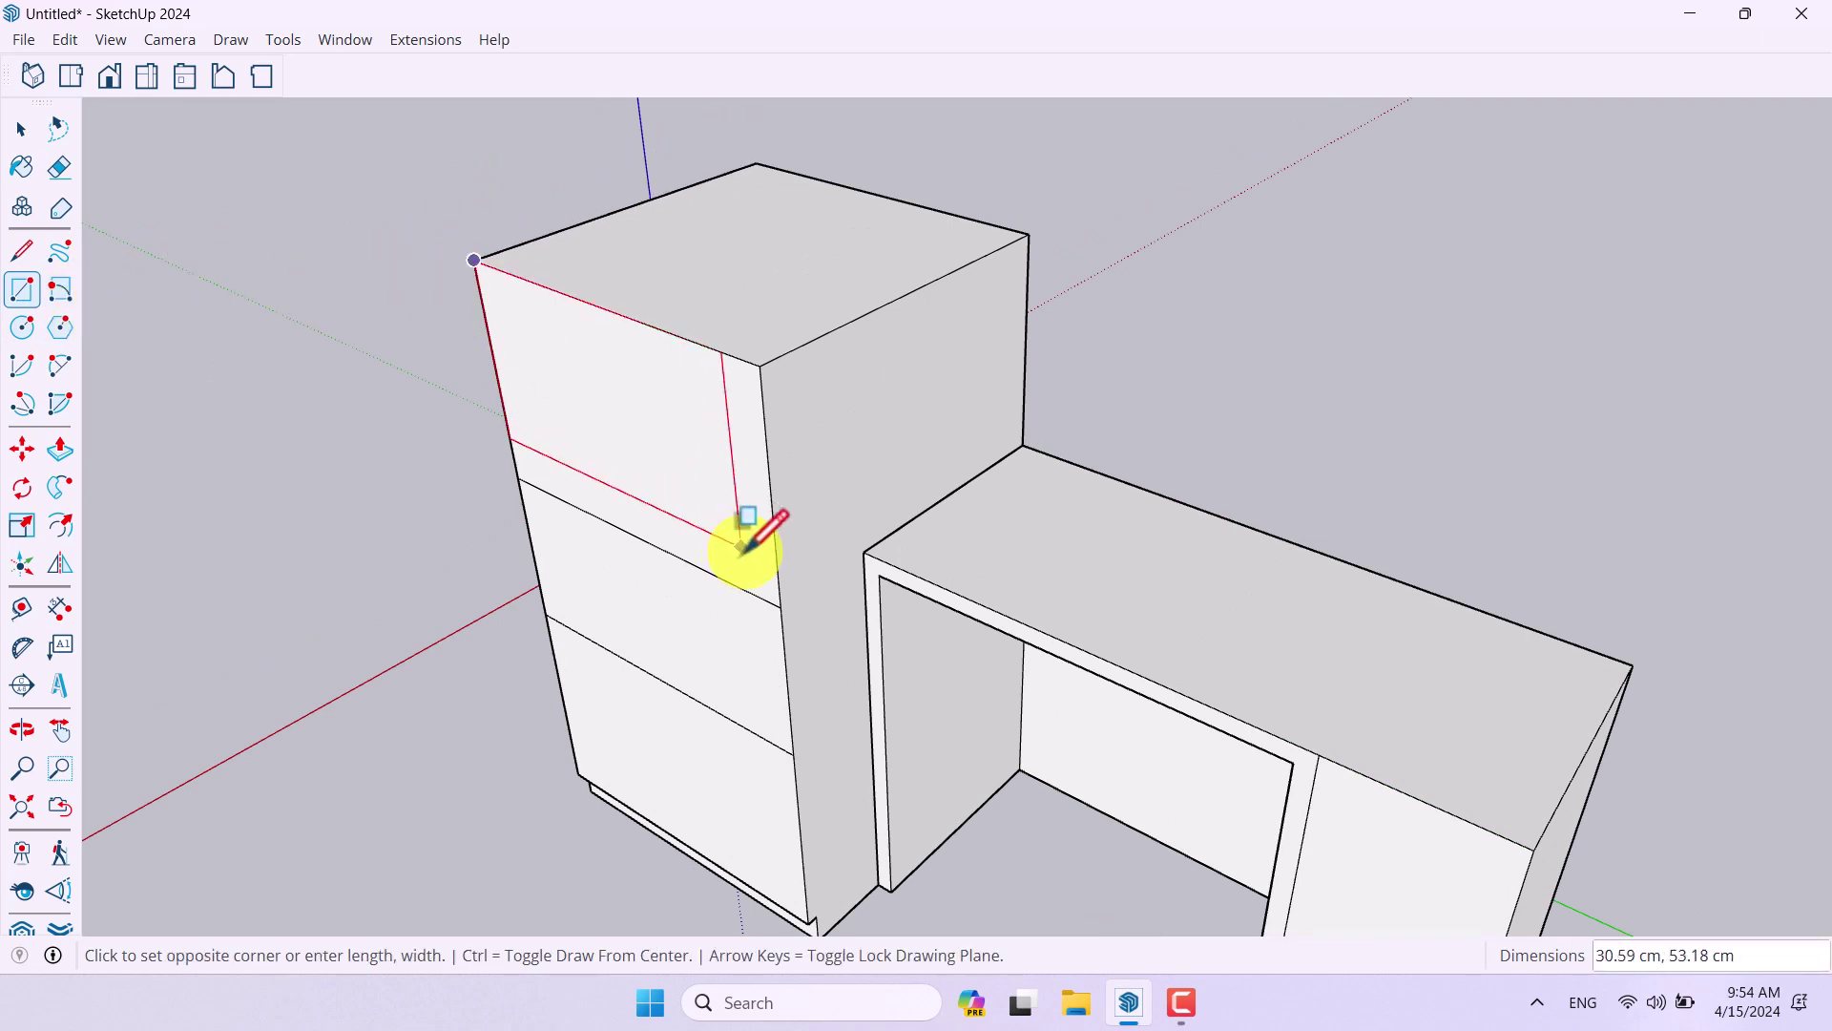
left_click(769, 593)
scroll(1015, 327, "down", 5)
key("space")
right_click(848, 392)
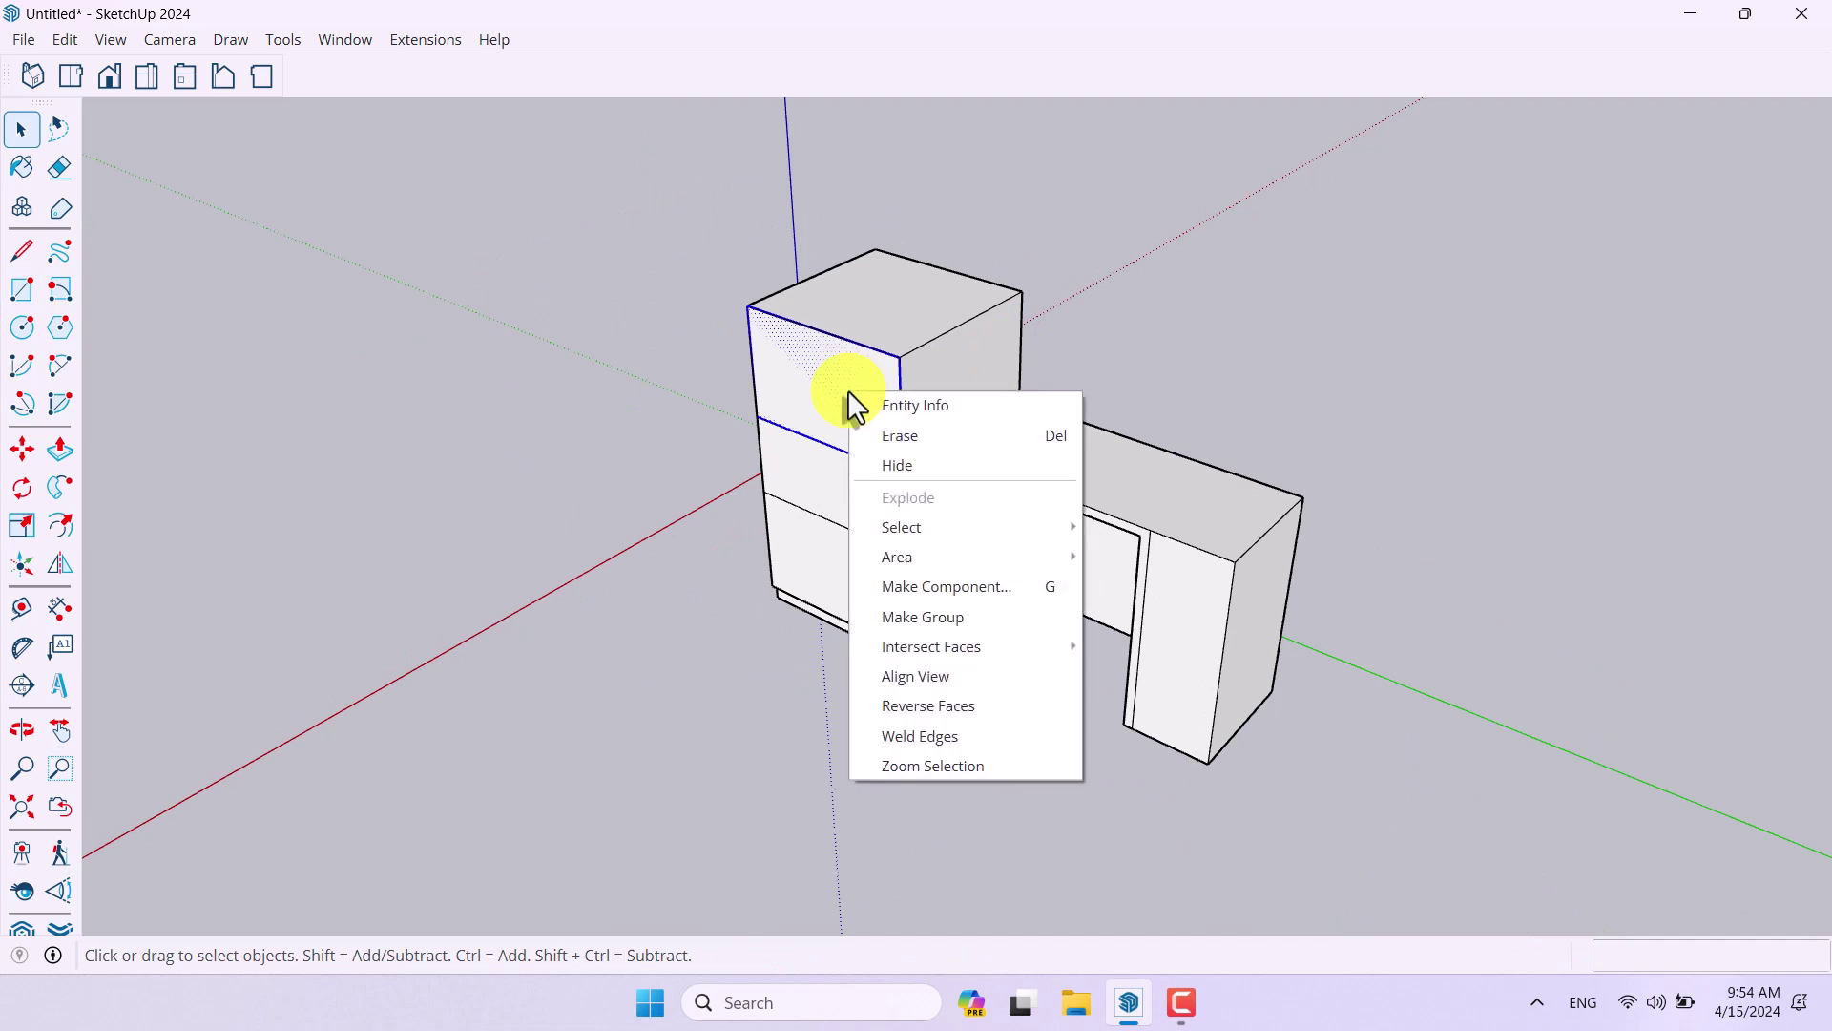
left_click(932, 578)
key("Return")
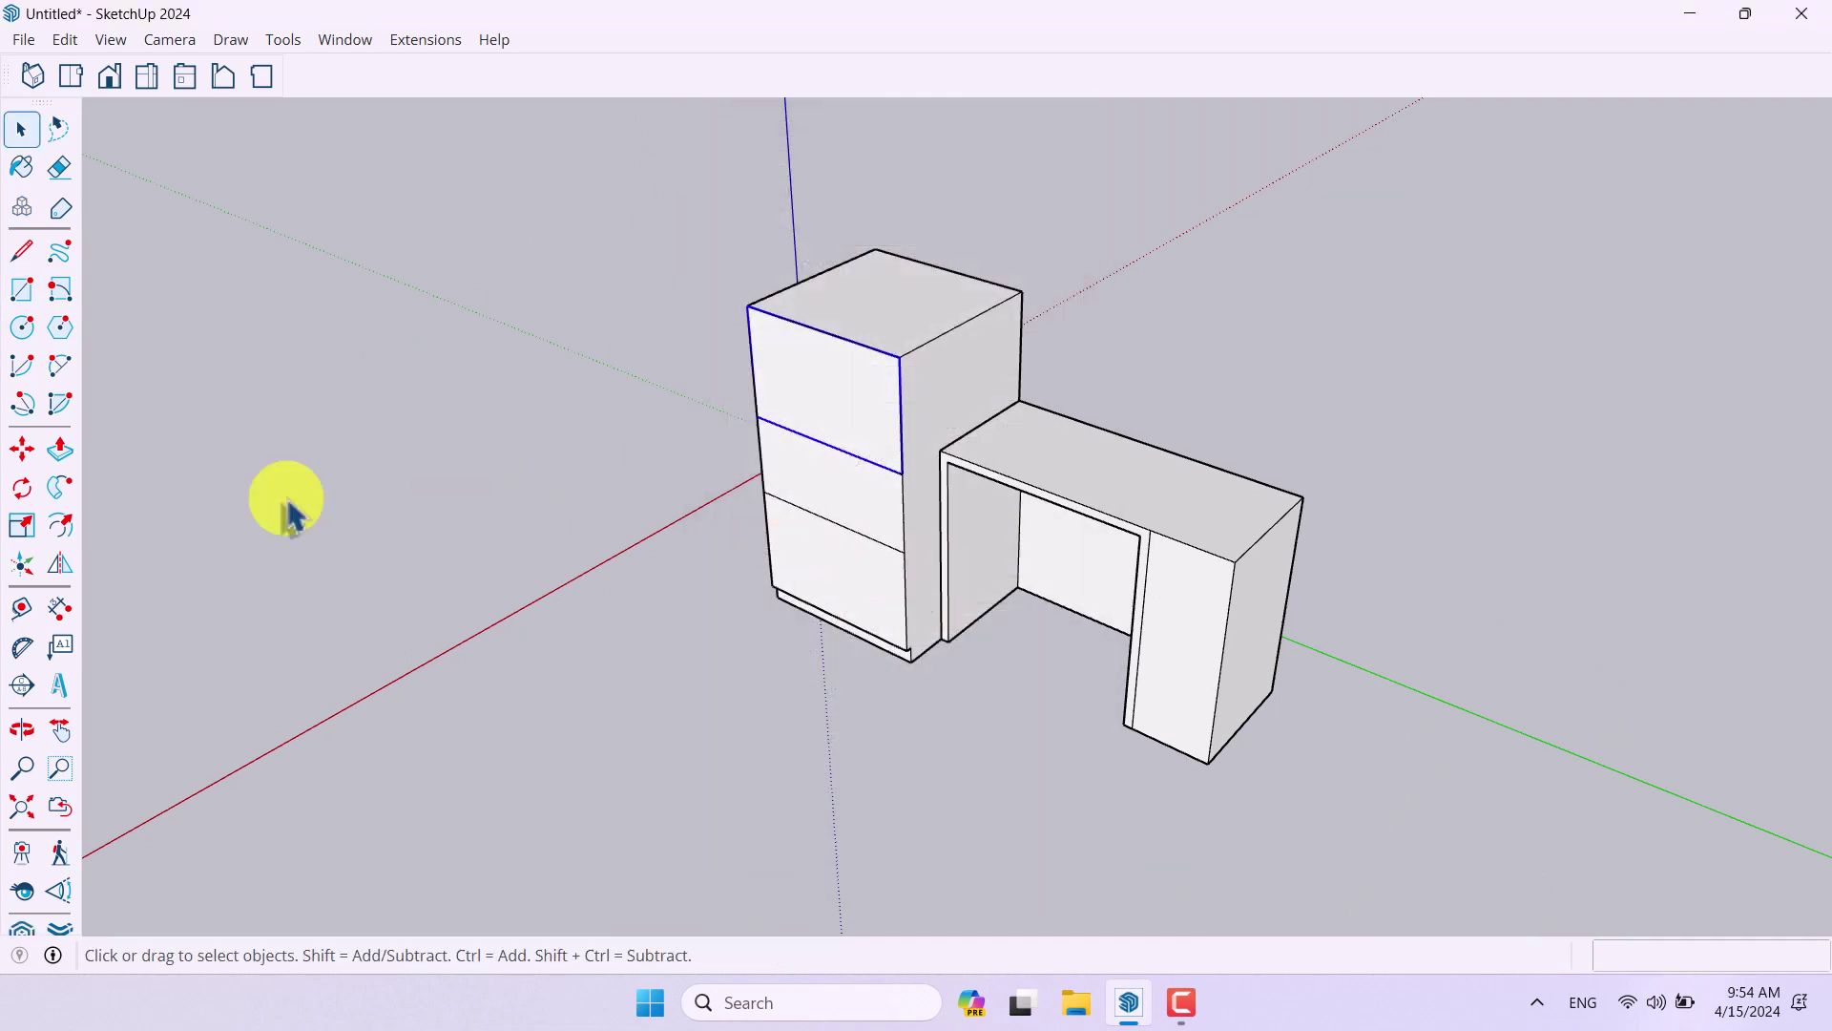
Step: Copy the drawer front 28 cm down and scale the copy to a shorter height
left_click(22, 448)
scroll(891, 531, "up", 3)
left_click(892, 462)
key("ctrl")
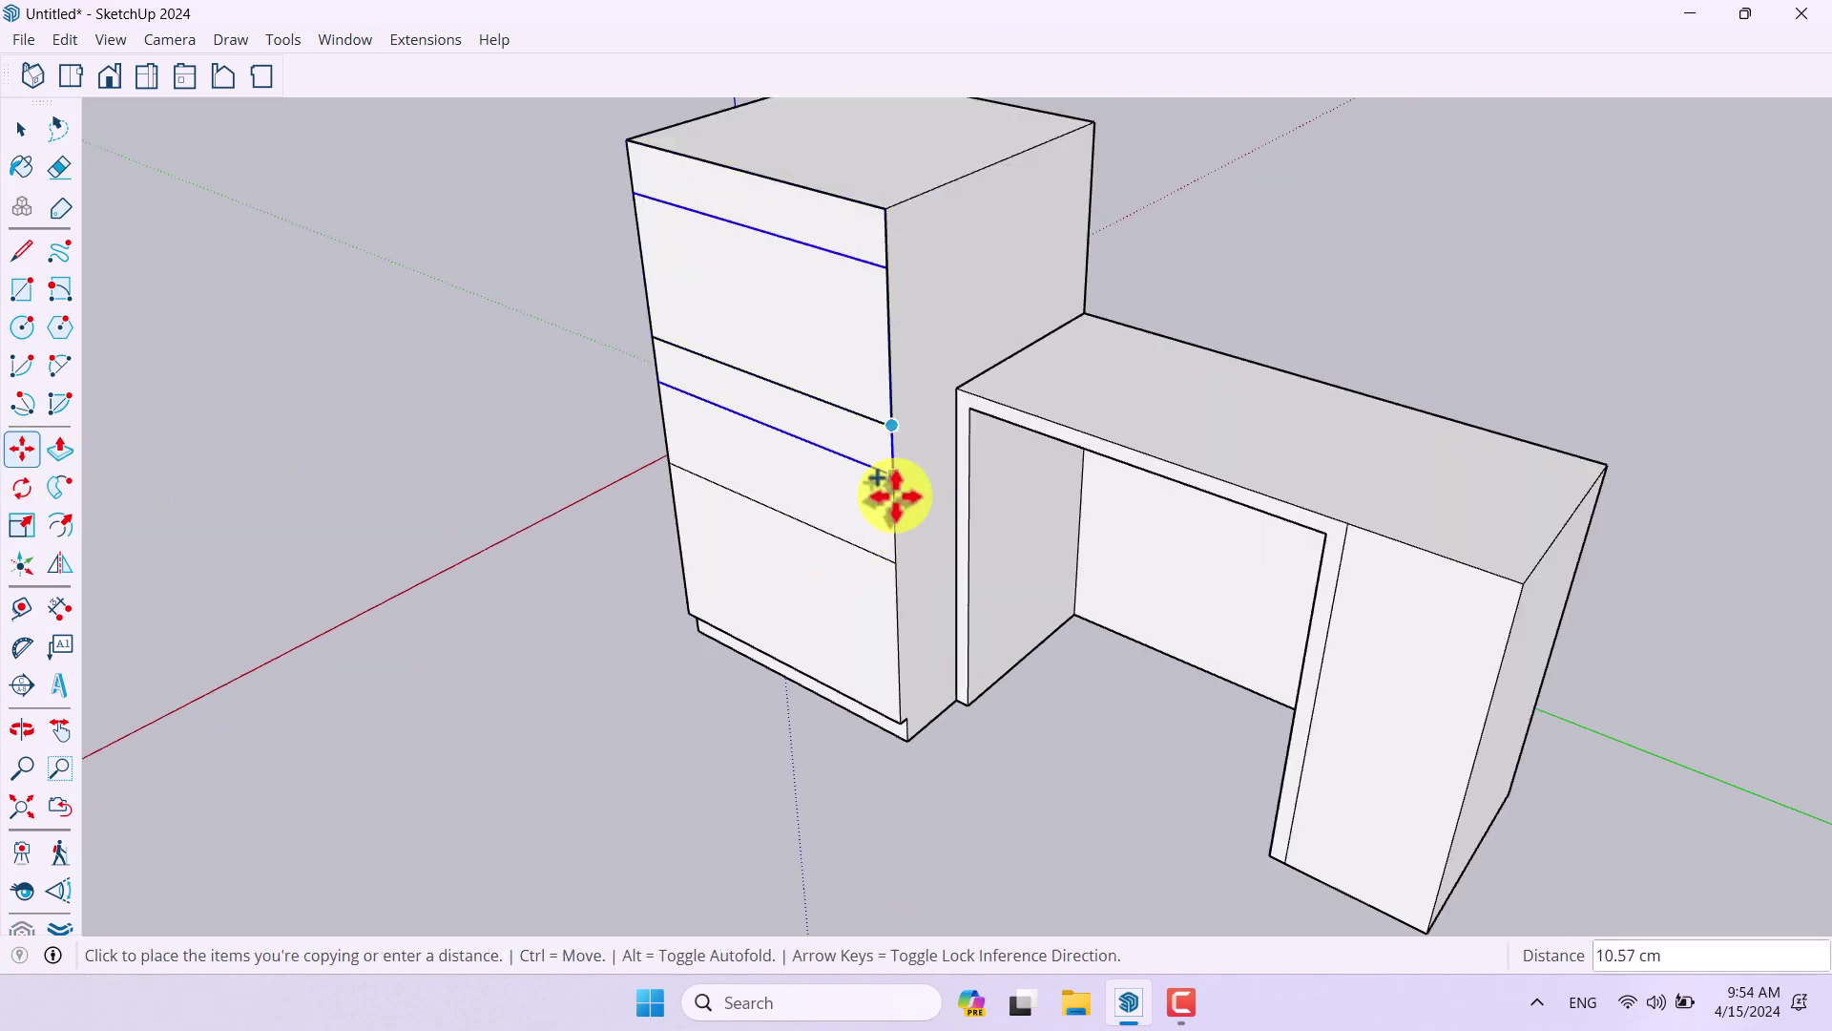
type("28")
key("Return")
left_click(28, 528)
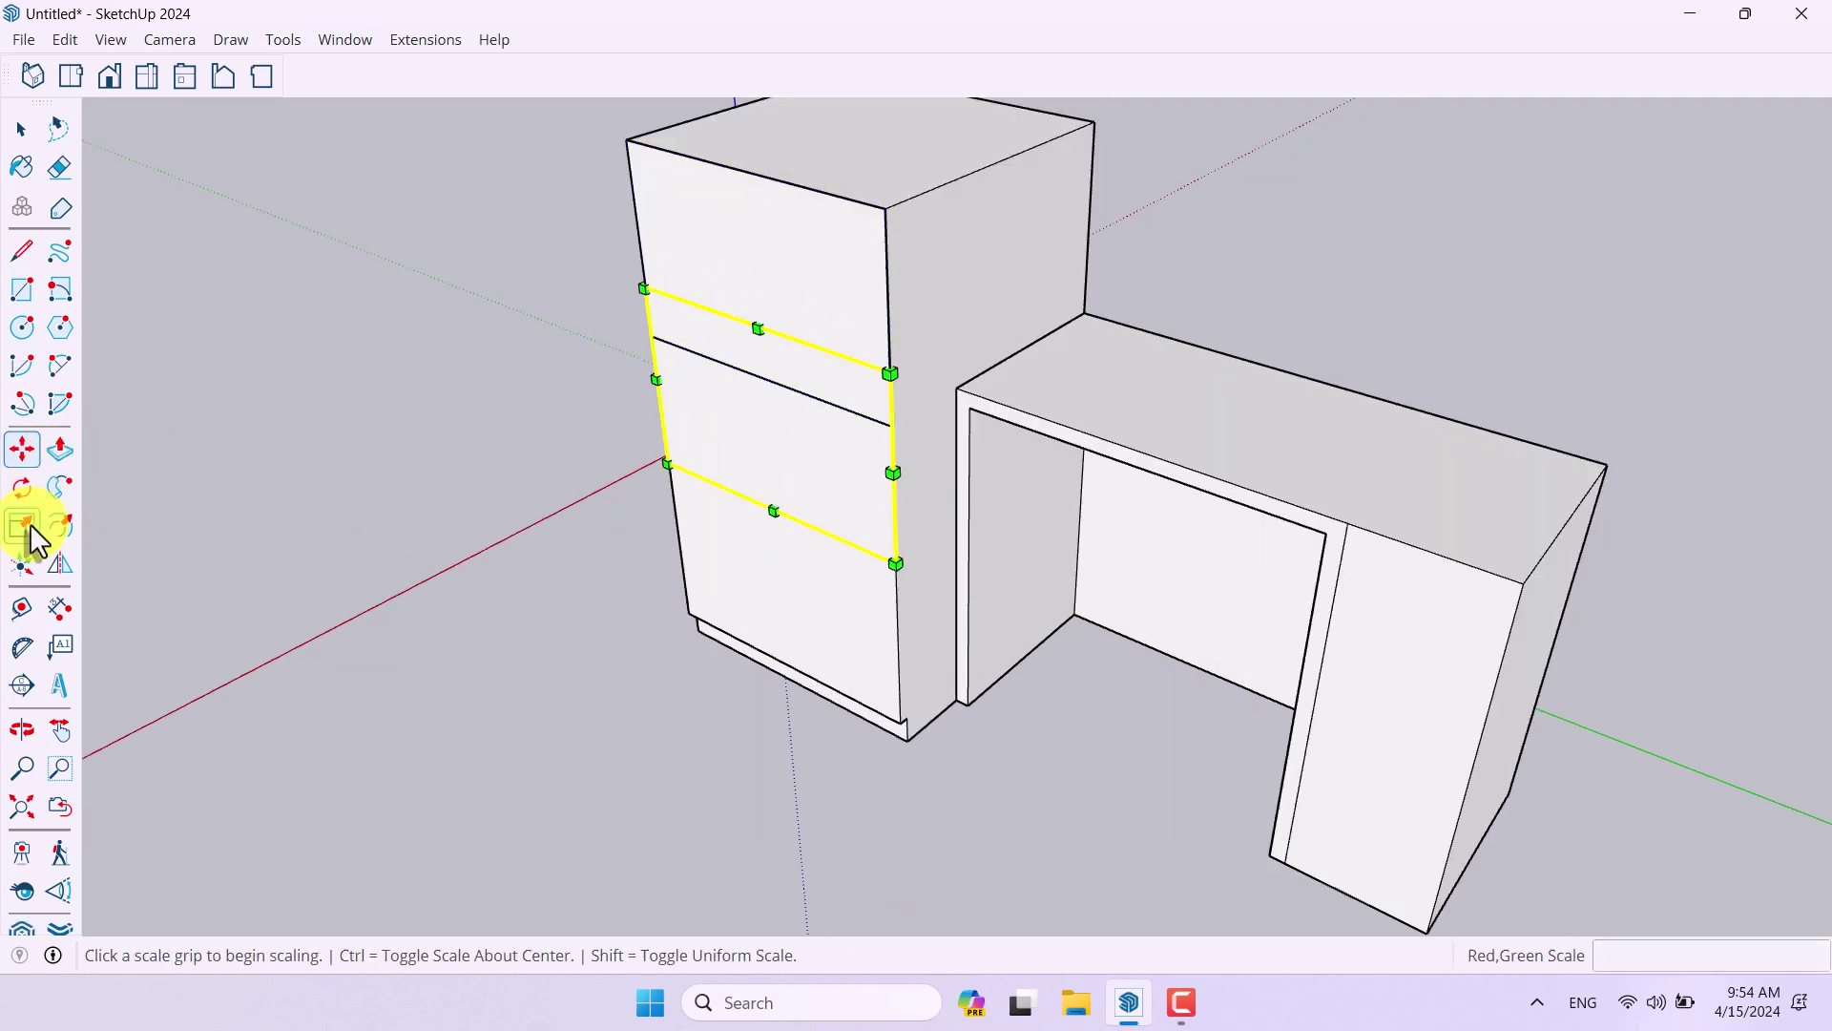
left_click_drag(761, 327, 716, 367)
Step: Copy the drawer front down to the unit's bottom edge and stretch its height to fit
left_click(22, 448)
key("ctrl")
left_click(892, 561)
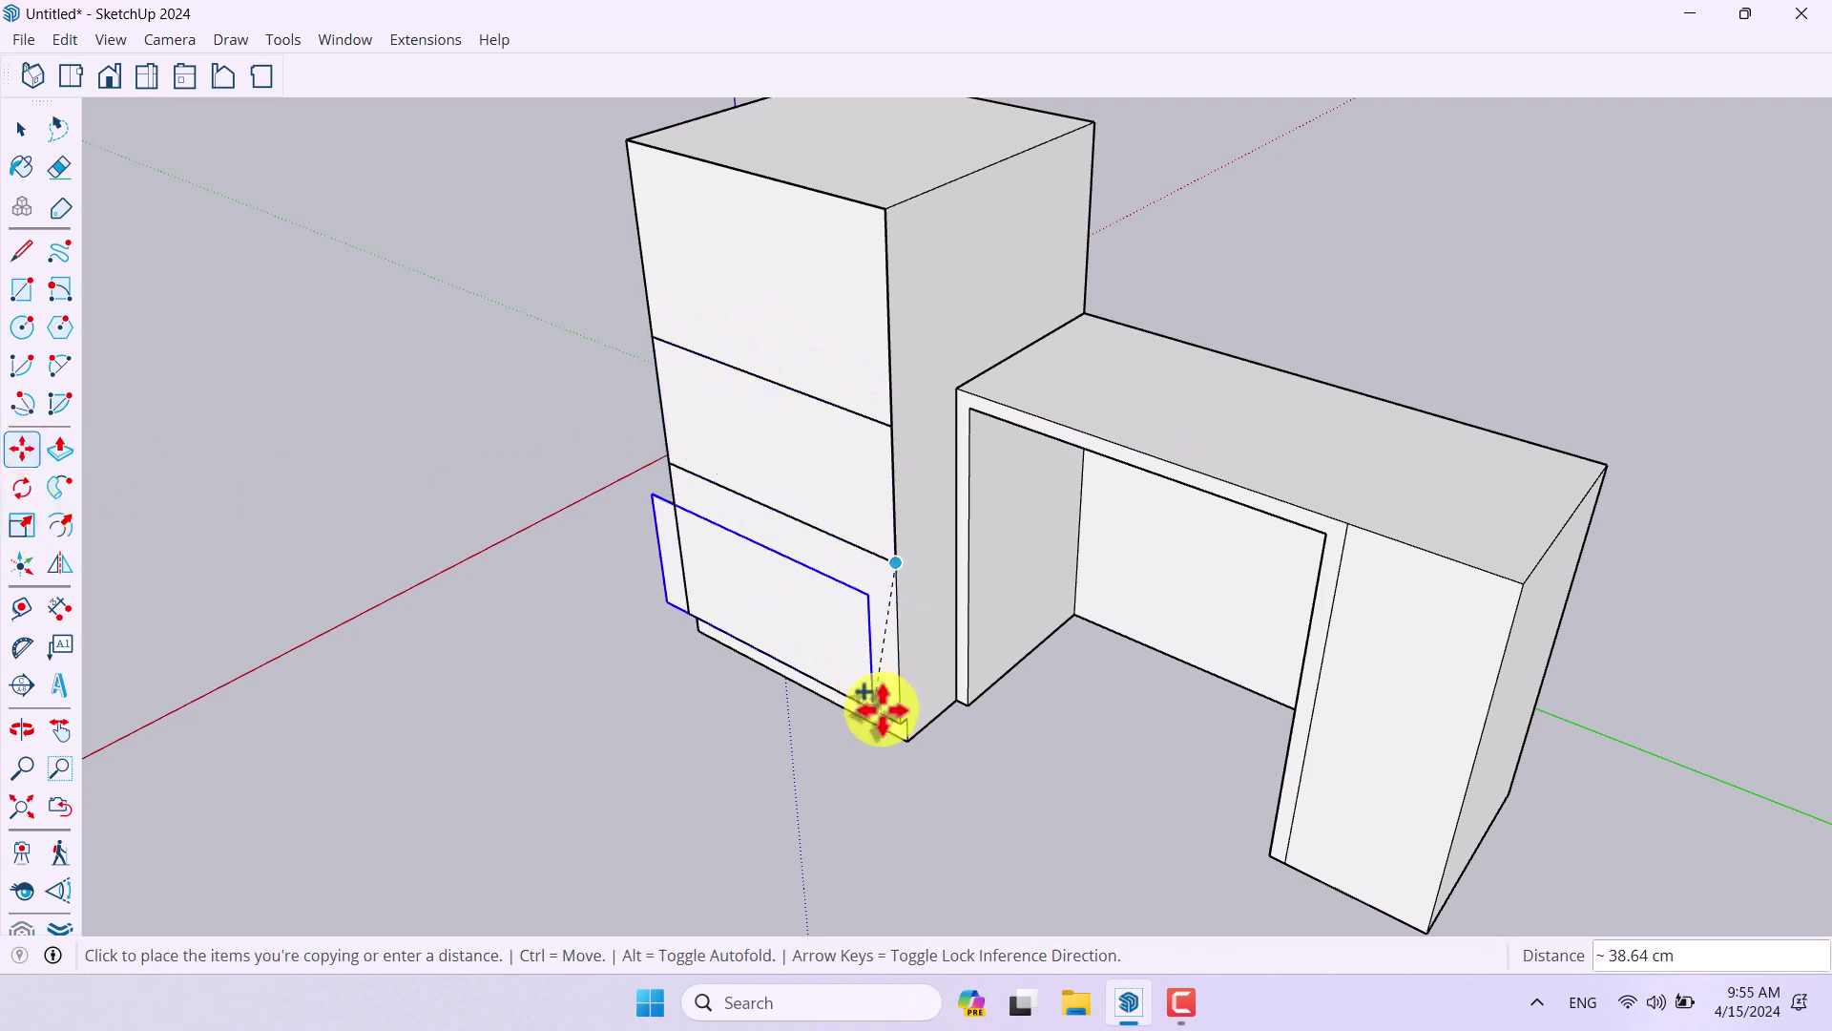
left_click(892, 716)
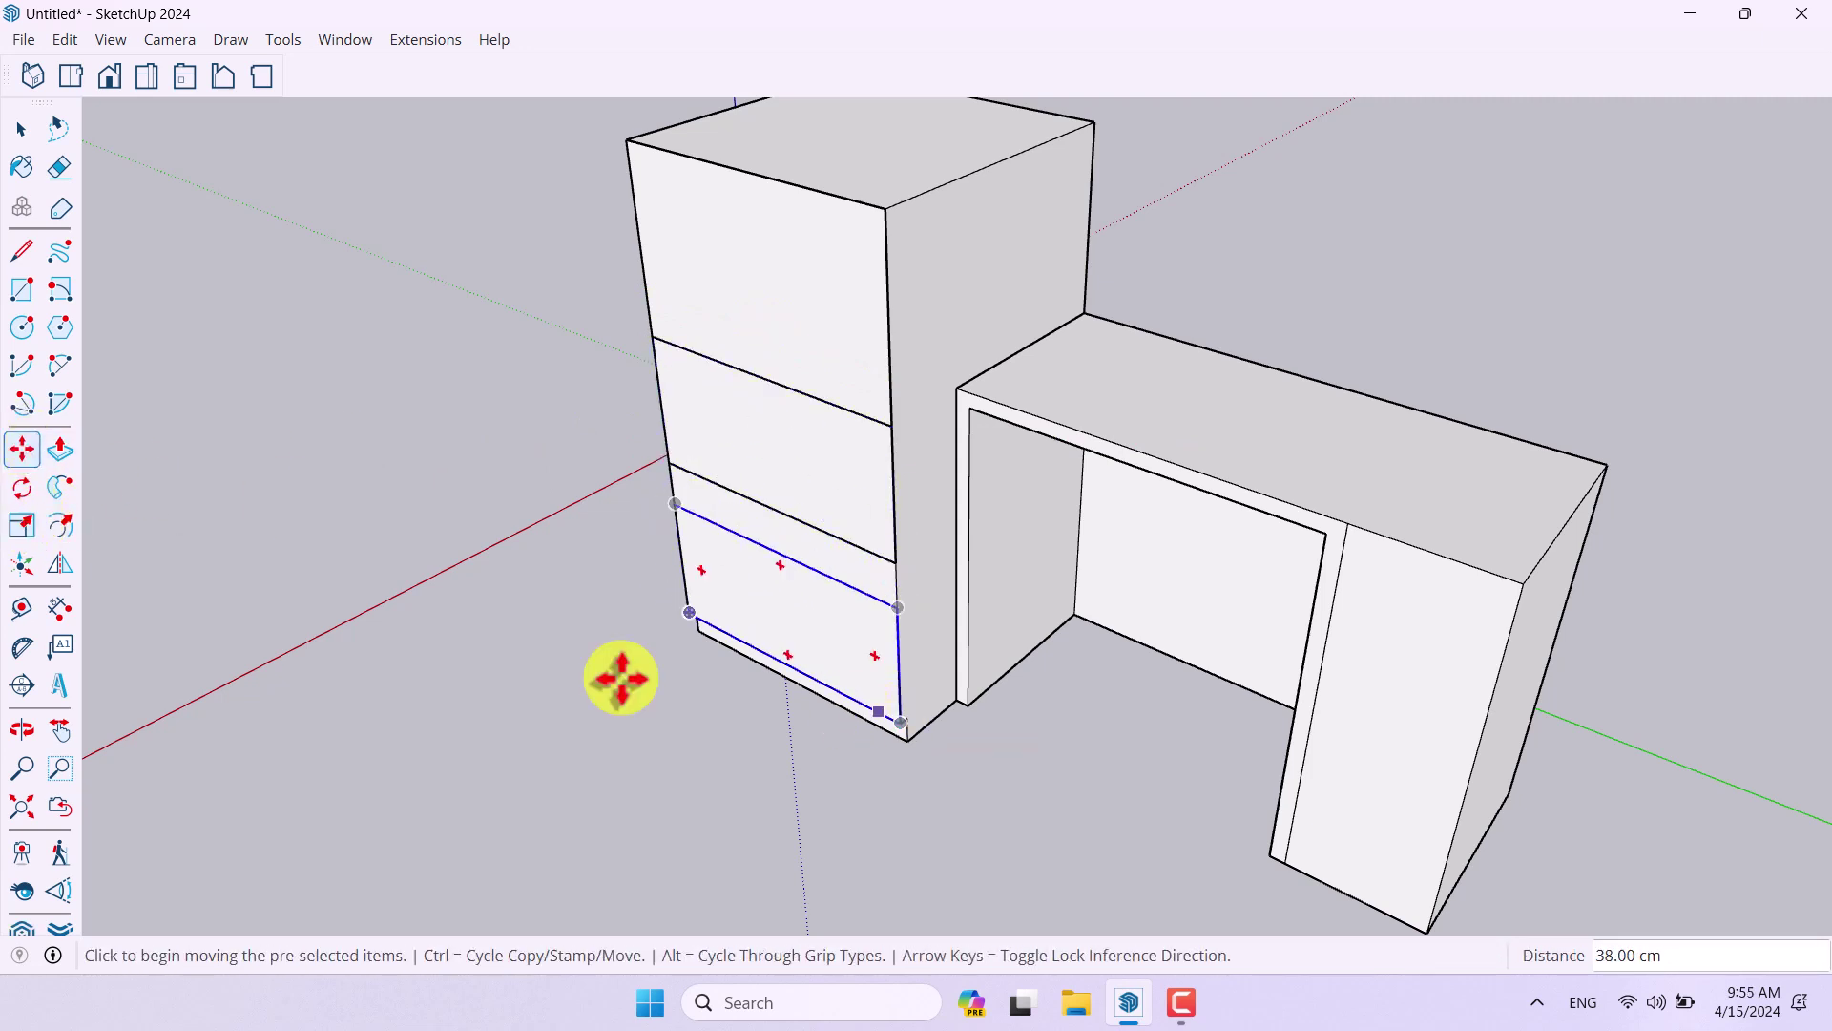
left_click(21, 529)
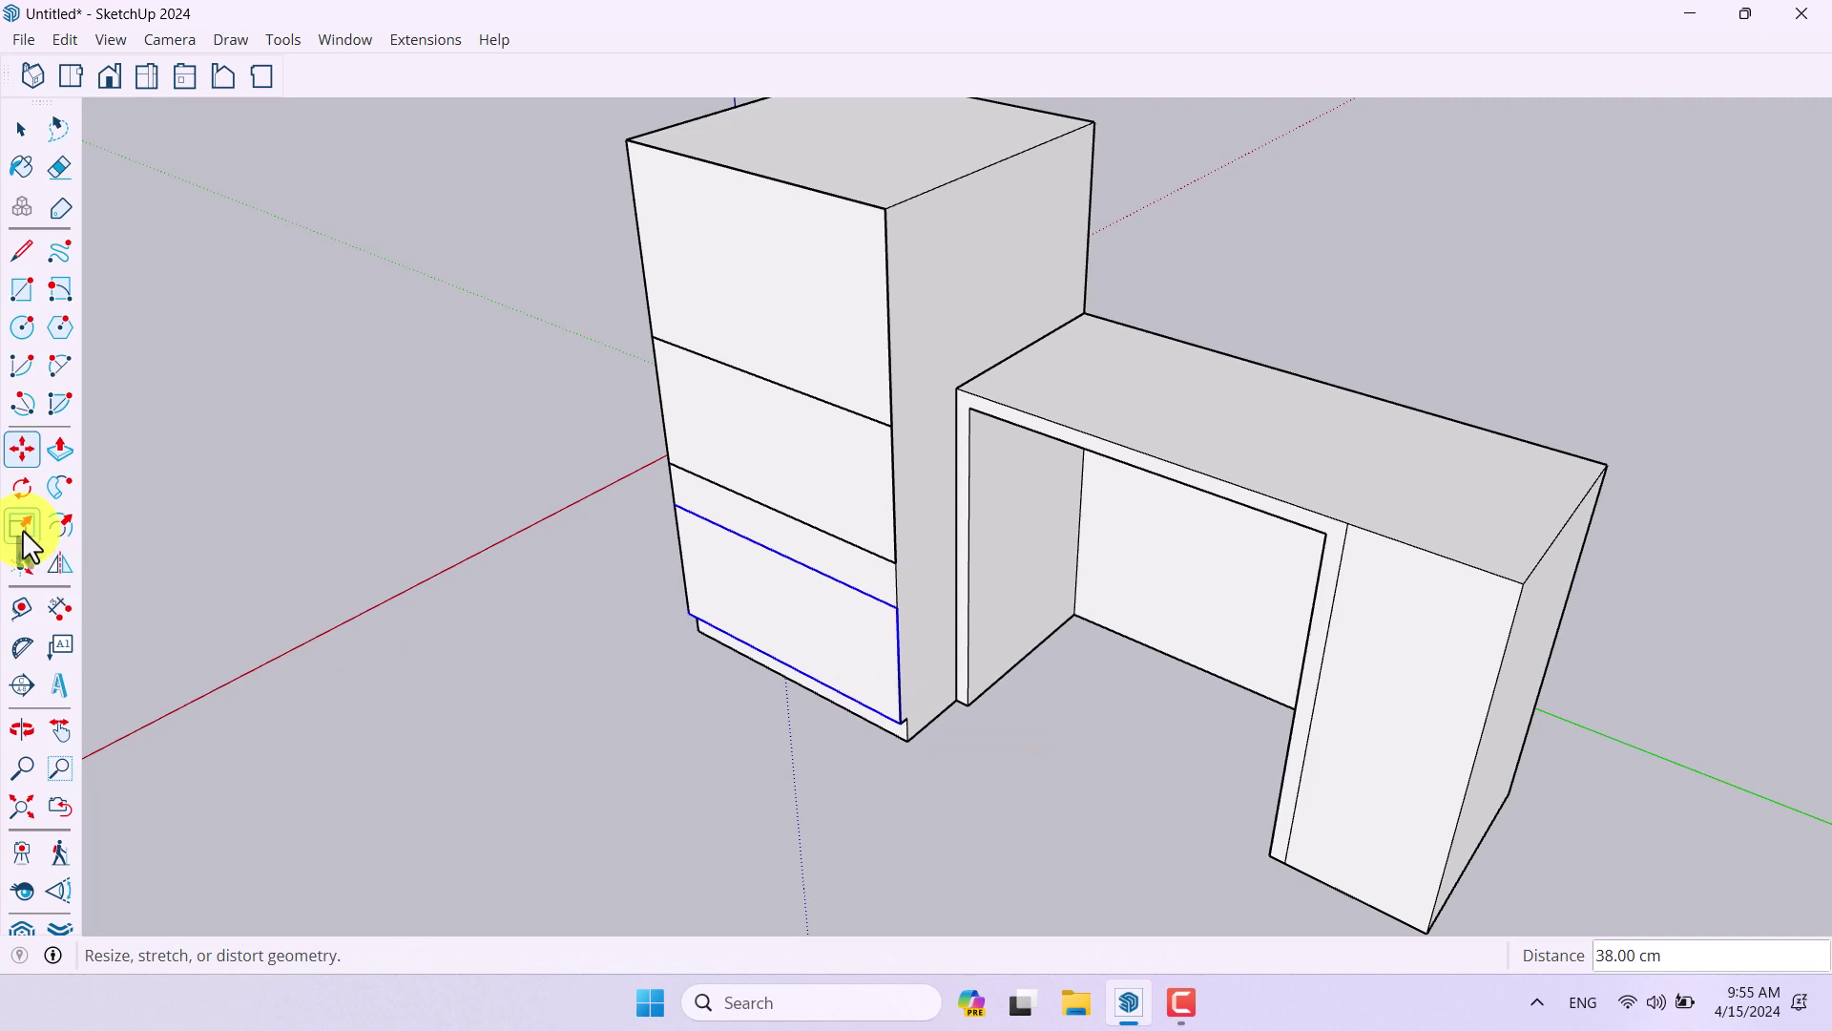
left_click(778, 545)
left_click(840, 539)
key("space")
scroll(859, 754, "down", 5)
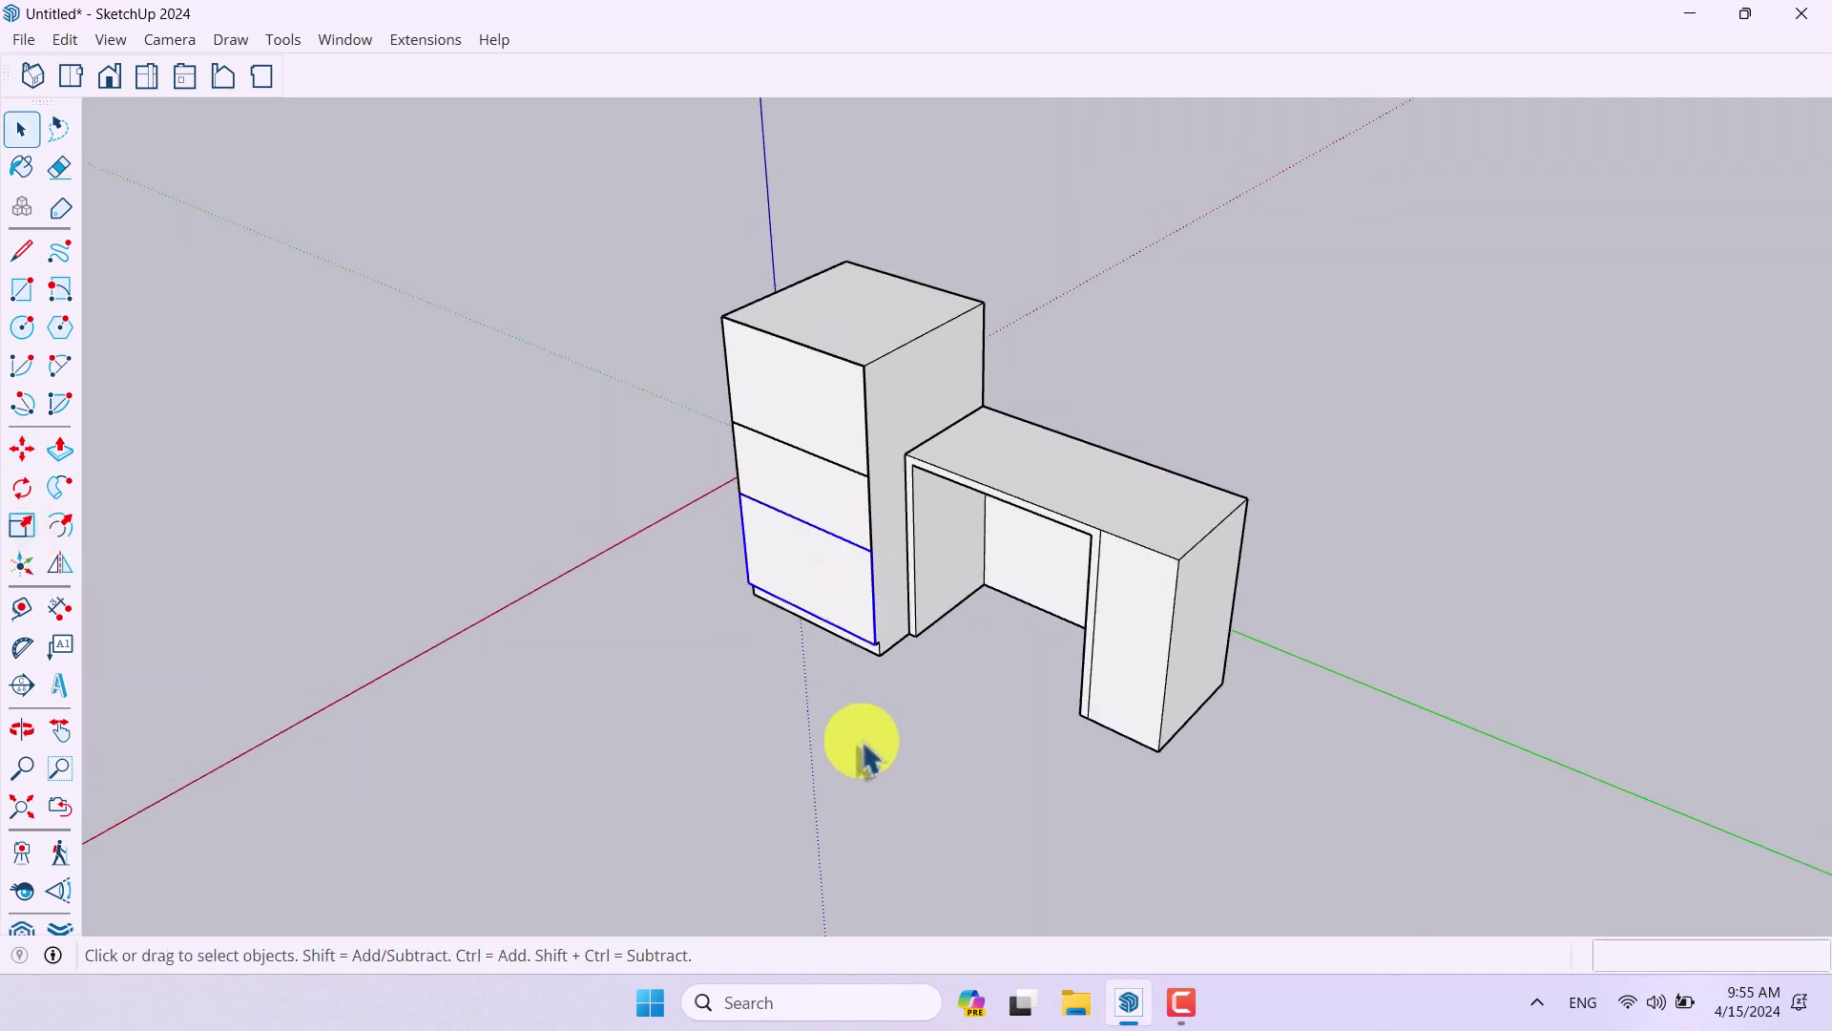
scroll(908, 429, "up", 6)
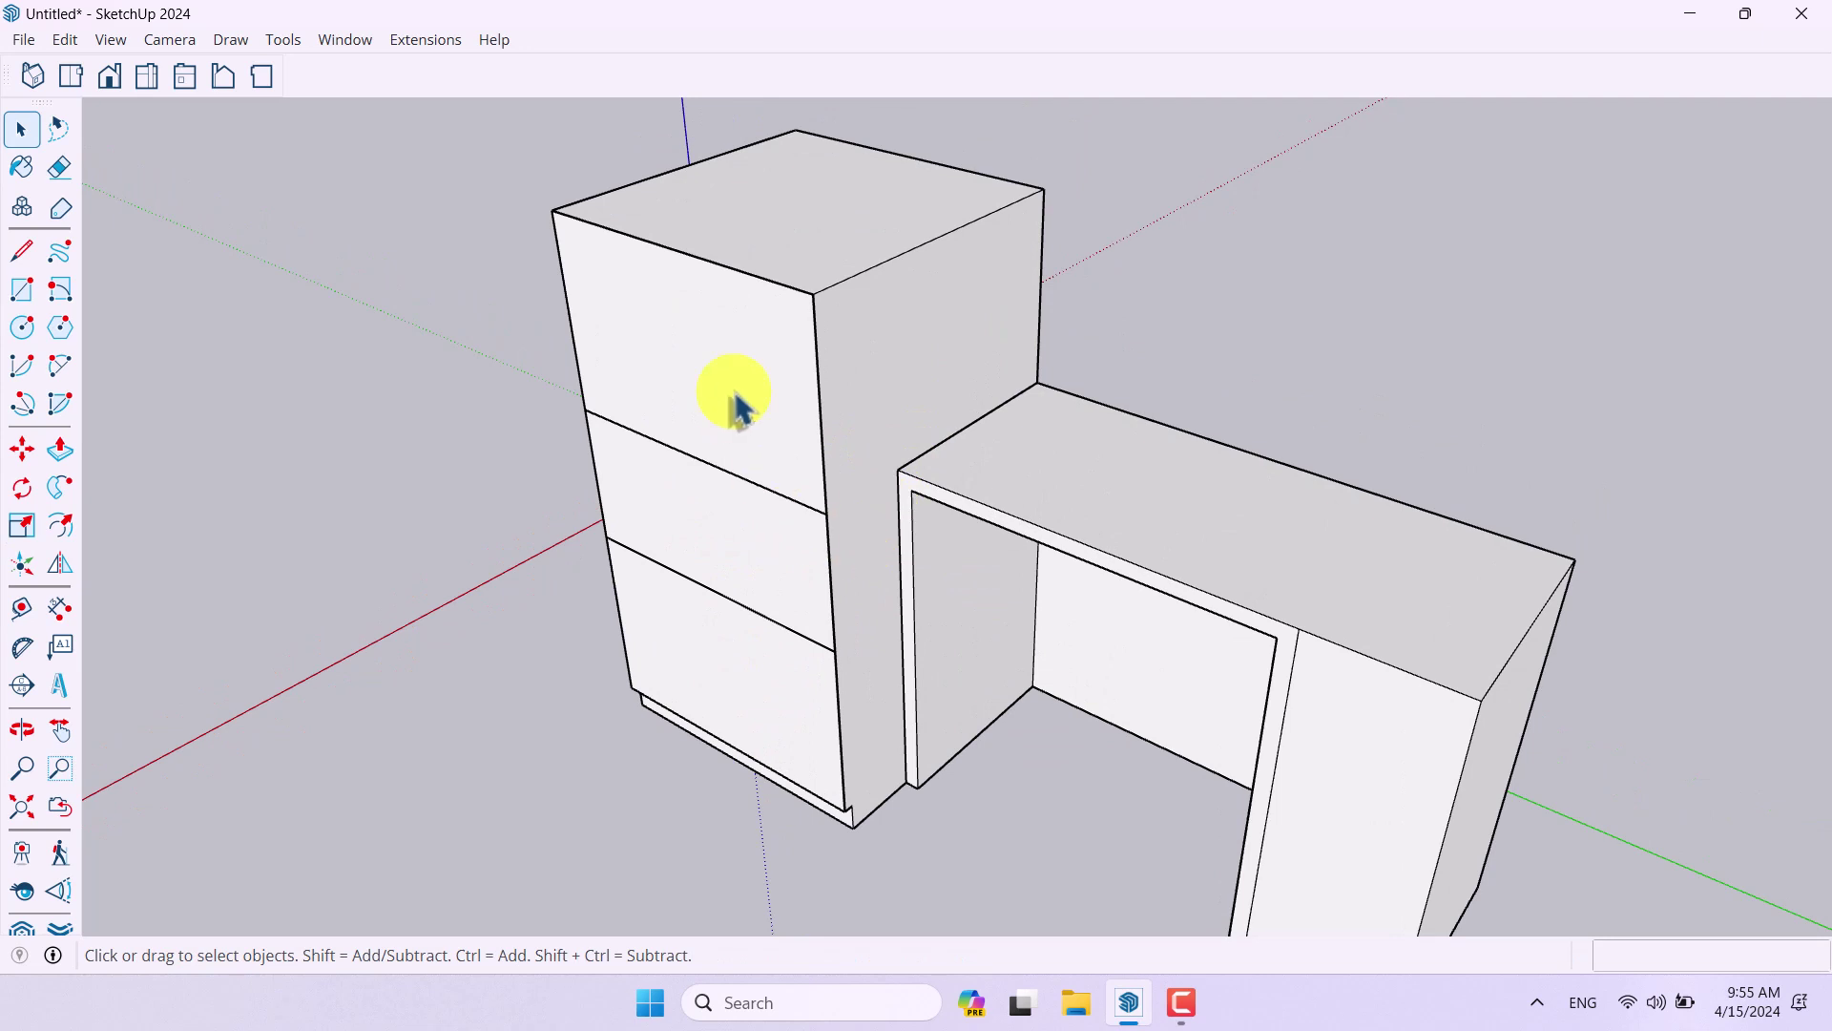
Step: Push the top drawer front out 1.6 cm inside its component
double_click(737, 405)
left_click(73, 447)
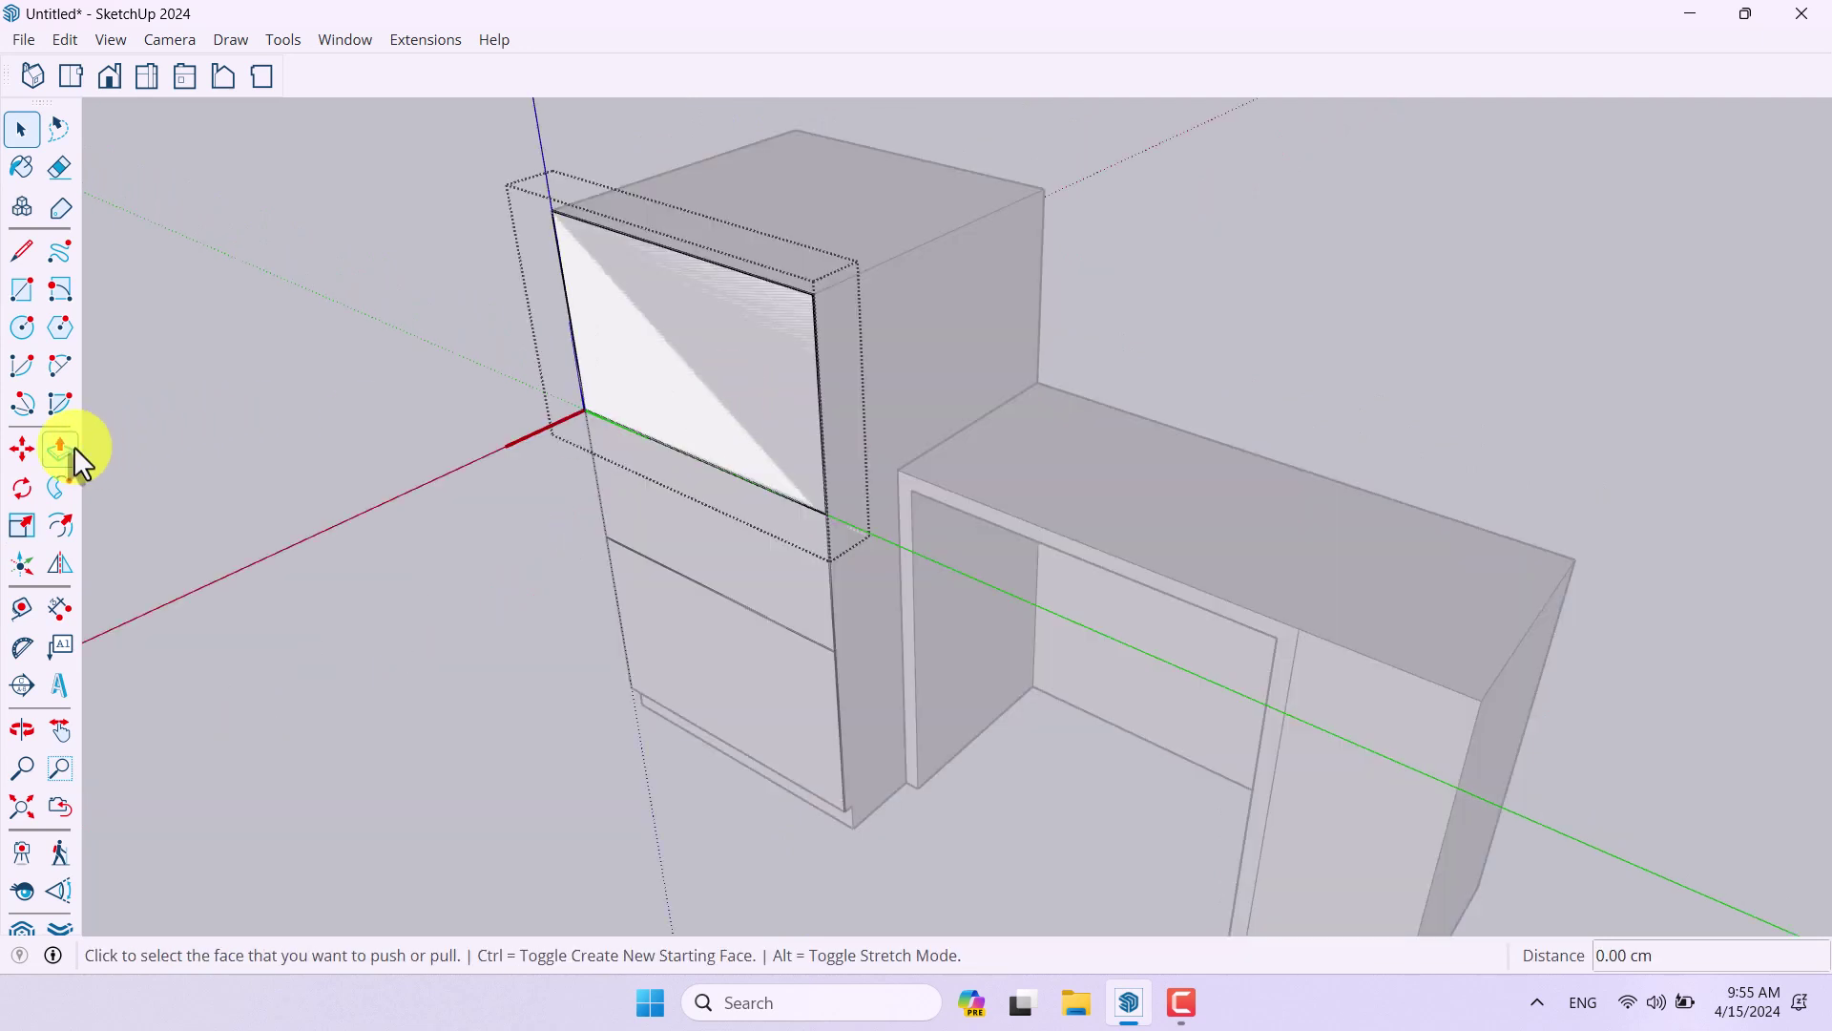
left_click(765, 448)
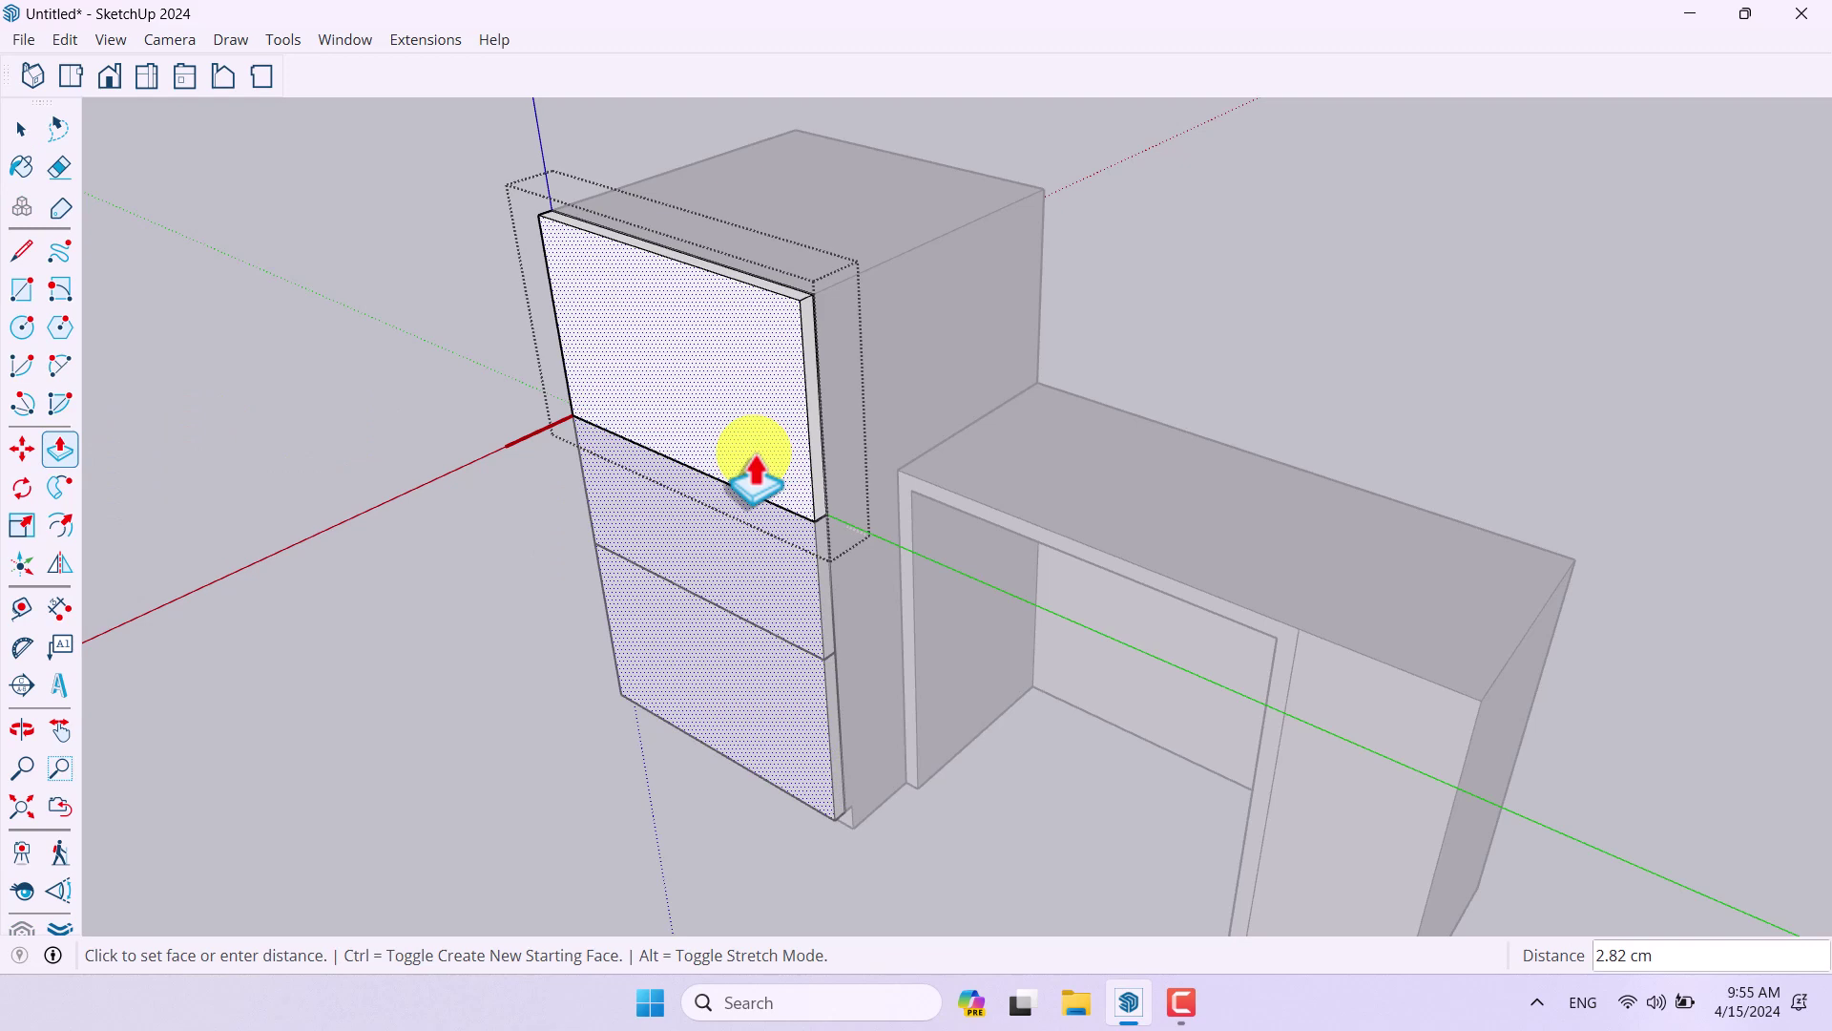
type("1.6")
key("Return")
middle_click_drag(639, 577, 1362, 254)
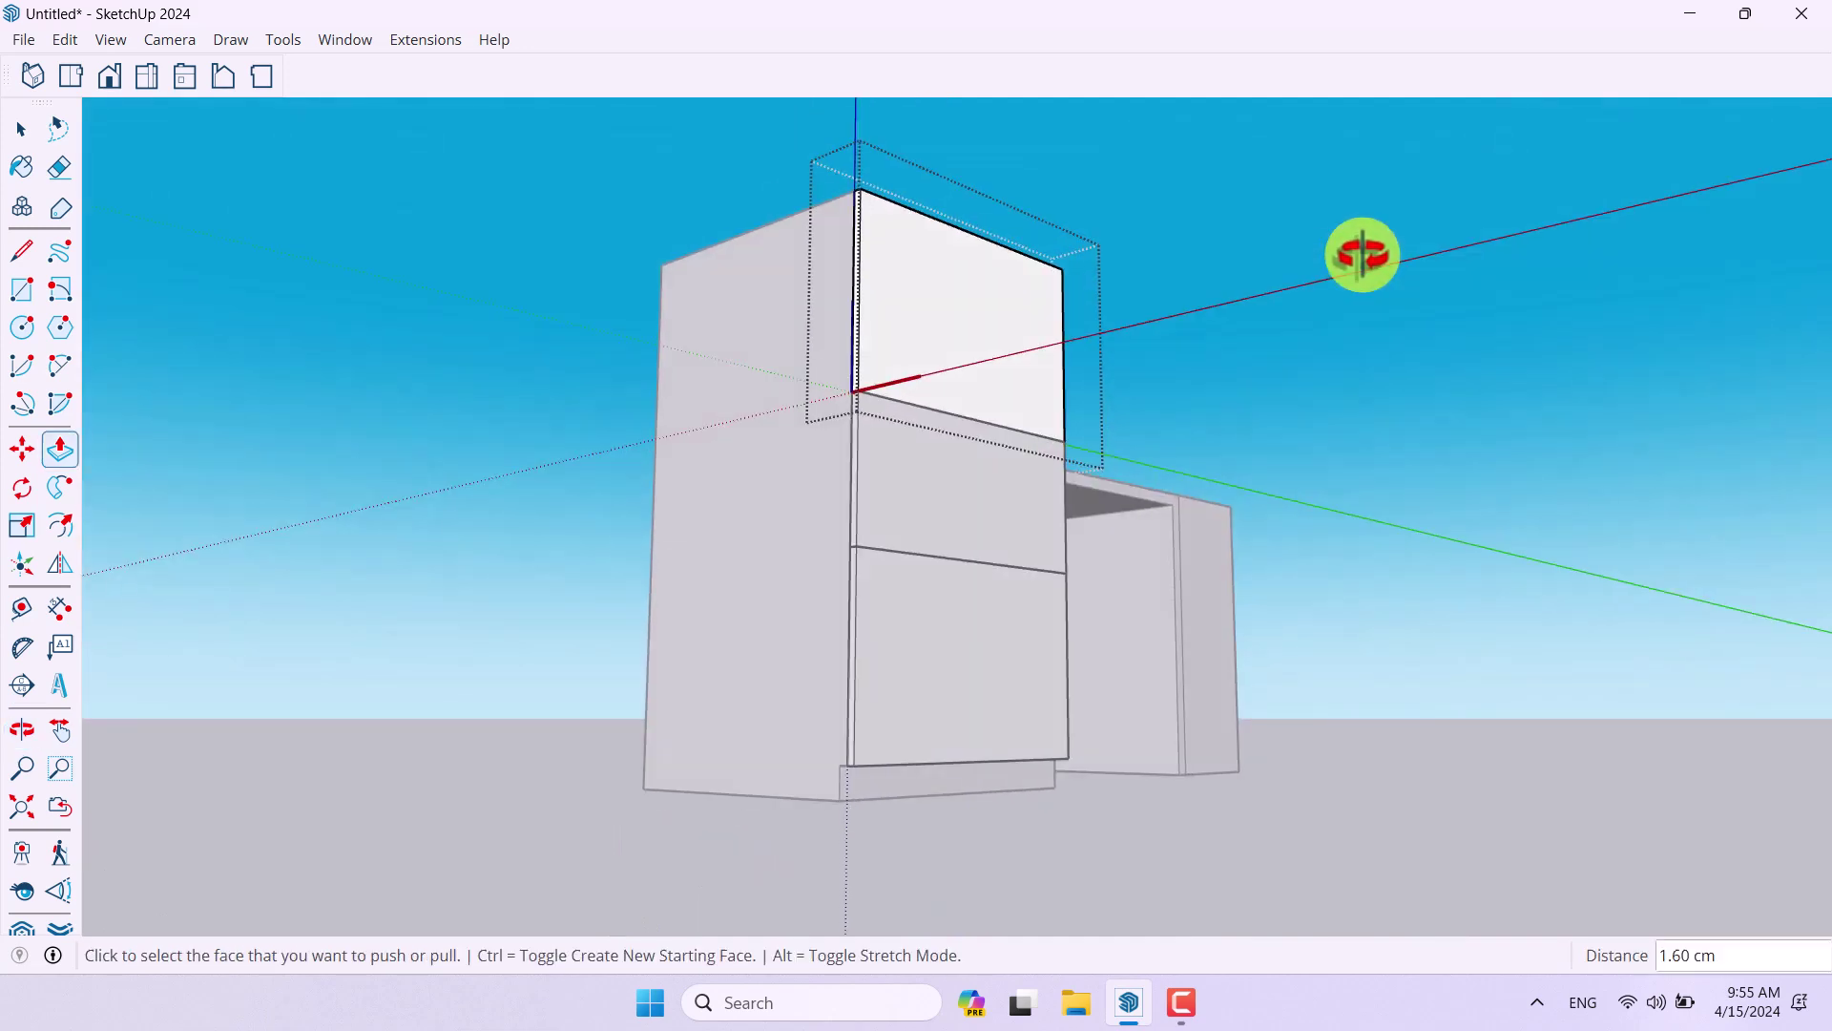
scroll(952, 474, "up", 3)
scroll(952, 474, "down", 5)
left_click(1308, 401)
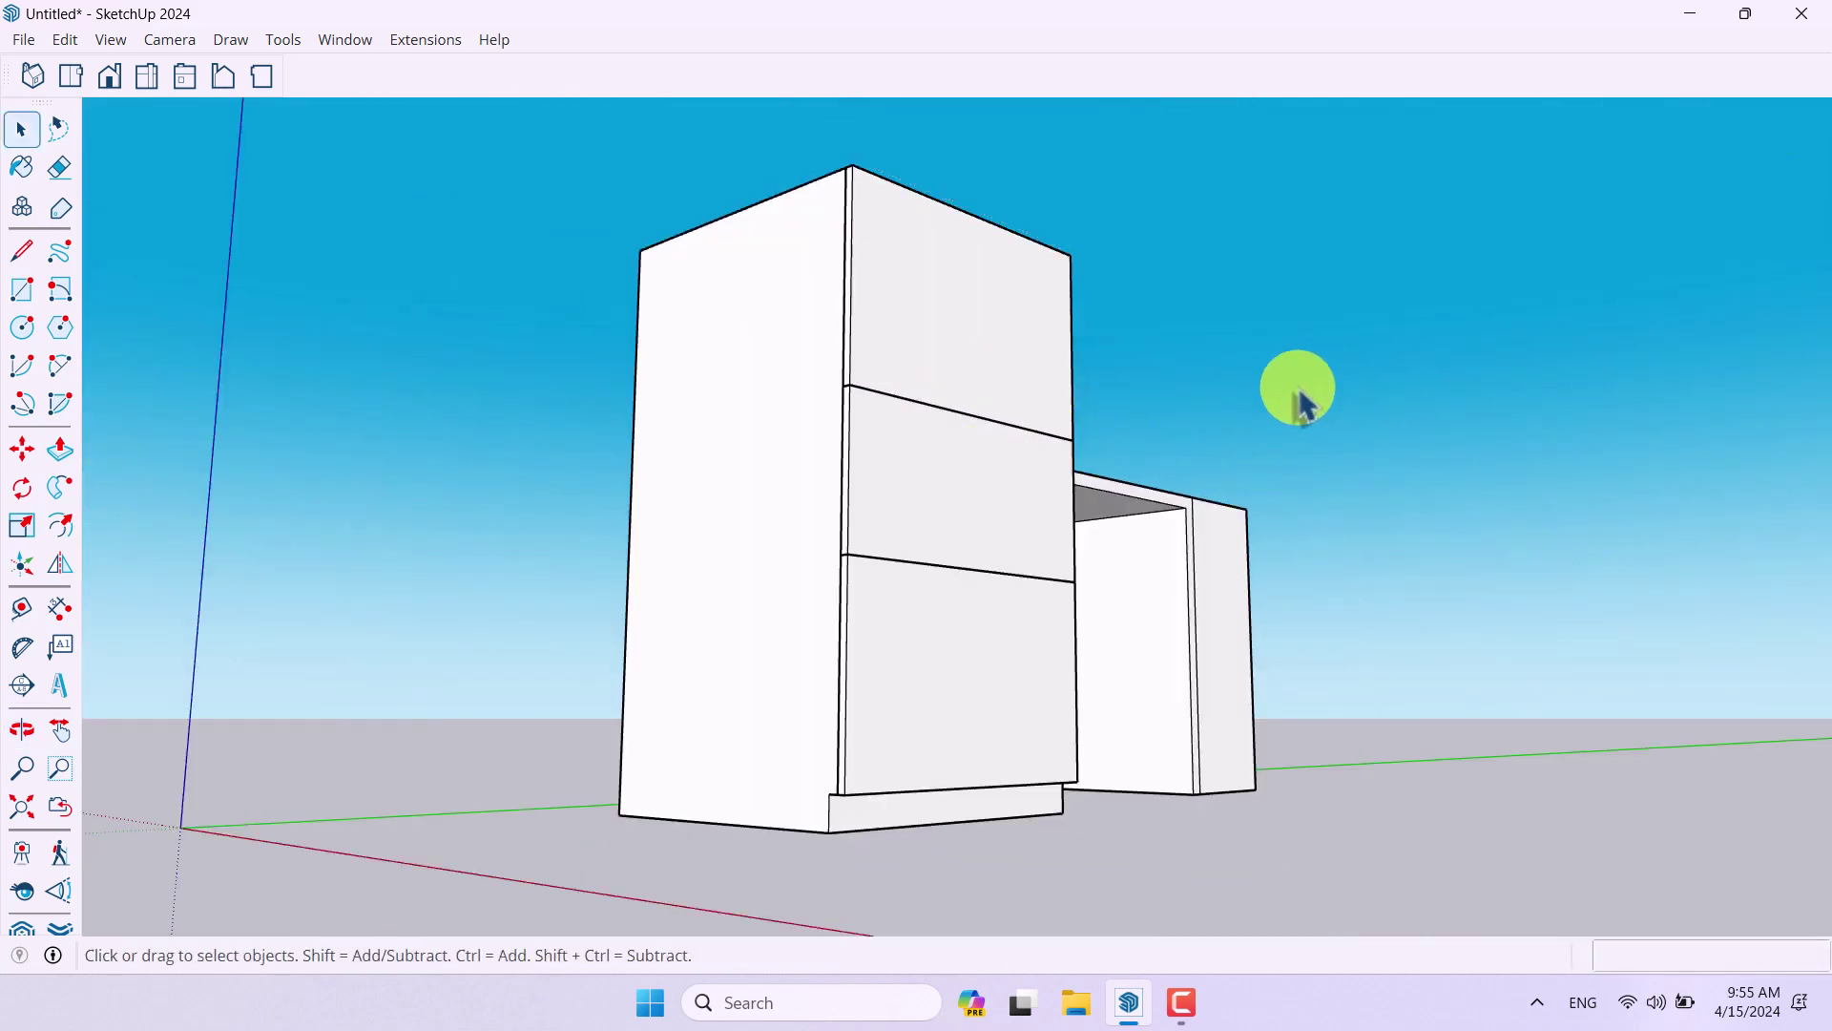
middle_click_drag(1293, 411, 1174, 614)
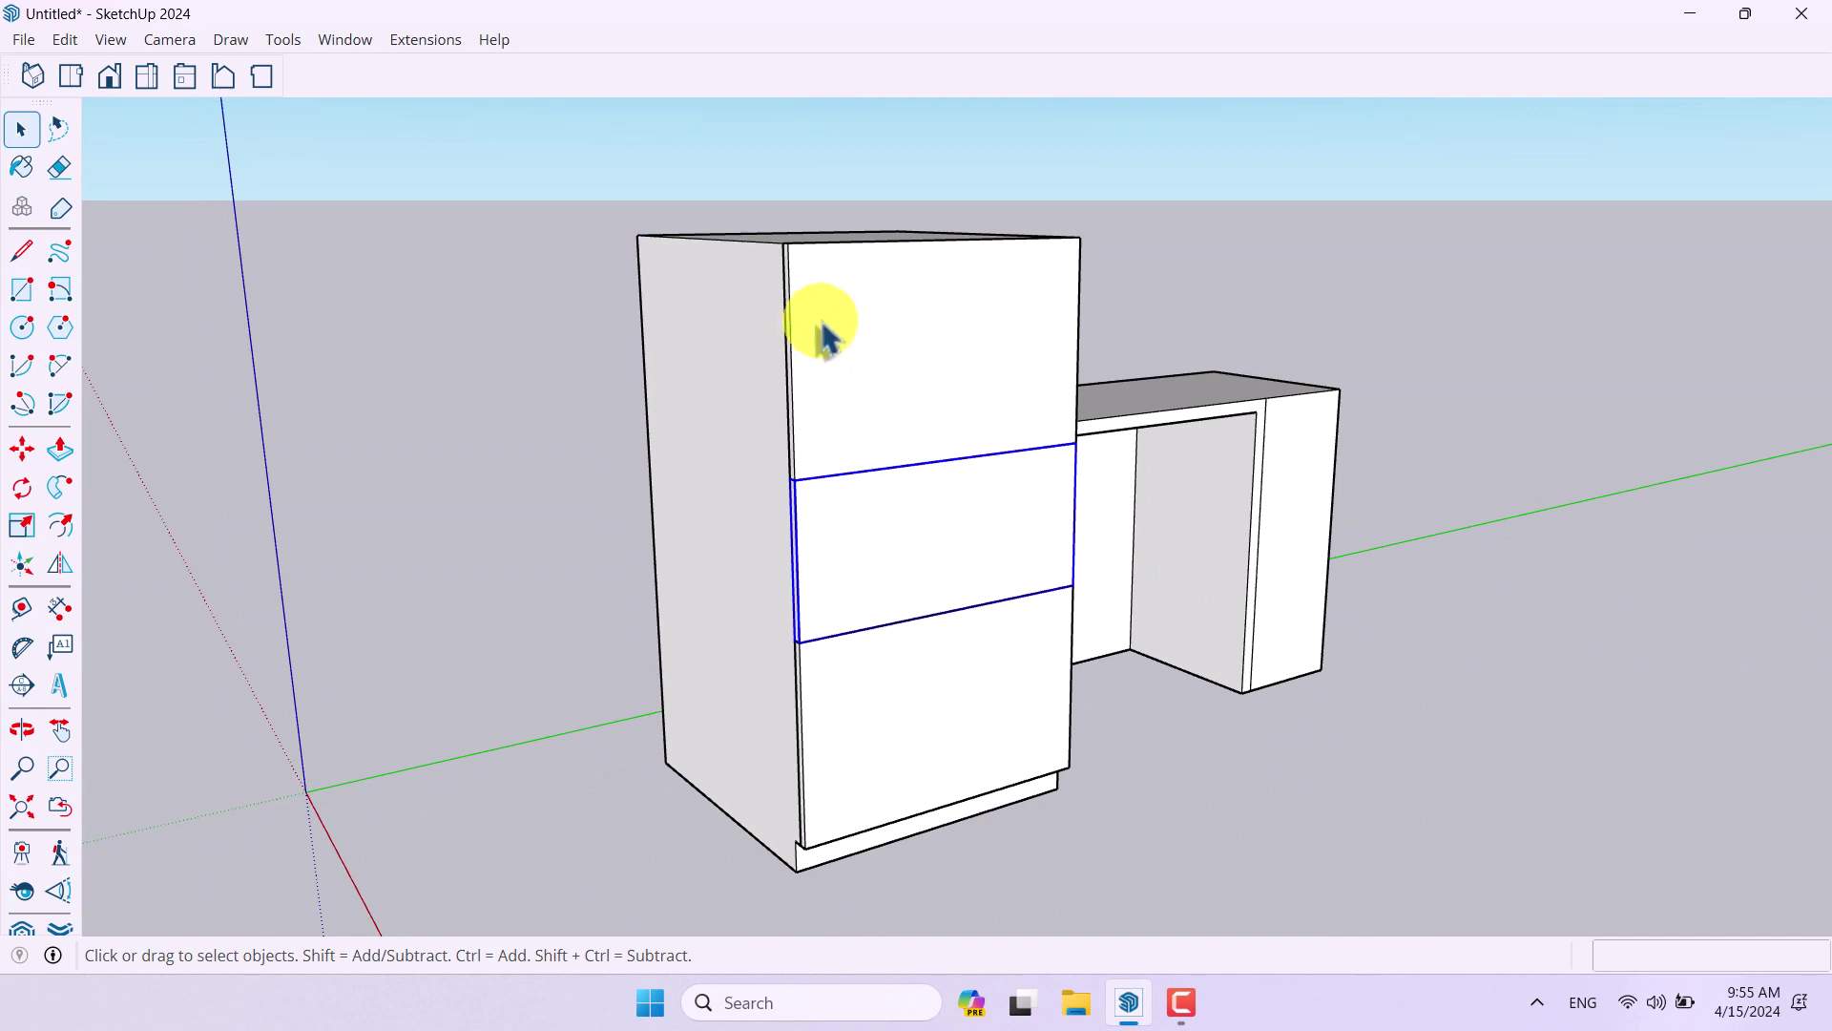
Step: Make the middle drawer unique and push its front out 0.8 cm
right_click(897, 552)
left_click(1033, 164)
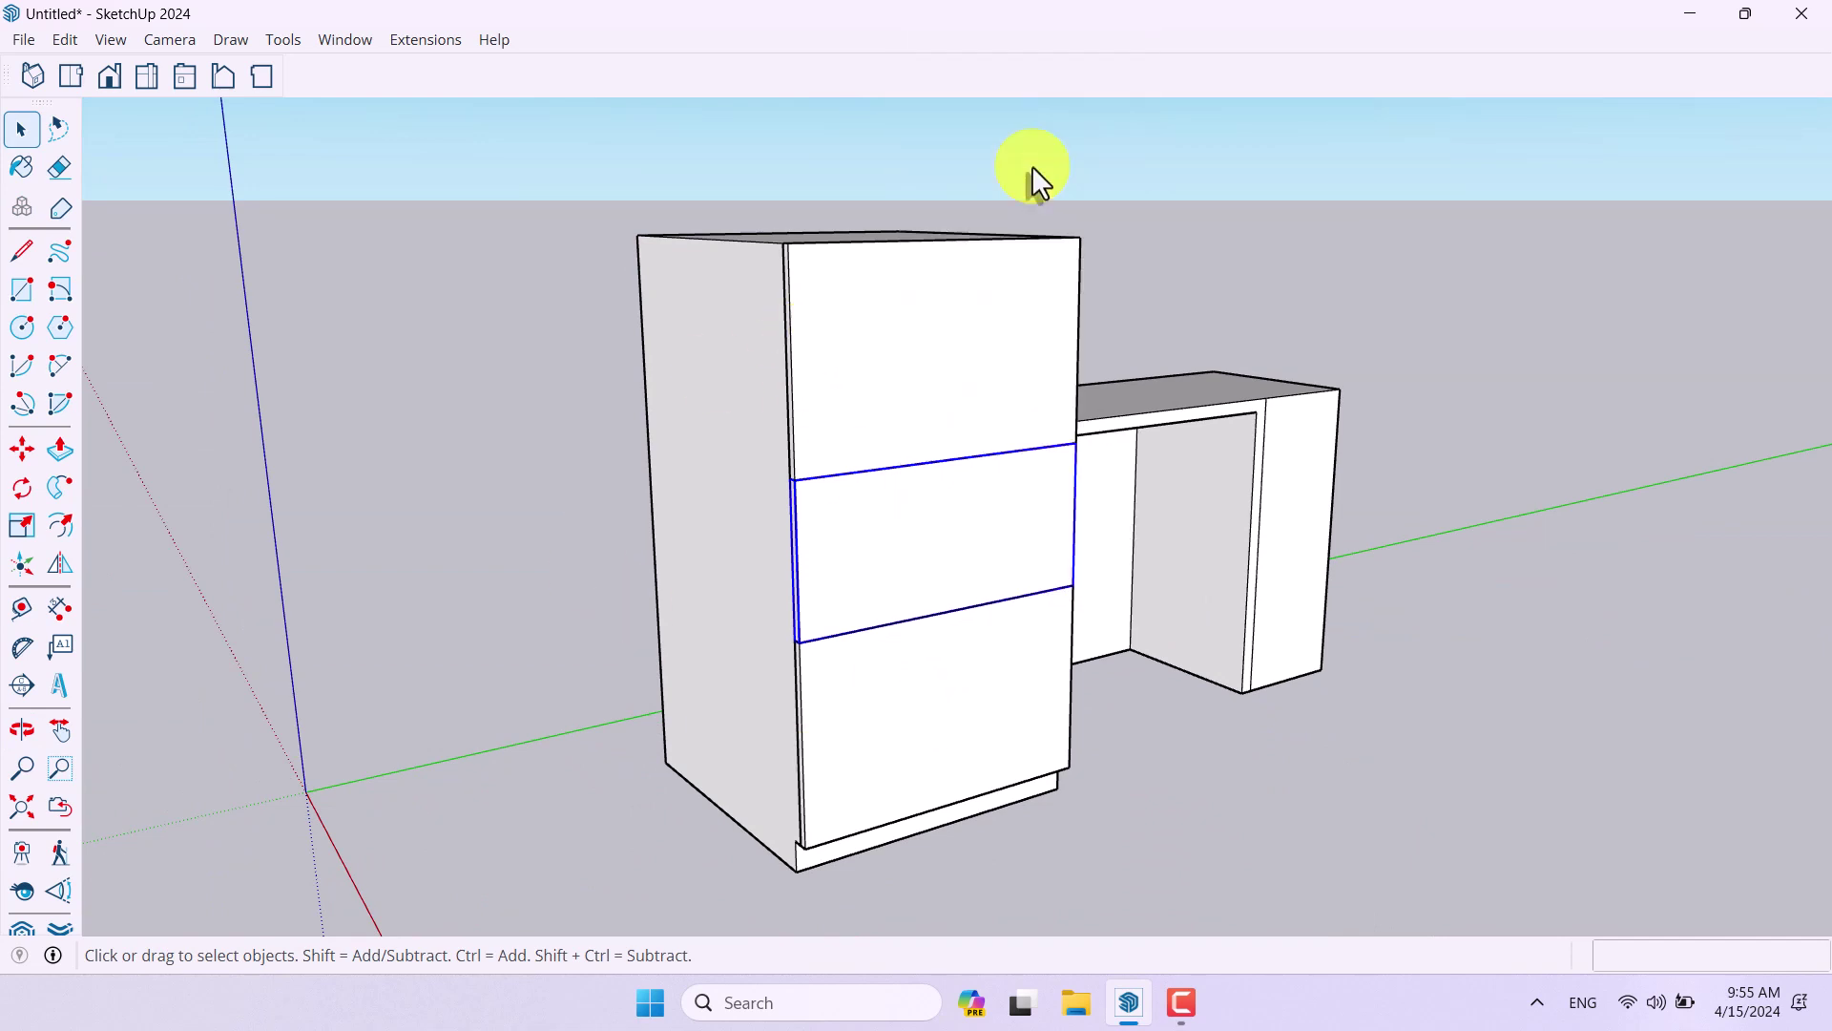
scroll(876, 536, "up", 3)
double_click(907, 363)
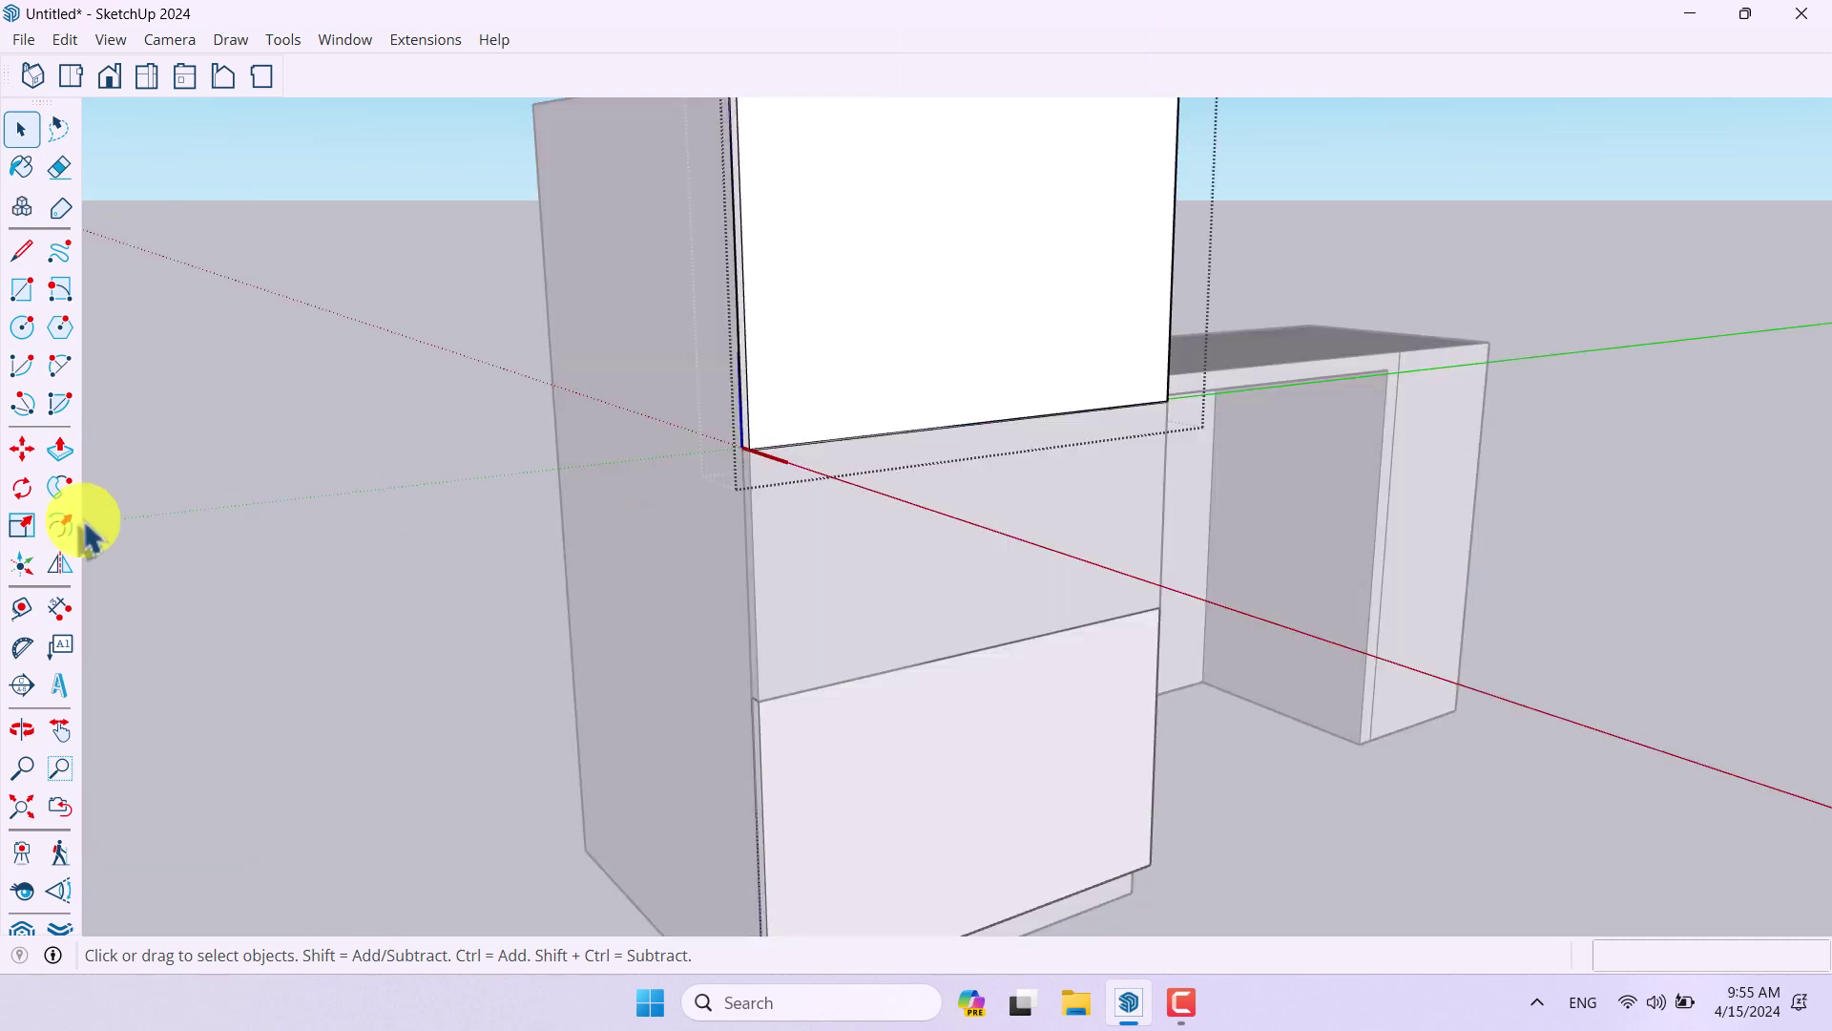
left_click(59, 448)
middle_click_drag(973, 470, 945, 434)
scroll(774, 282, "up", 3)
left_click(759, 279)
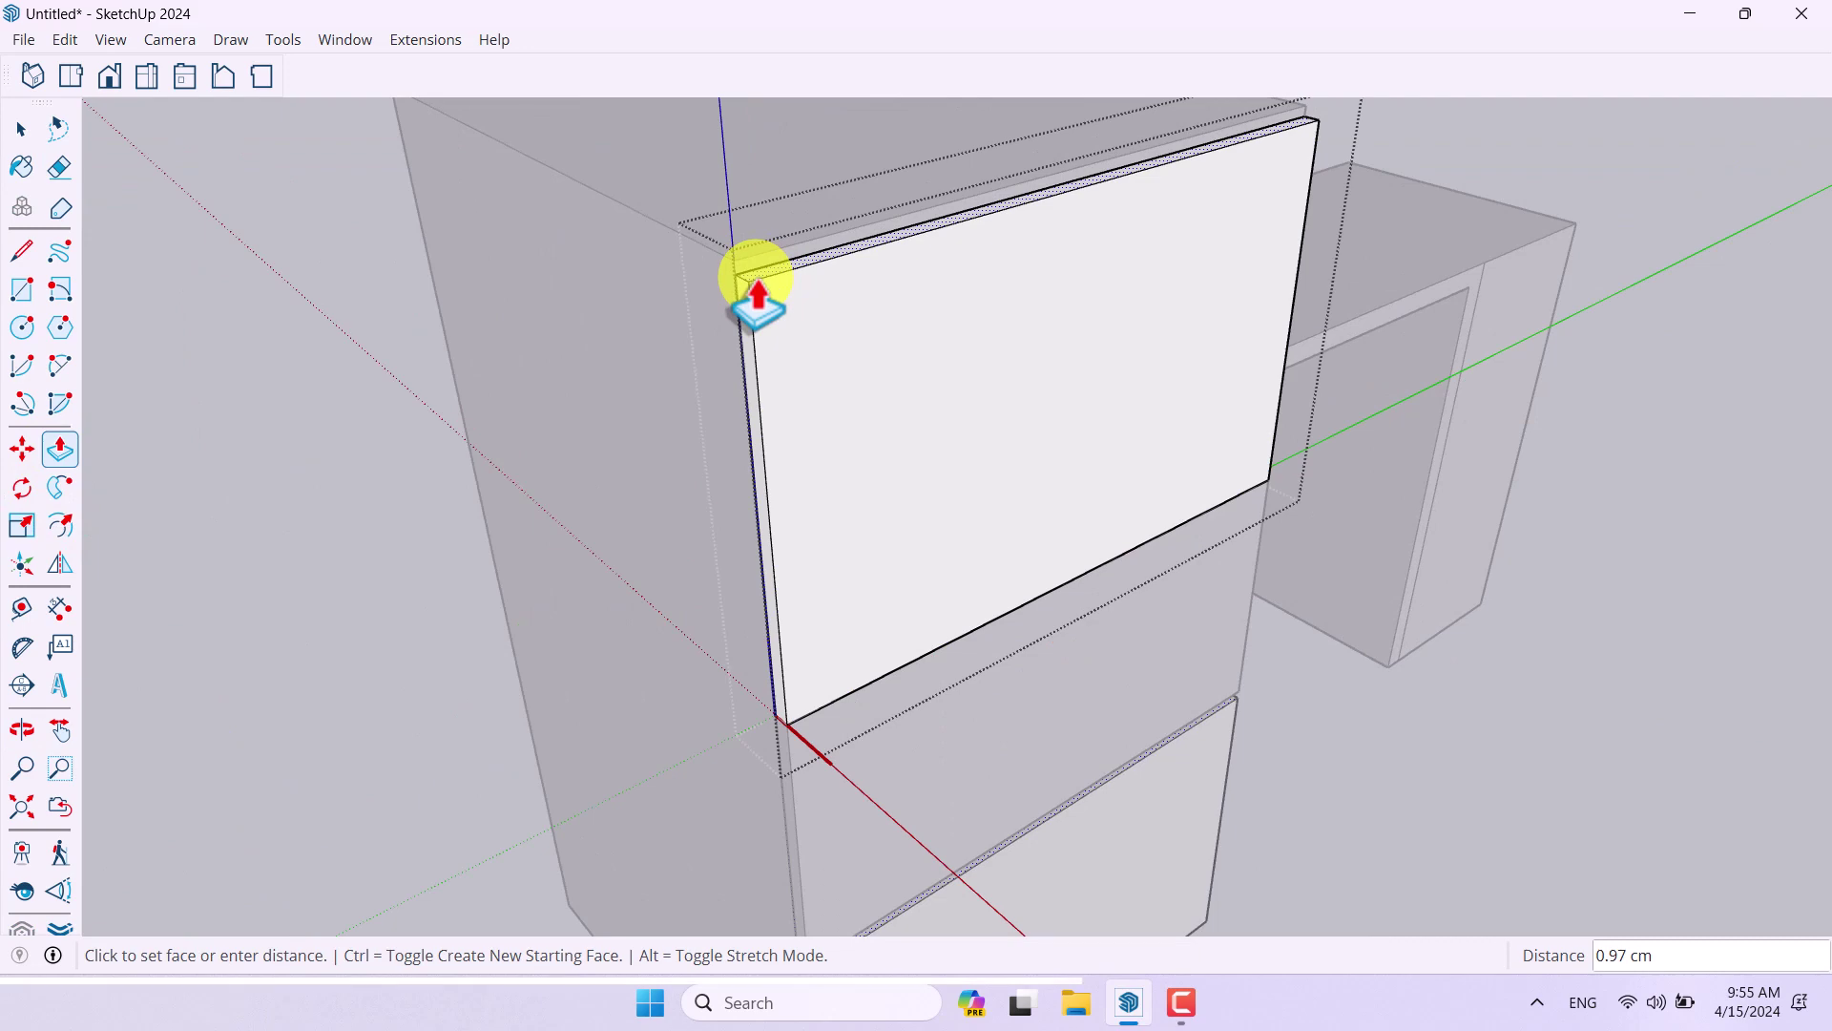
type("0.8")
key("Return")
scroll(328, 703, "down", 5)
Step: Repeat the same push-out on the remaining drawer front, then reopen the top drawer
middle_click_drag(327, 703, 990, 661)
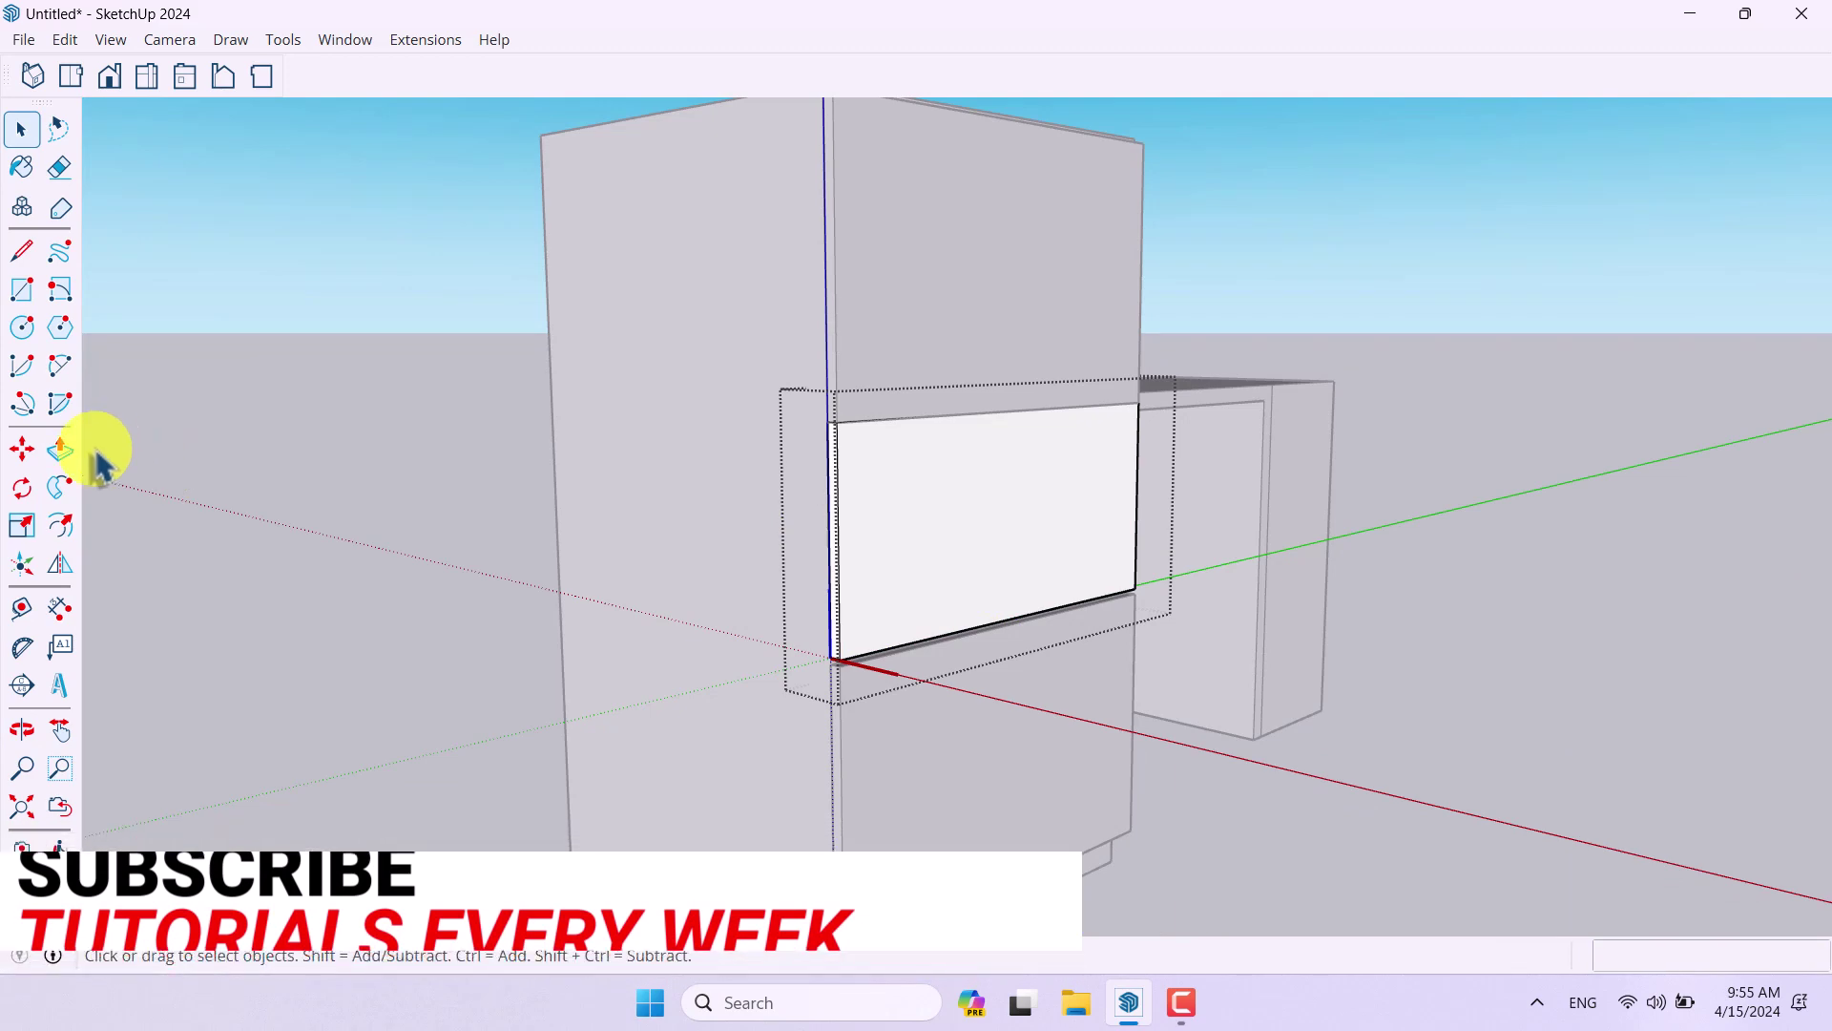
left_click(59, 449)
scroll(814, 573, "up", 4)
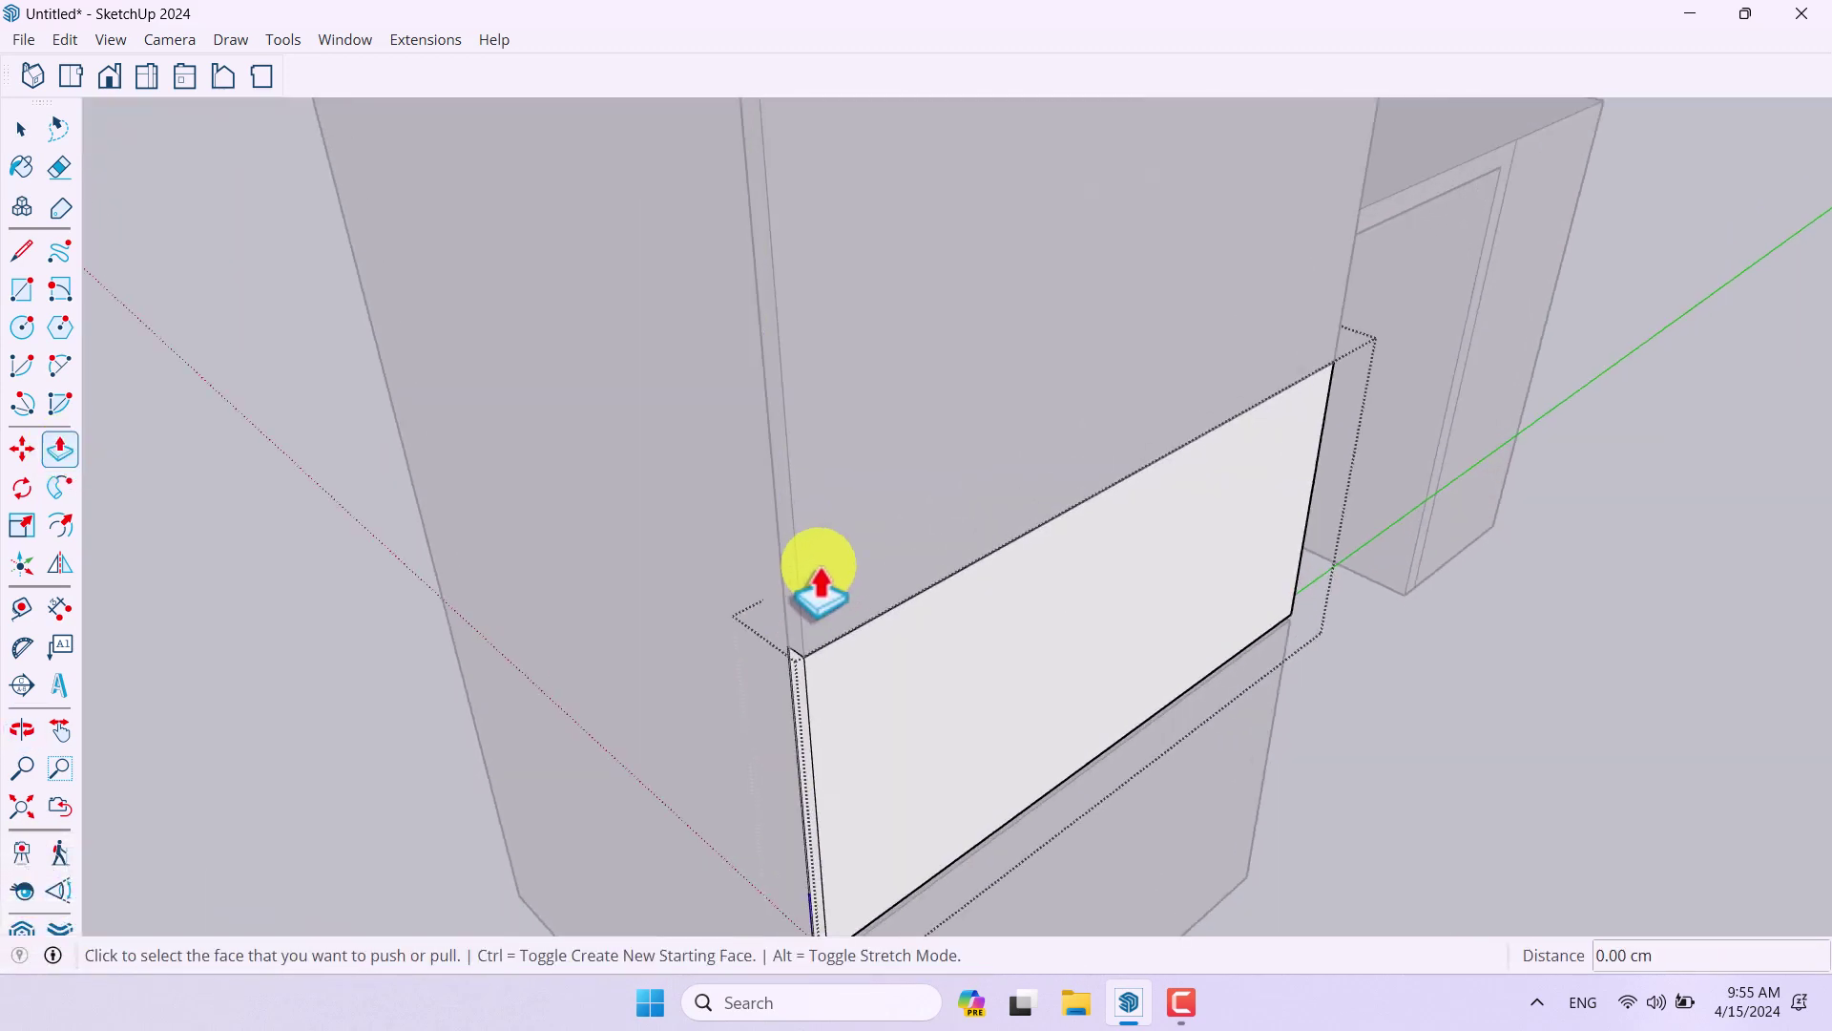
scroll(814, 573, "up", 2)
double_click(801, 657)
key("space")
scroll(1269, 673, "down", 5)
scroll(1269, 673, "down", 3)
middle_click_drag(1247, 696, 957, 687)
scroll(962, 606, "up", 2)
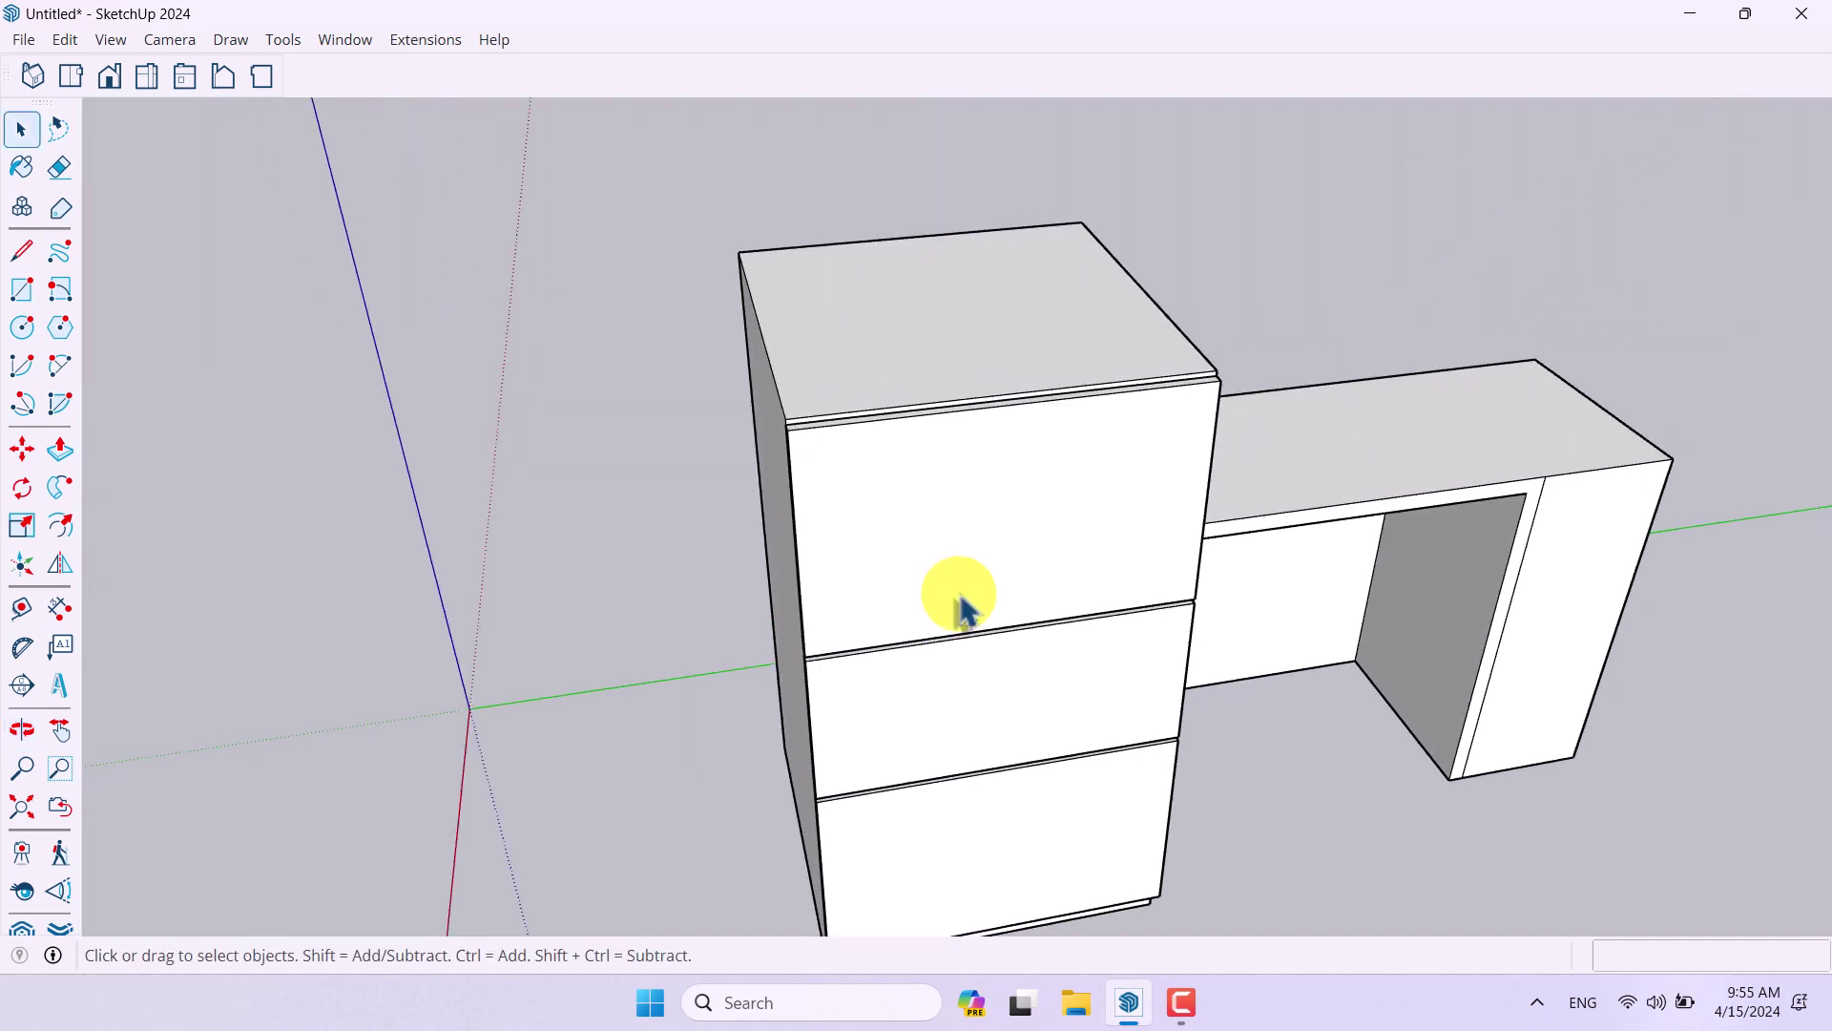
double_click(961, 599)
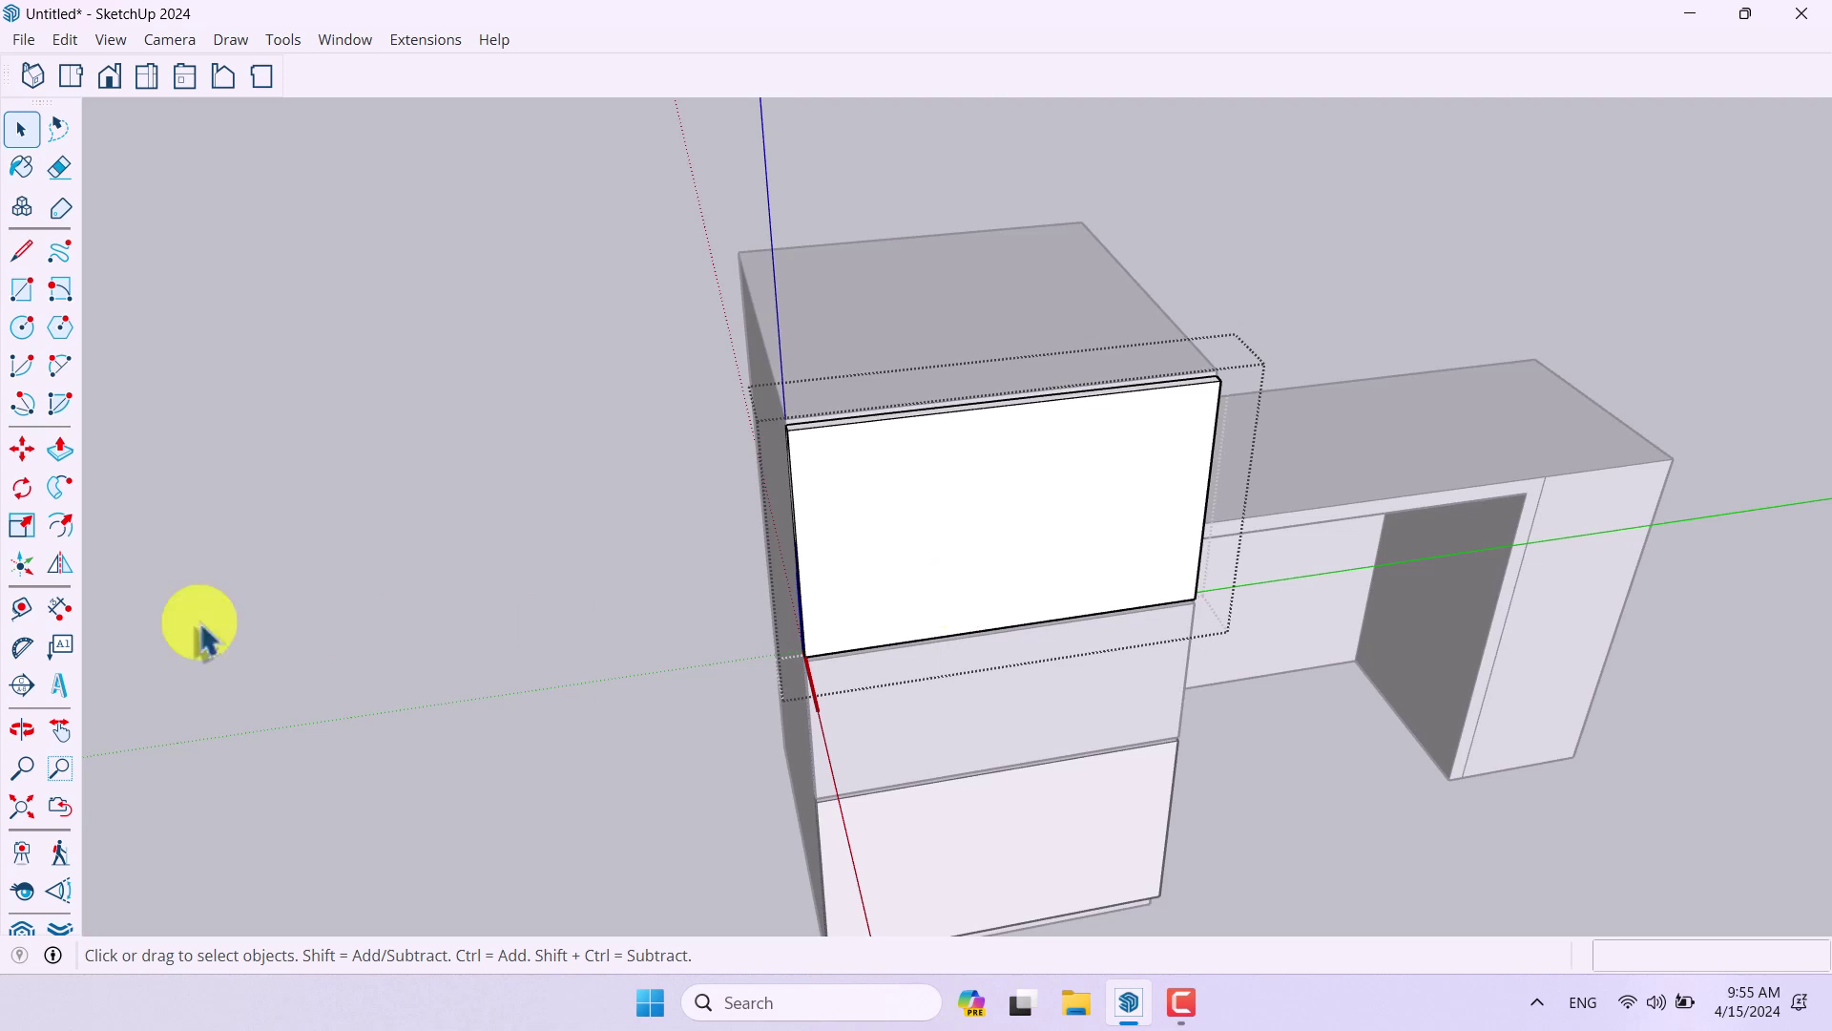
Step: Offset the top drawer front 8 cm and recess the inner panel 1 cm
left_click(68, 535)
left_click(935, 510)
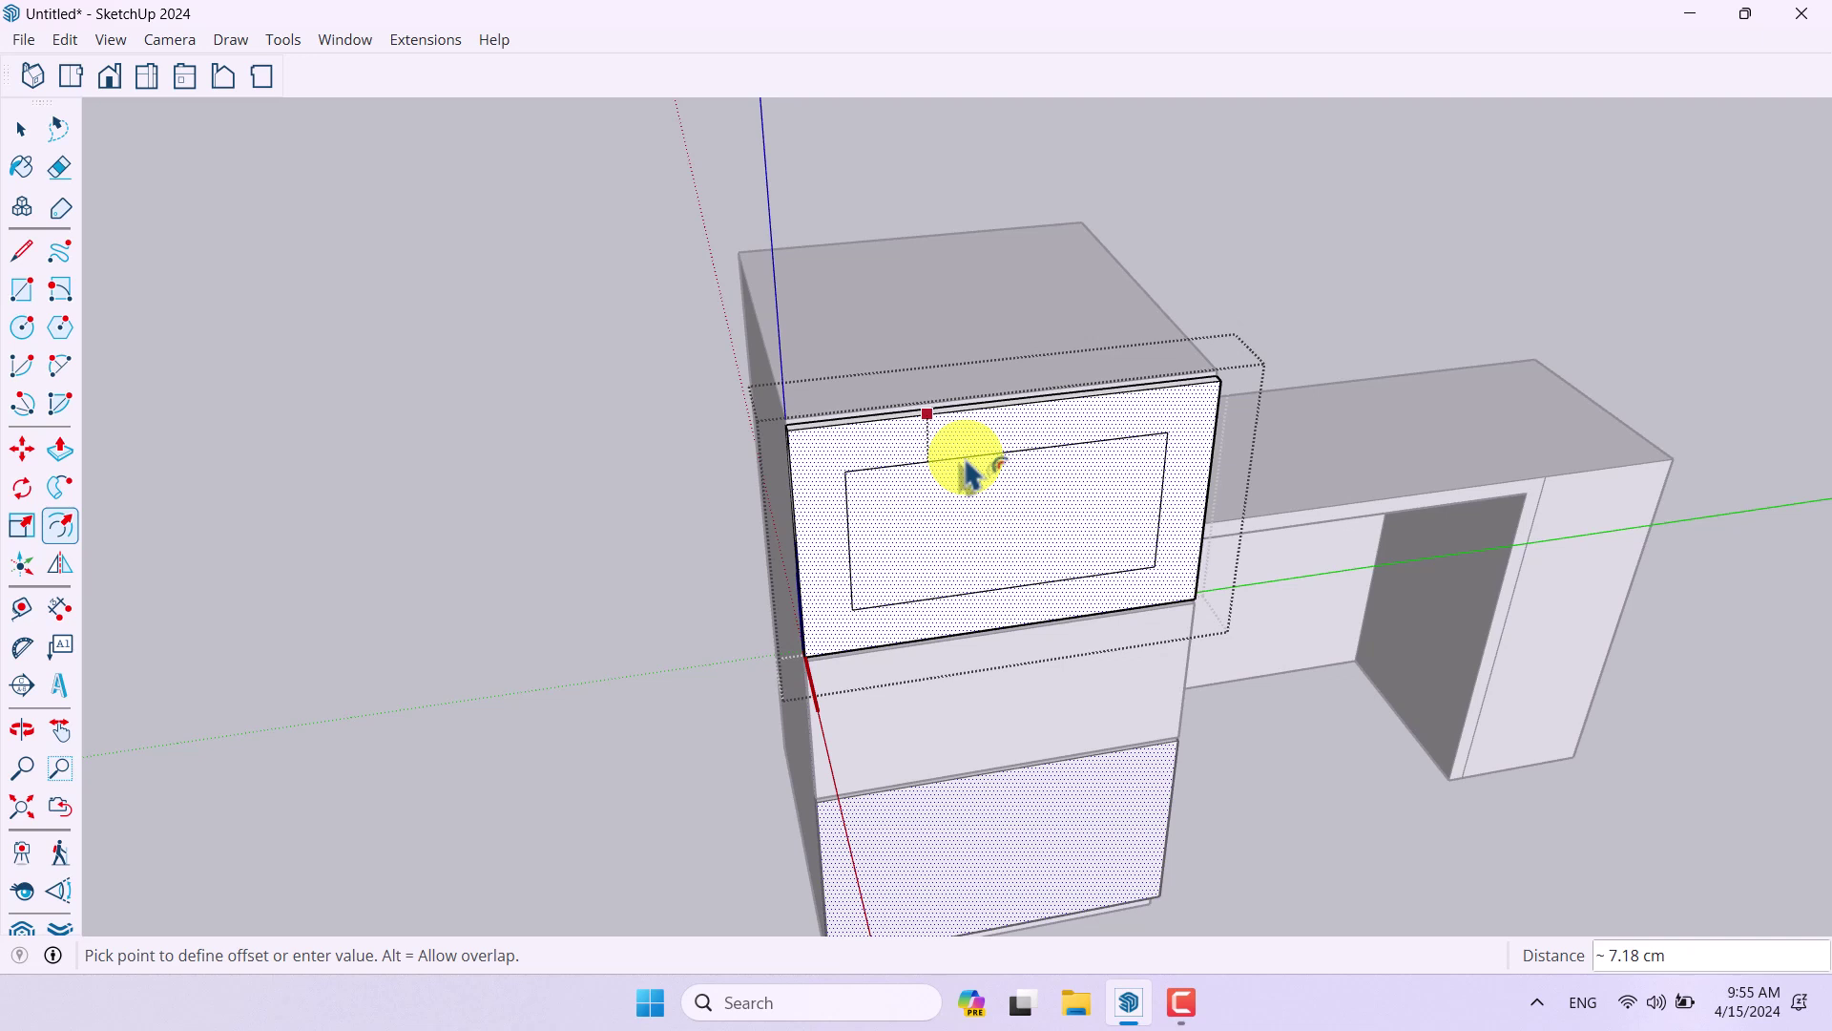
type("8")
key("Return")
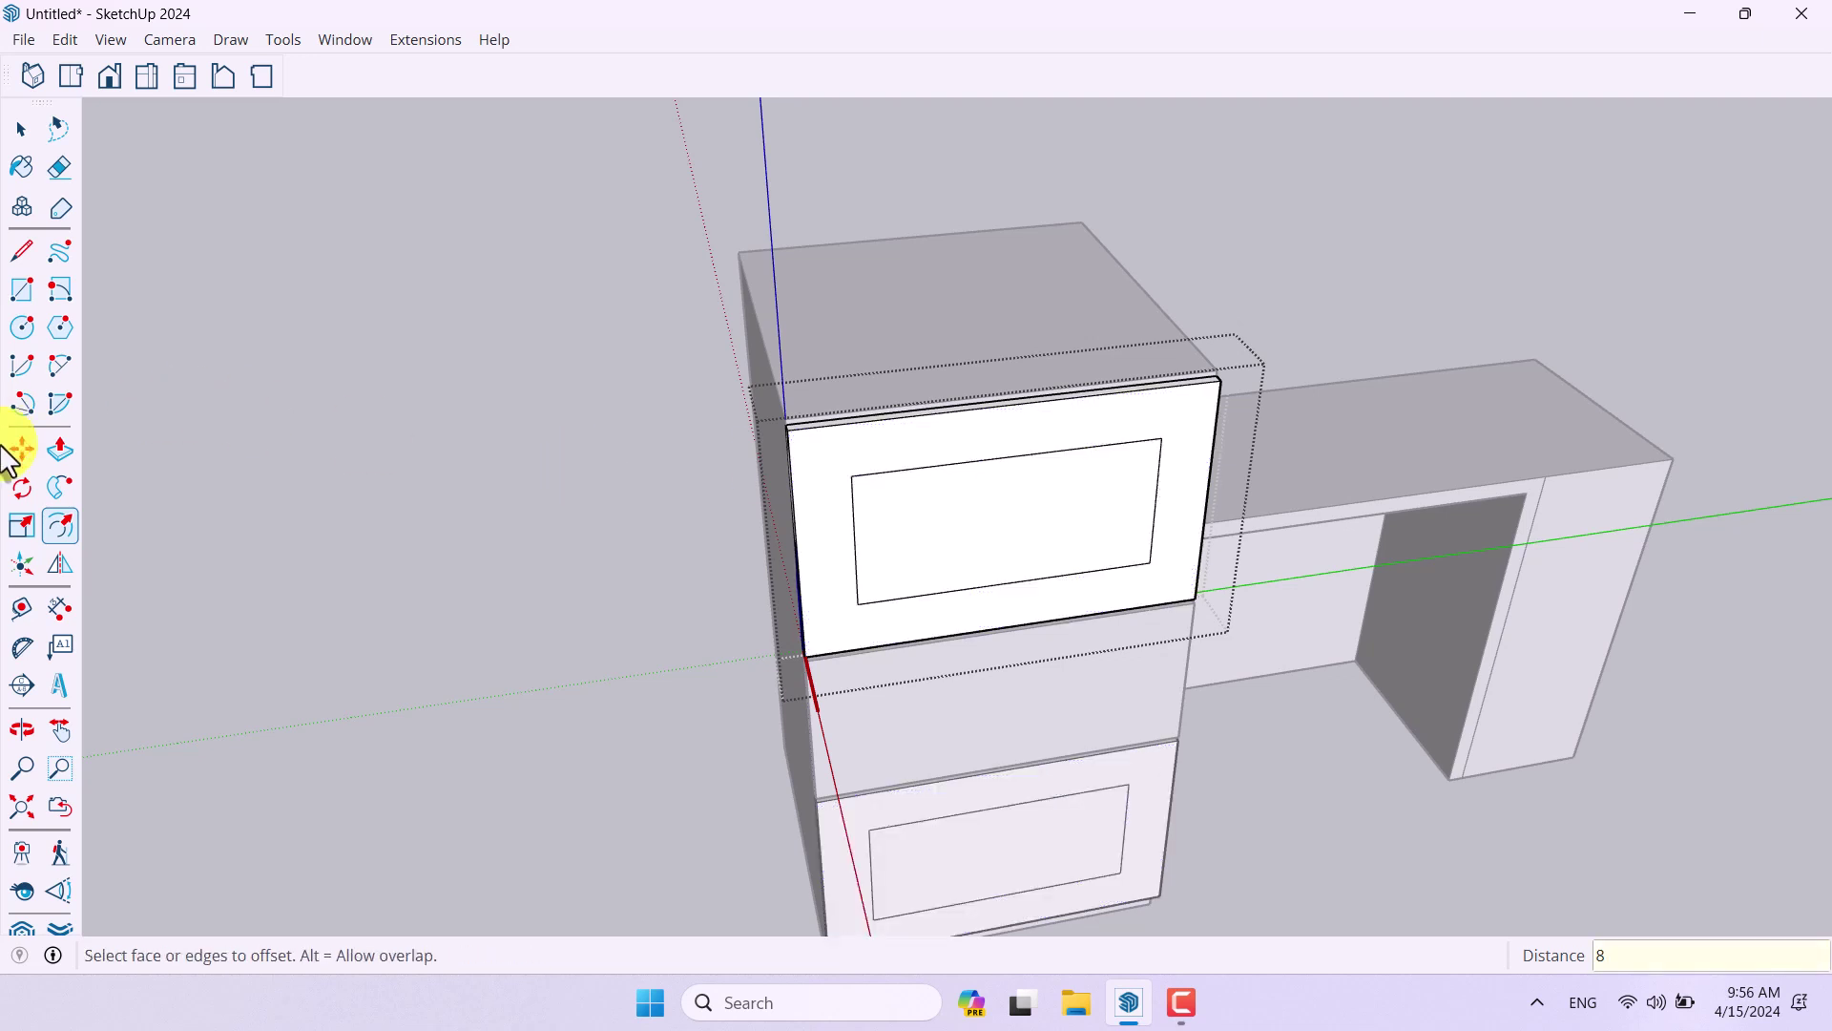
left_click(59, 451)
middle_click_drag(1051, 478, 1144, 458)
left_click(1140, 463)
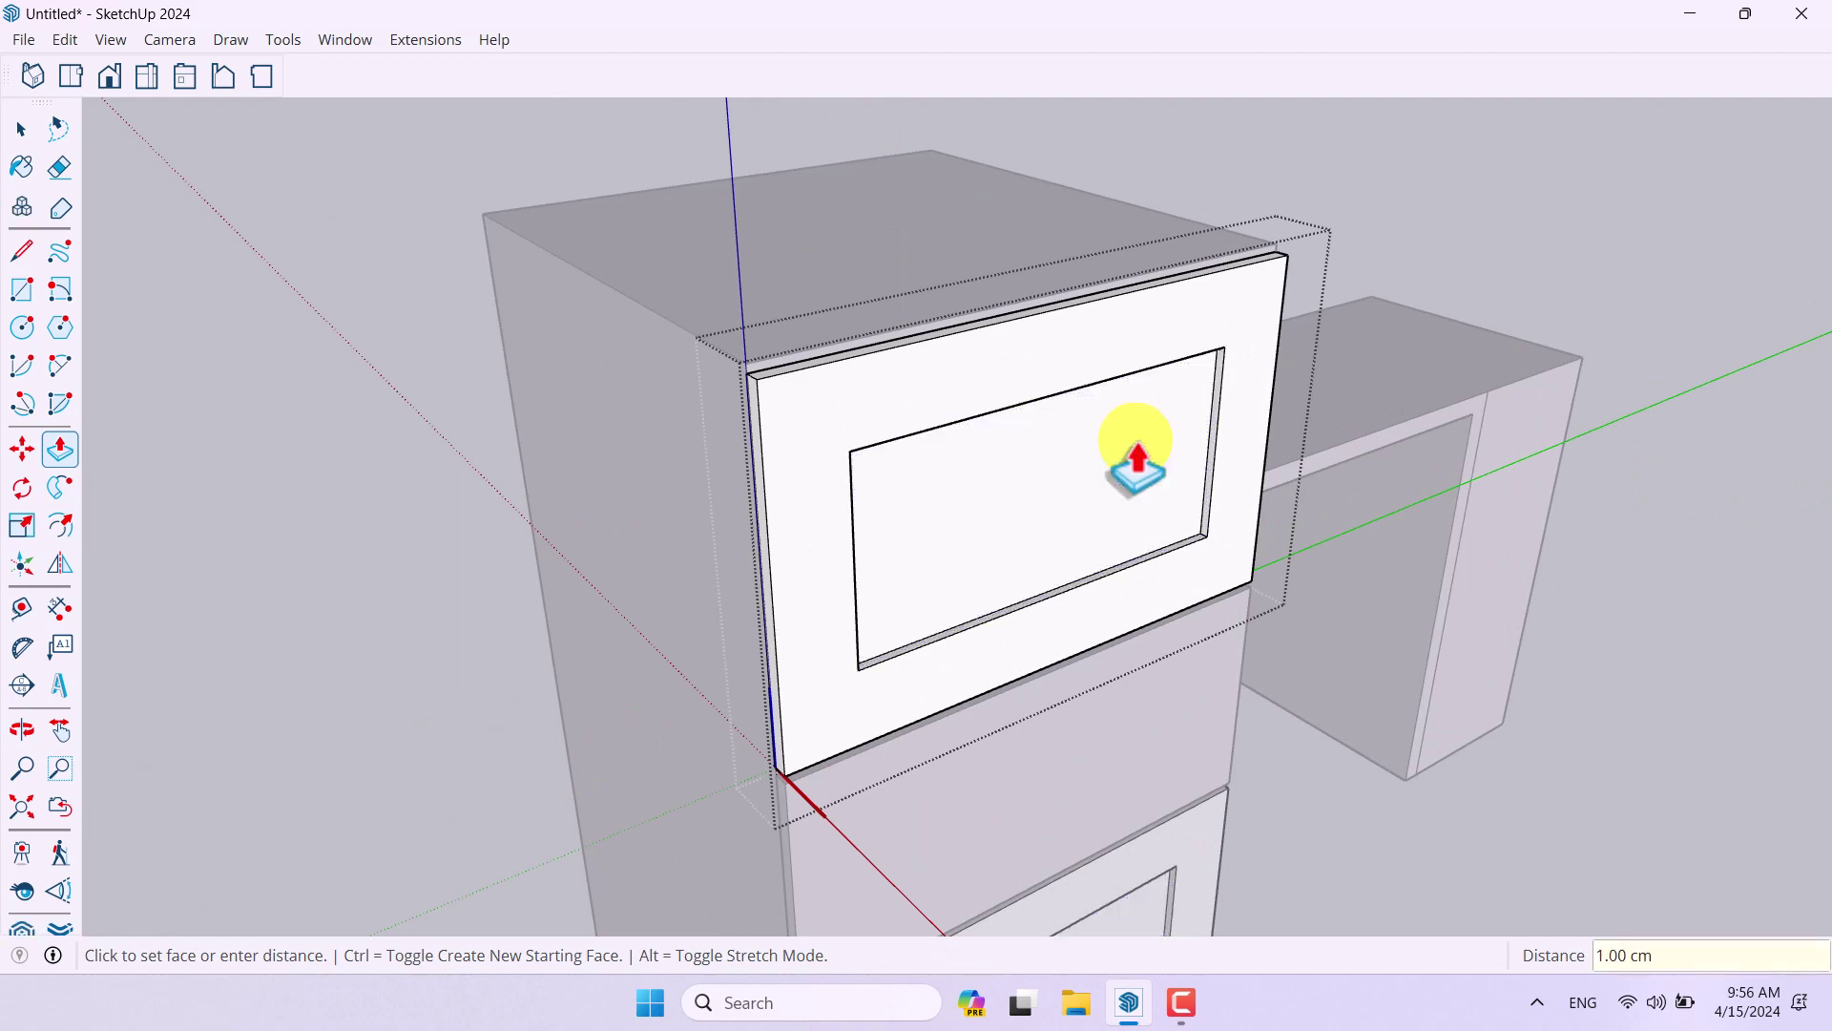
left_click(1136, 464)
scroll(1039, 585, "down", 6)
key("space")
Step: Add the 8 cm inset panel outline to the middle drawer front
key("o")
left_click_drag(867, 790, 540, 626)
key("space")
scroll(831, 602, "up", 5)
left_click(941, 634)
left_click(59, 526)
left_click(655, 655)
left_click(818, 675)
key("space")
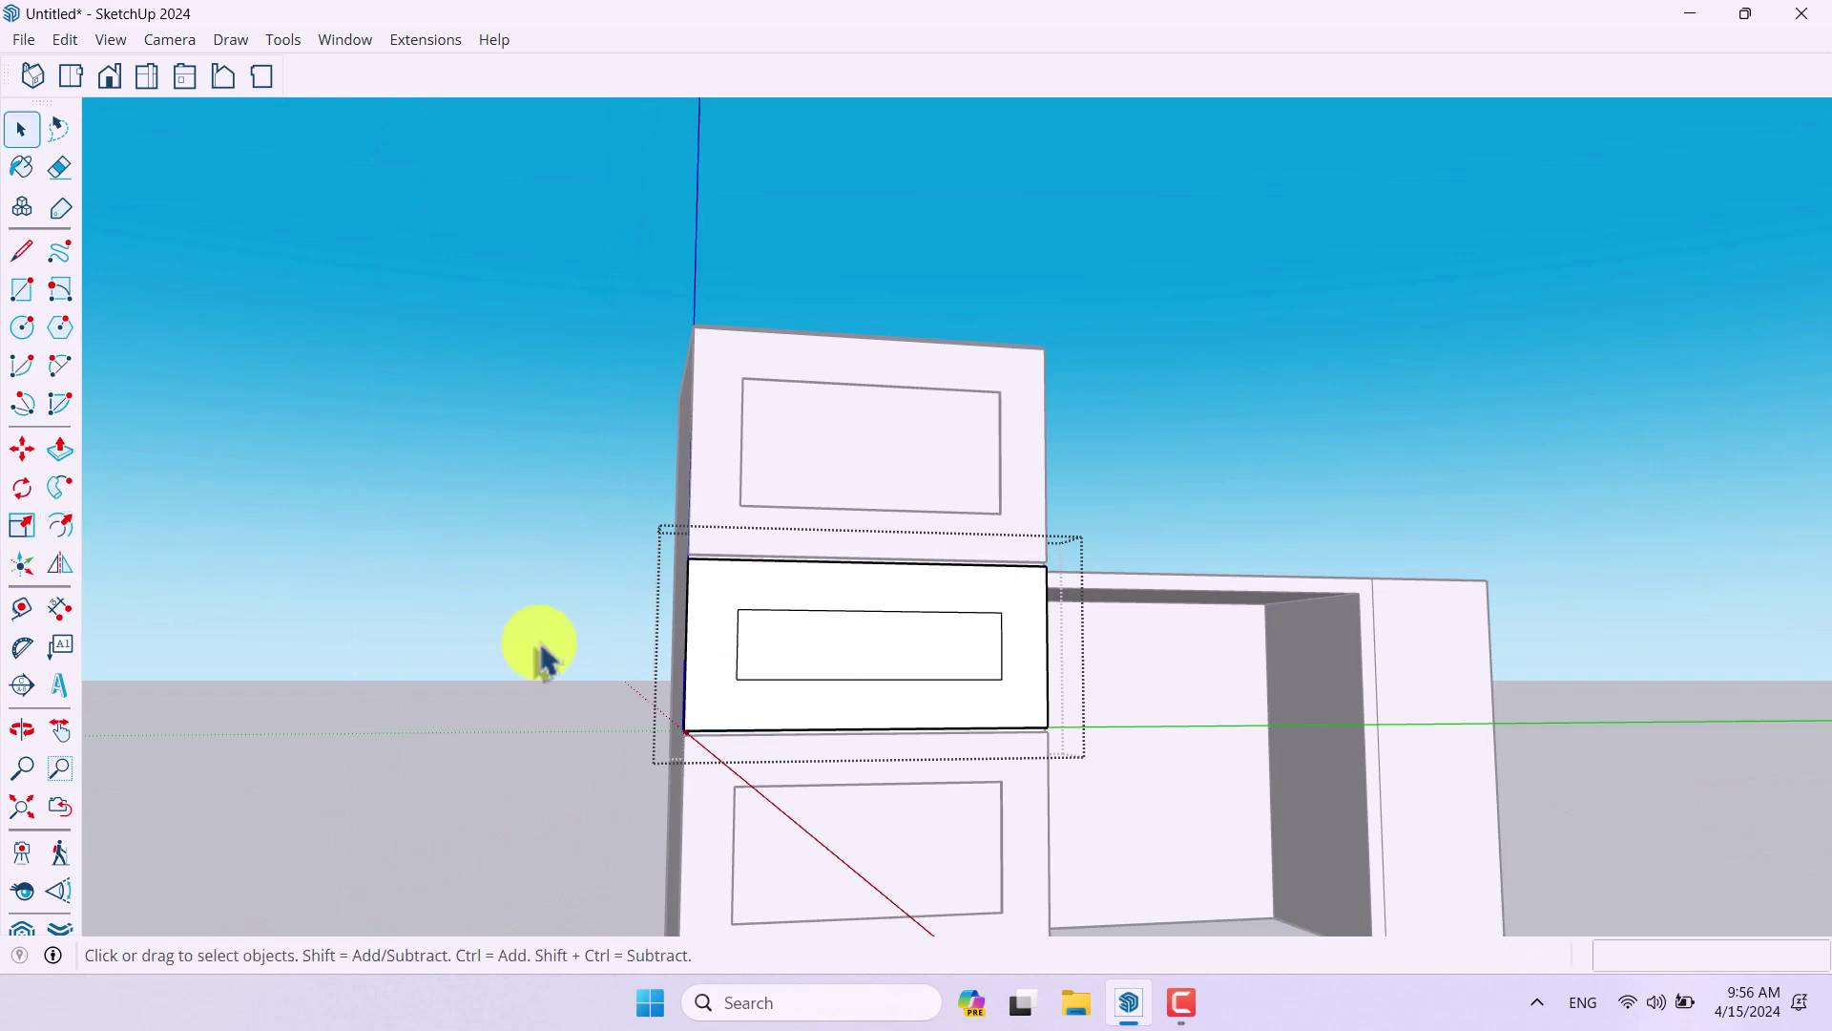
left_click(59, 453)
key("space")
scroll(1150, 409, "down", 5)
middle_click_drag(1149, 409, 1268, 769)
scroll(903, 409, "up", 3)
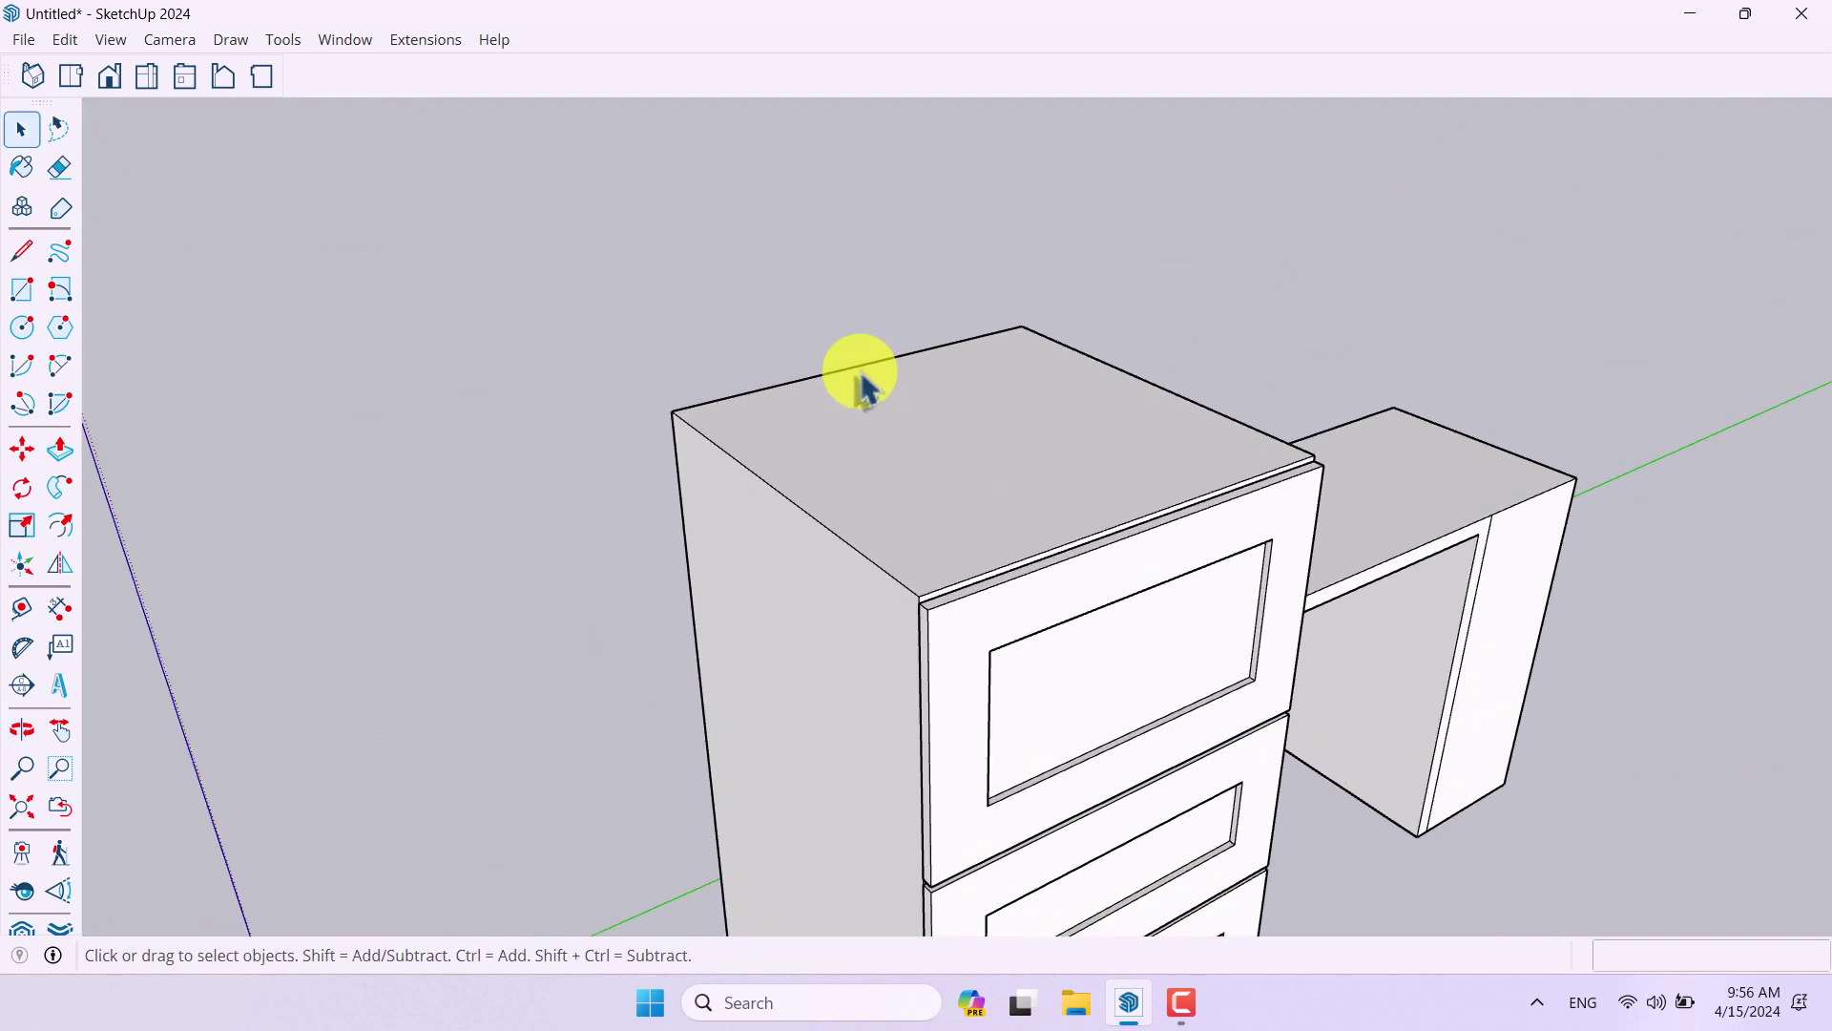
Step: Draw a rectangle across the cabinet top and raise it 3 cm into a slab
left_click(23, 291)
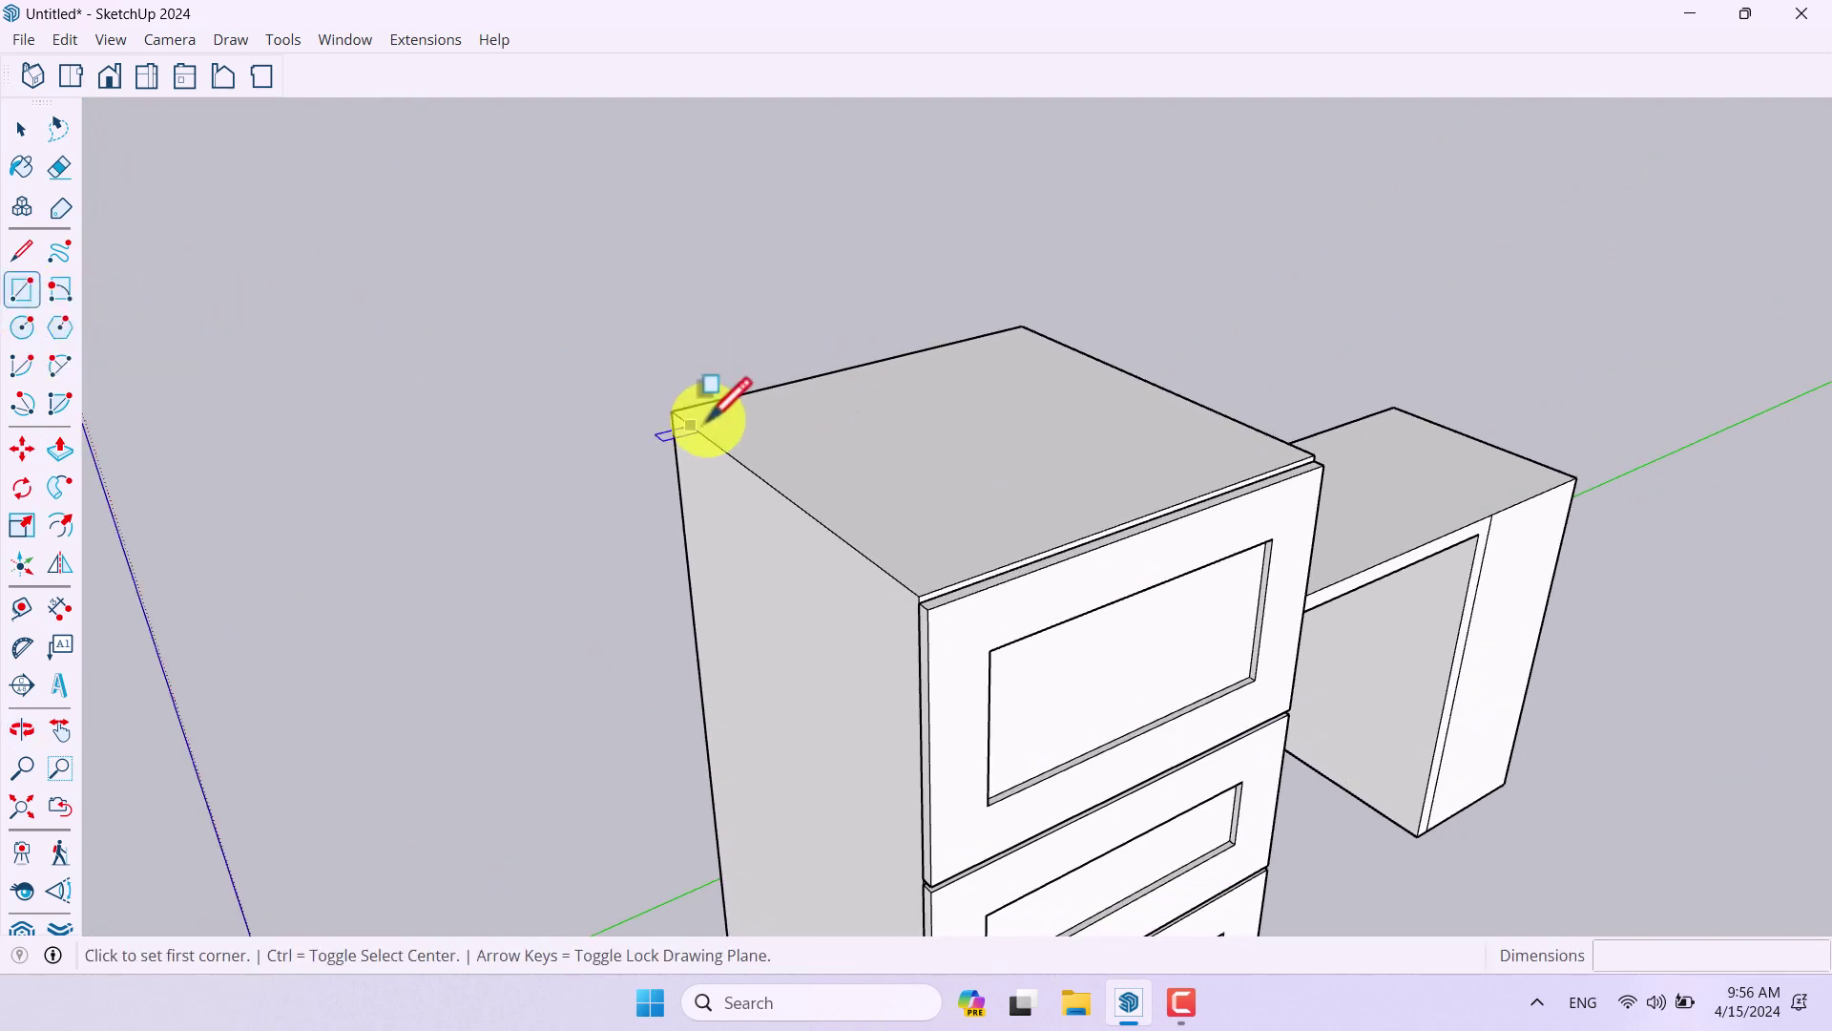
left_click(672, 411)
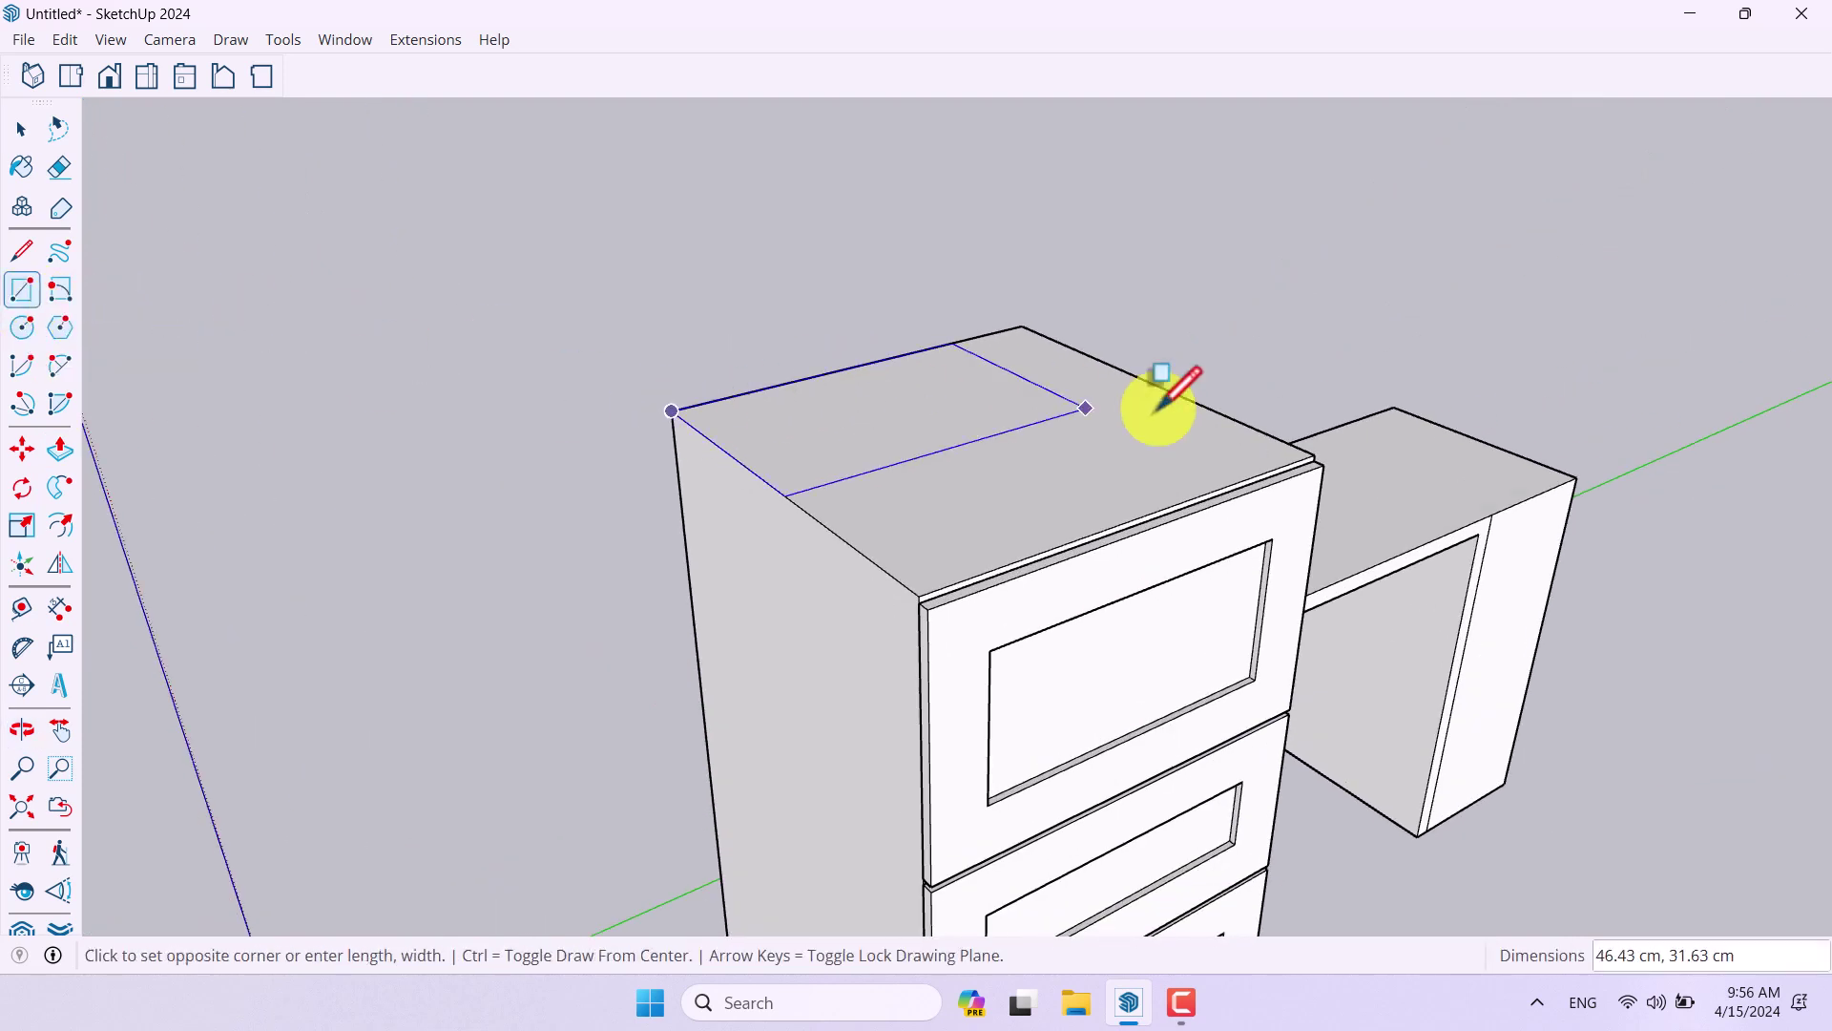
left_click(1314, 455)
left_click(59, 449)
left_click(833, 500)
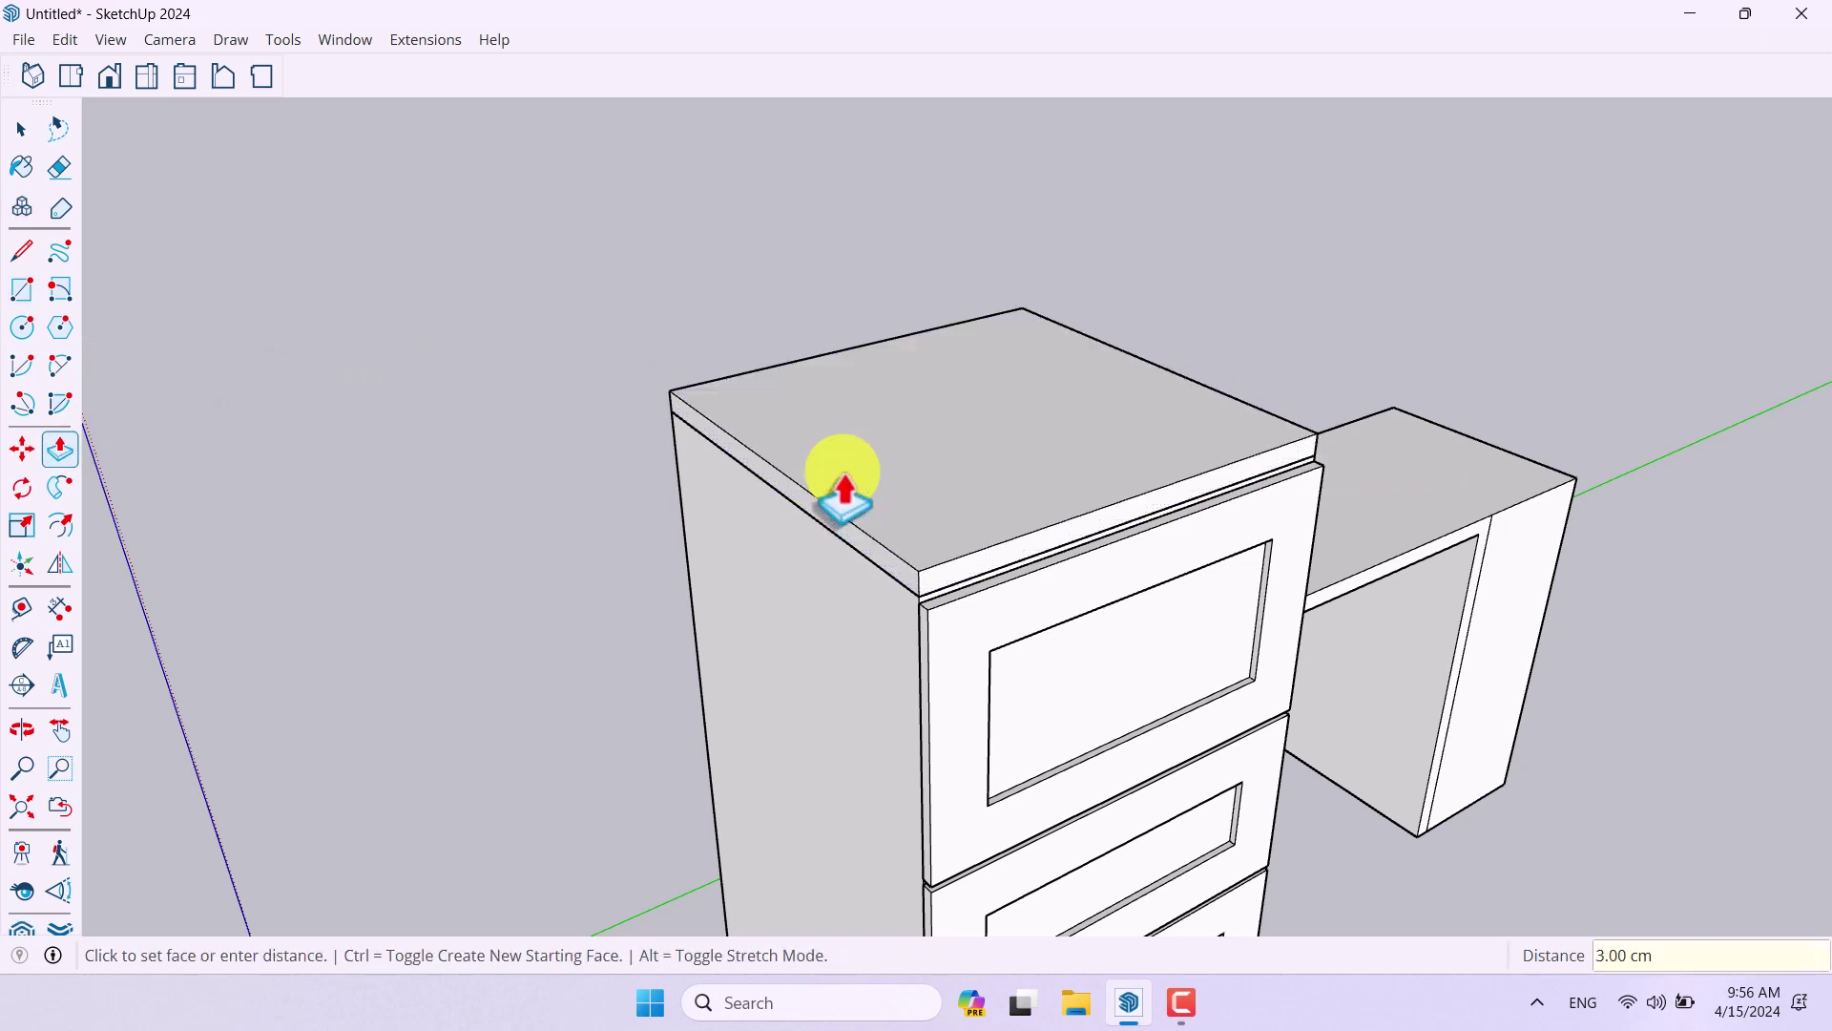
left_click(838, 483)
scroll(1096, 327, "down", 3)
scroll(1078, 401, "up", 4)
Step: Pull the slab's front face out for a small overhang and group the slab
left_click(1060, 451)
left_click(1034, 472)
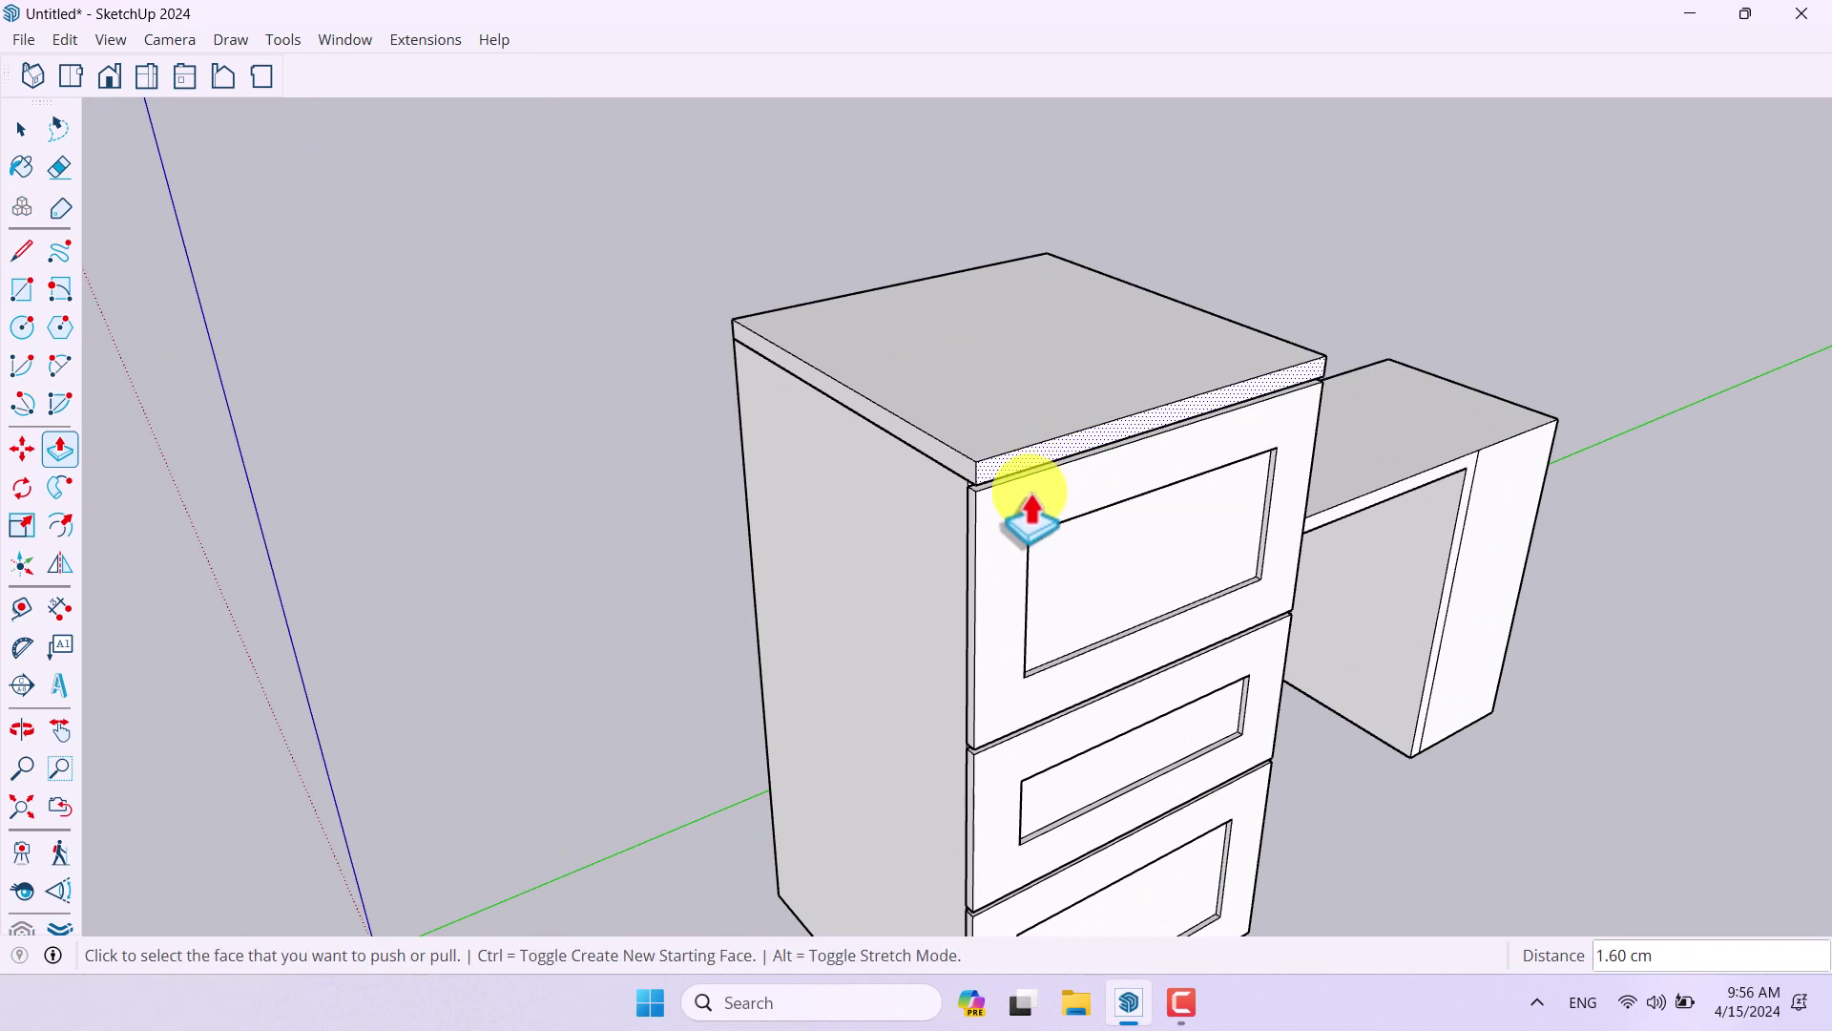
key("space")
scroll(1027, 500, "down", 2)
left_click(965, 410)
right_click(965, 411)
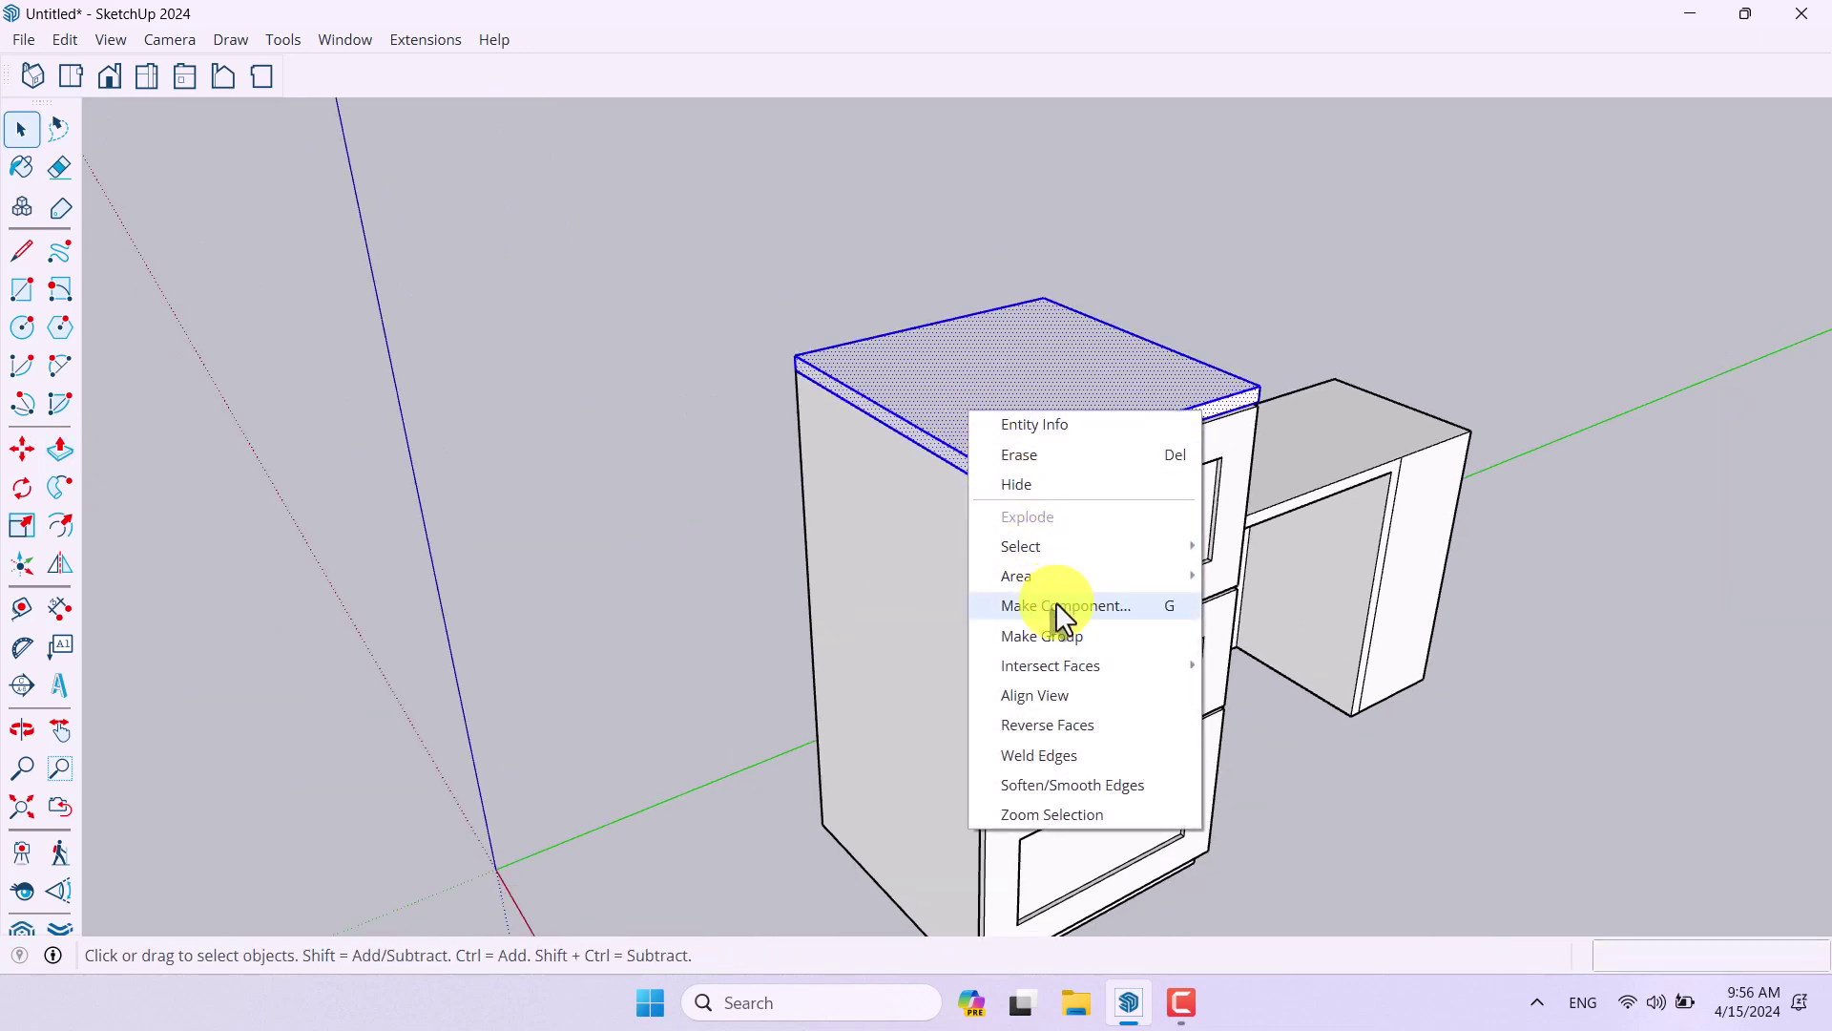
left_click(1054, 627)
scroll(687, 523, "down", 3)
Step: Orbit around to the desk and open the desk group for editing
left_click(1277, 854)
middle_click_drag(1277, 855, 1137, 649)
scroll(1222, 610, "up", 3)
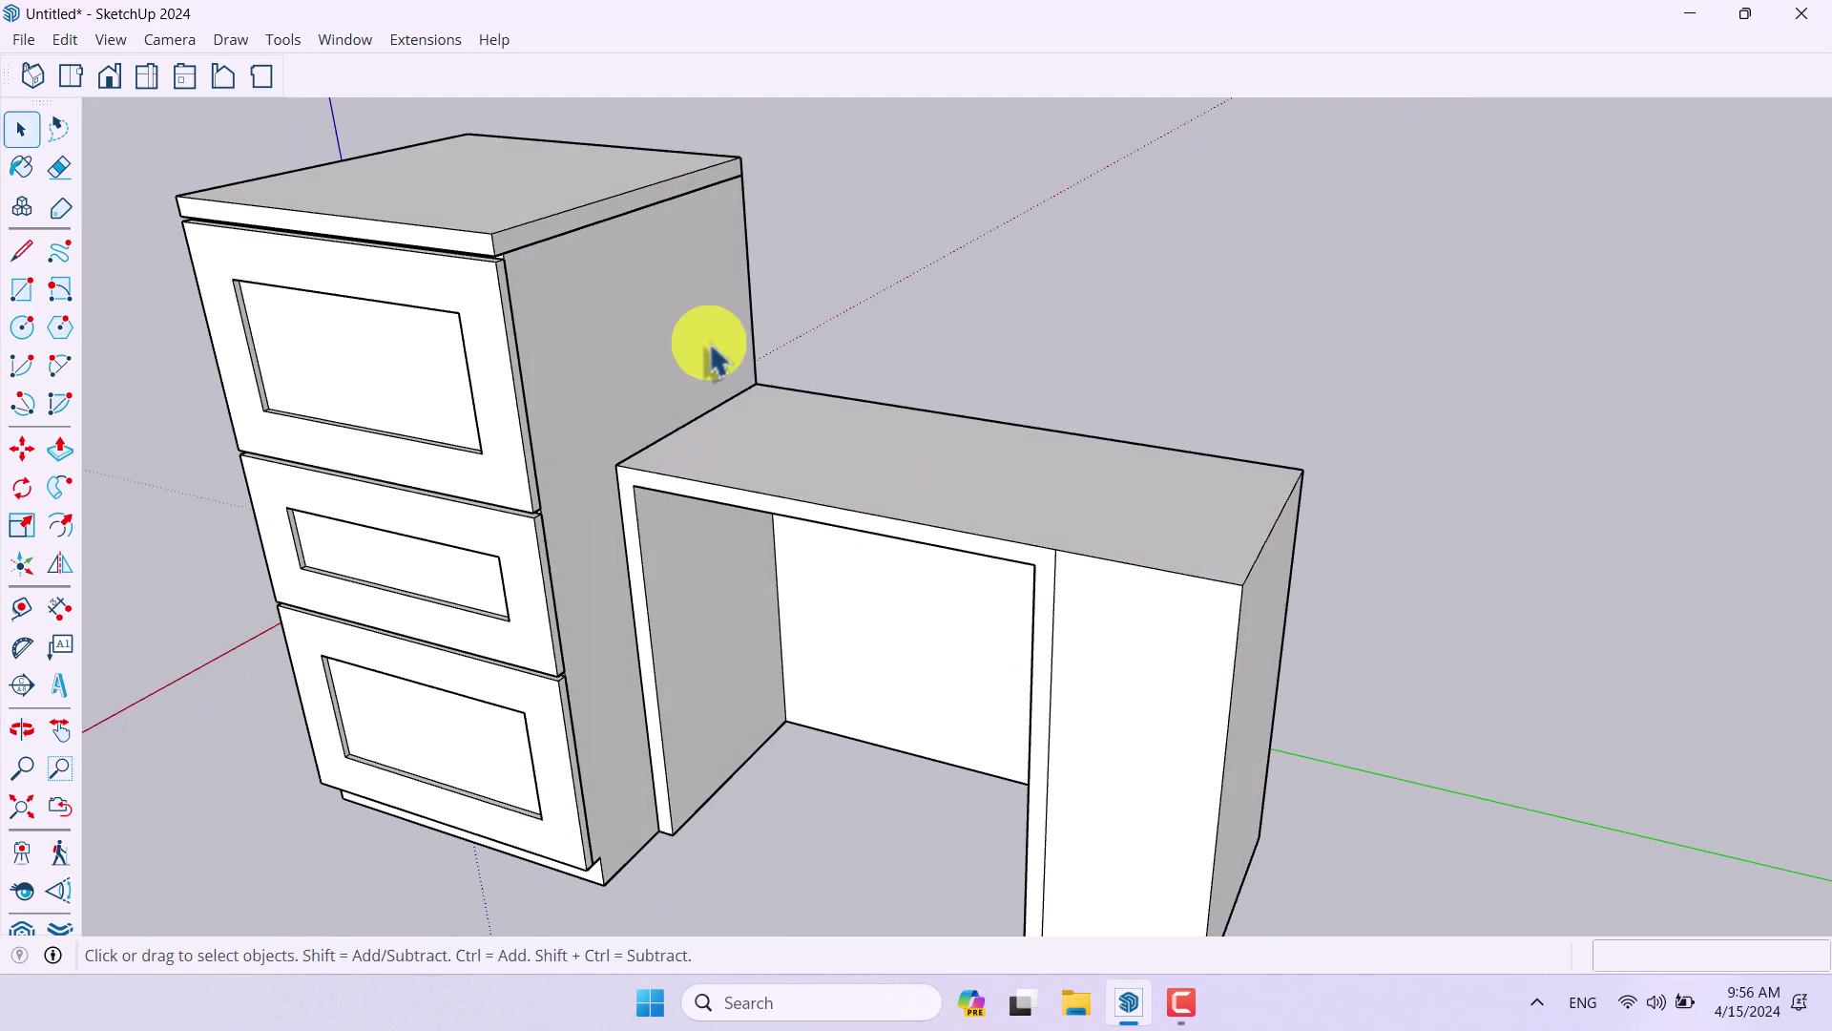
scroll(1005, 518, "down", 2)
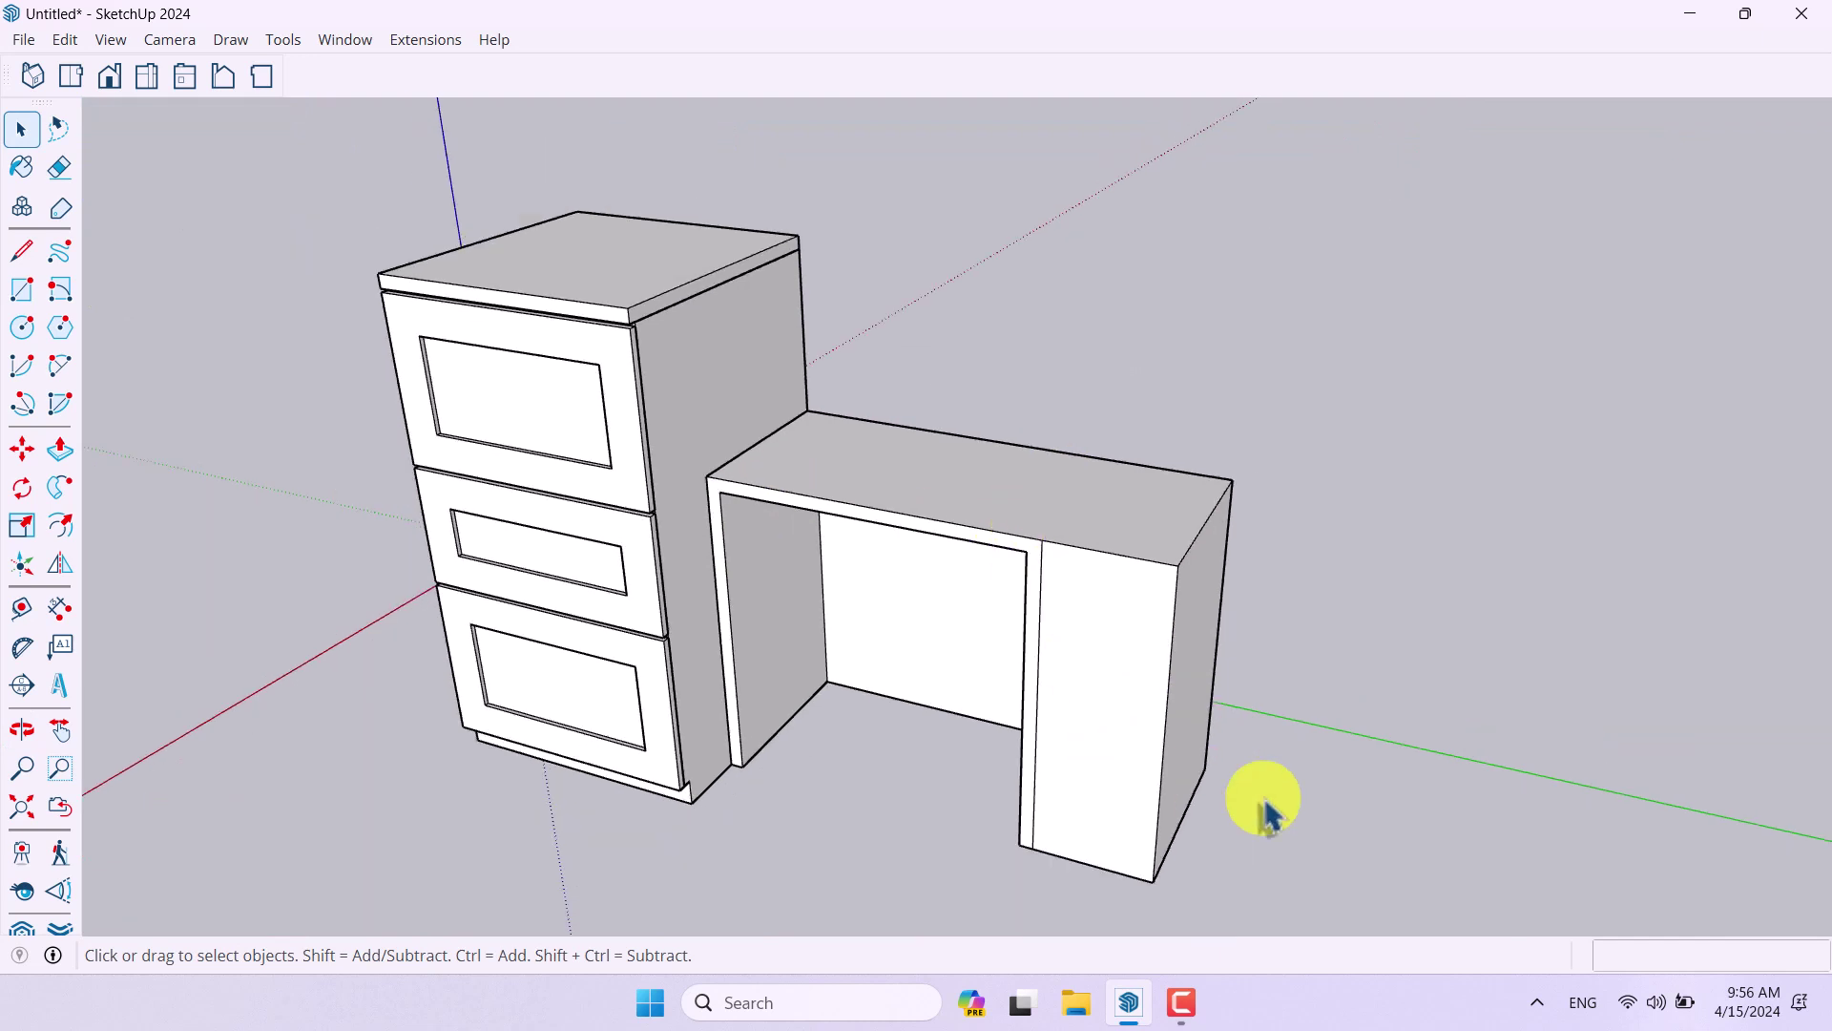
double_click(1129, 810)
scroll(1129, 811, "up", 2)
scroll(1122, 830, "down", 4)
scroll(613, 499, "up", 5)
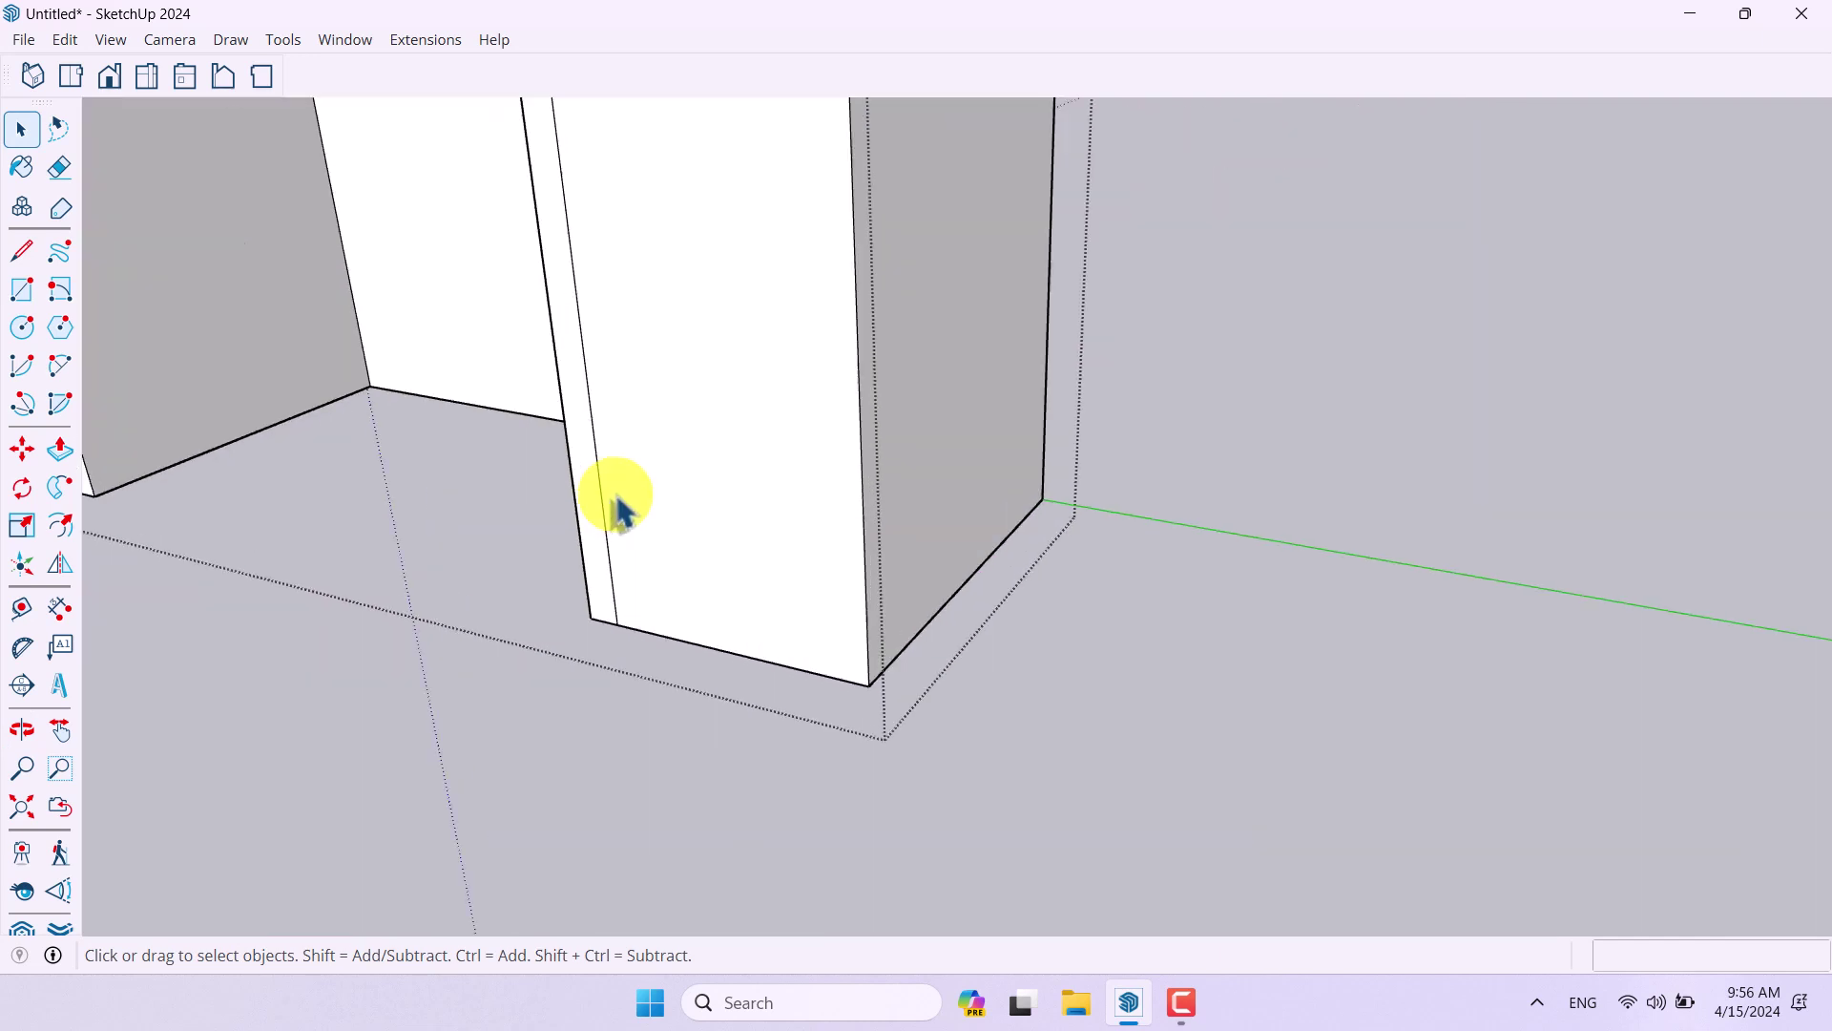
Step: Copy the pedestal's bottom edge 6 cm up and recess that bottom strip 2 cm
left_click(22, 448)
key("ctrl")
left_click(617, 652)
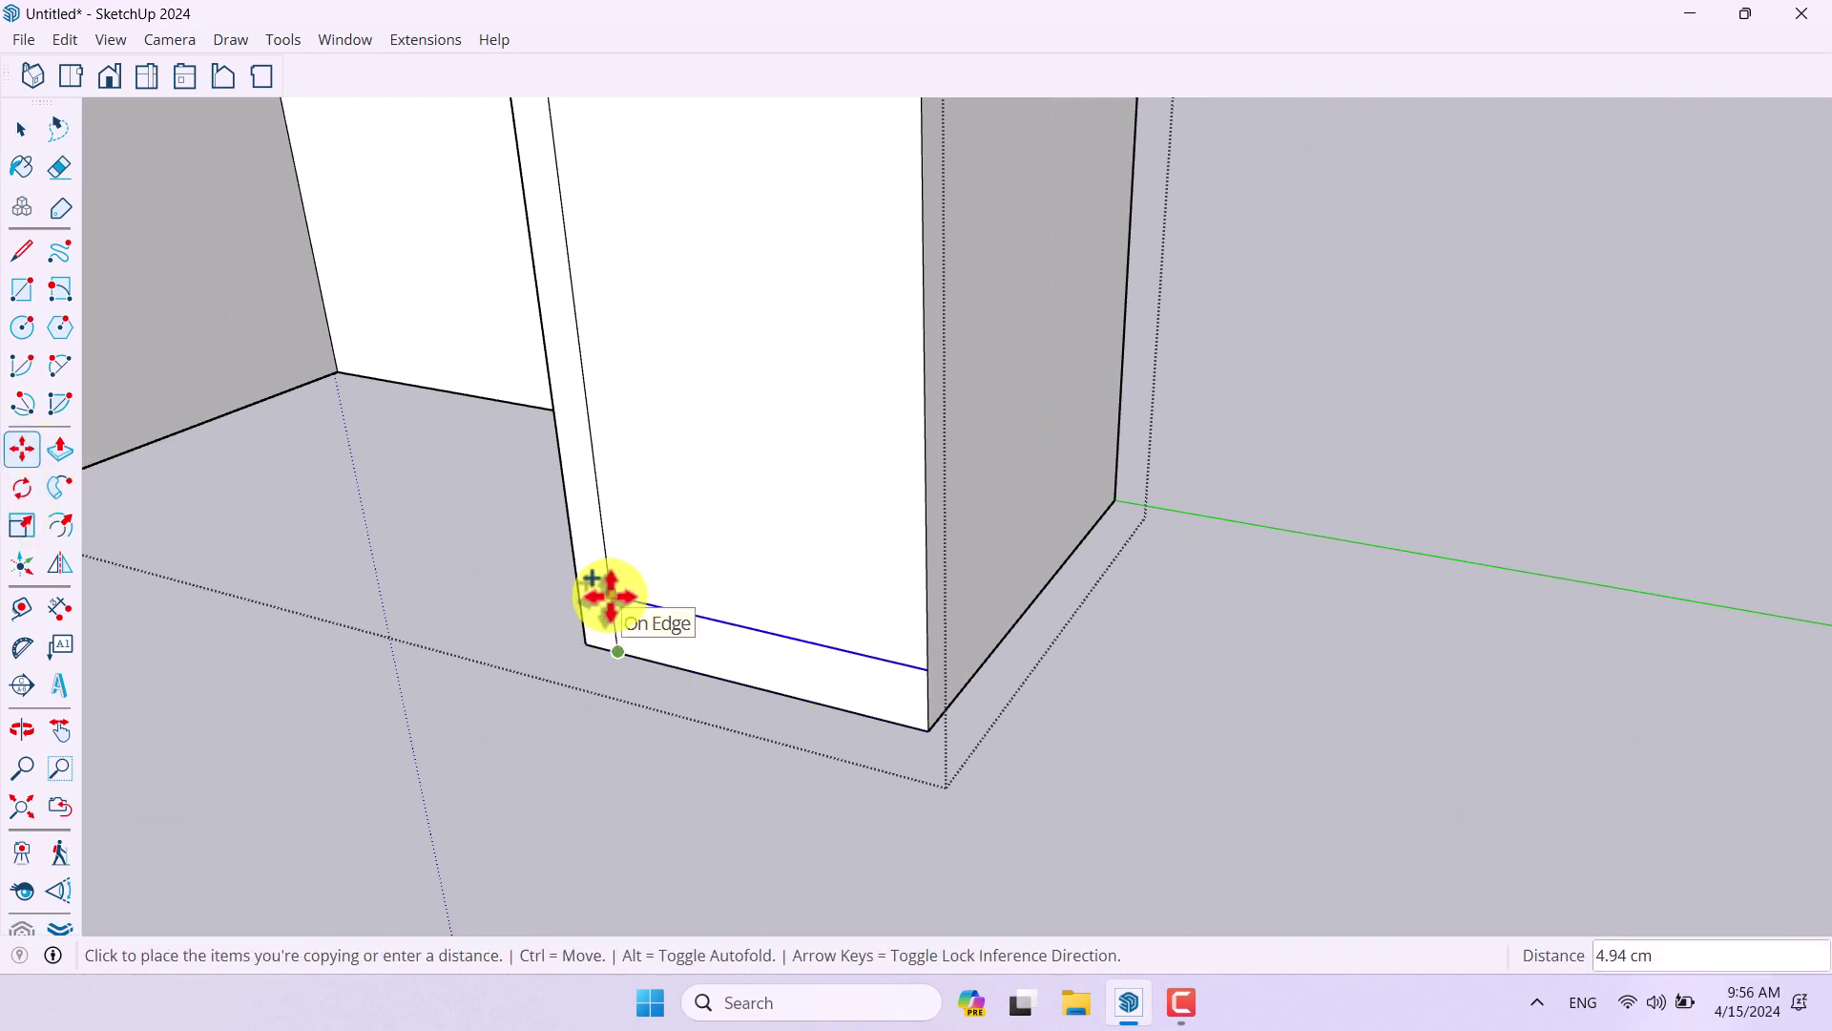
type("6")
key("Return")
left_click(60, 448)
left_click(714, 668)
type("2")
key("Return")
scroll(933, 736, "down", 5)
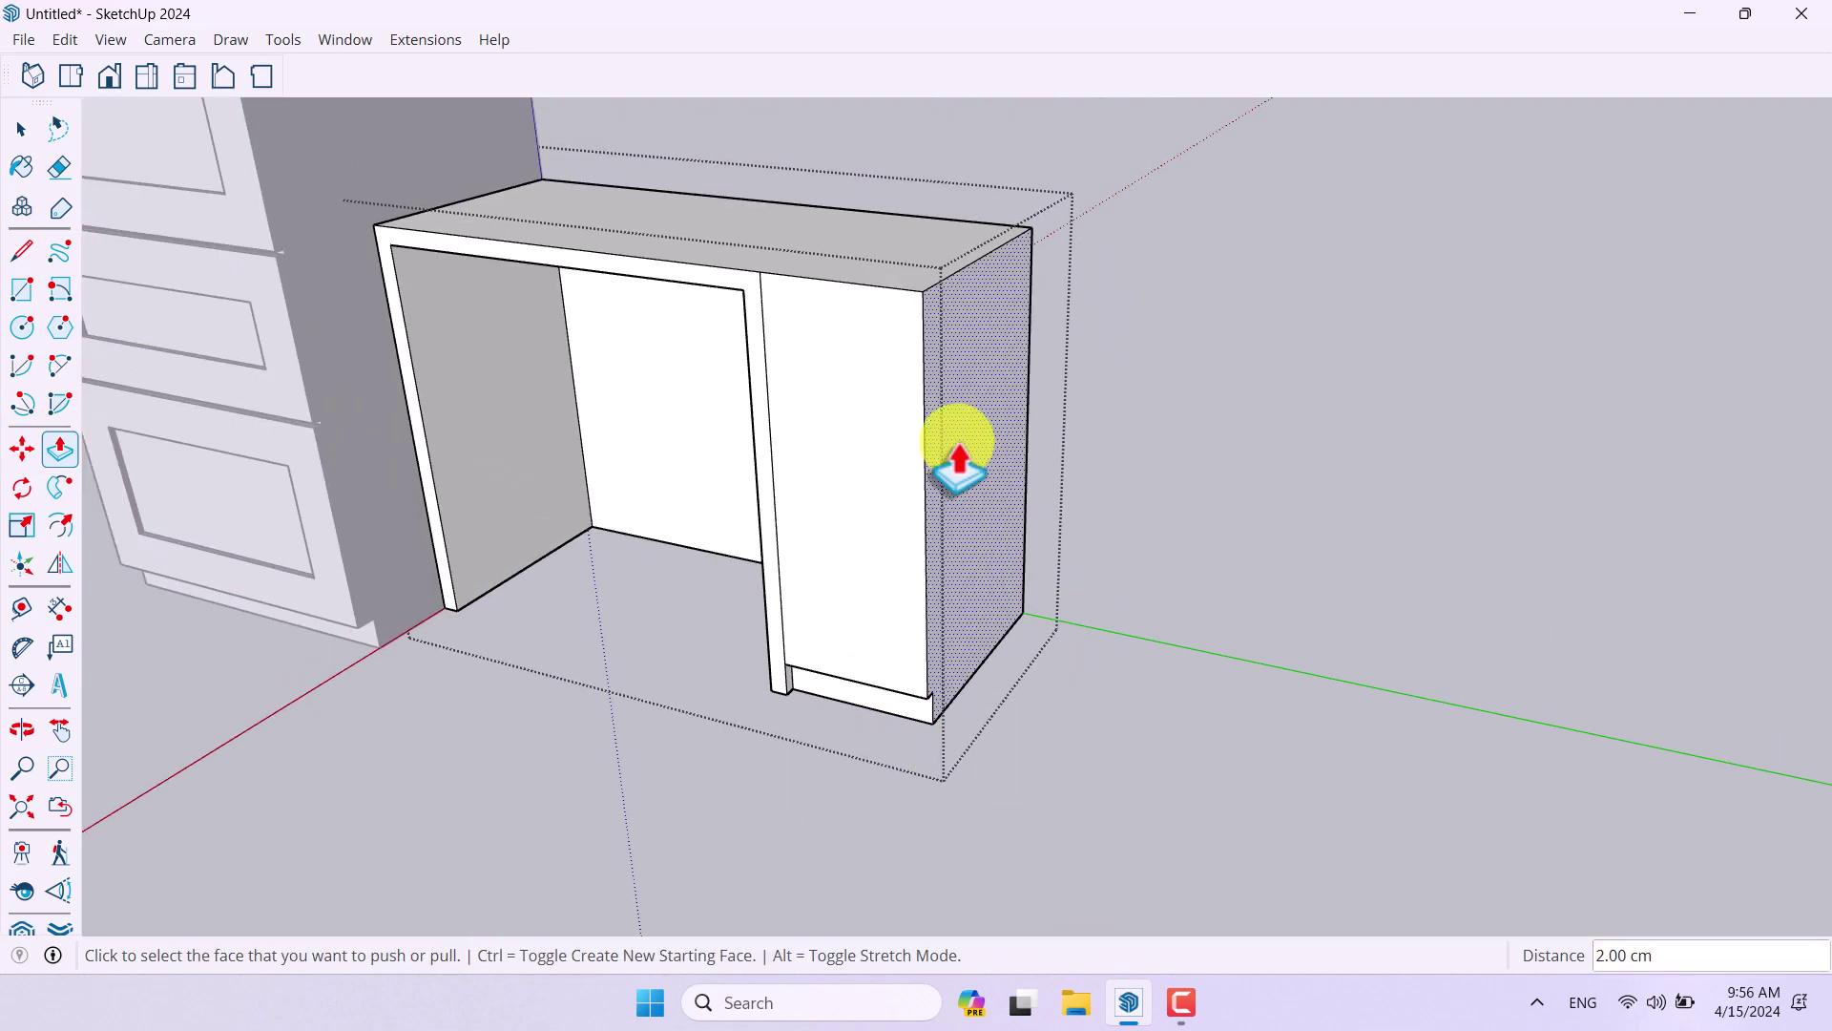
key("space")
scroll(916, 382, "up", 2)
Step: Copy the panel's bottom edge to its top and add a divider at the midpoint
left_click(872, 291)
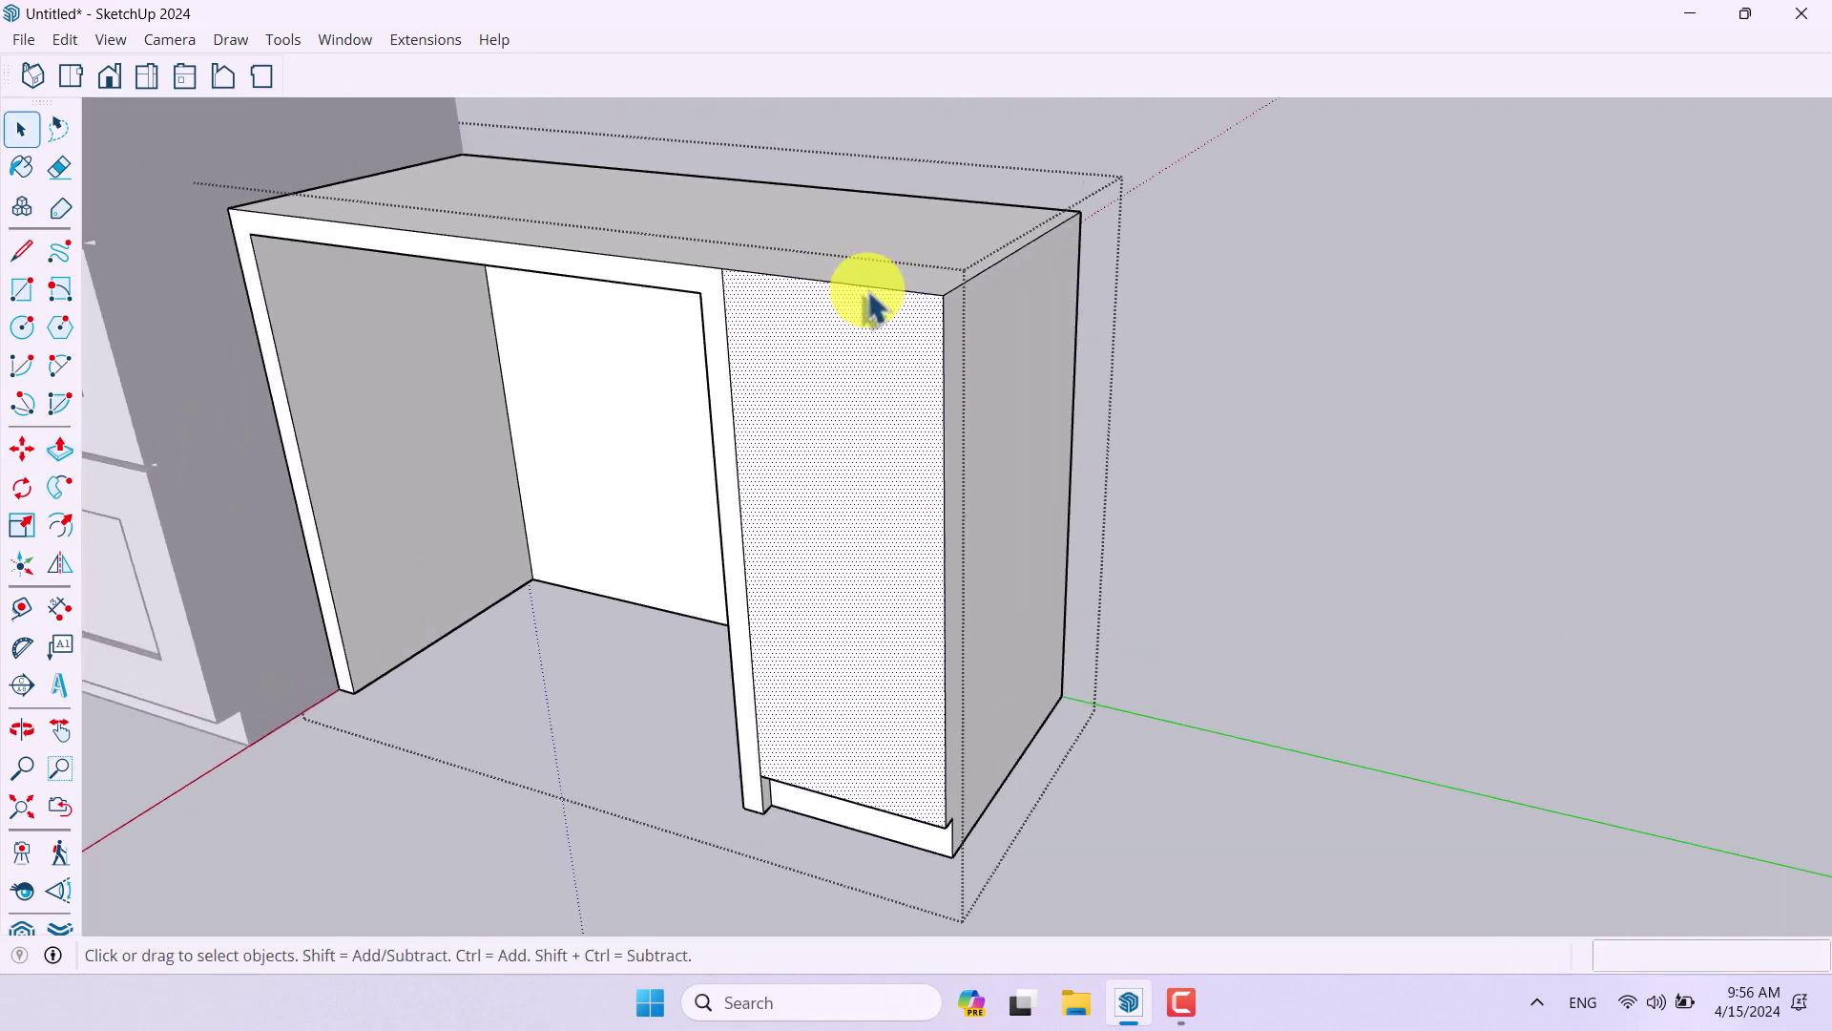
left_click(836, 798)
left_click(21, 448)
key("ctrl")
left_click(760, 777)
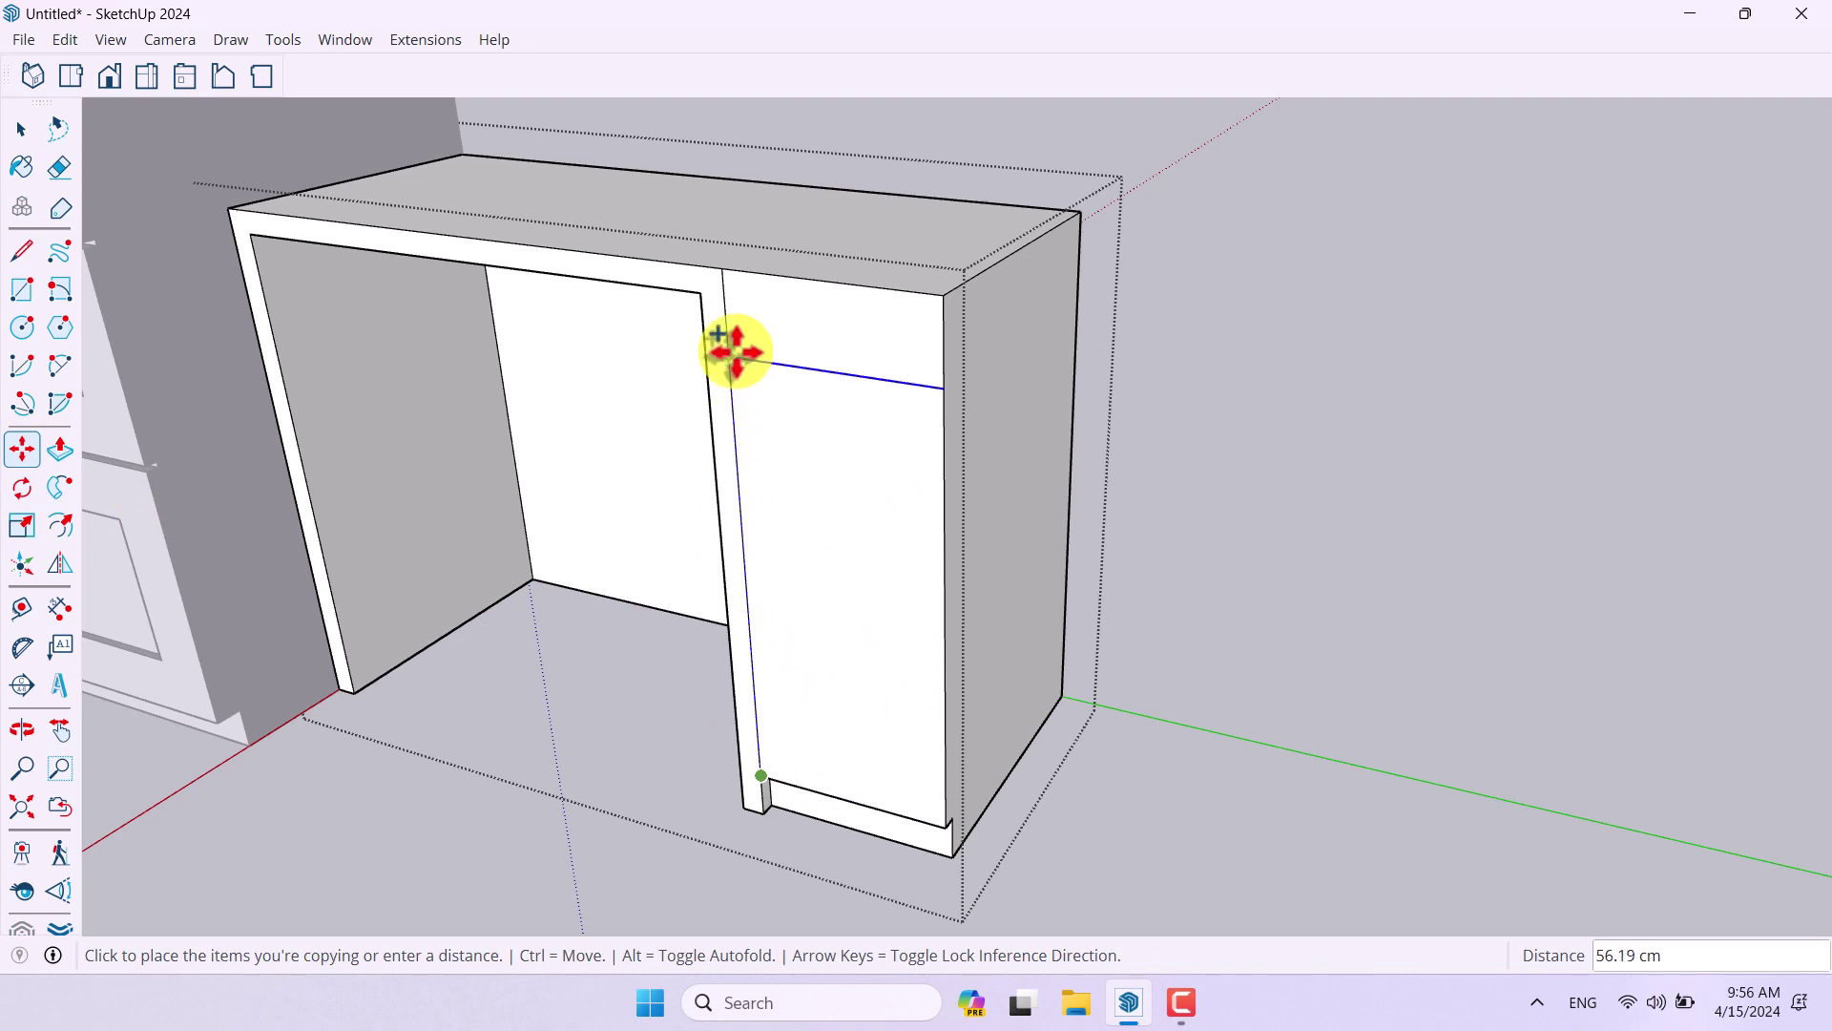
left_click(723, 297)
left_click(724, 294)
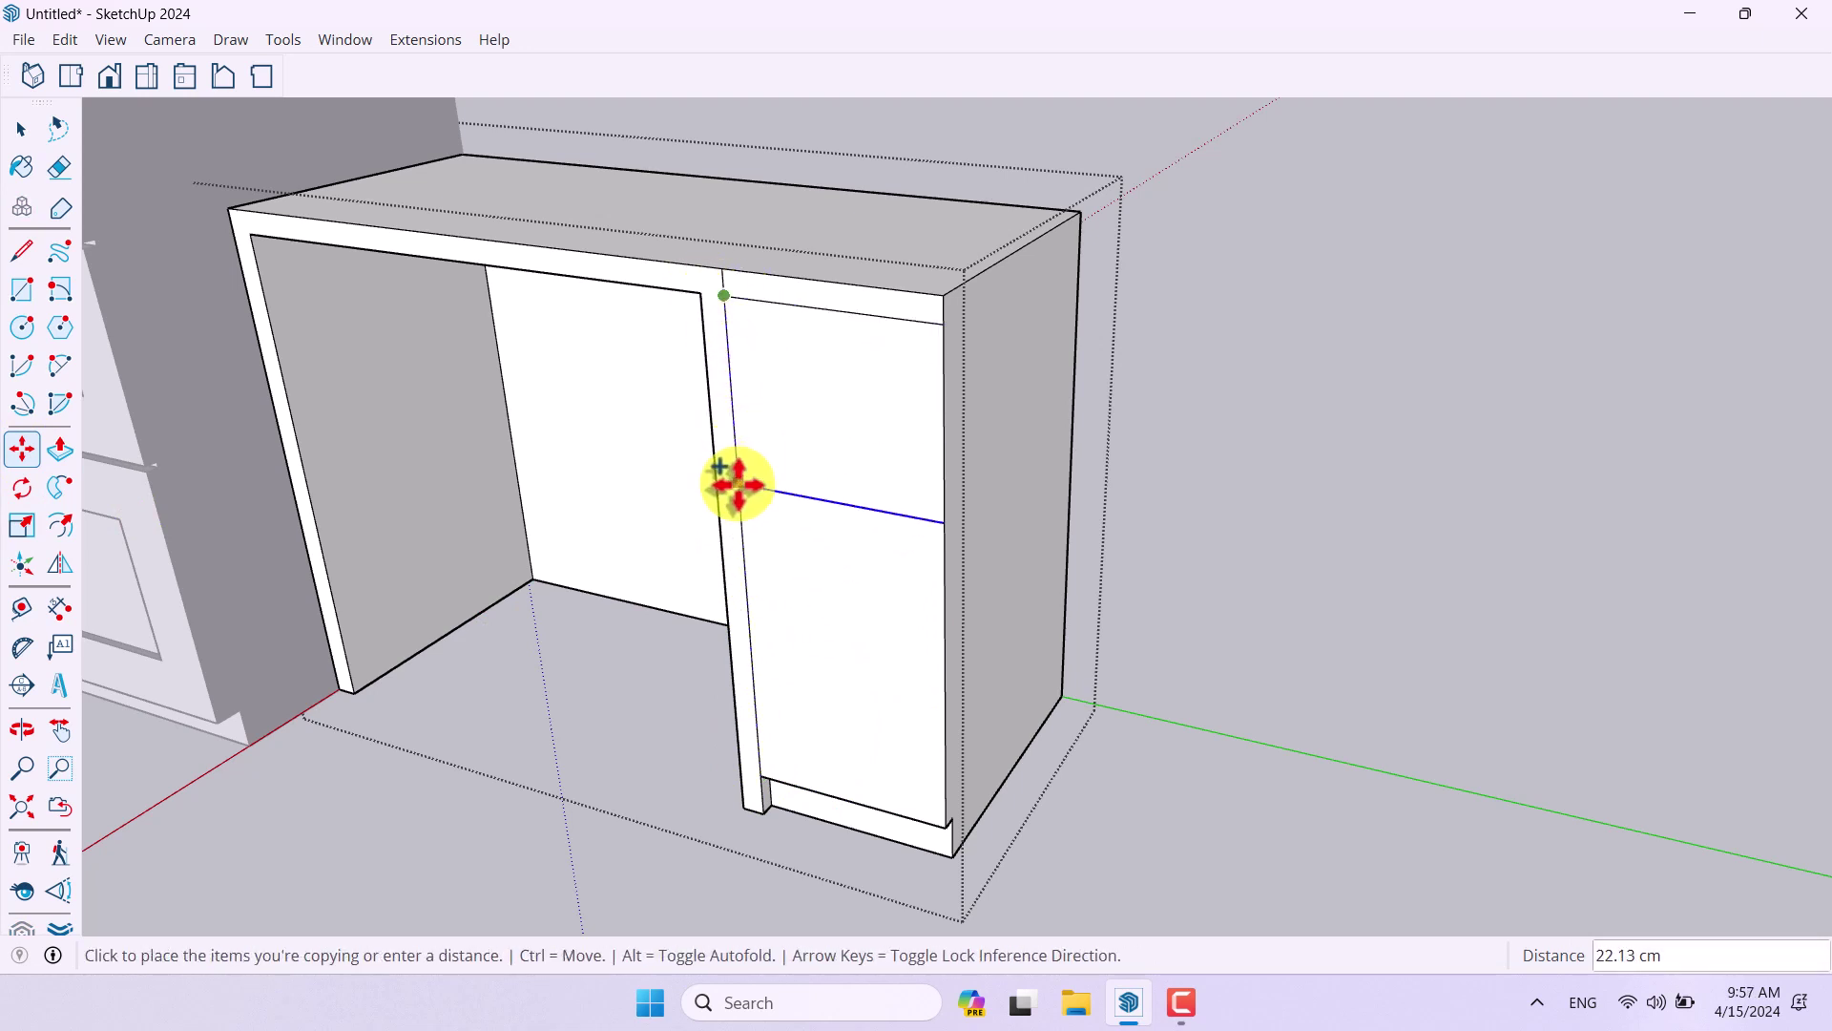
left_click(749, 566)
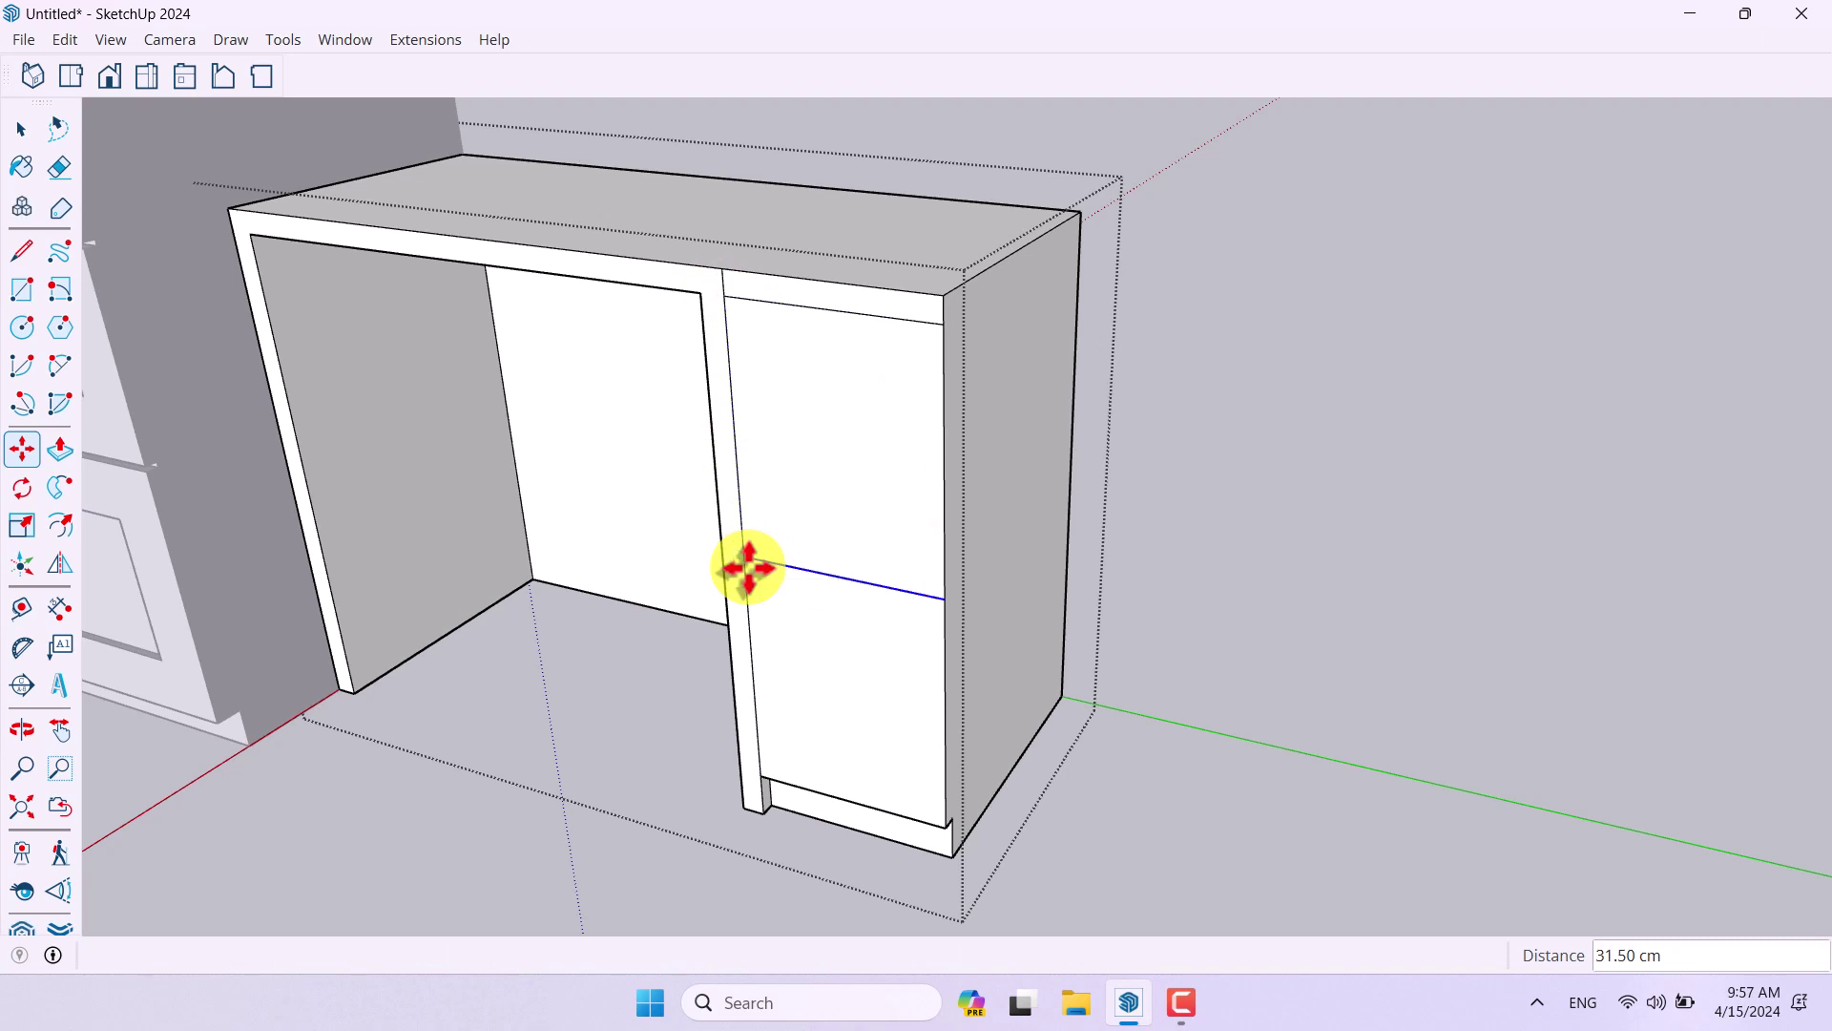
Step: Select the desk group and zoom out to view both units
scroll(986, 634, "down", 4)
key("space")
scroll(964, 478, "up", 5)
scroll(964, 477, "up", 1)
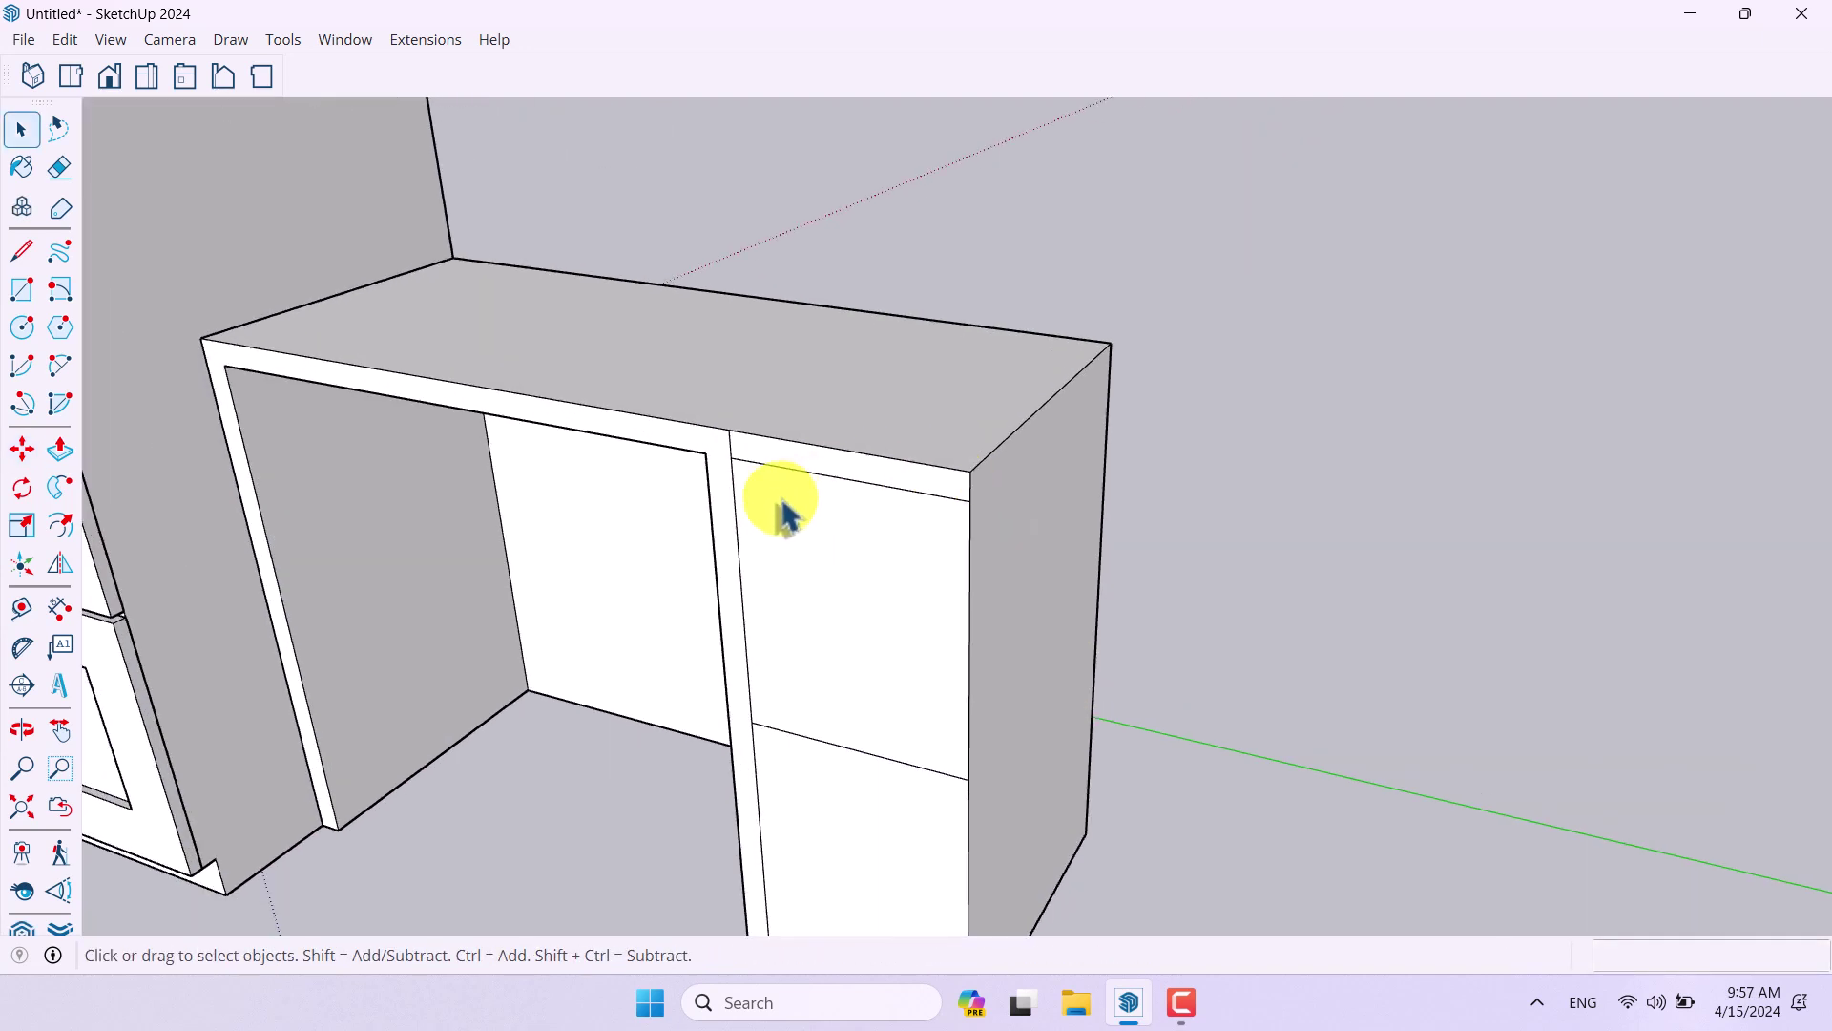
left_click(783, 515)
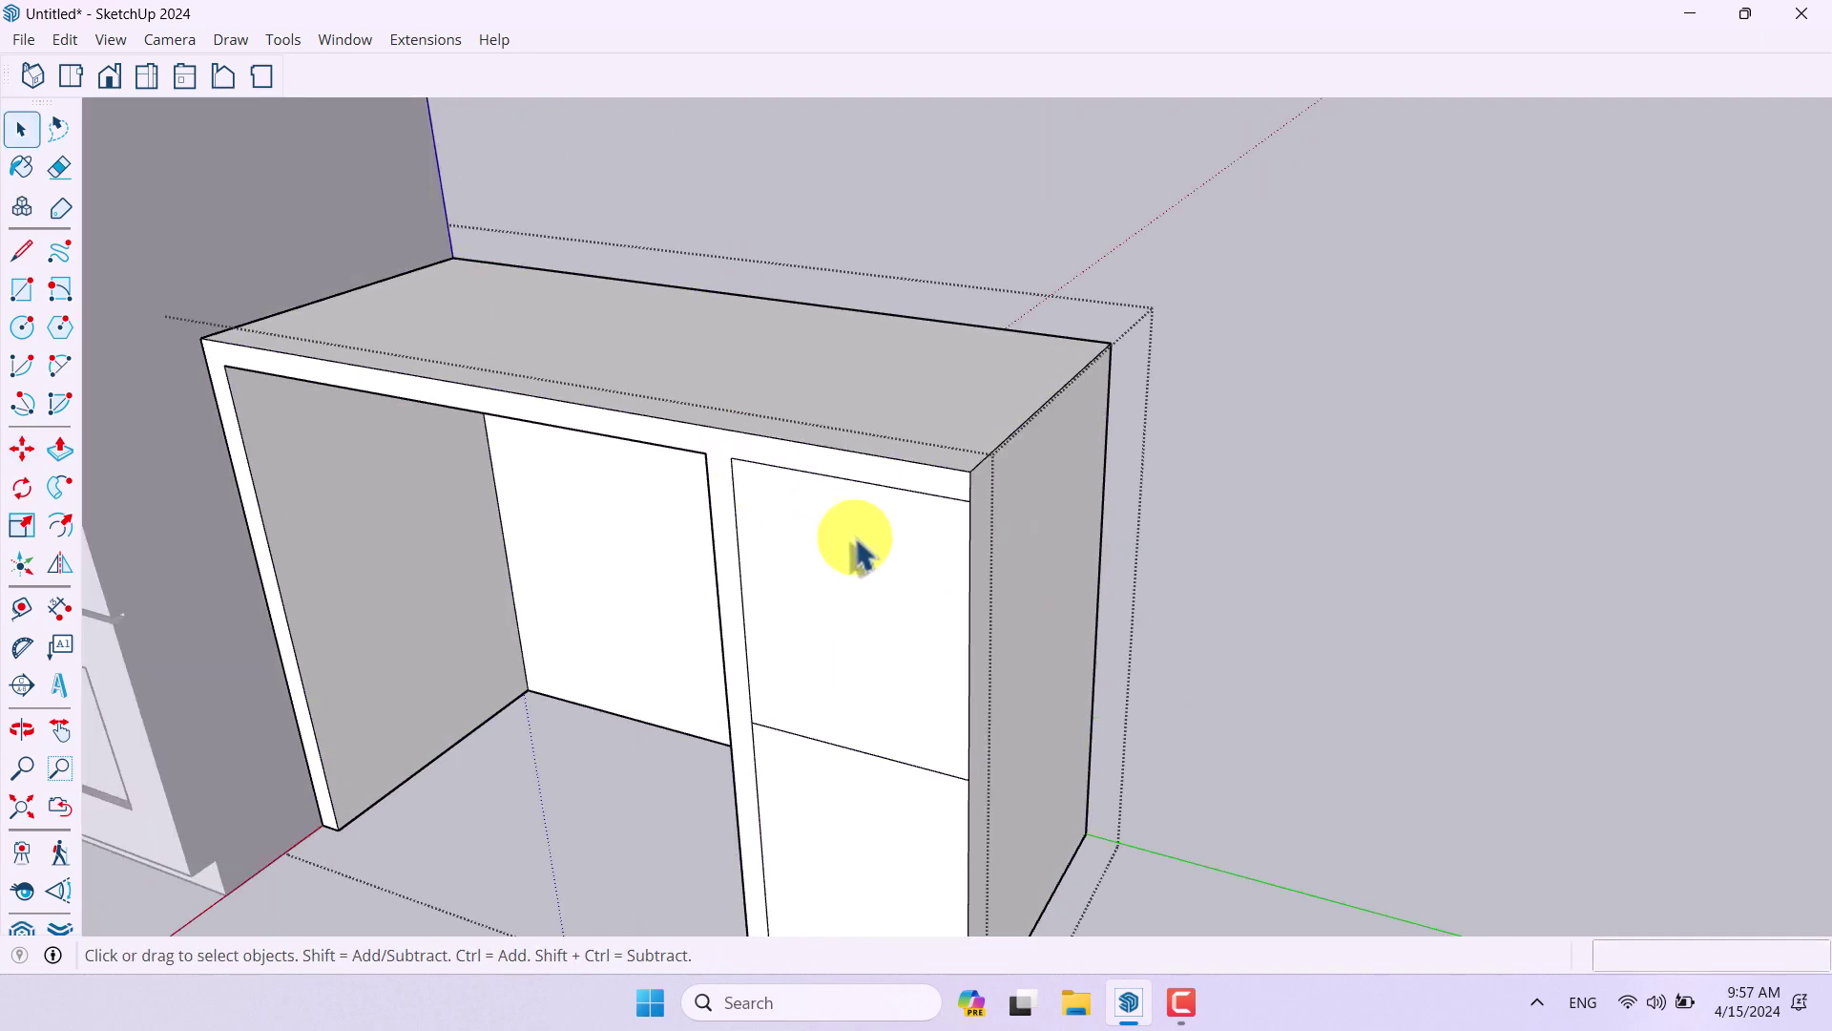
scroll(868, 582, "down", 4)
scroll(1241, 621, "up", 5)
scroll(1288, 553, "down", 4)
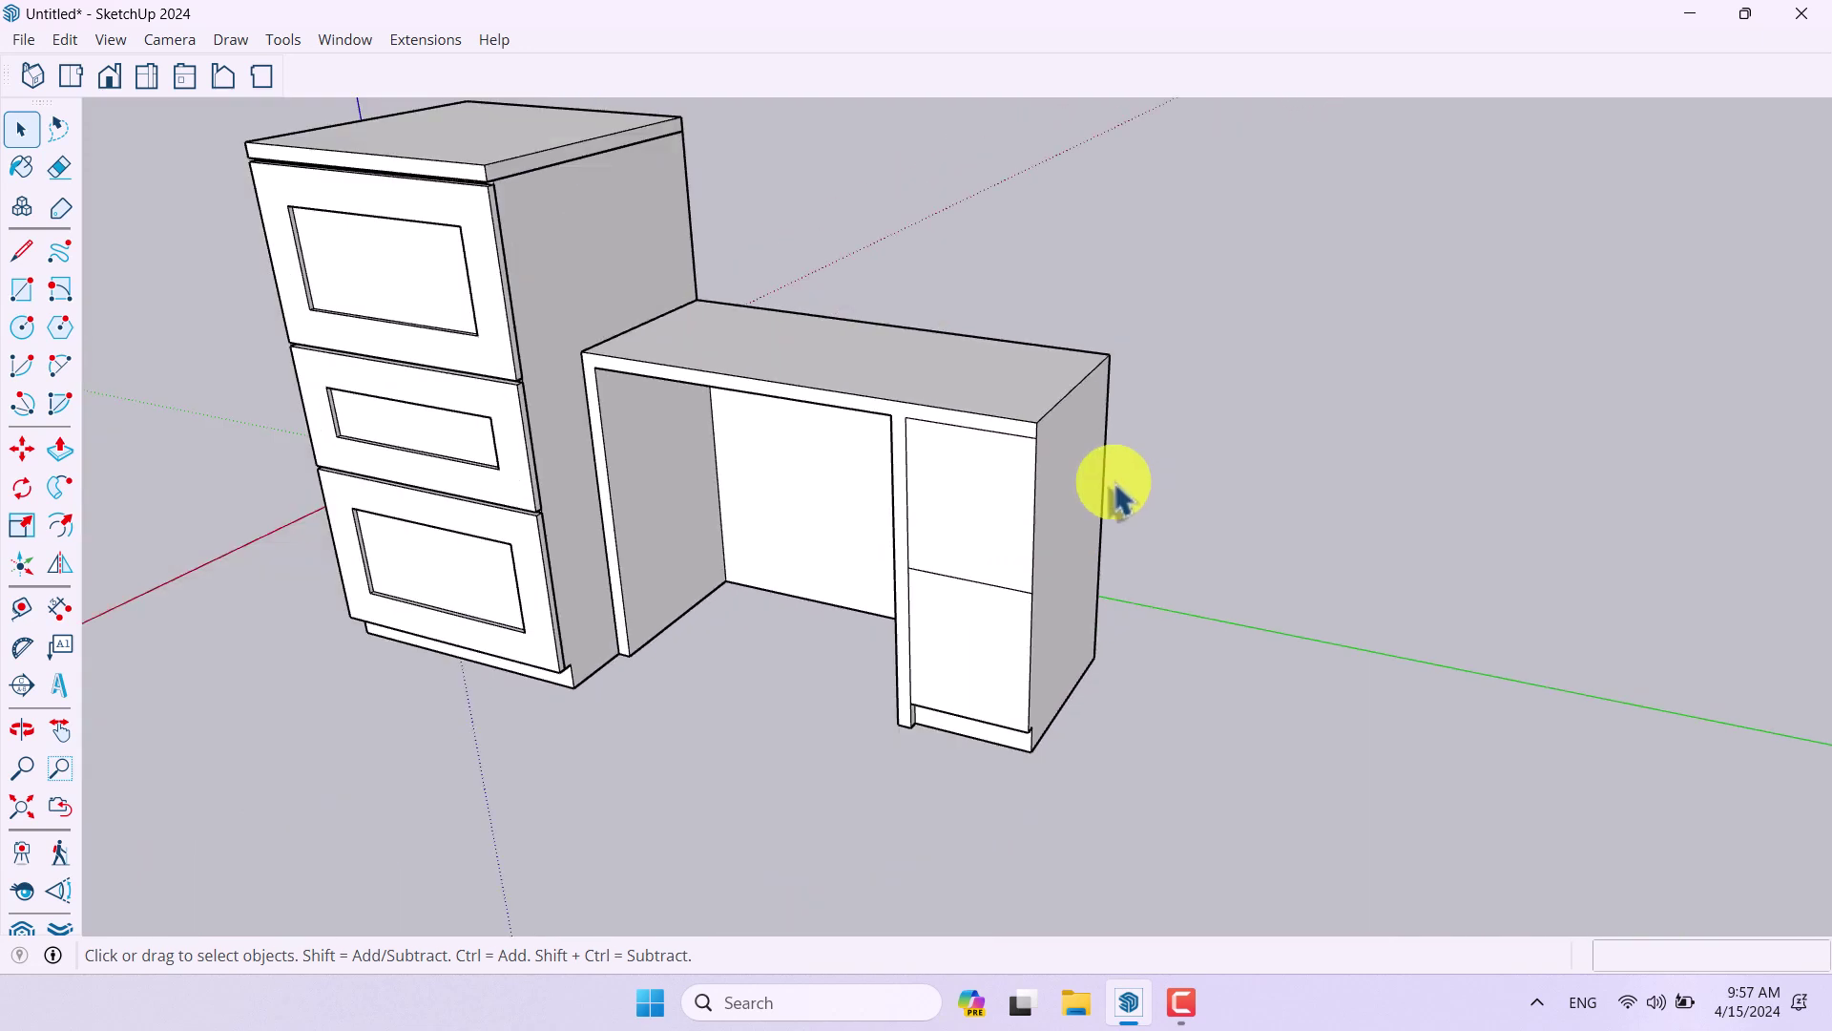
Step: Draw a rectangle over the upper drawer front and make it a component
left_click(23, 290)
scroll(947, 485, "up", 3)
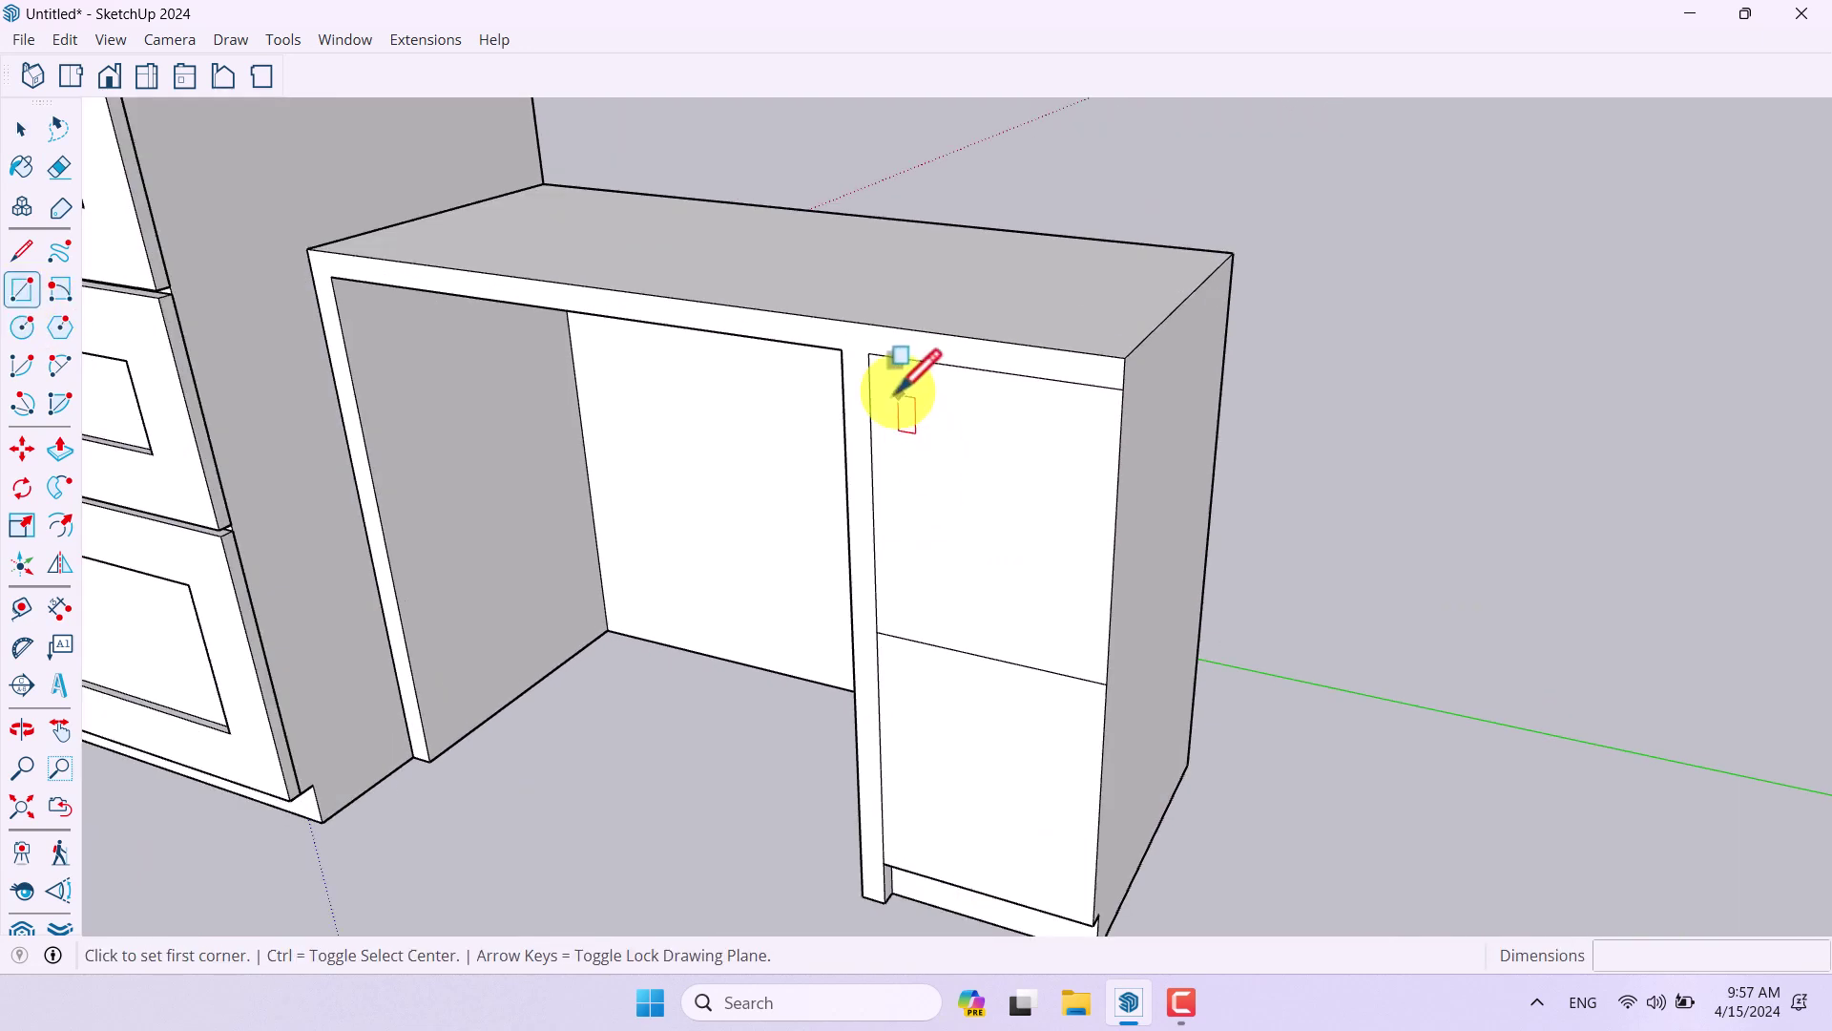
left_click(868, 351)
left_click(1111, 666)
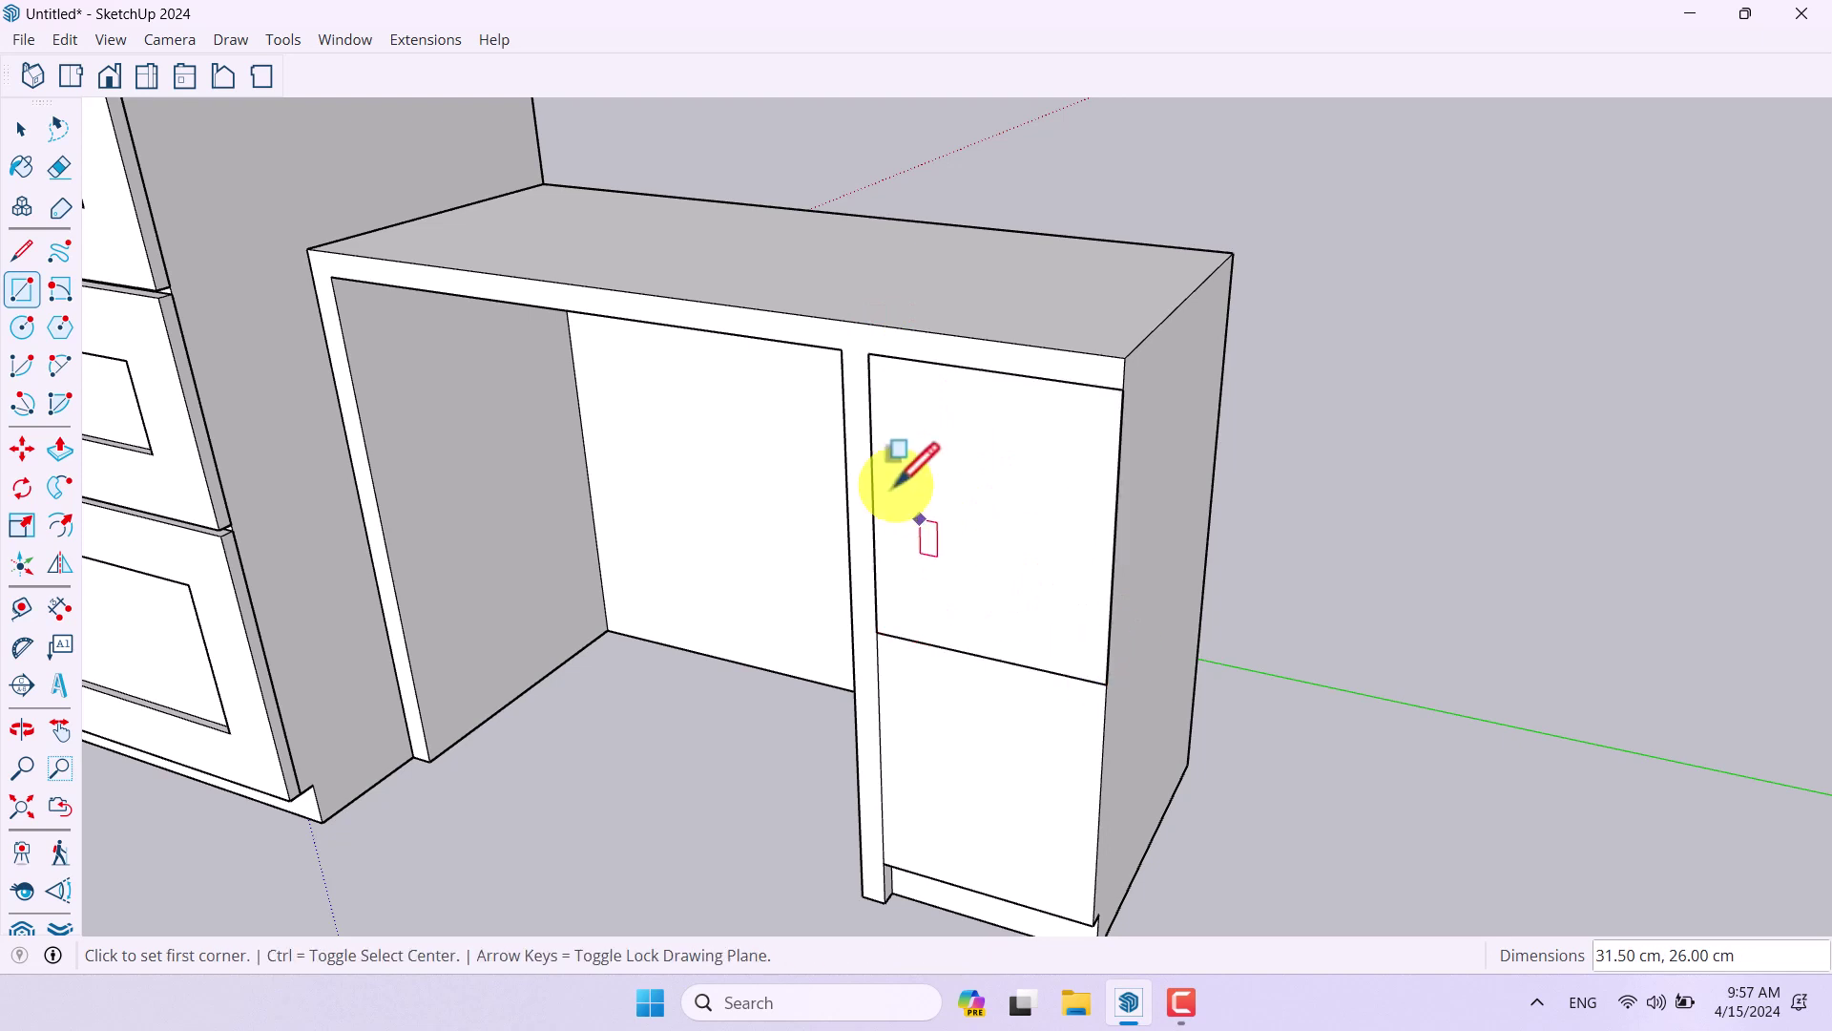
key("space")
scroll(931, 501, "down", 3)
right_click(913, 489)
left_click(1023, 666)
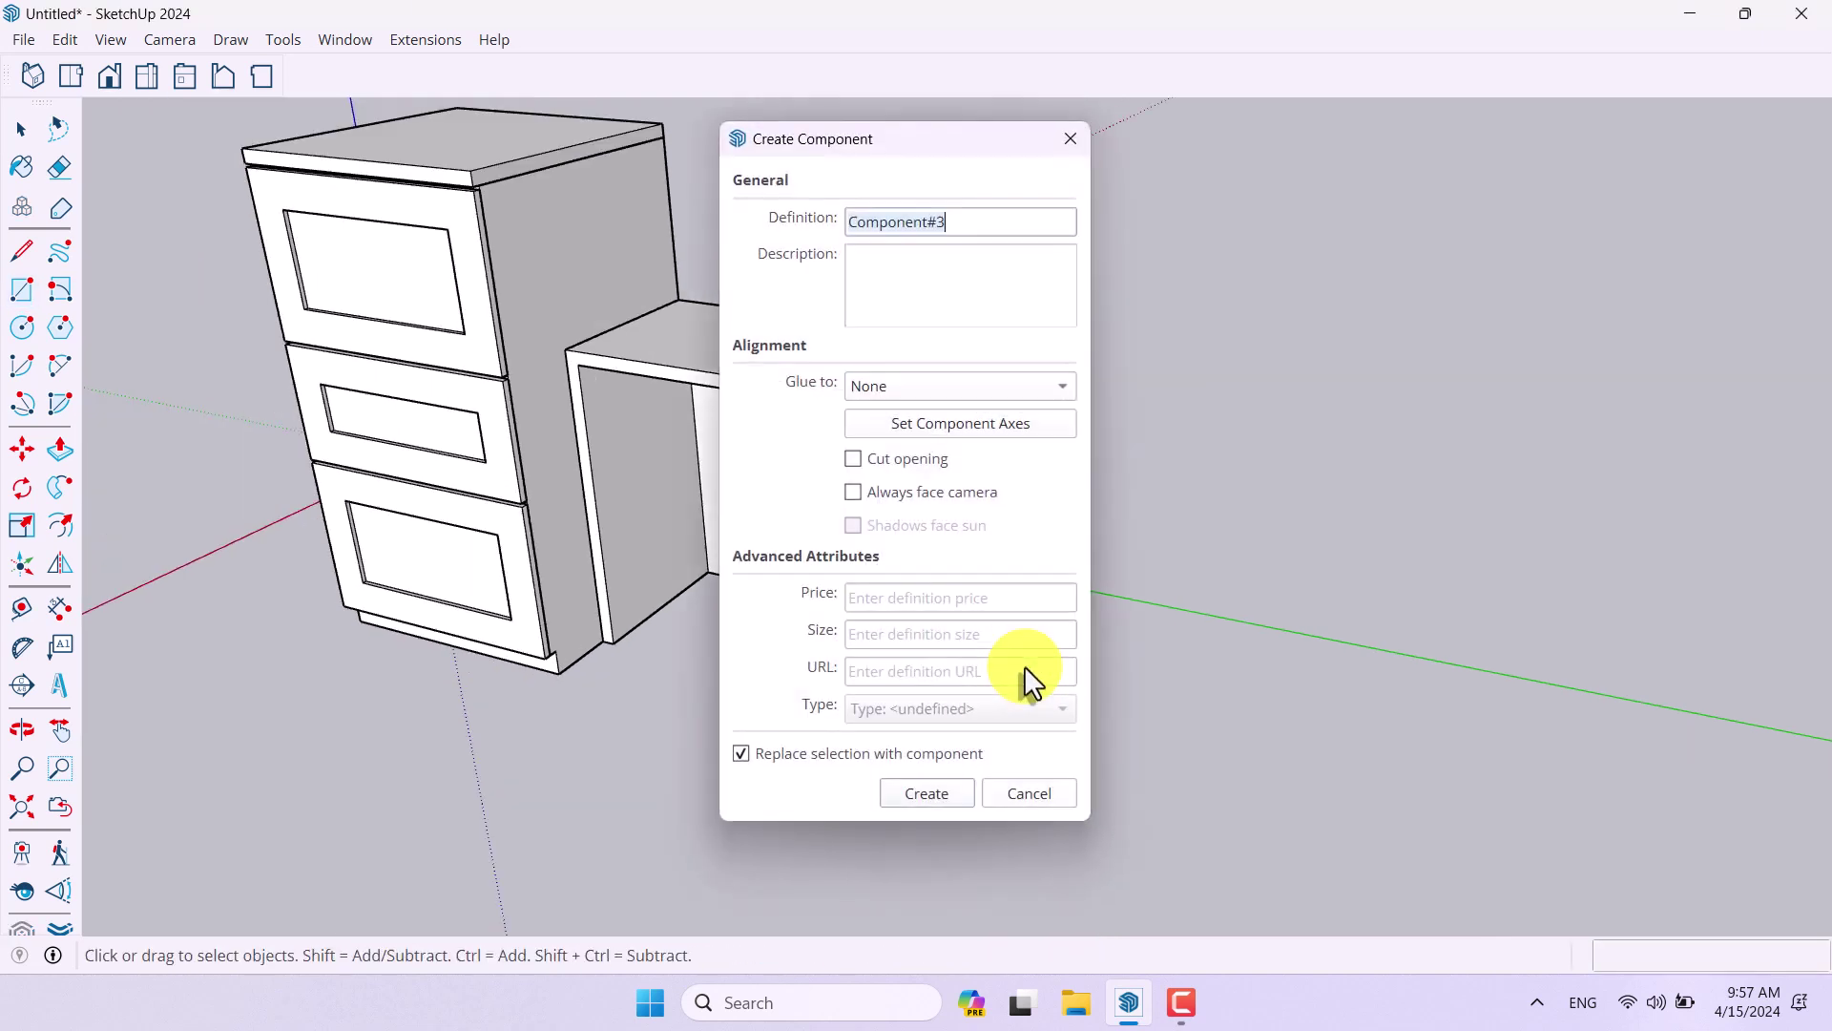
key("Return")
Step: Edit the drawer component and push its face outward 1.6 cm
left_click(22, 448)
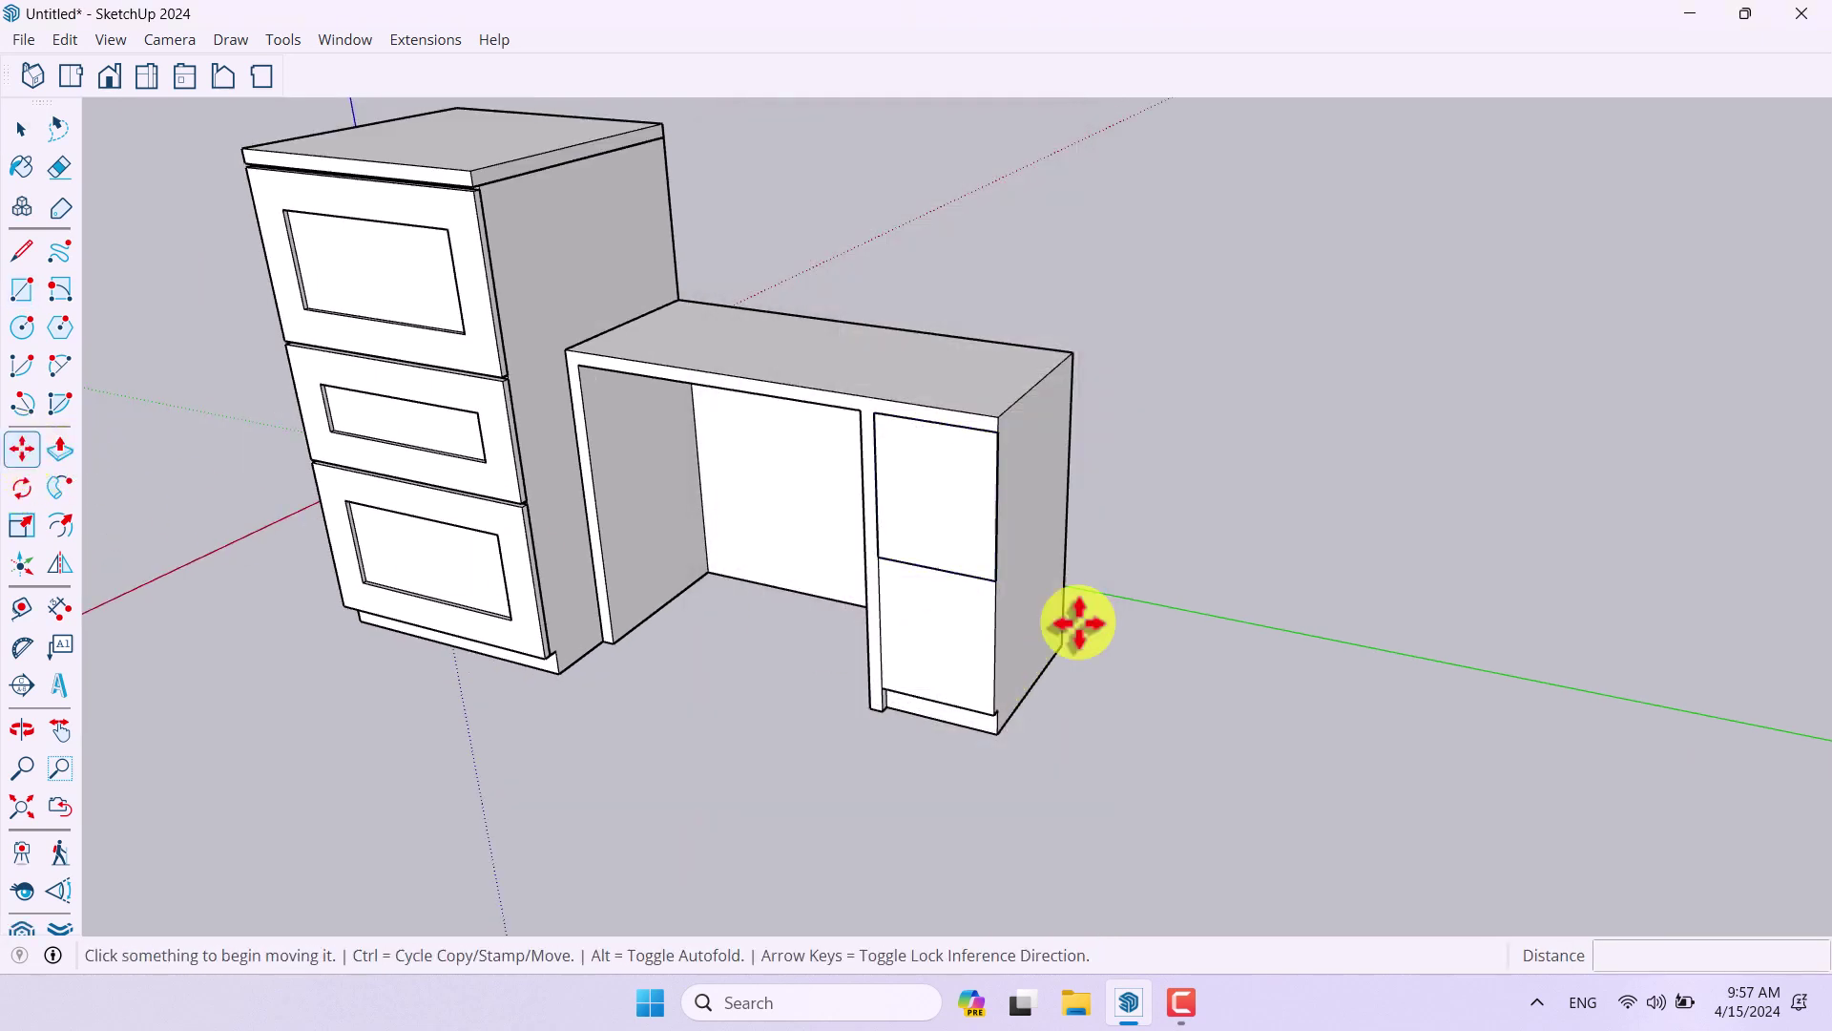
scroll(820, 572, "up", 3)
left_click(897, 537)
key("Escape")
key("space")
double_click(744, 603)
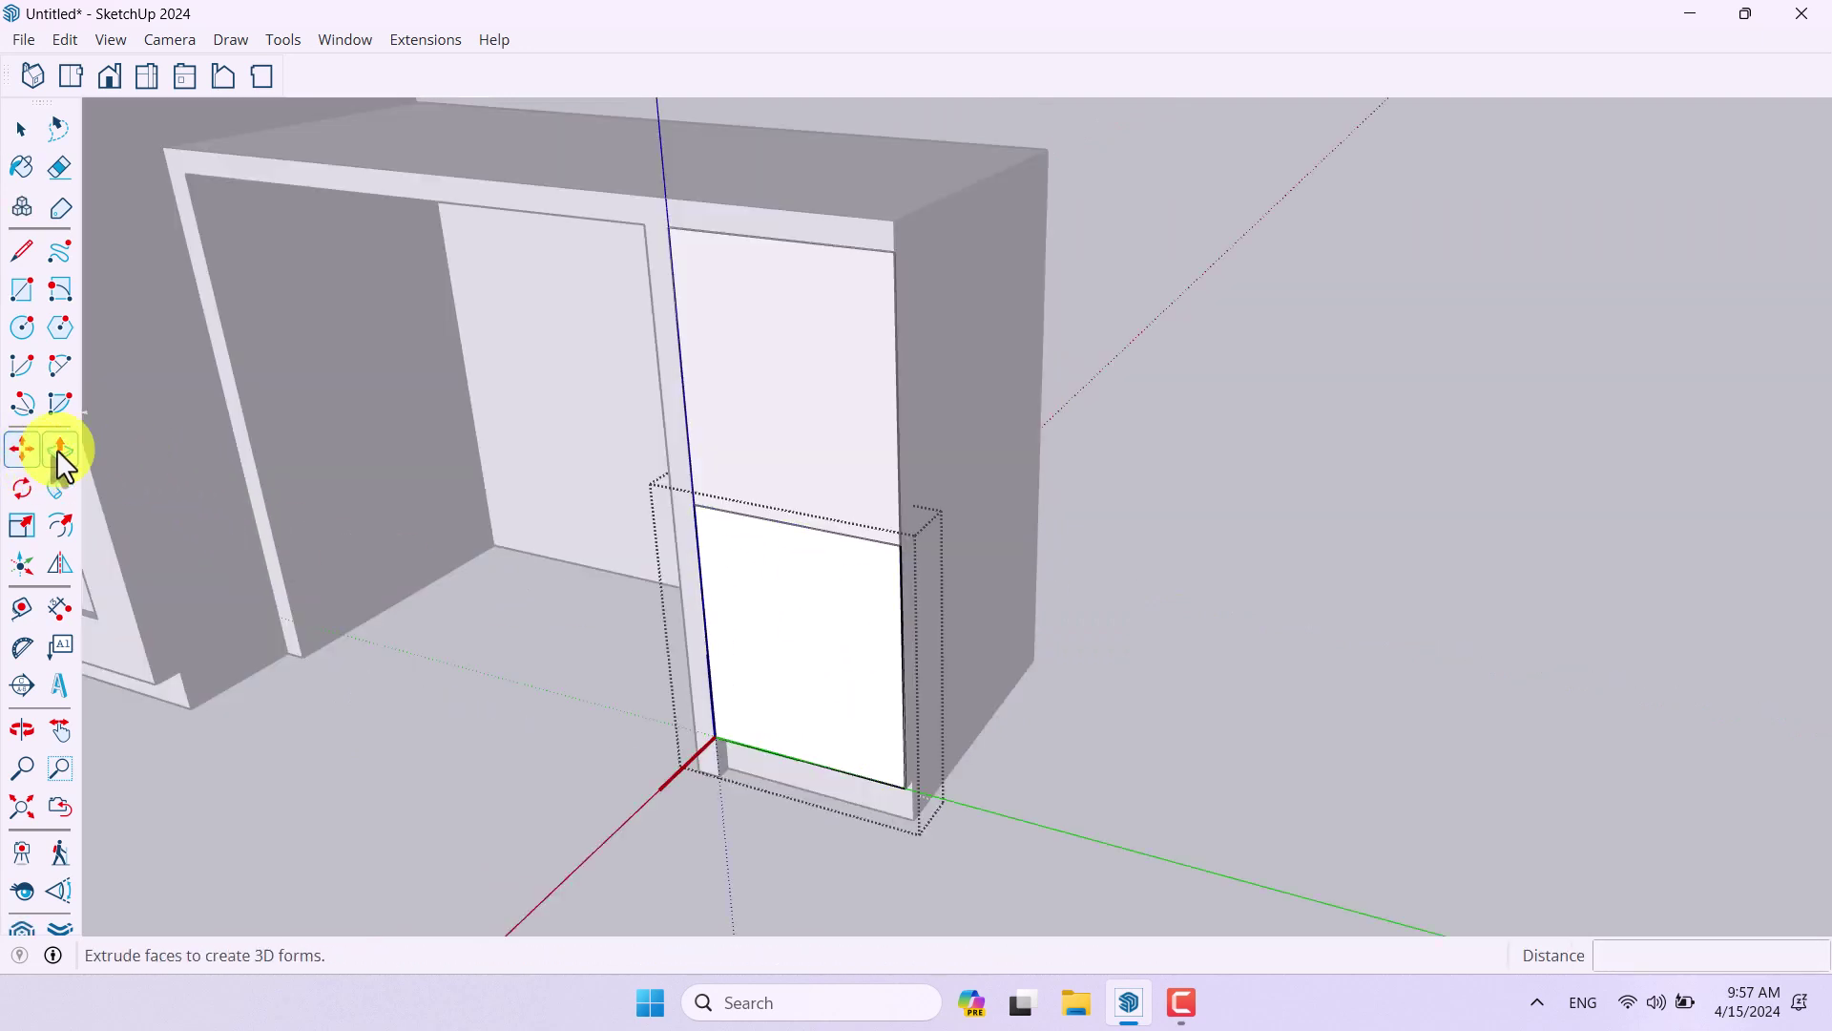
left_click(59, 449)
left_click(778, 618)
type("1.6")
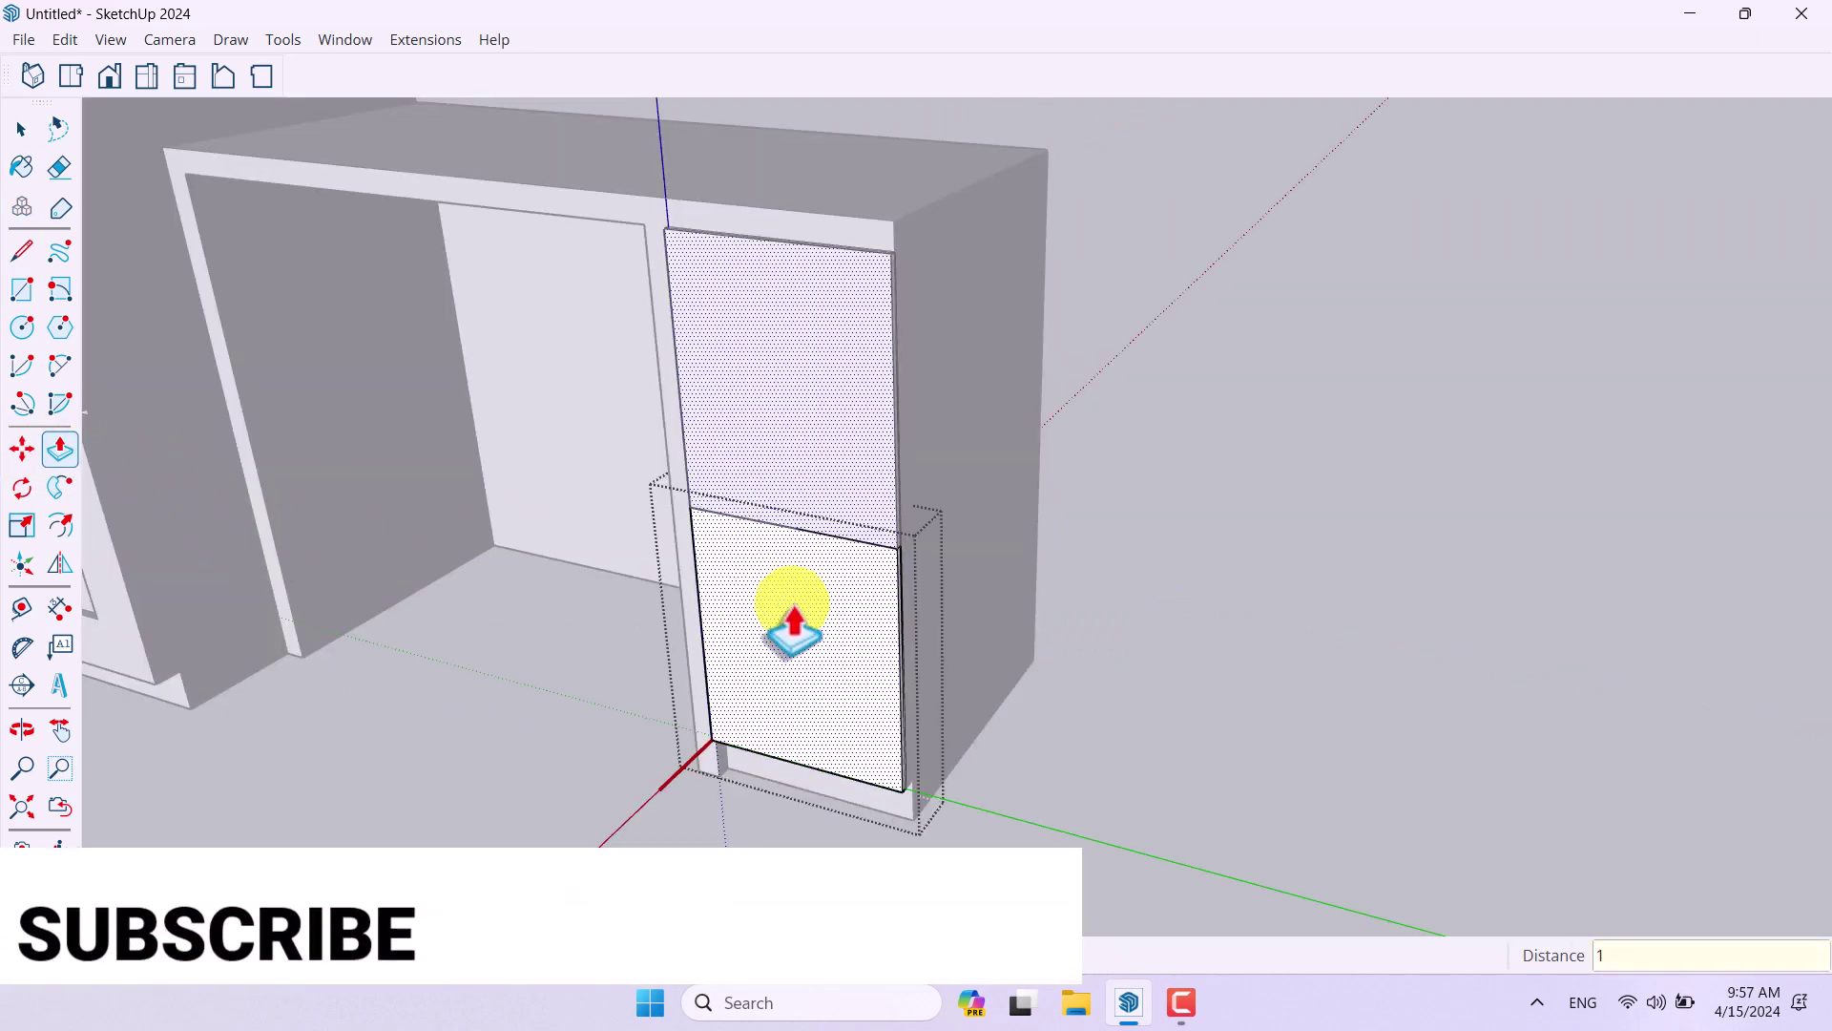
key("Return")
Step: Finish the extrusion and orbit to a front view of the desk
scroll(864, 301, "up", 3)
scroll(741, 580, "down", 5)
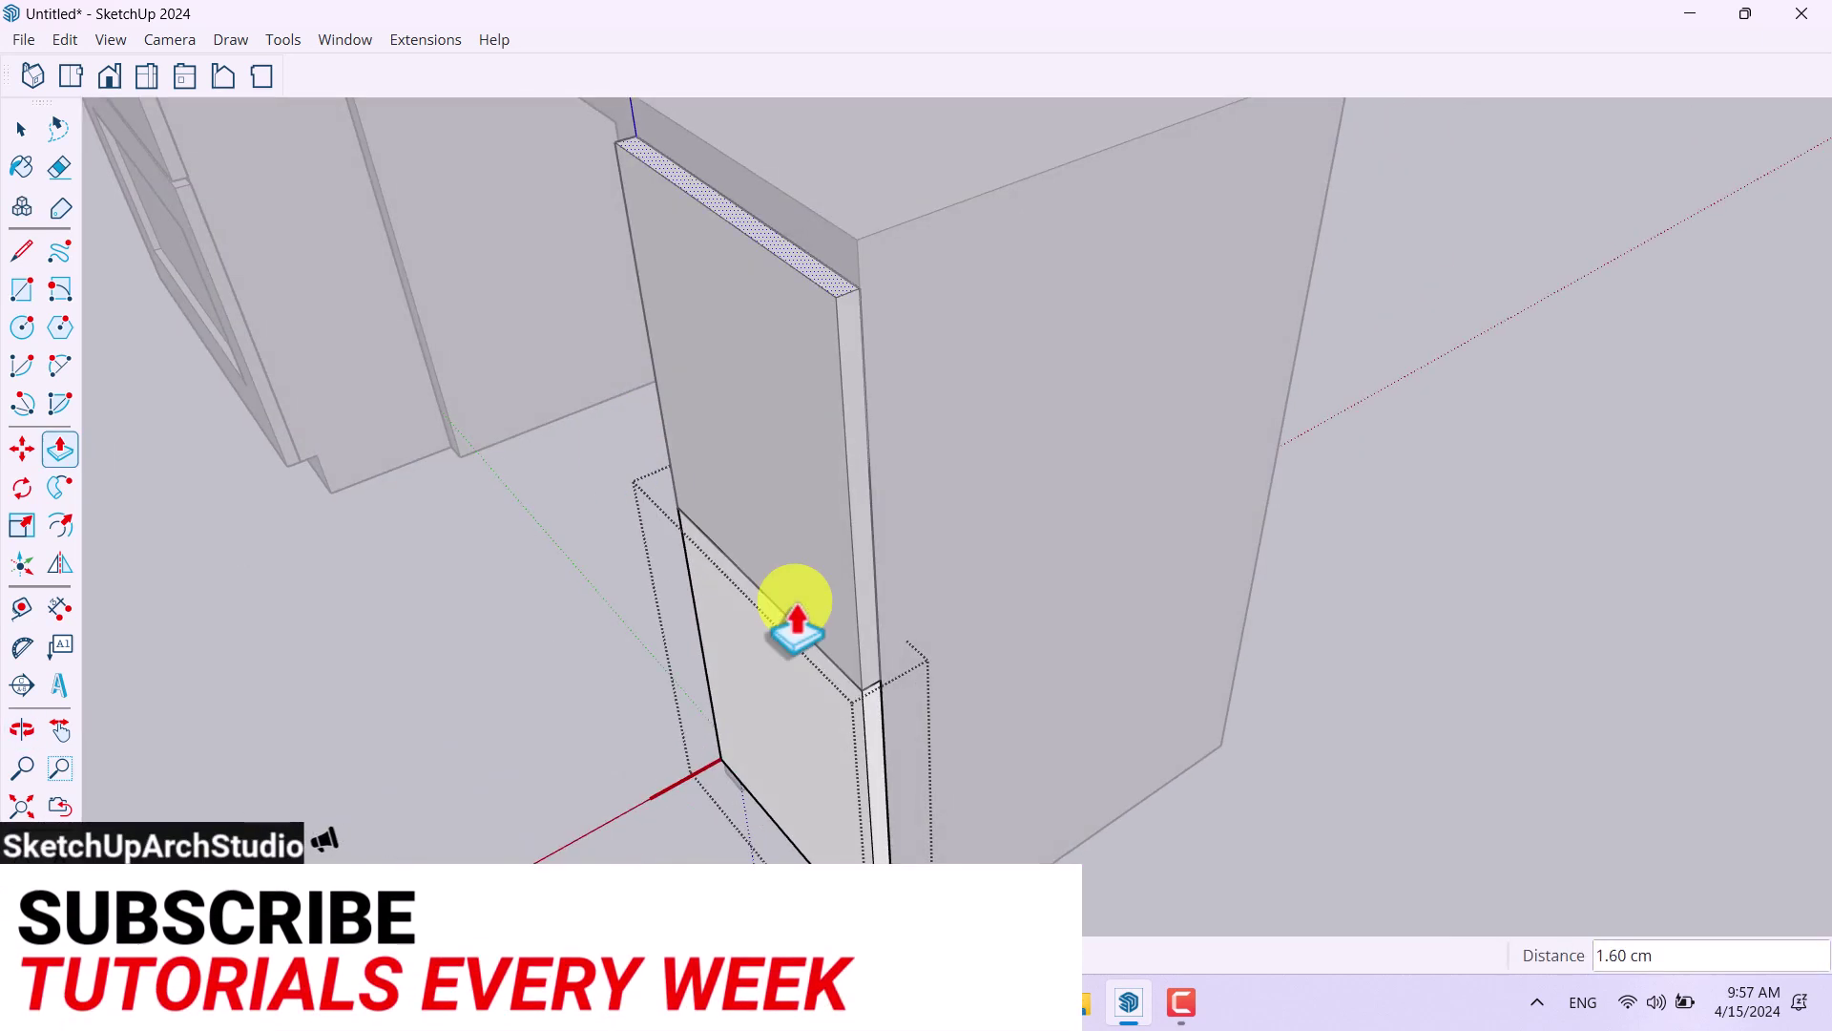
scroll(861, 735, "up", 5)
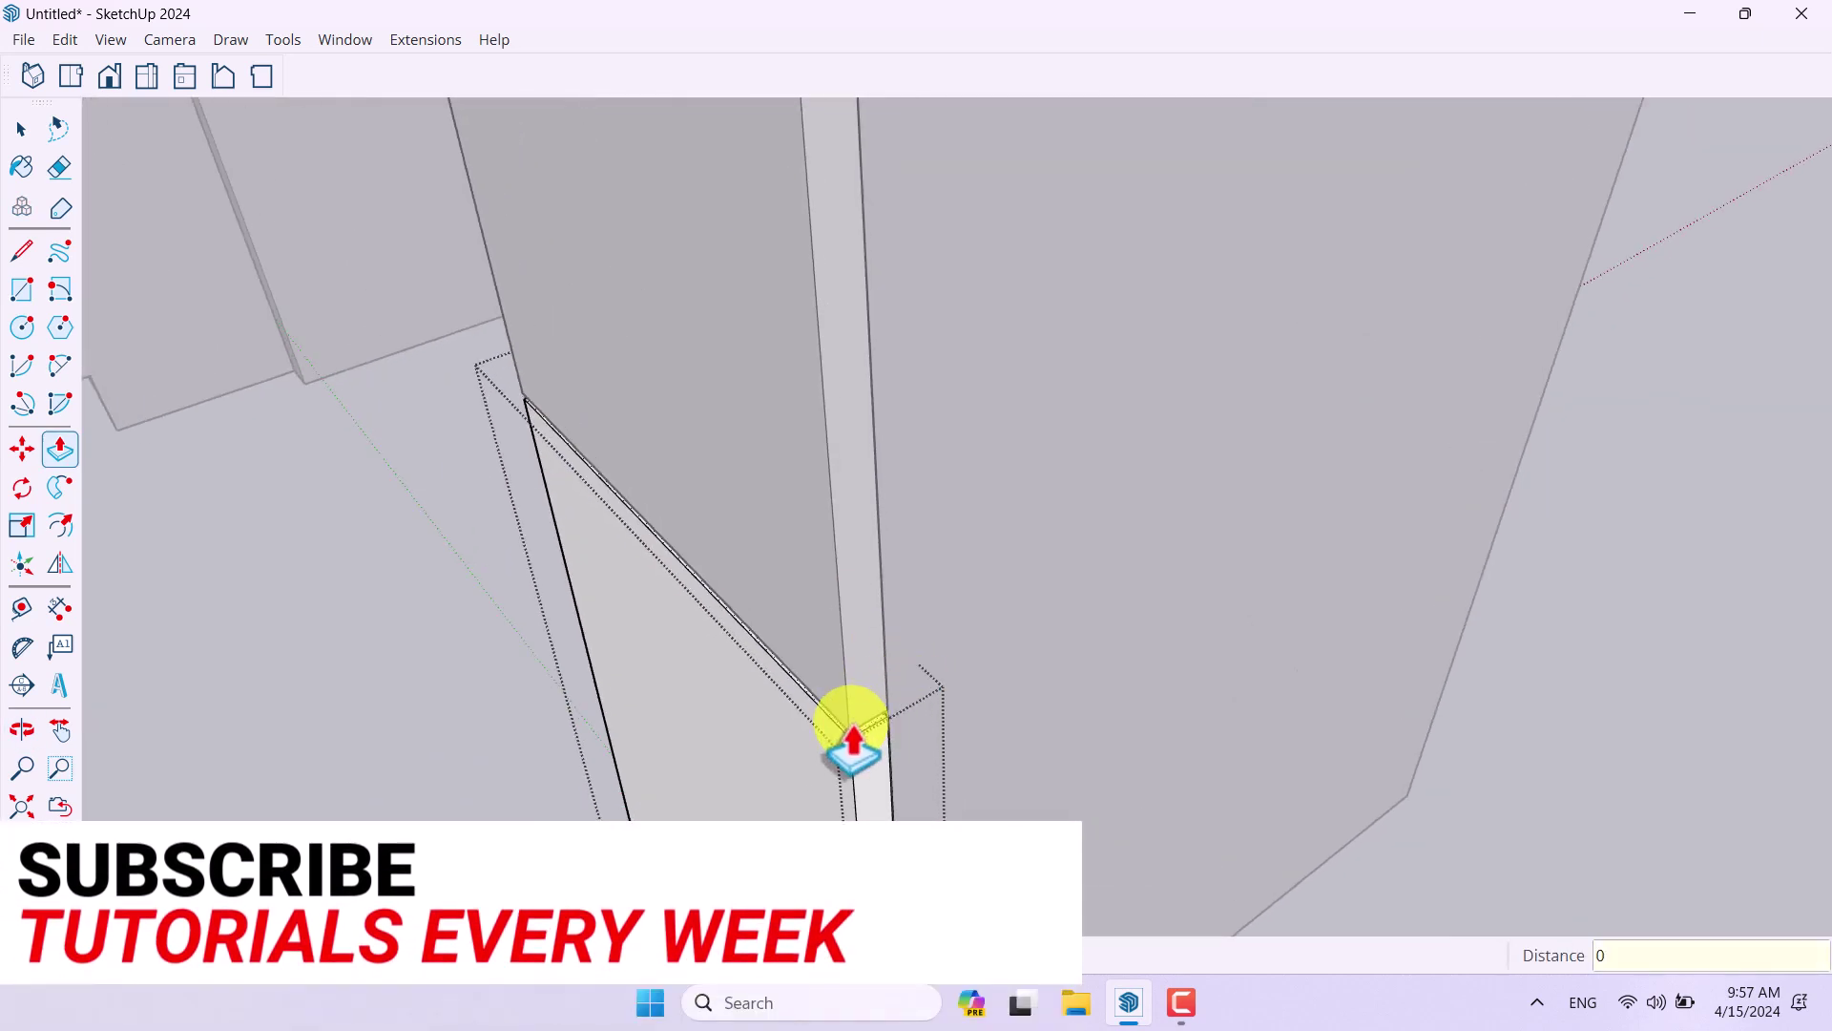
left_click(852, 739)
scroll(954, 728, "down", 5)
key("space")
middle_click_drag(1268, 592, 933, 655)
scroll(948, 537, "up", 5)
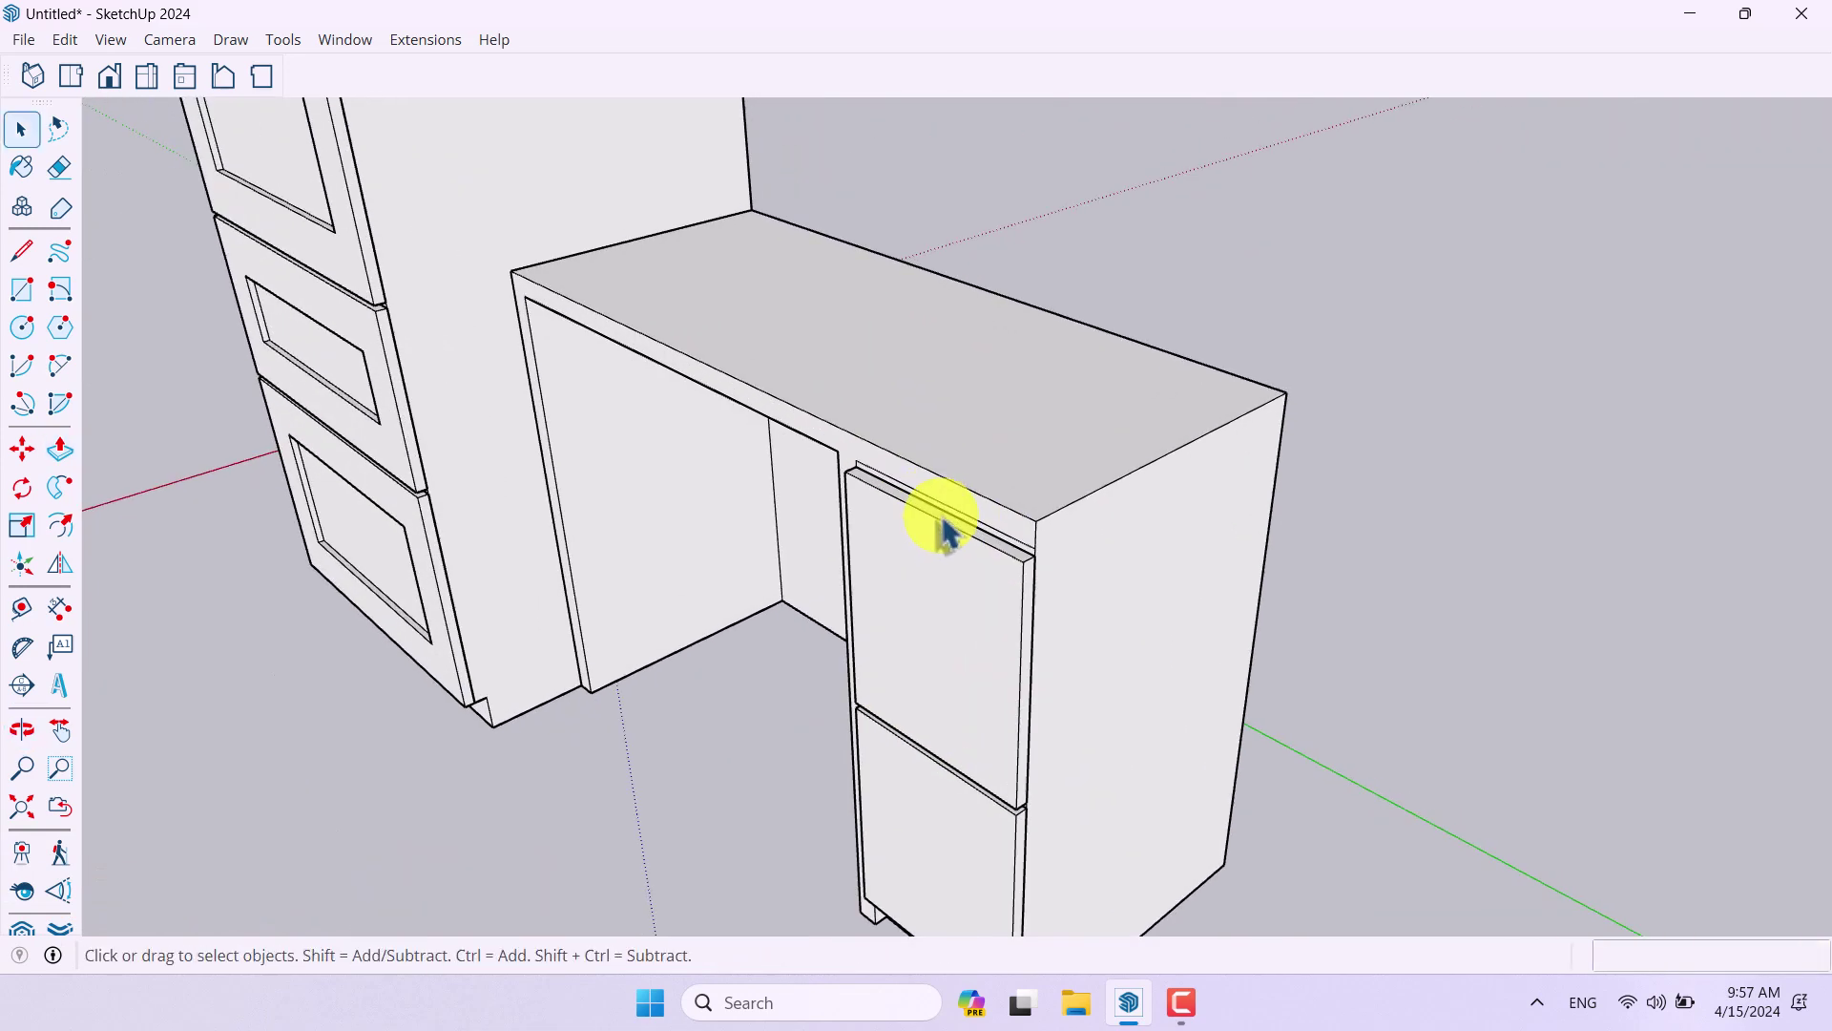
scroll(886, 462, "down", 4)
scroll(692, 396, "up", 4)
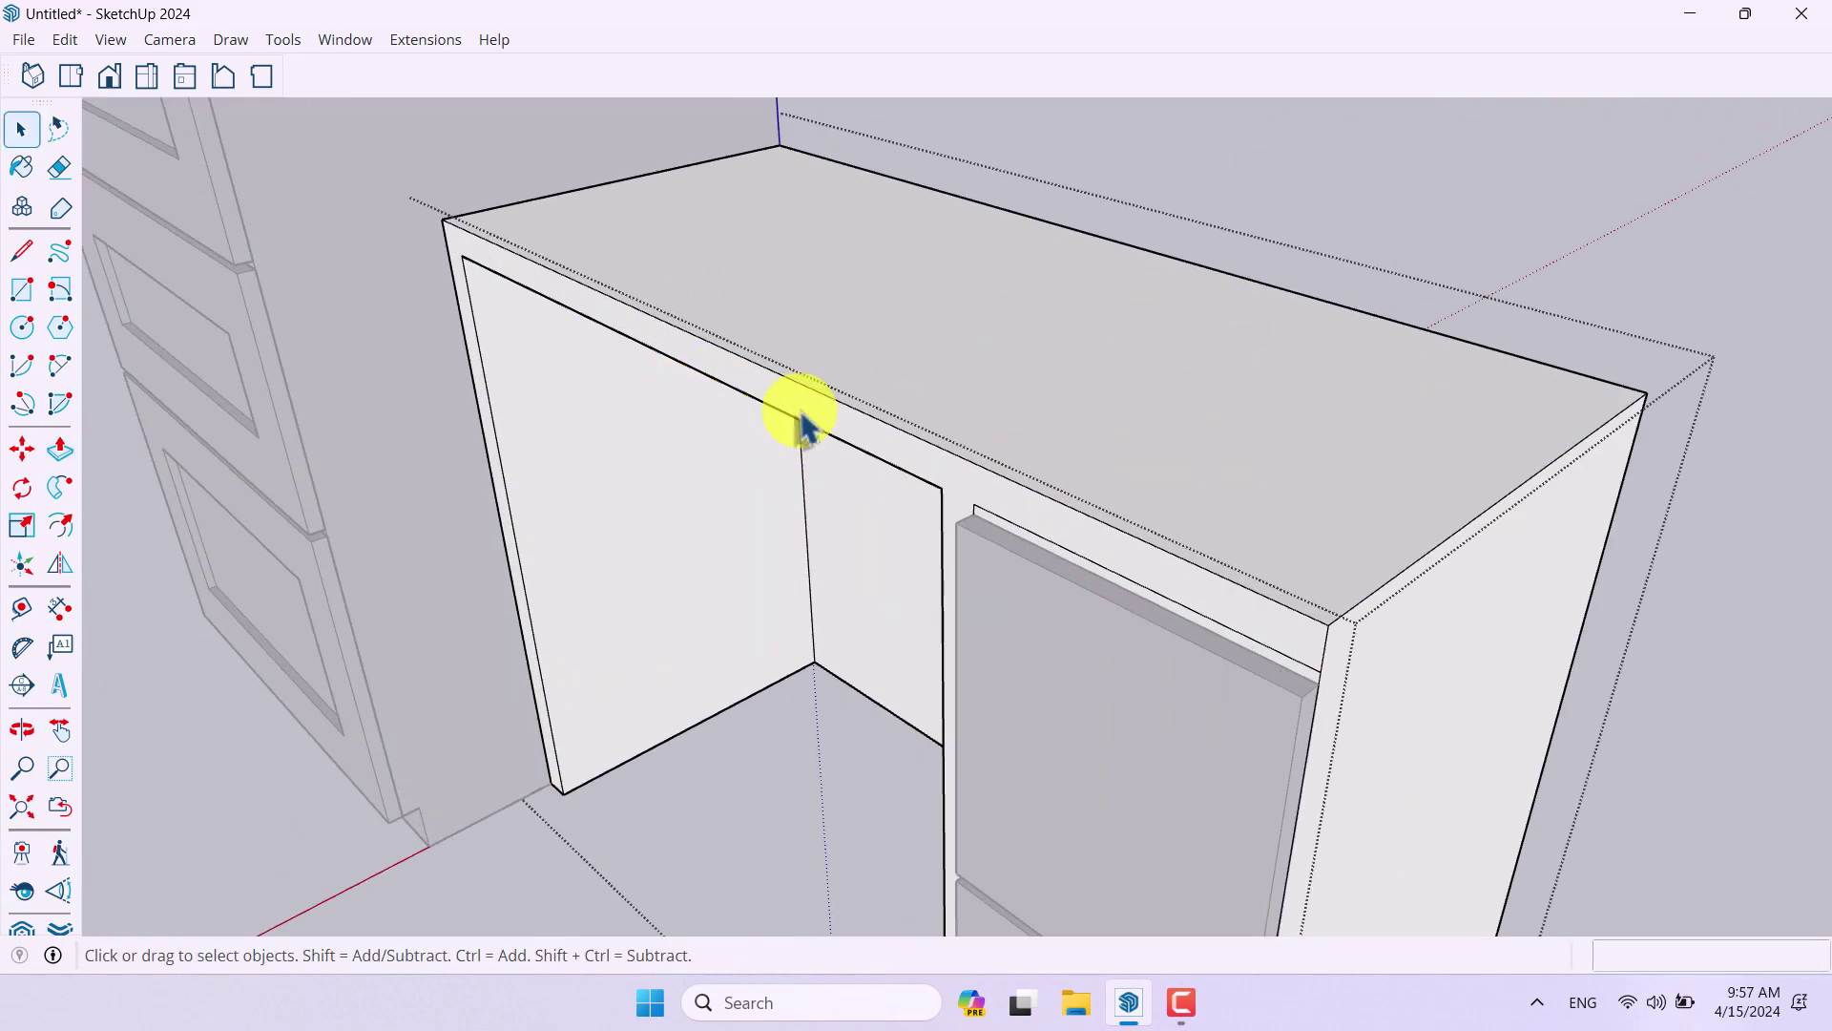
Step: Push/Pull the desk's front rail face 1.6 cm forward
left_click(60, 449)
scroll(955, 532, "up", 3)
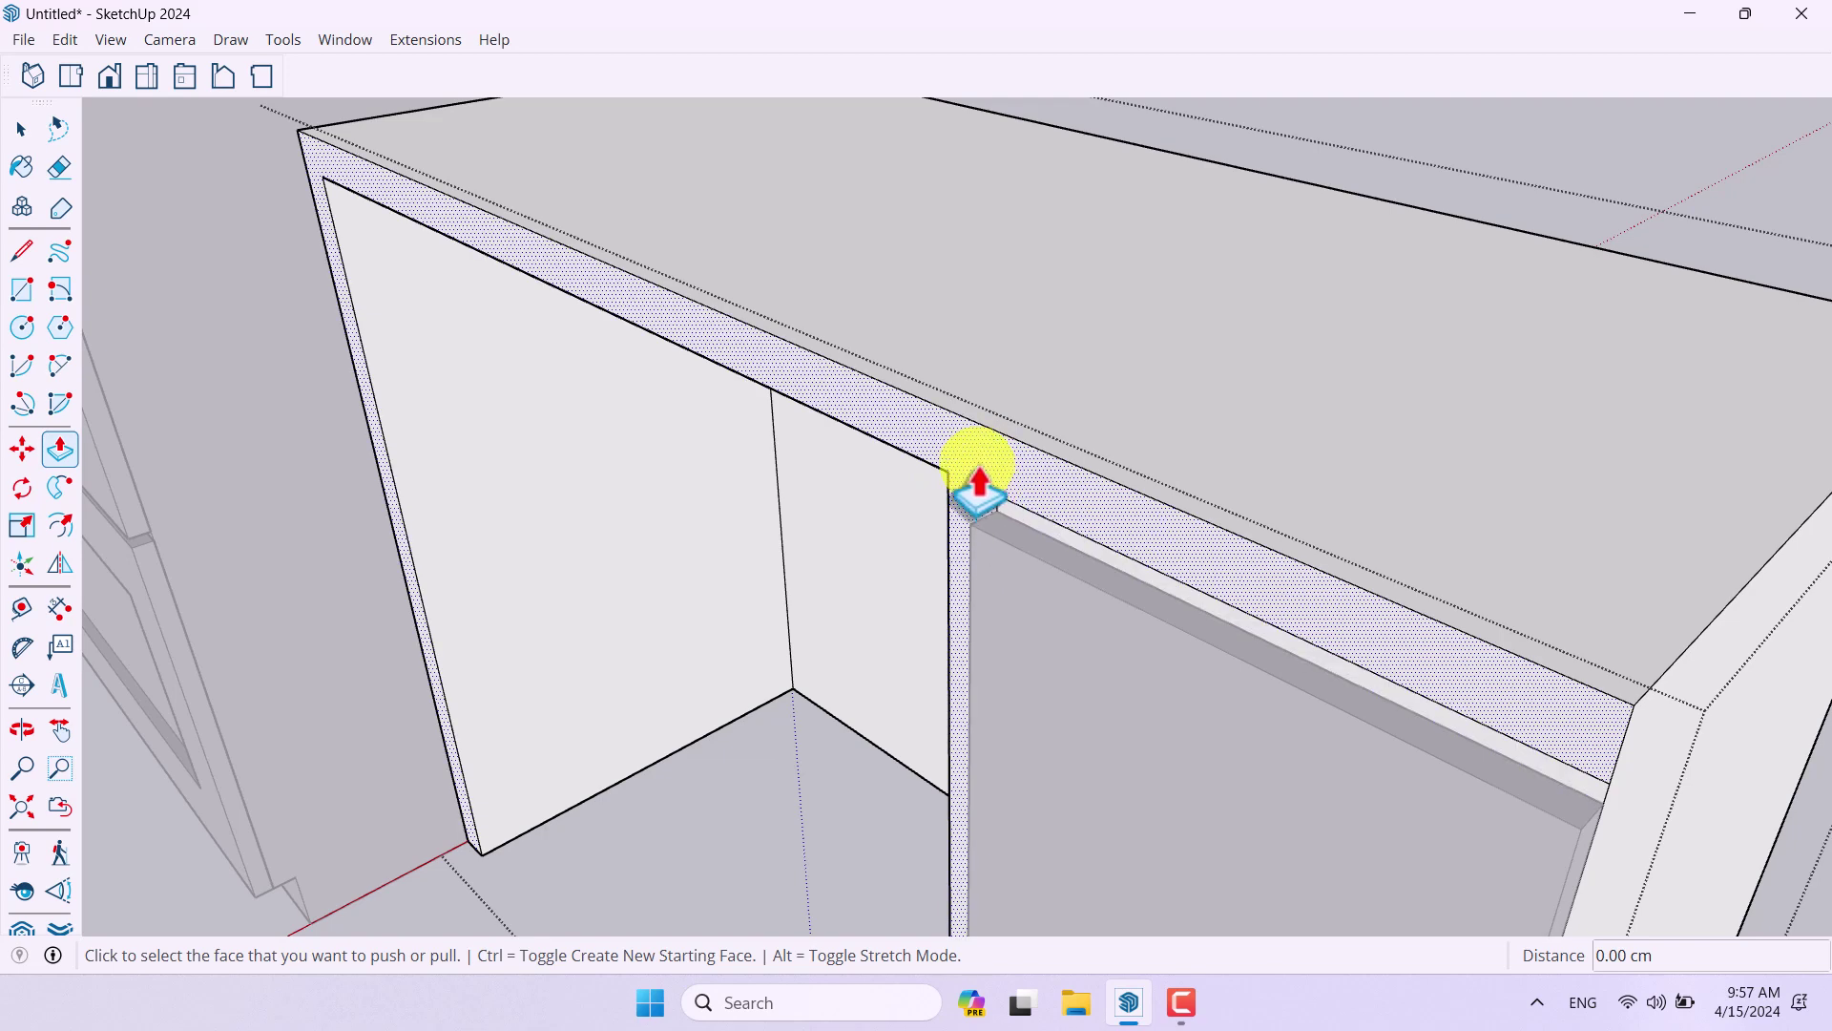
left_click(977, 465)
left_click(997, 582)
scroll(1002, 585, "down", 10)
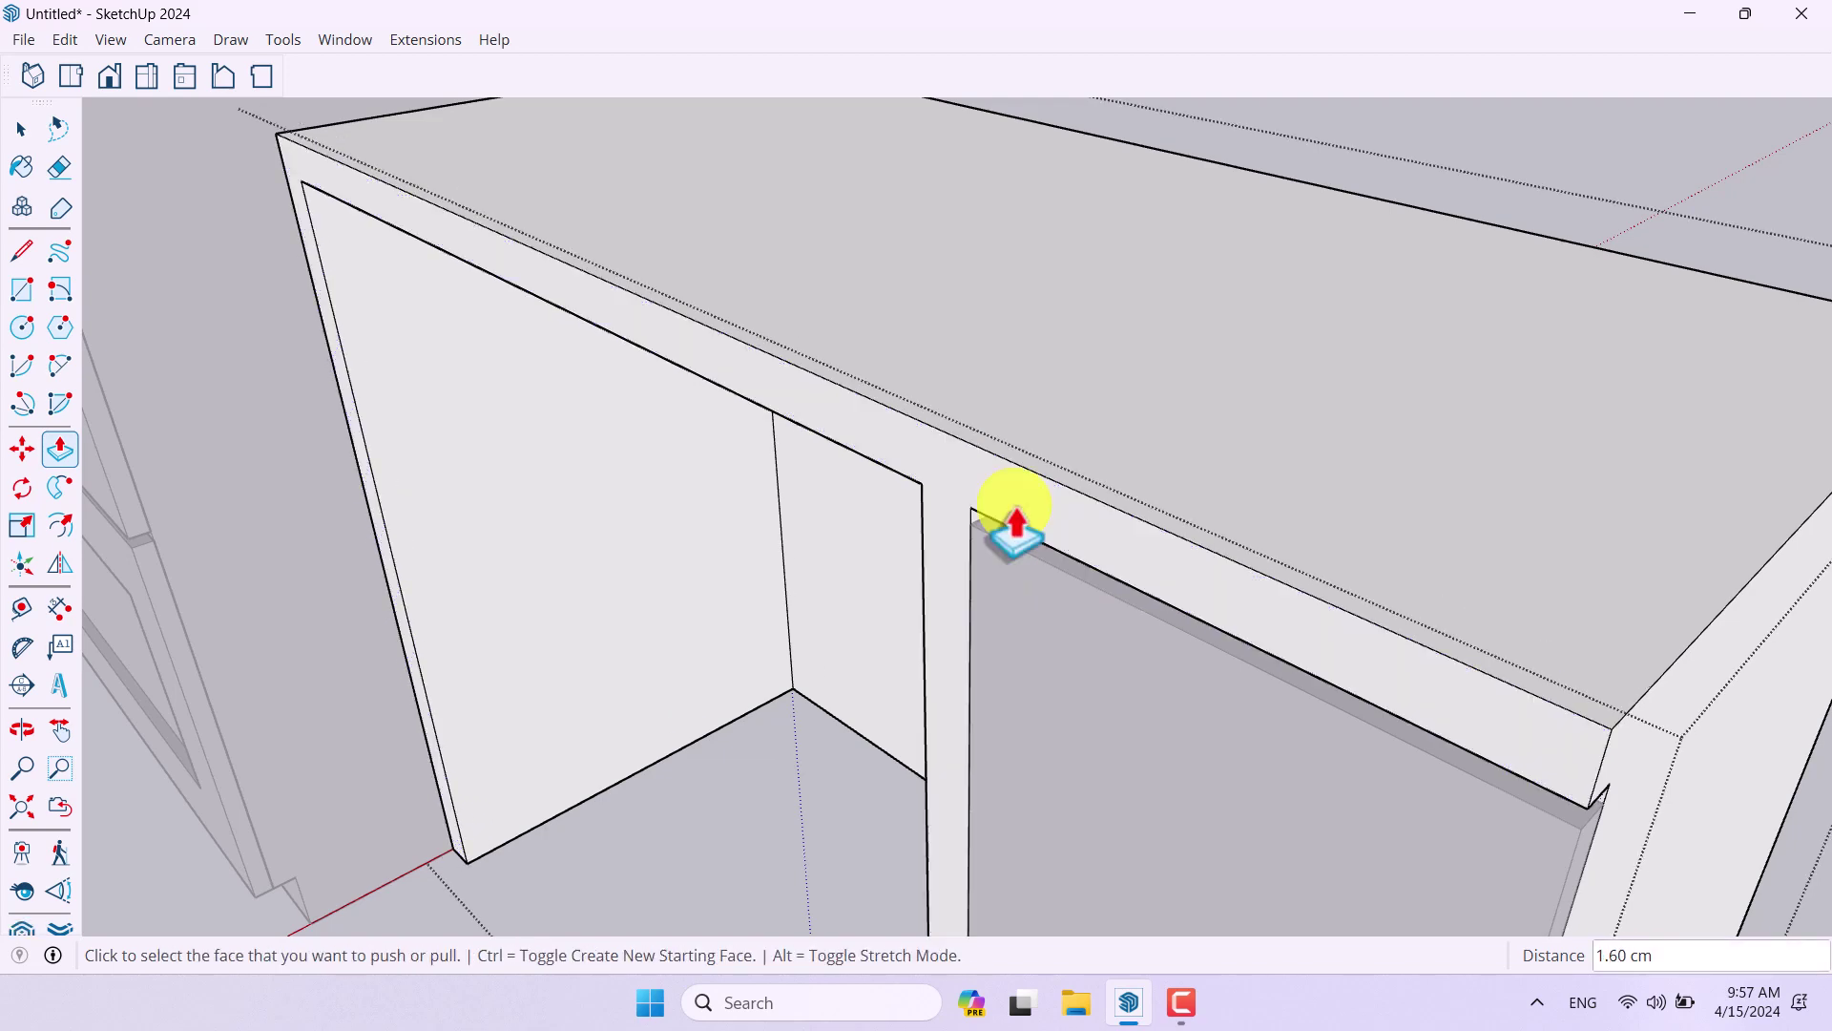
Step: Orbit around the model to check the cabinet and desk from several angles
middle_click_drag(1084, 442, 1463, 105)
left_click_drag(1463, 105, 855, 347)
key("p")
key("space")
middle_click_drag(780, 828, 1346, 715)
scroll(1158, 634, "up", 3)
scroll(978, 458, "up", 3)
key("o")
key("space")
scroll(1002, 622, "down", 2)
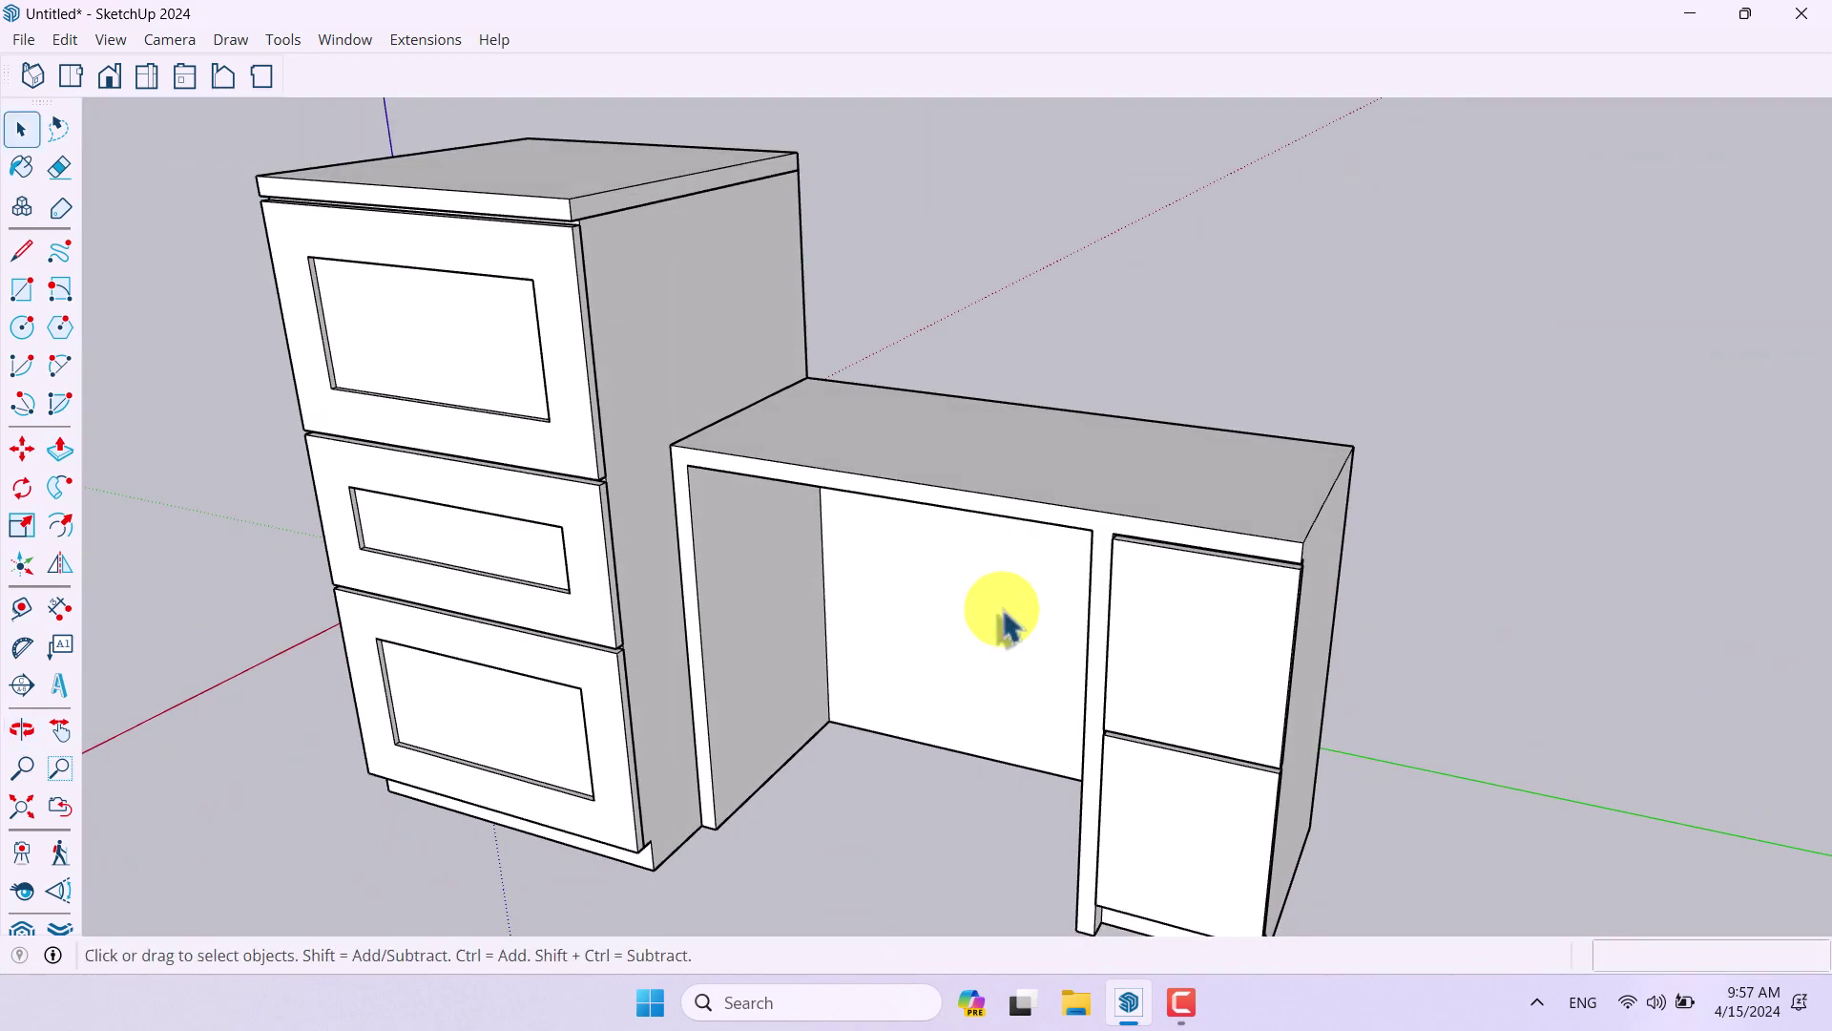
key("o")
scroll(1480, 626, "down", 5)
left_click_drag(1480, 626, 716, 696)
key("space")
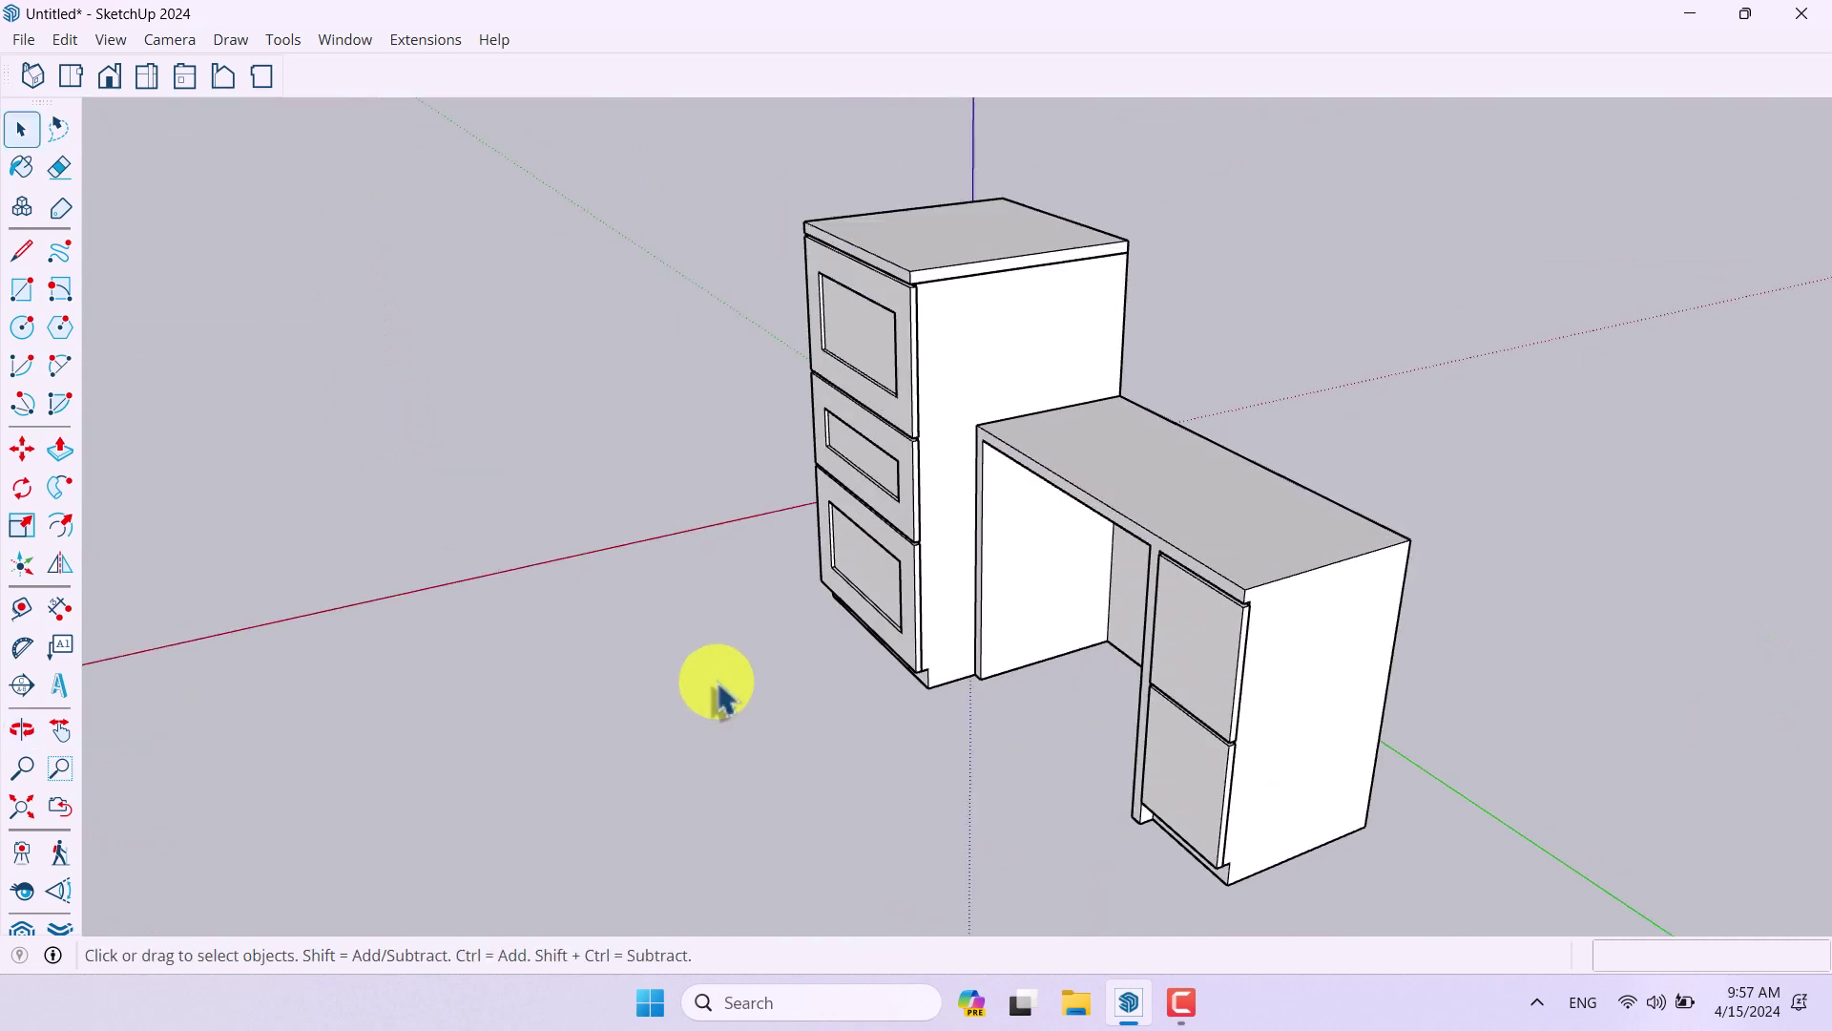
middle_click_drag(716, 695, 1075, 707)
middle_click_drag(535, 642, 449, 621)
scroll(927, 430, "up", 2)
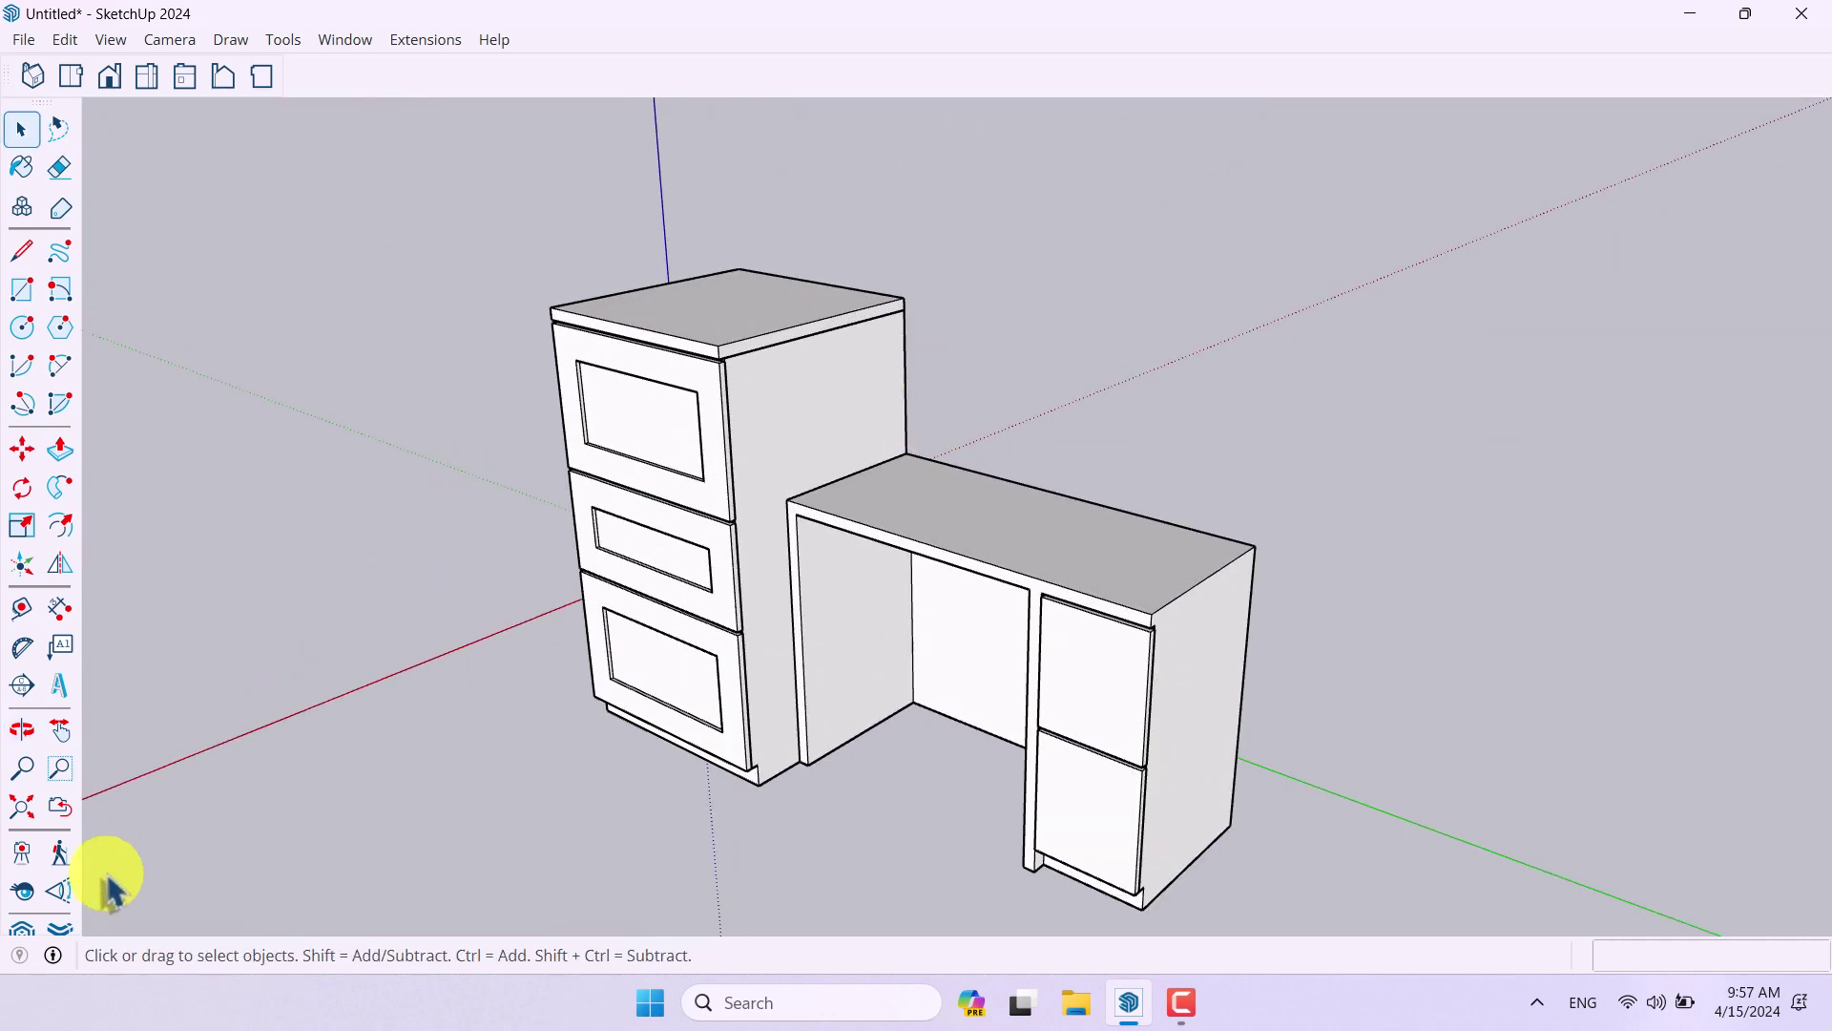
Step: Search 3D Warehouse for 'Chair'
left_click(20, 931)
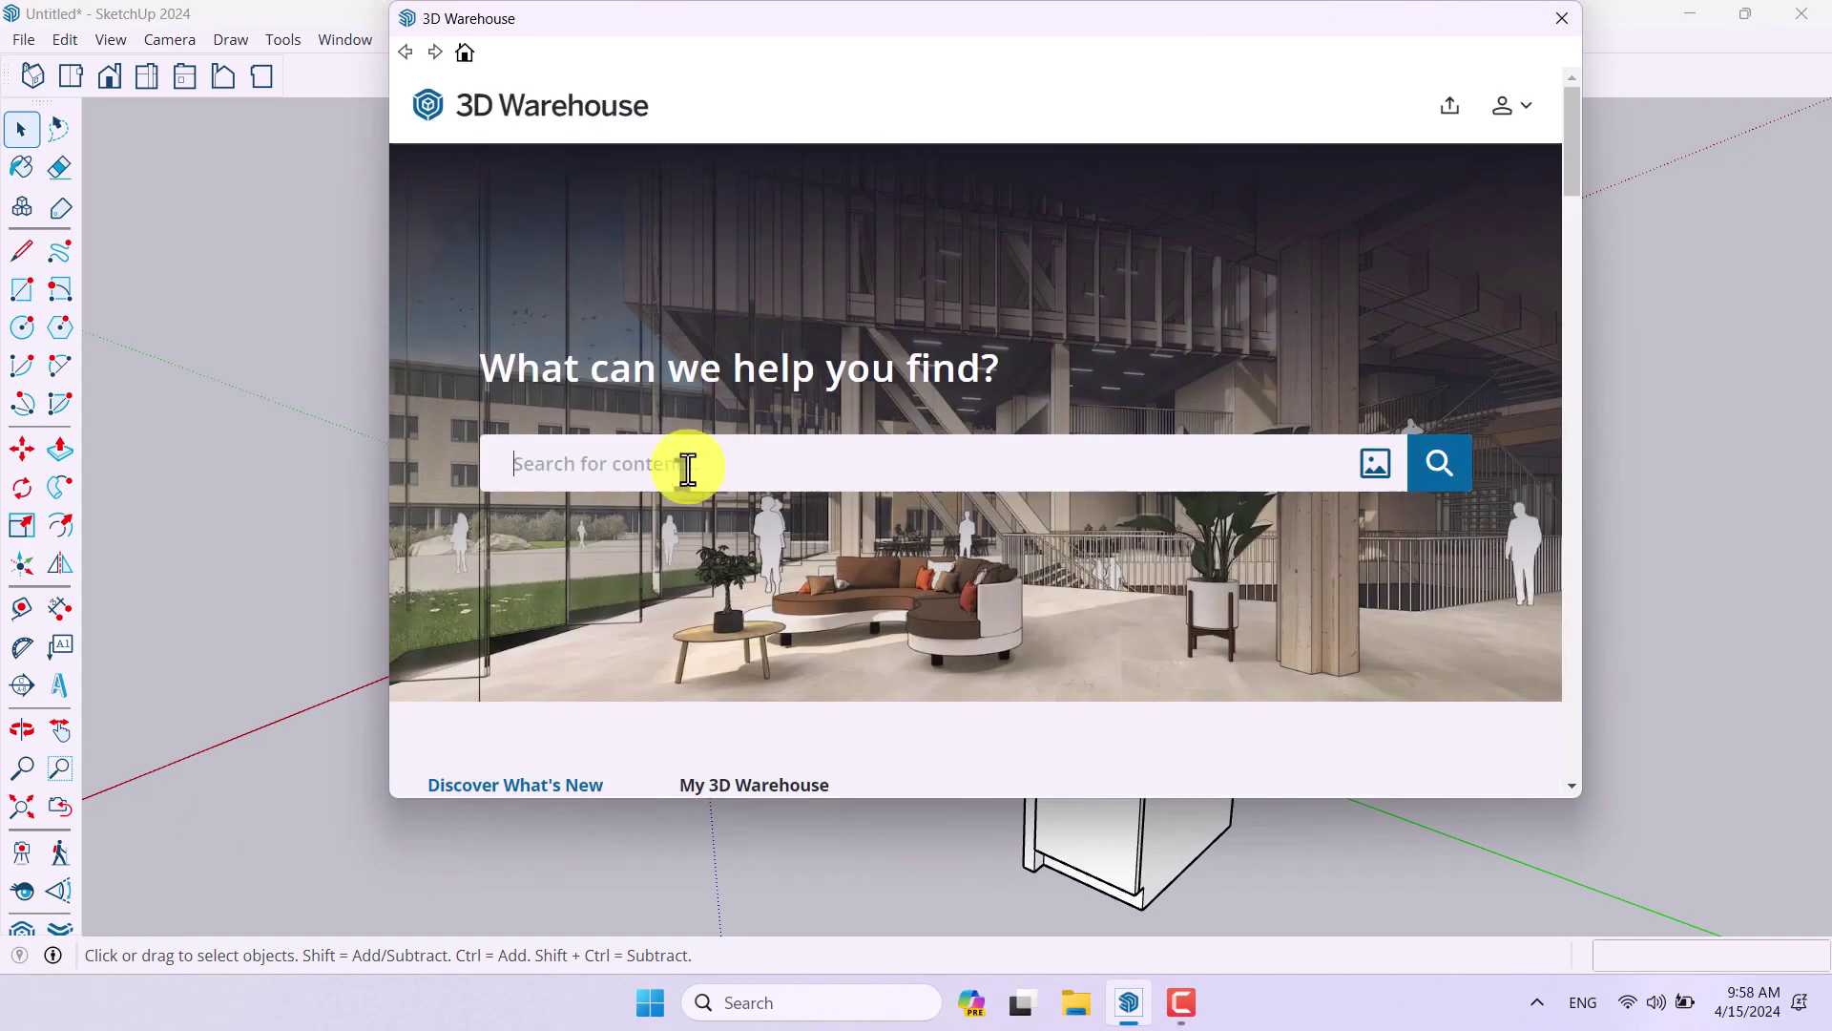
key("Caps_Lock")
type("Chair")
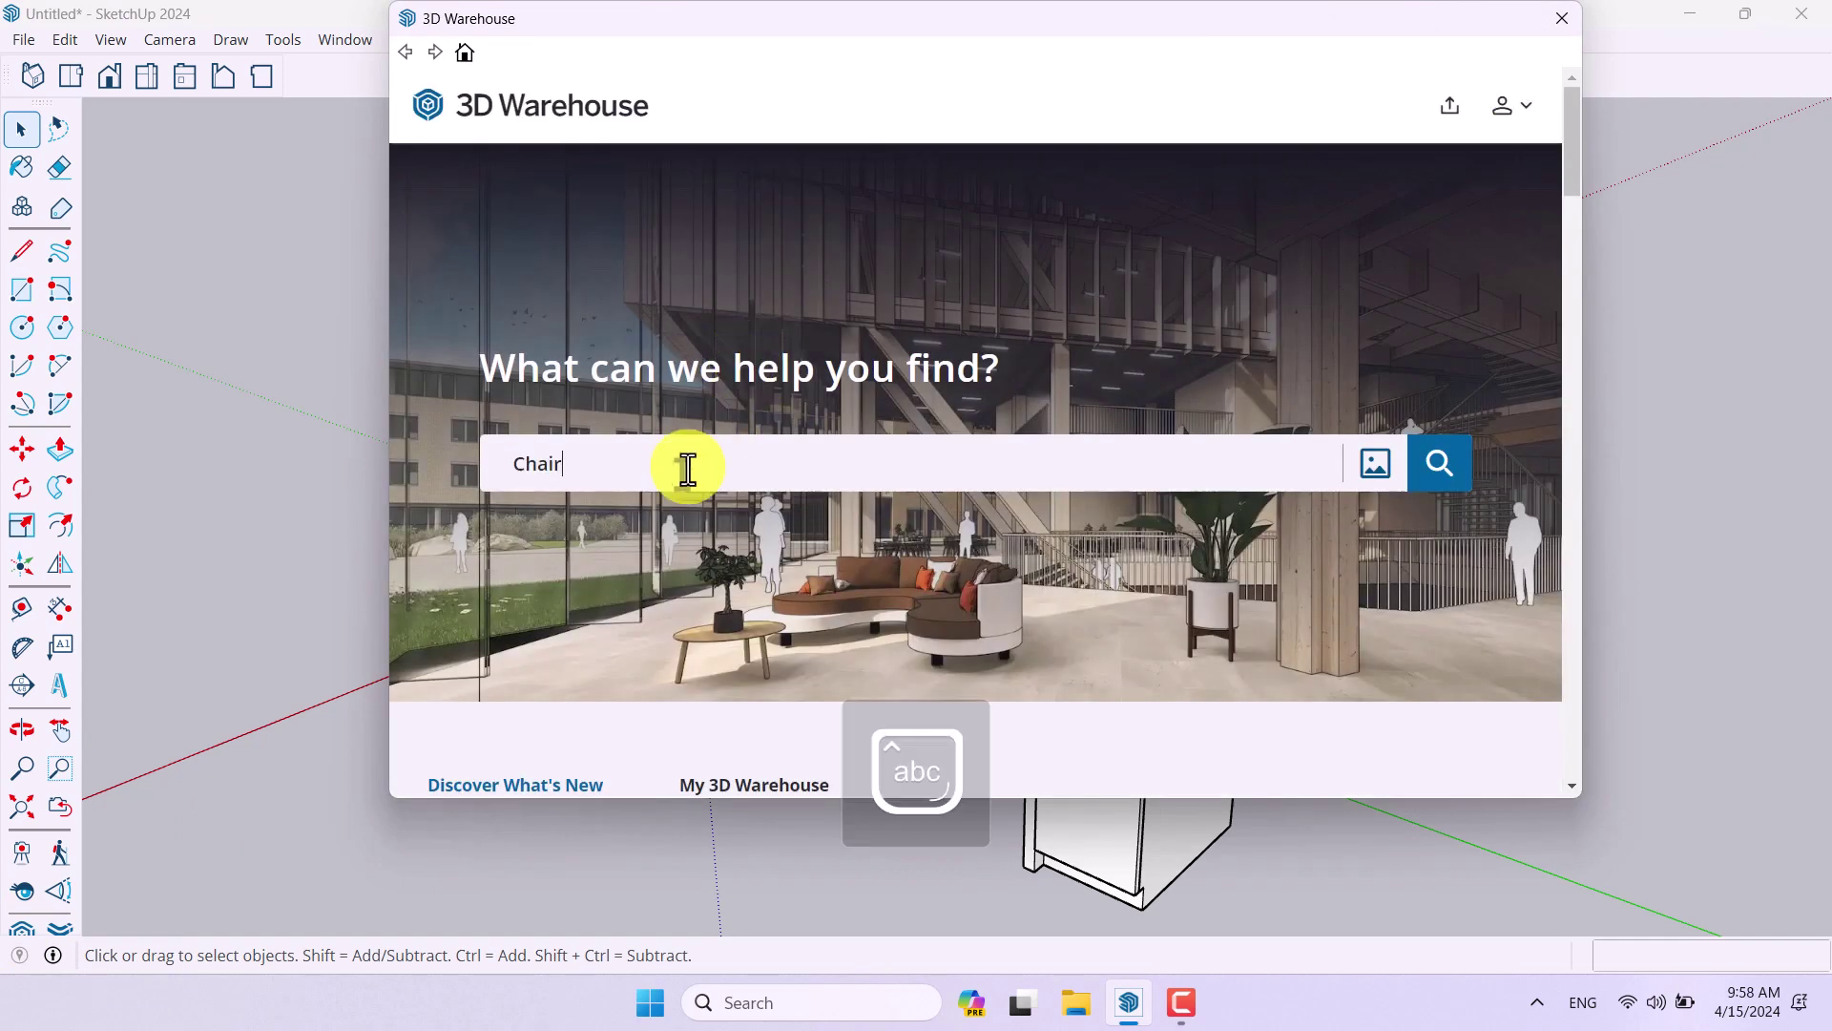
left_click(1439, 466)
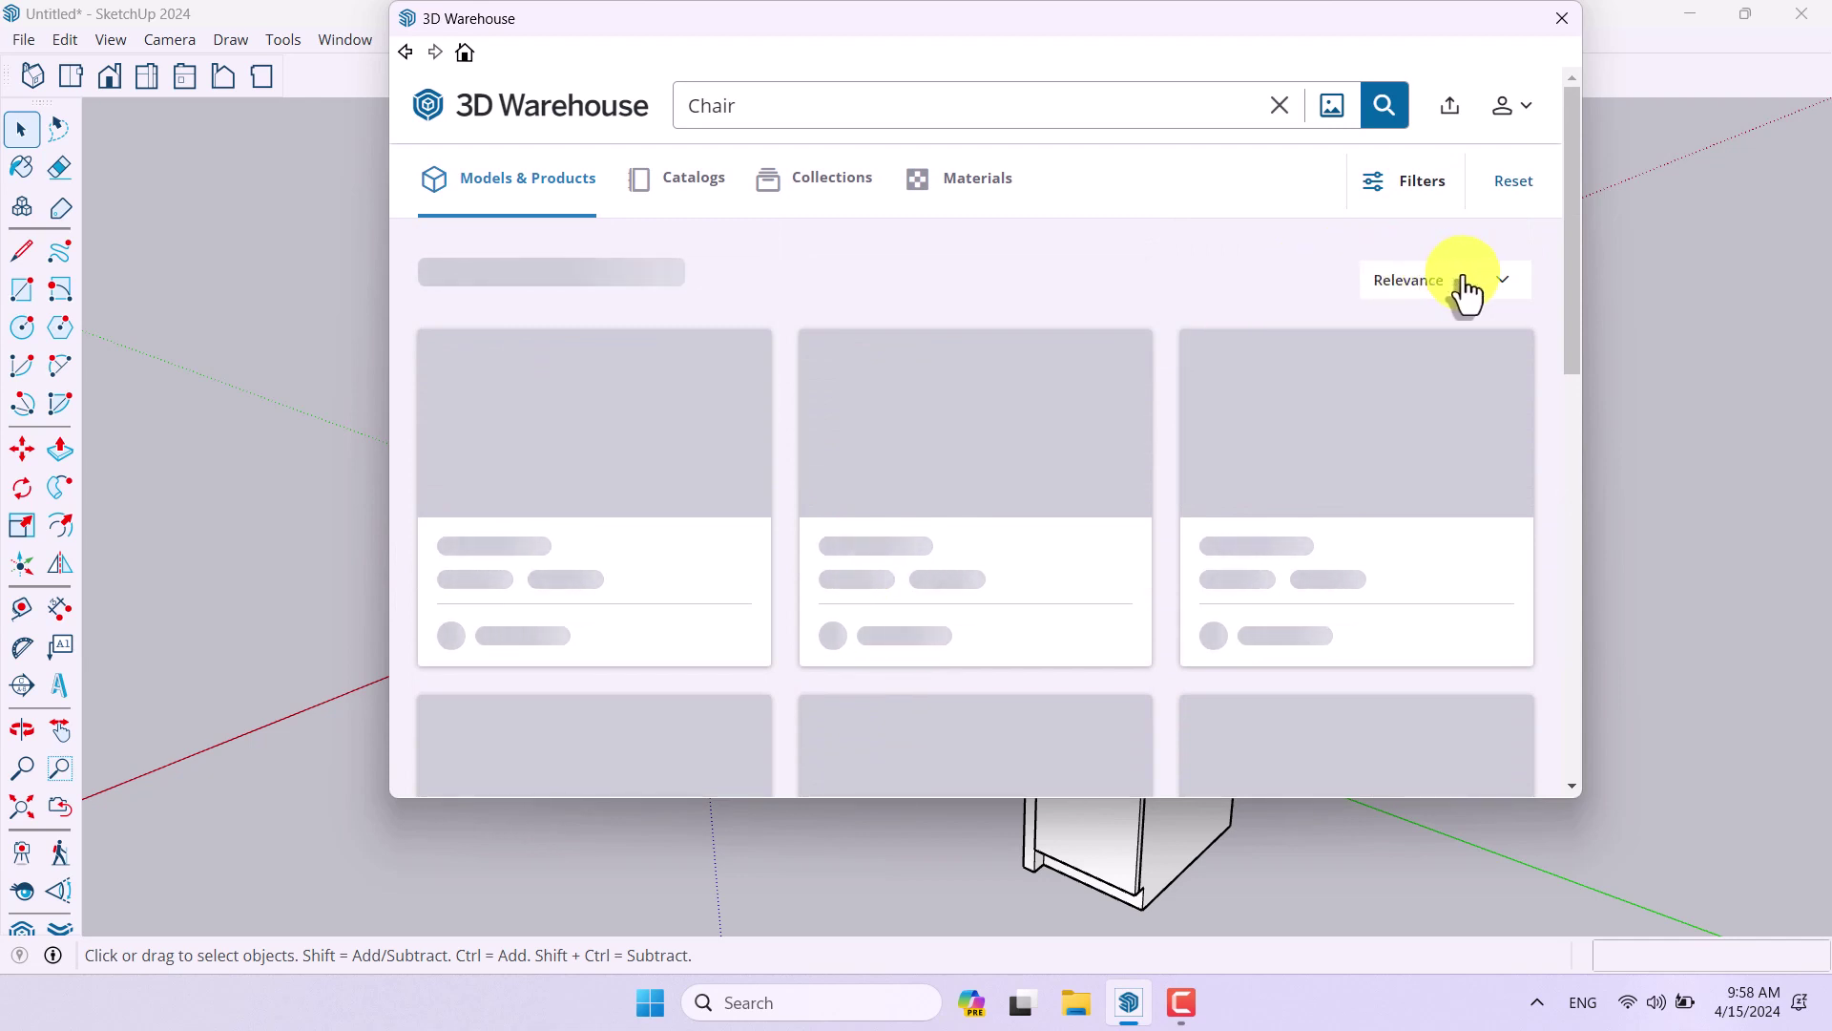
Step: Pick a chair model and download it into the SketchUp model
left_click(1539, 1002)
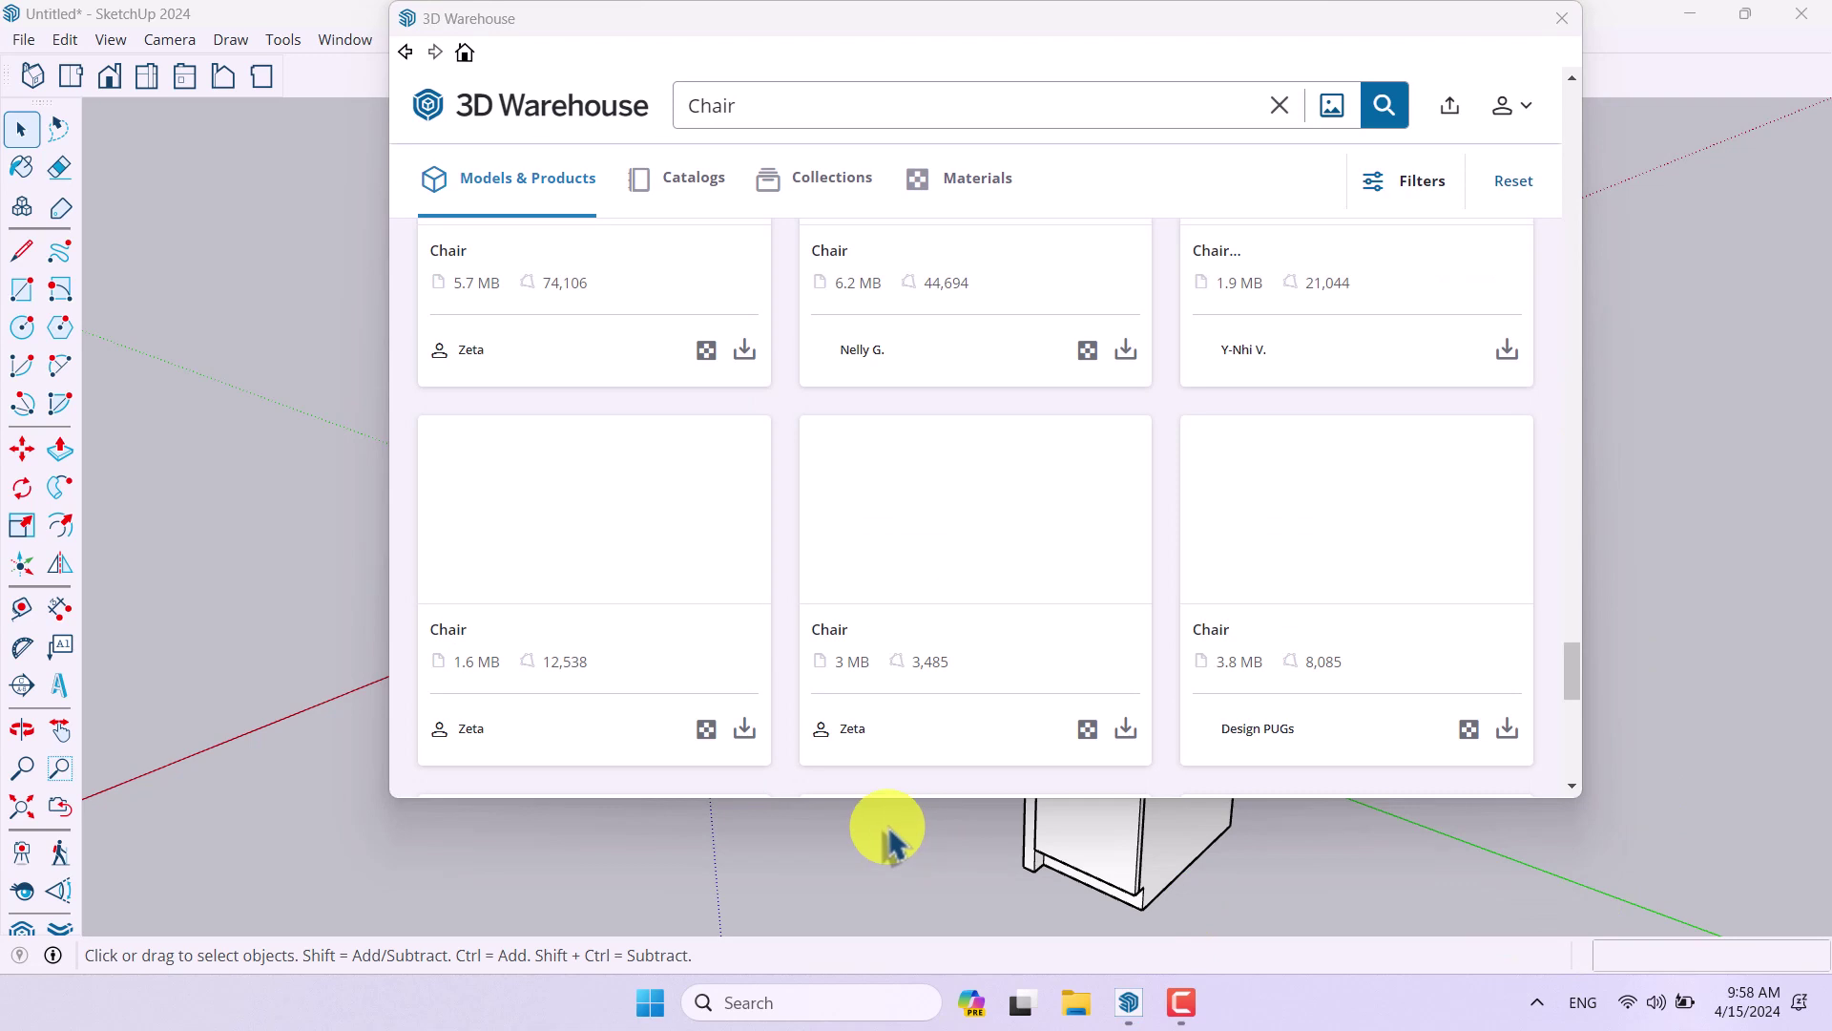
scroll(919, 687, "up", 15)
scroll(919, 687, "up", 5)
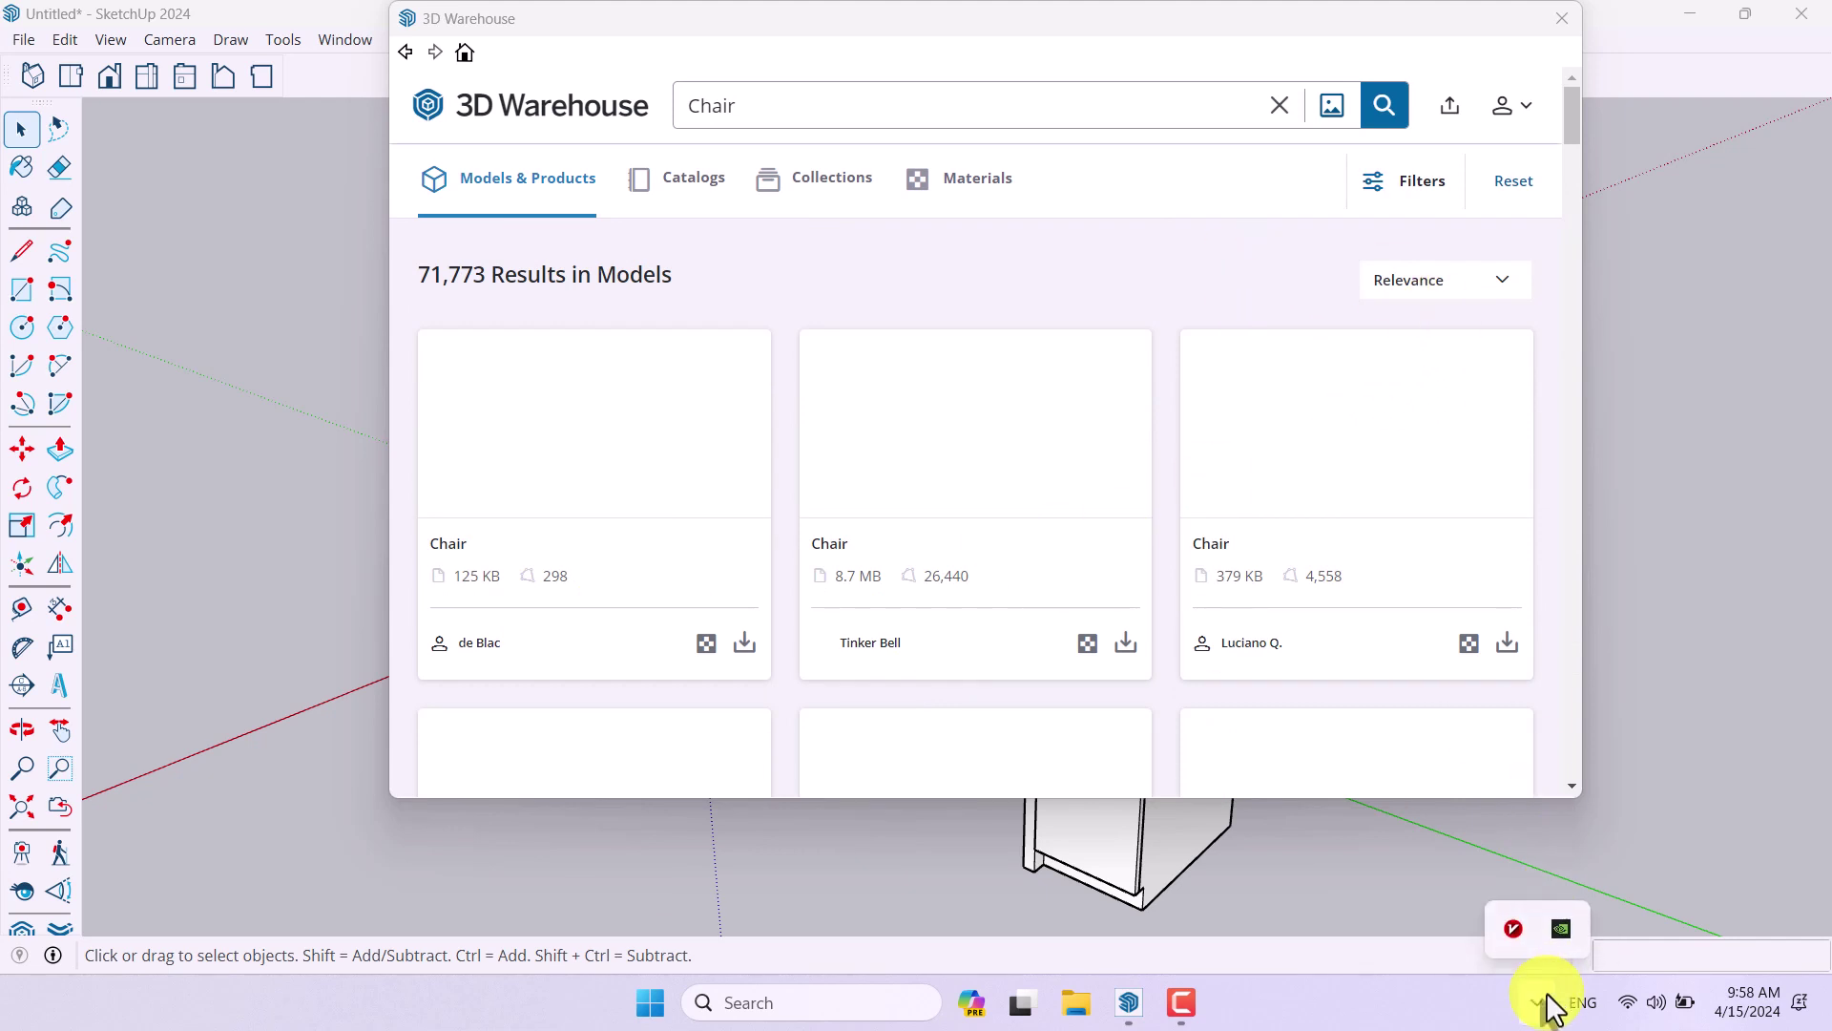
left_click(1183, 1002)
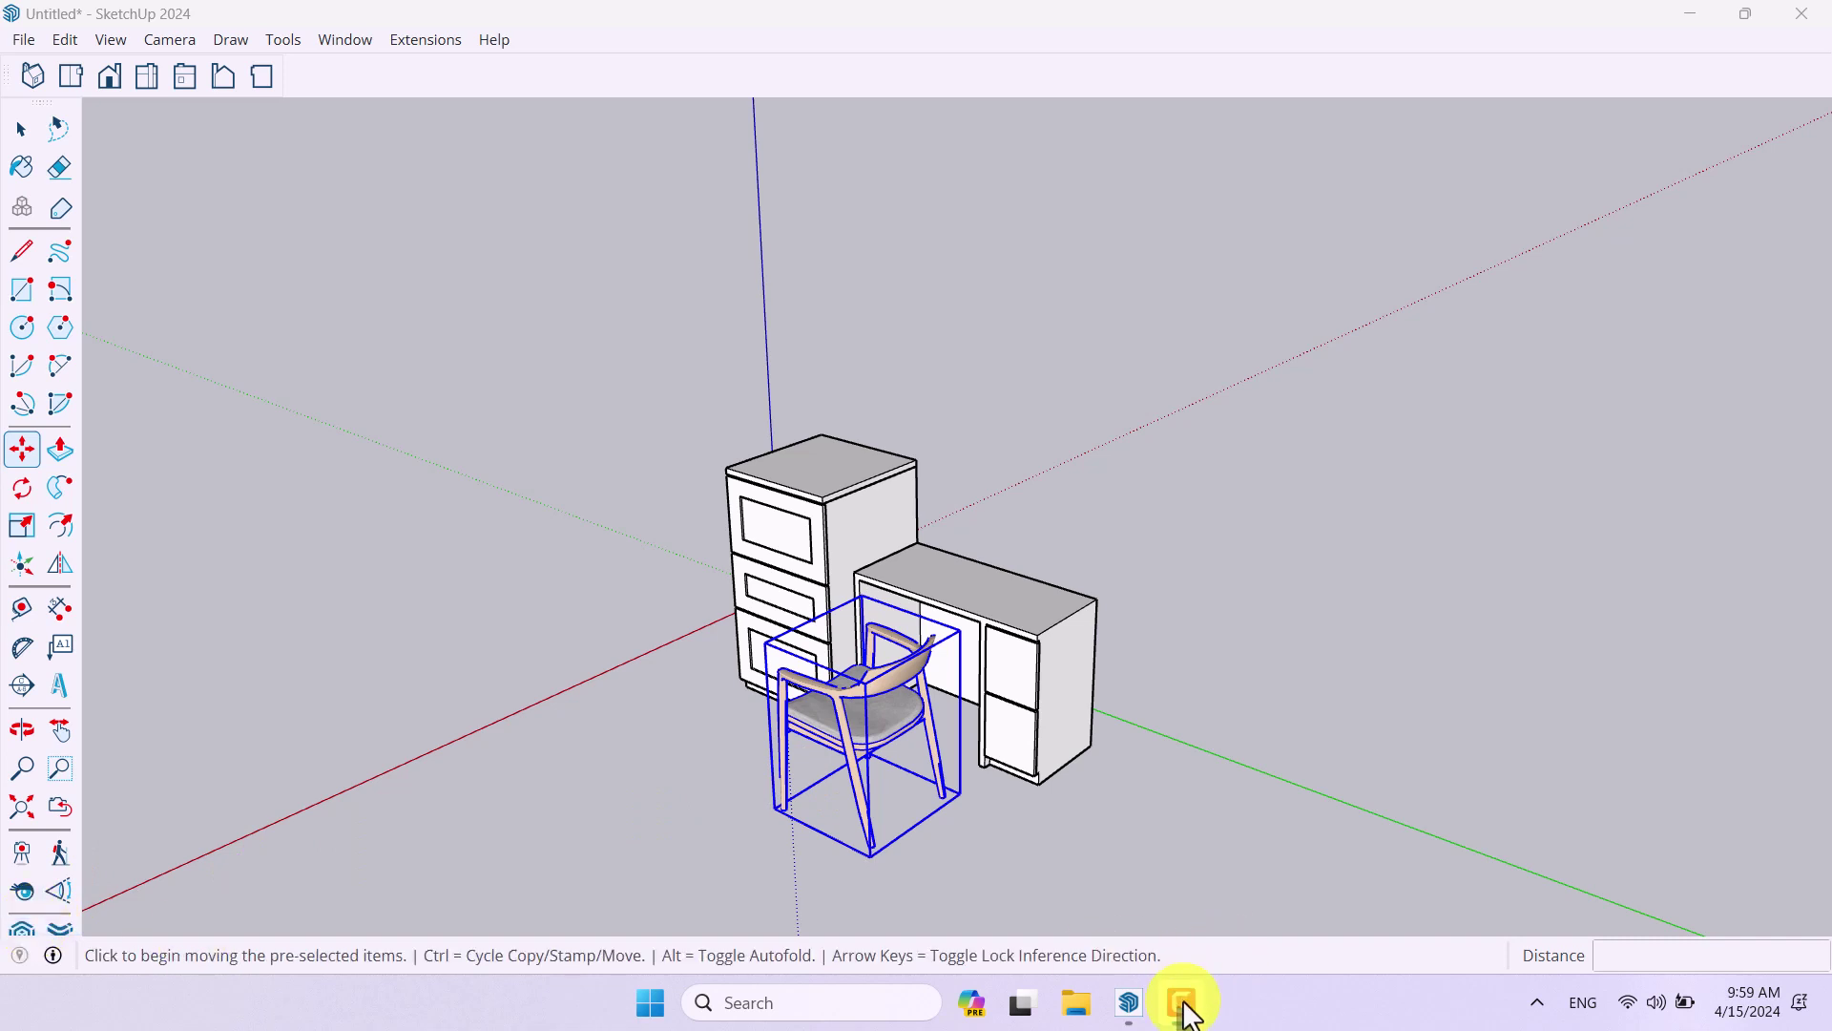
Step: Rotate the imported chair 90° to face the desk
mouse_move(1189, 1010)
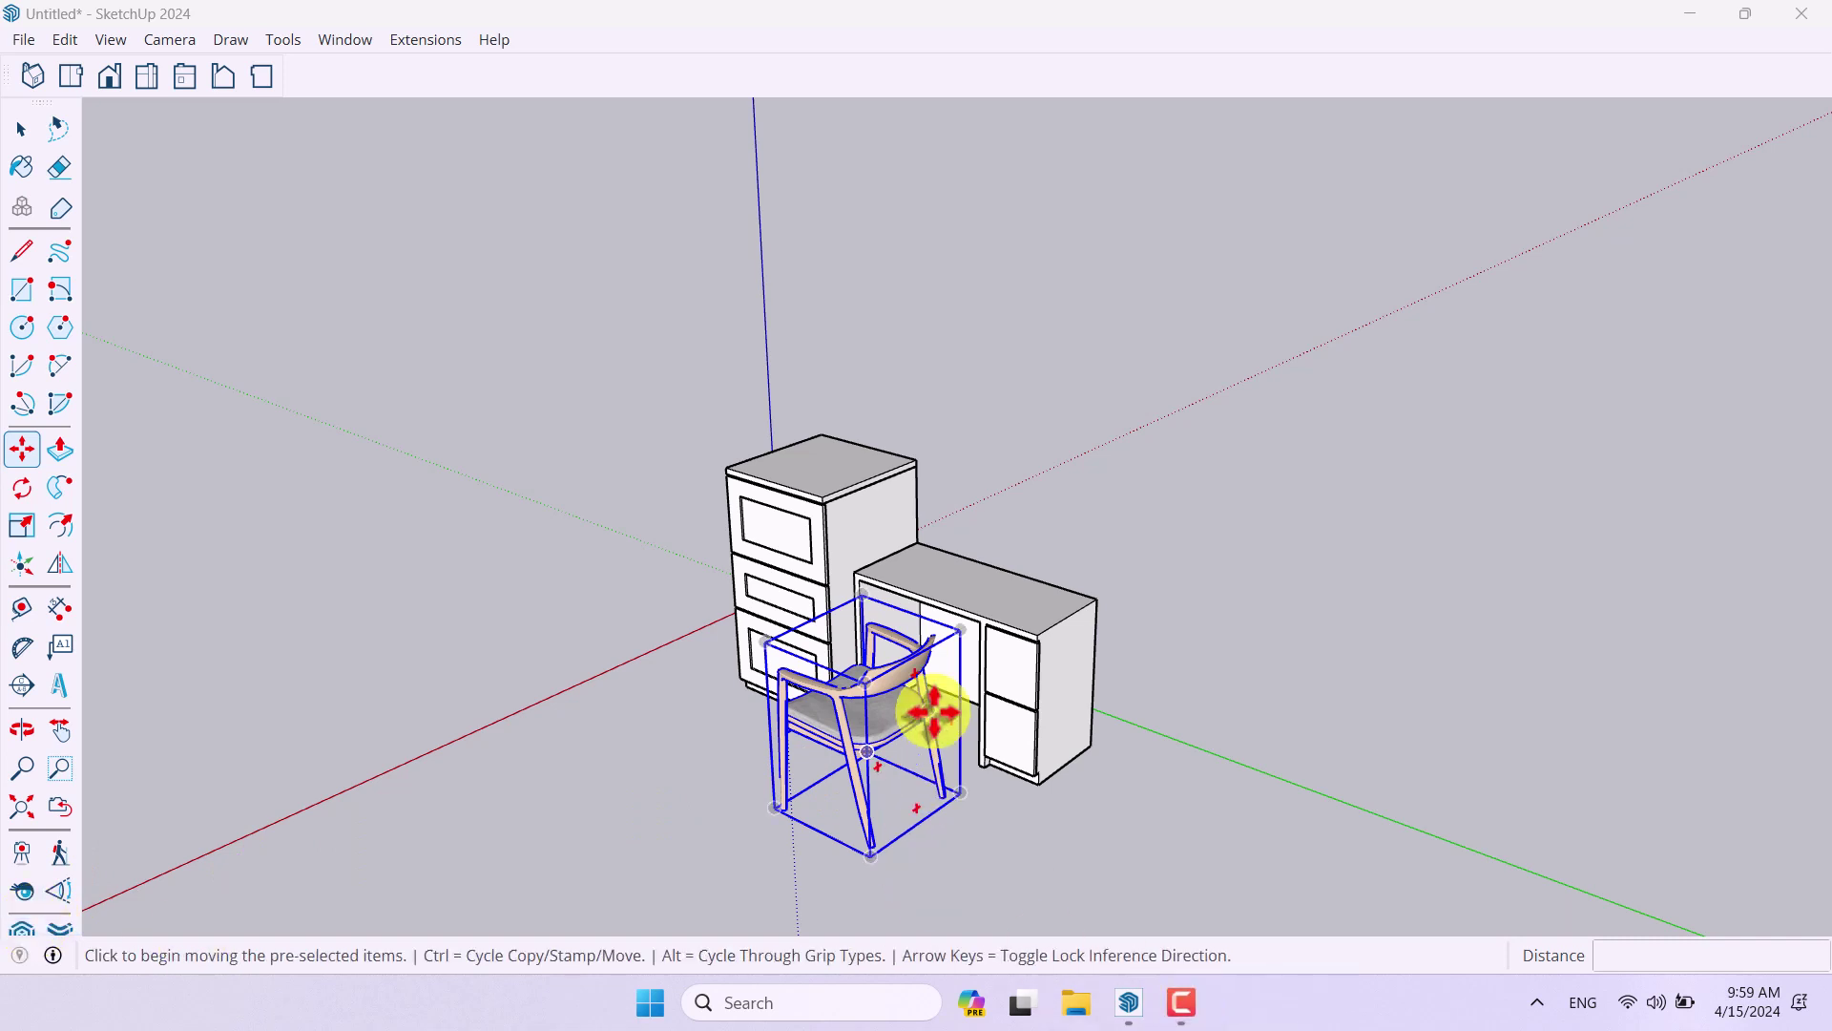
scroll(921, 678, "up", 4)
middle_click_drag(1002, 482, 635, 716)
scroll(634, 715, "up", 3)
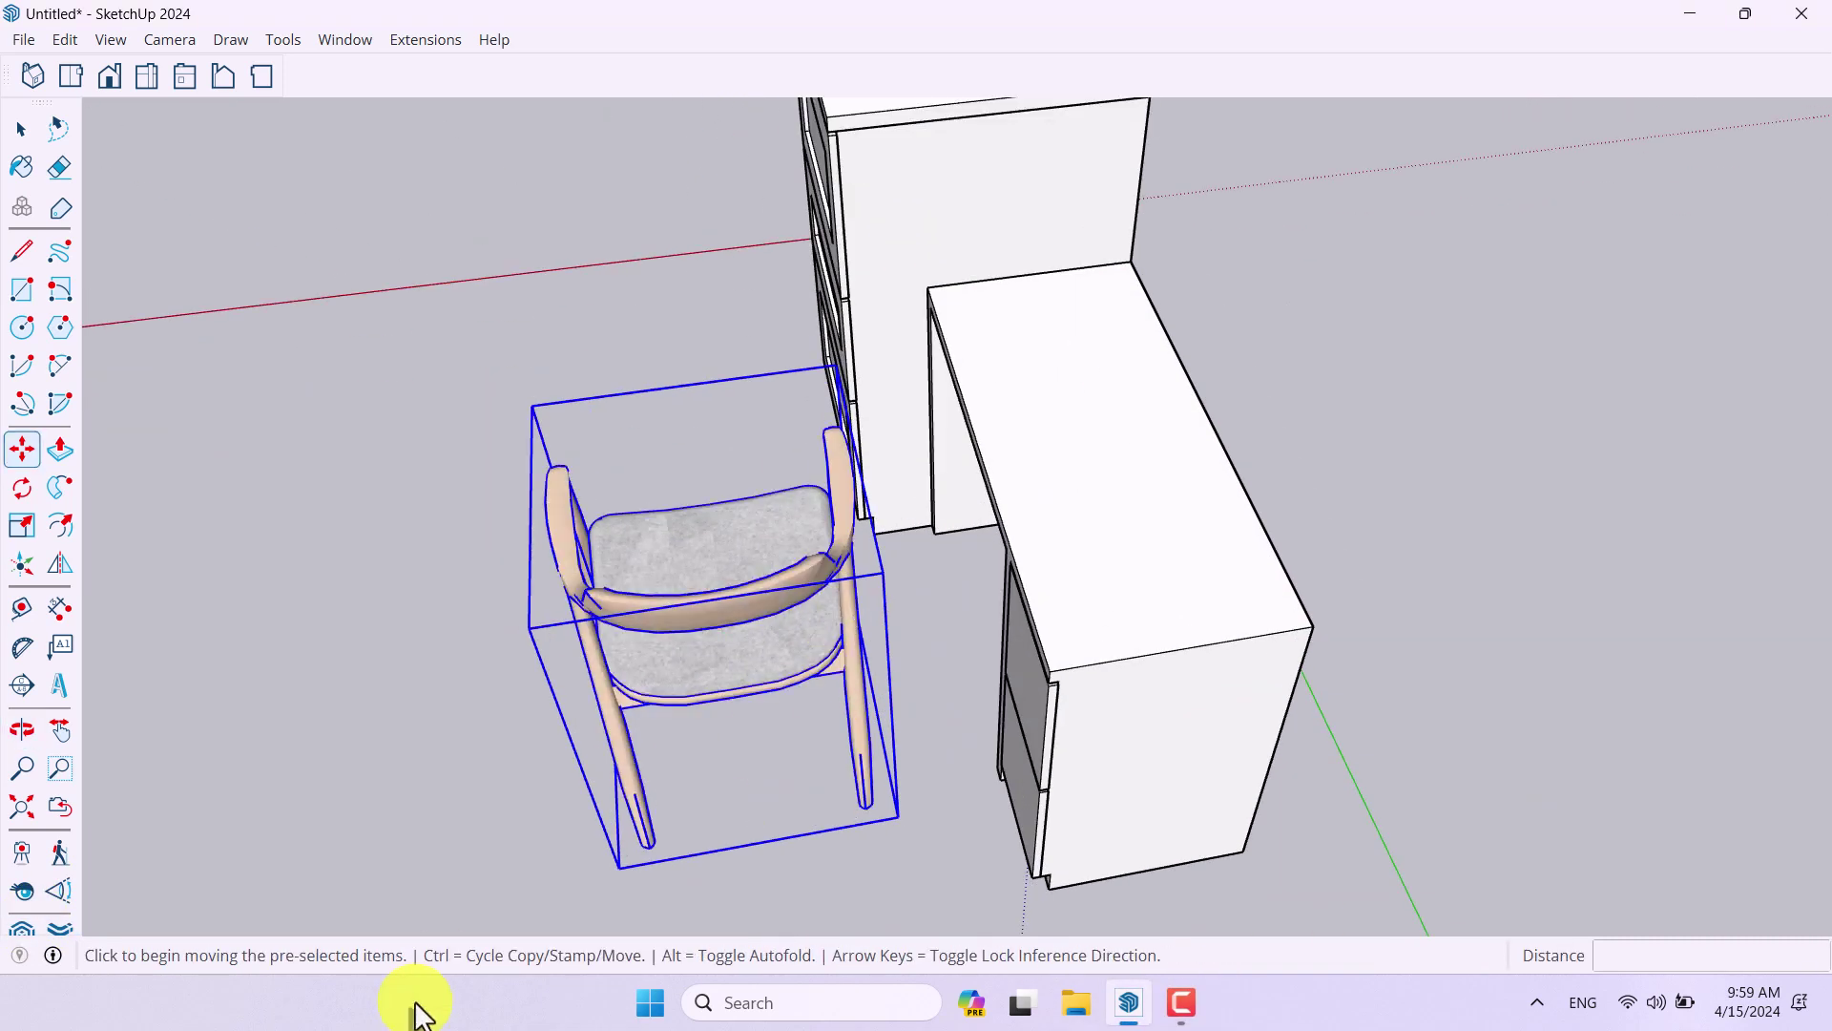
middle_click_drag(1296, 739, 1011, 635)
left_click(22, 486)
scroll(1022, 360, "up", 3)
left_click(974, 381)
left_click(1048, 426)
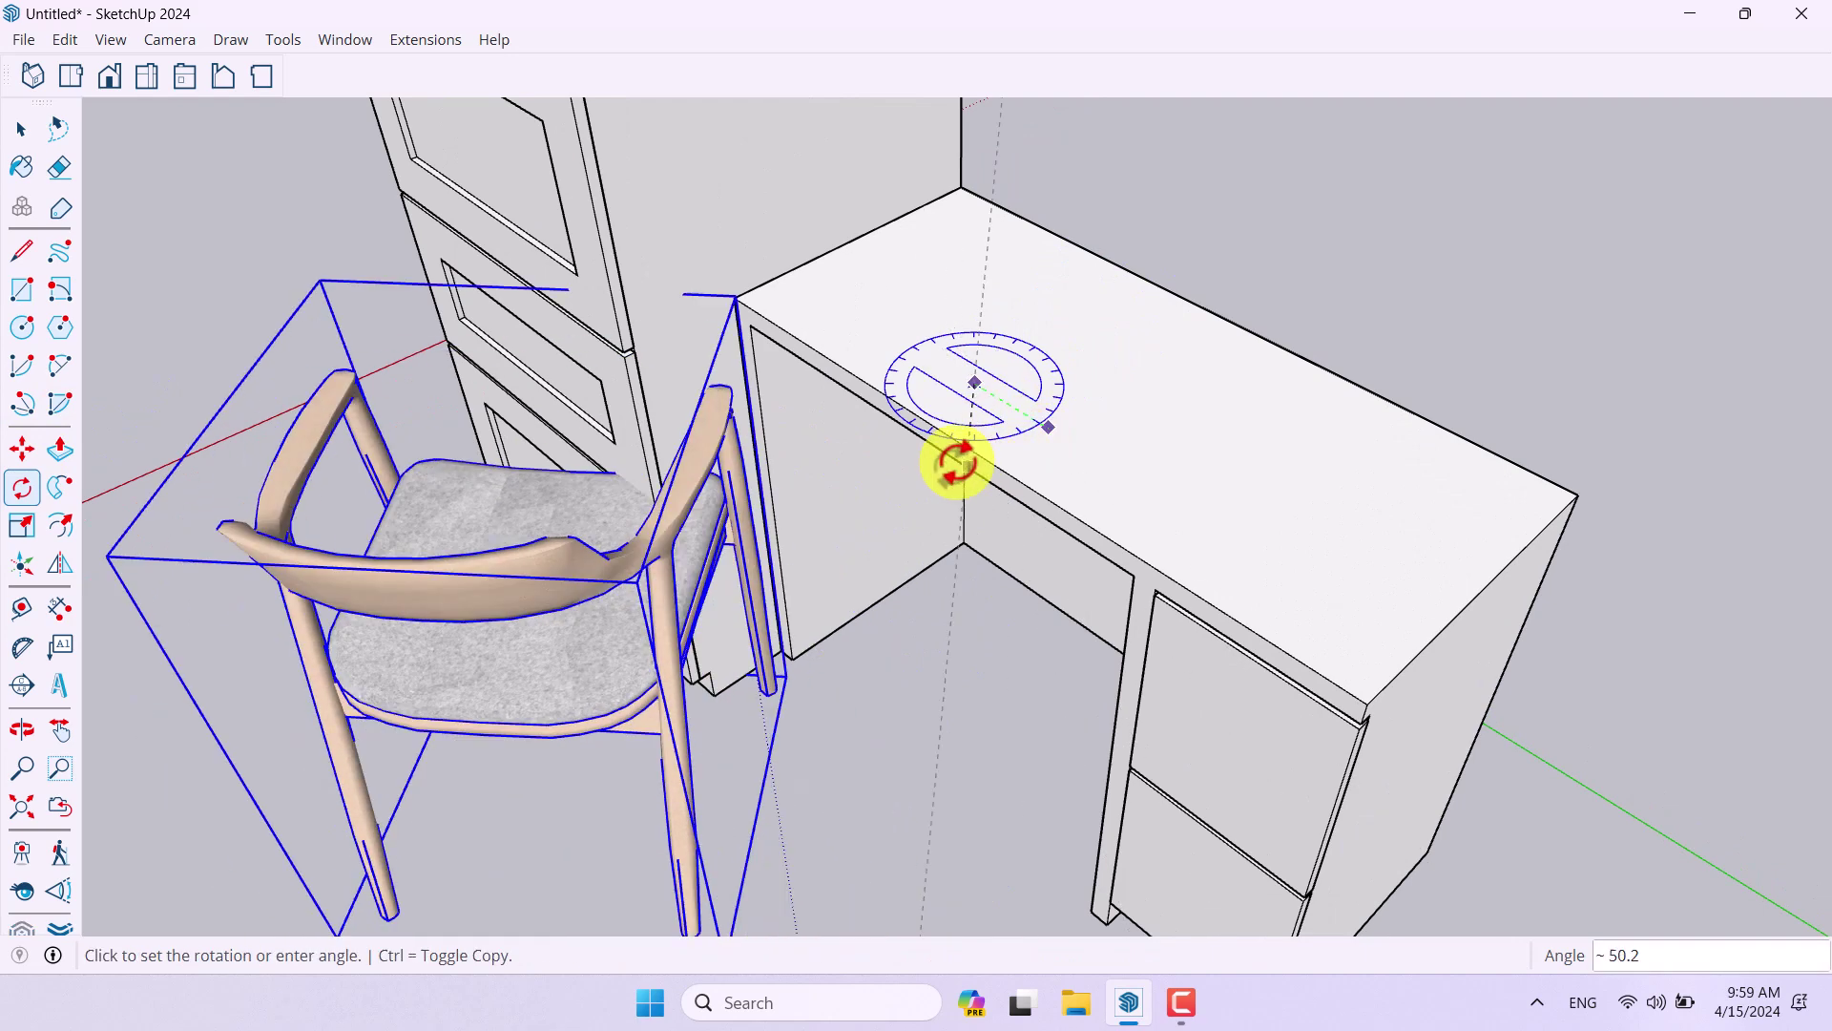
type("90")
key("Return")
scroll(932, 454, "down", 3)
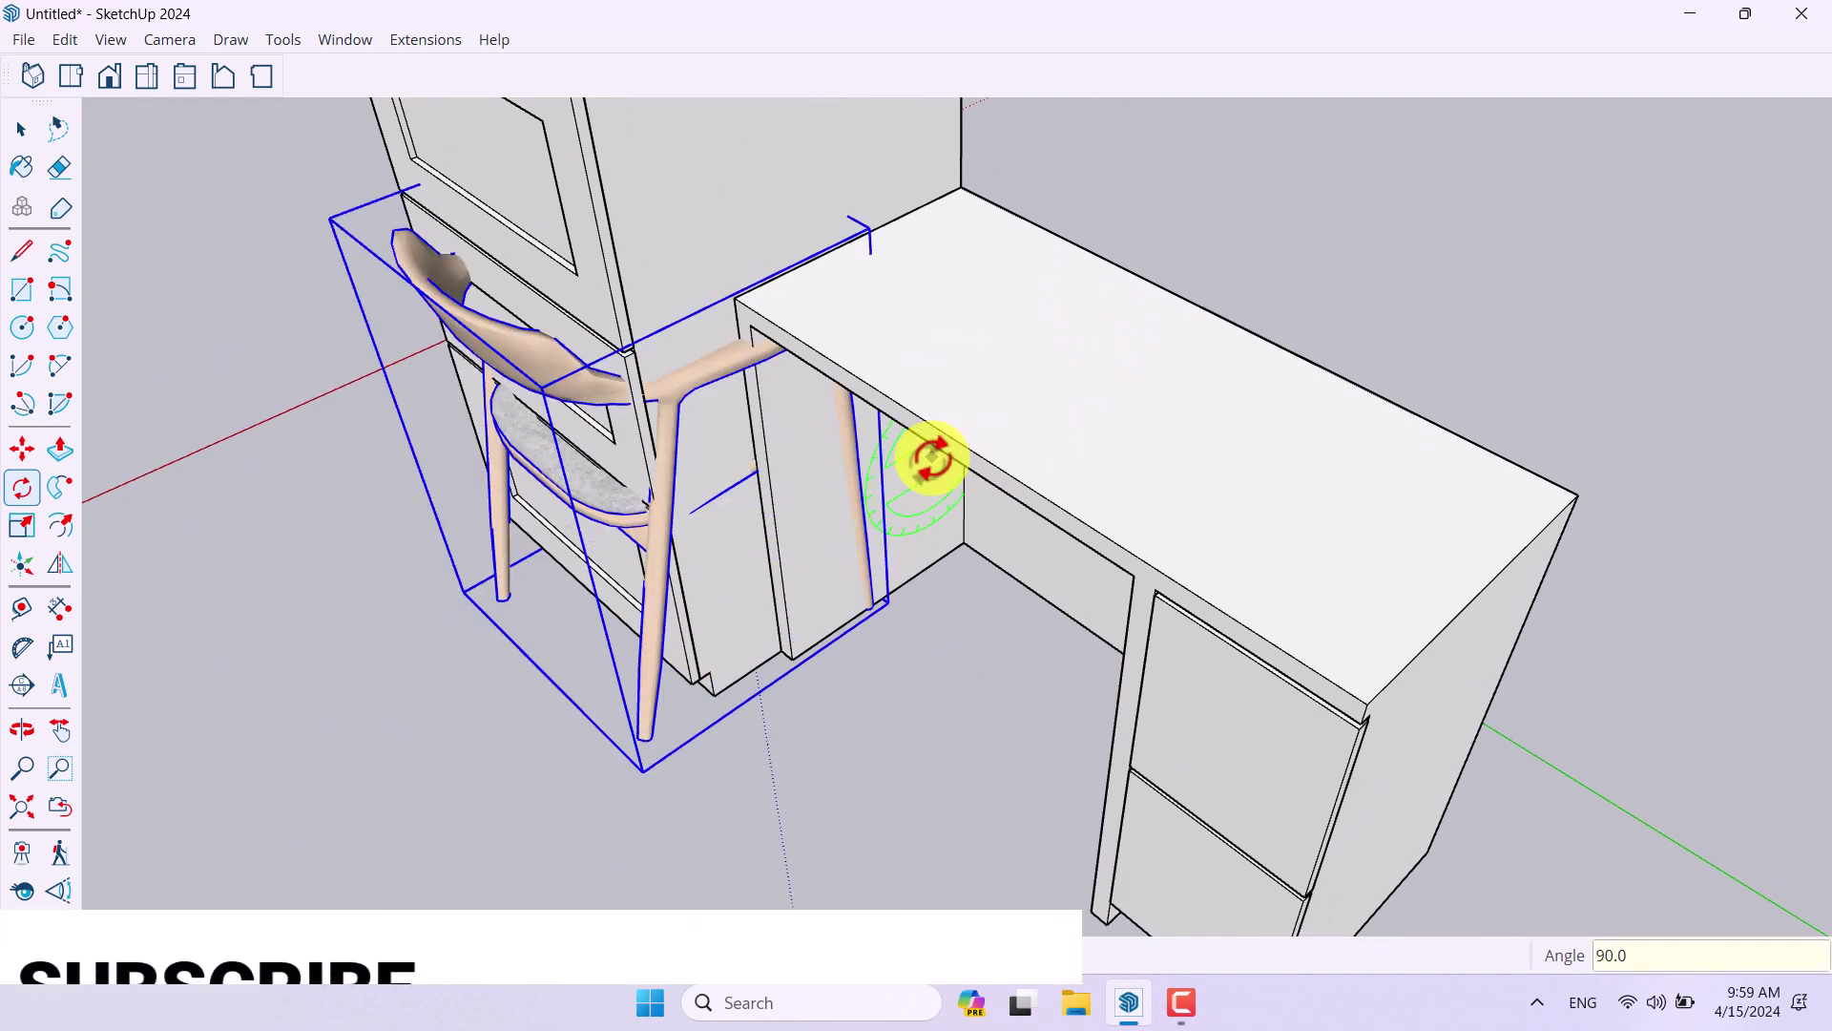
Step: Move the chair under the desk into the knee opening
left_click(22, 448)
middle_click_drag(1050, 401, 606, 769)
left_click(607, 769)
middle_click_drag(1215, 655, 503, 270)
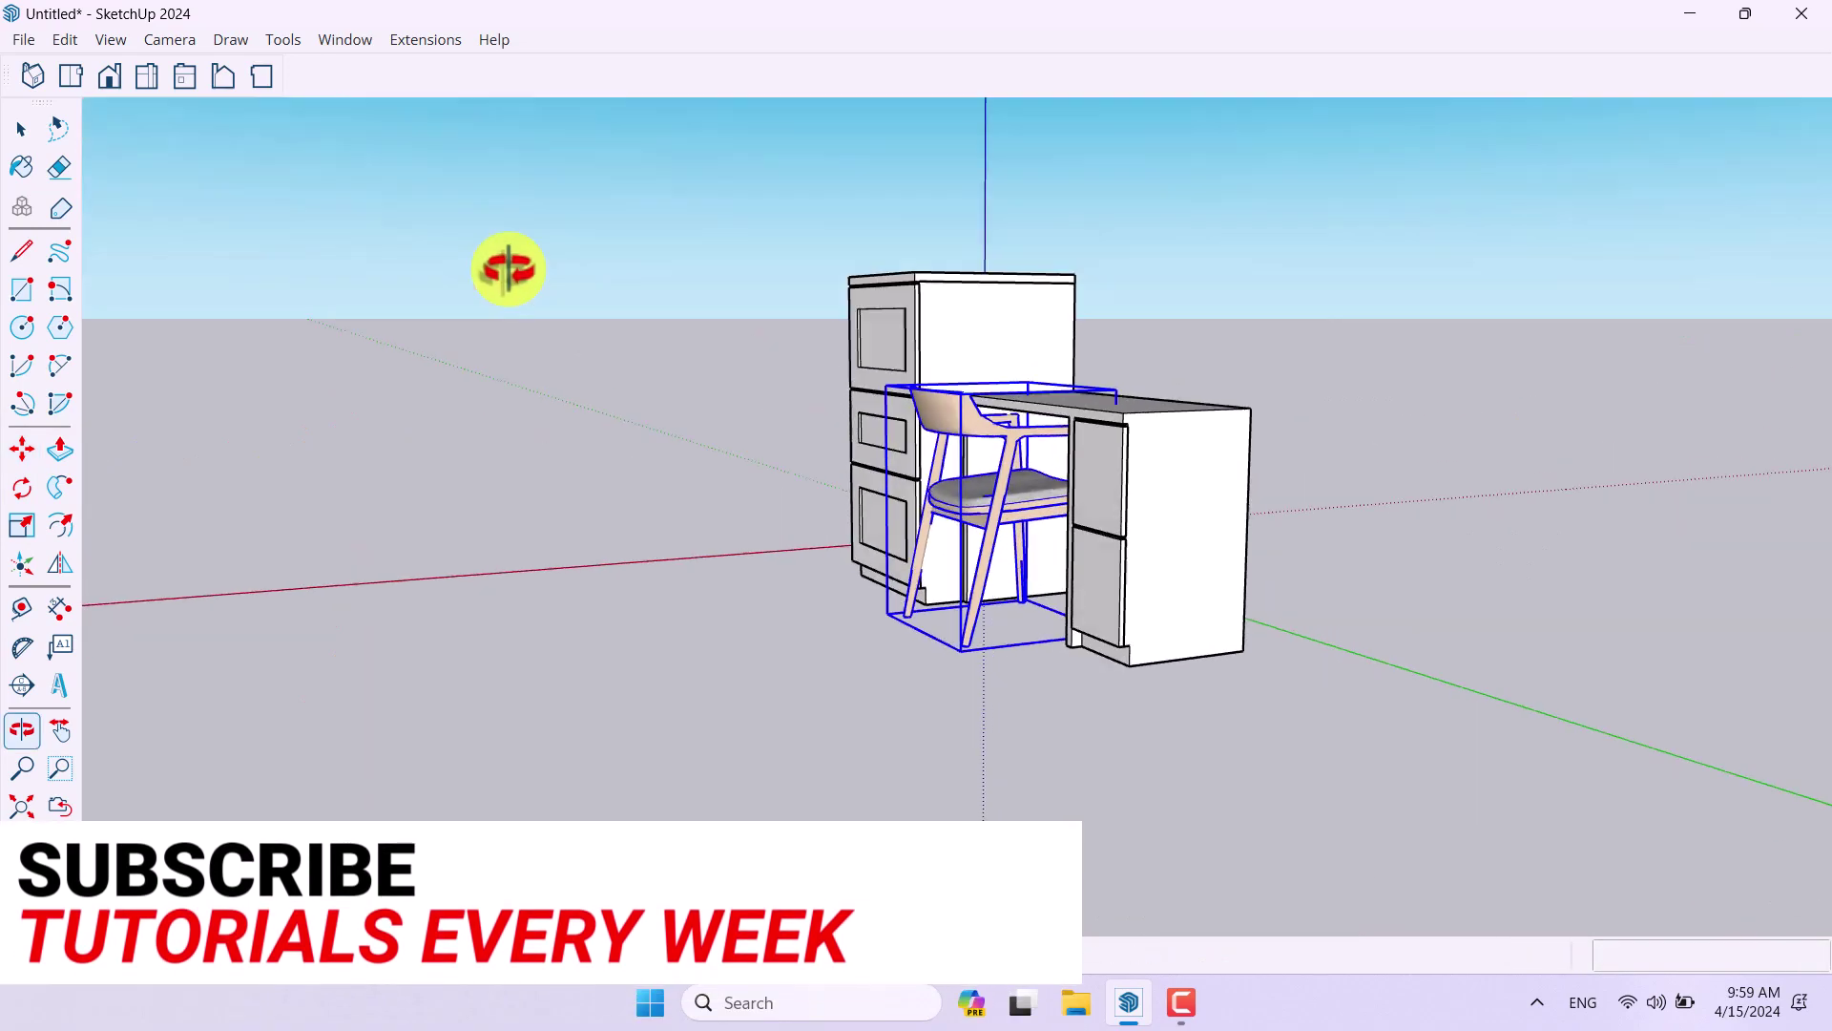
scroll(1006, 319, "up", 3)
left_click(1043, 429)
middle_click_drag(1043, 429, 1239, 715)
Step: Scale the chair down slightly from its top corner
left_click(21, 449)
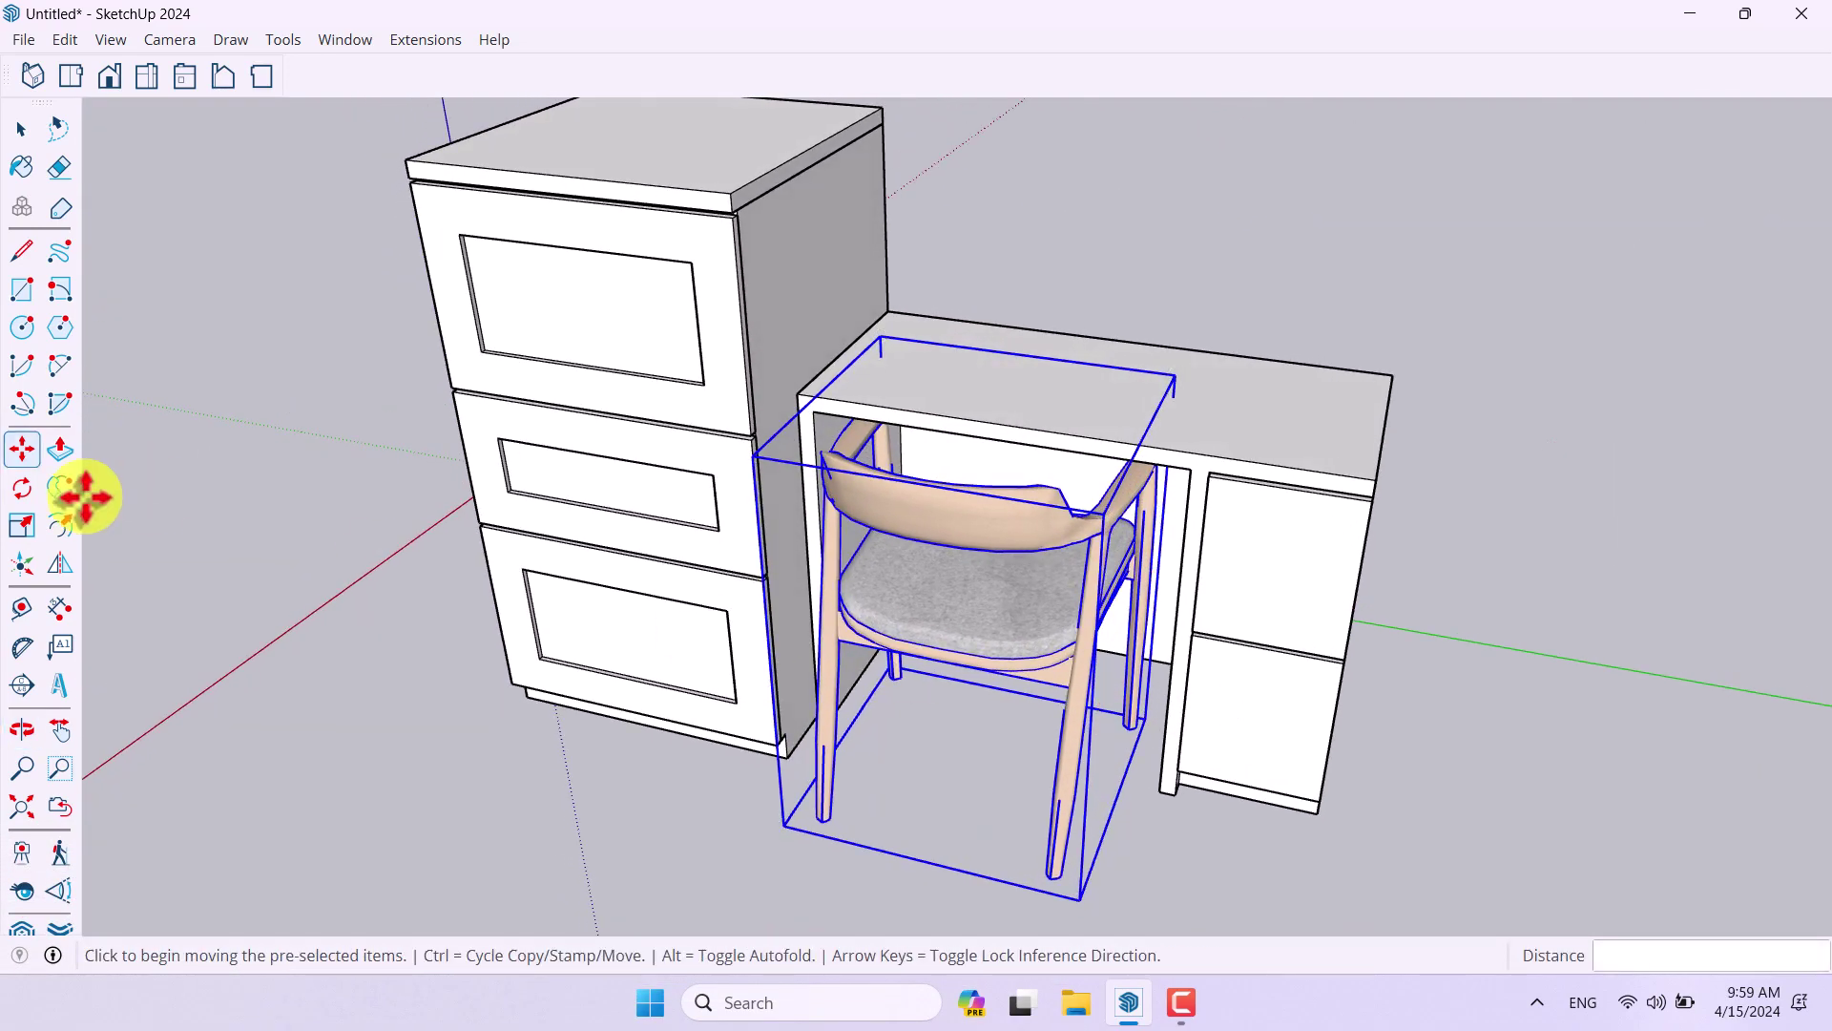
left_click(21, 525)
left_click(878, 338)
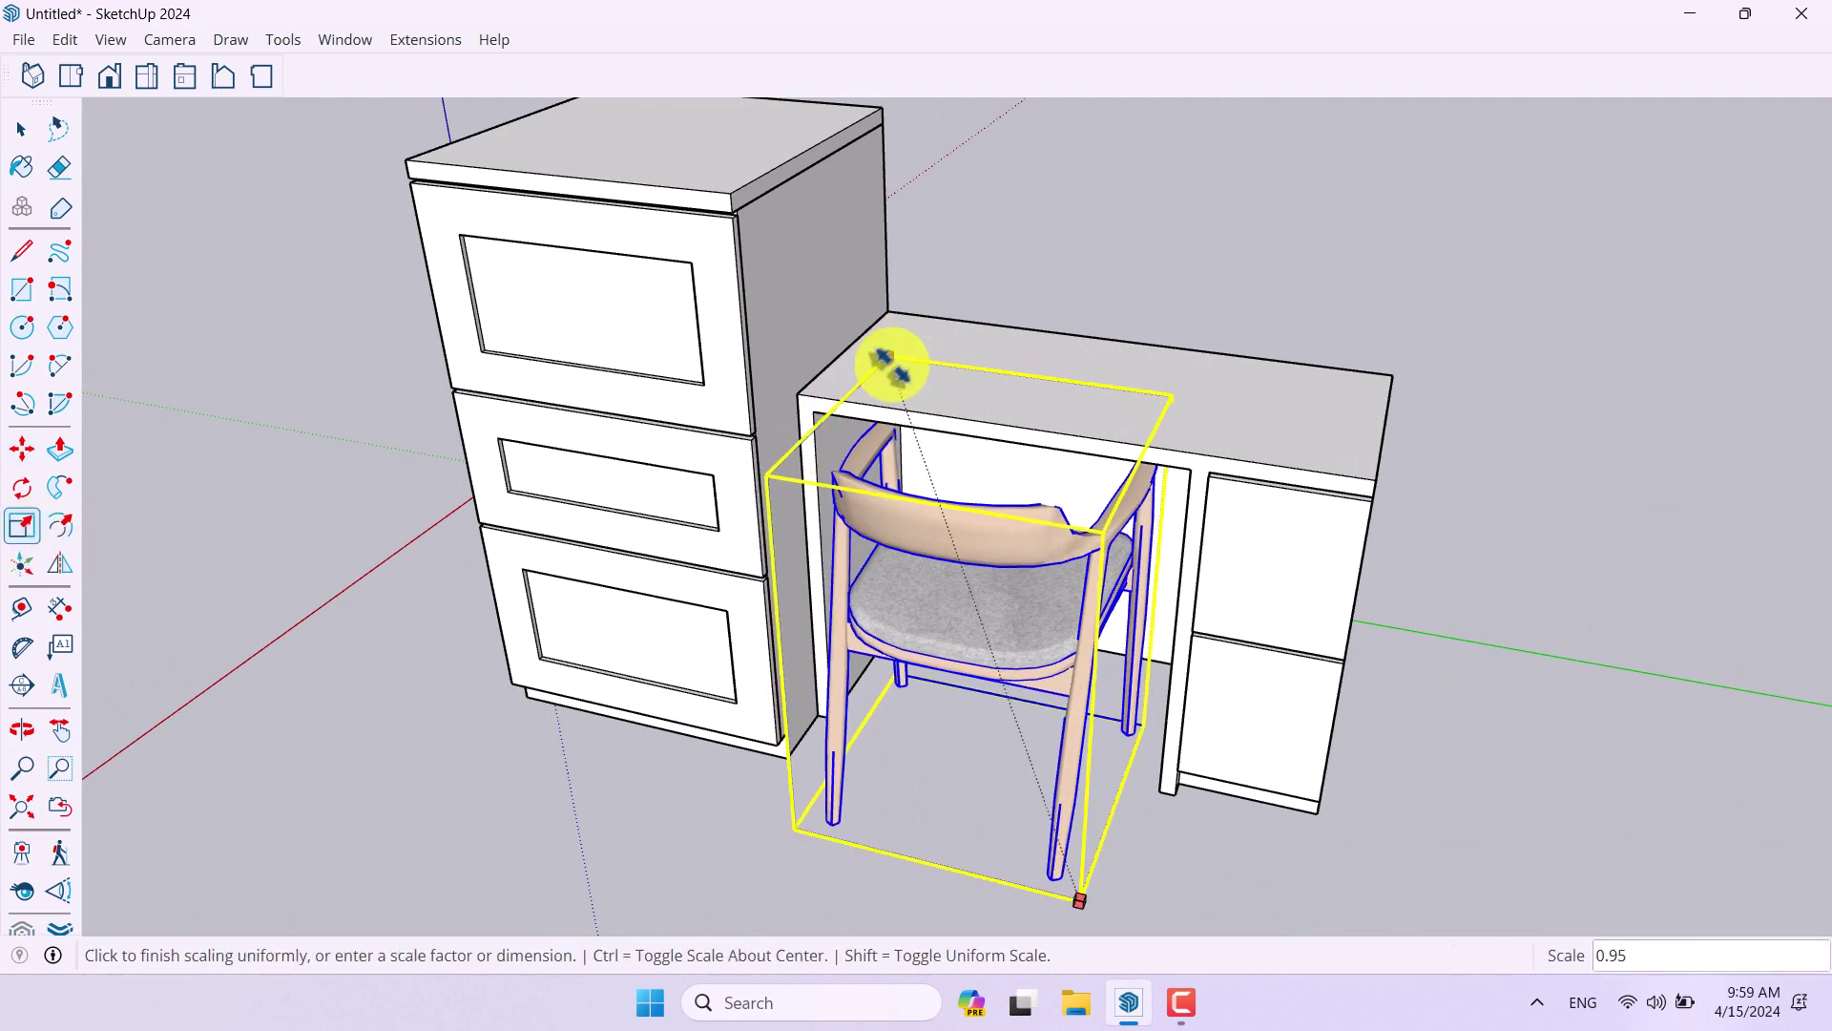
left_click(894, 377)
middle_click_drag(894, 377, 920, 643)
scroll(920, 643, "down", 5)
key("space")
middle_click_drag(1085, 655, 920, 634)
scroll(933, 397, "up", 5)
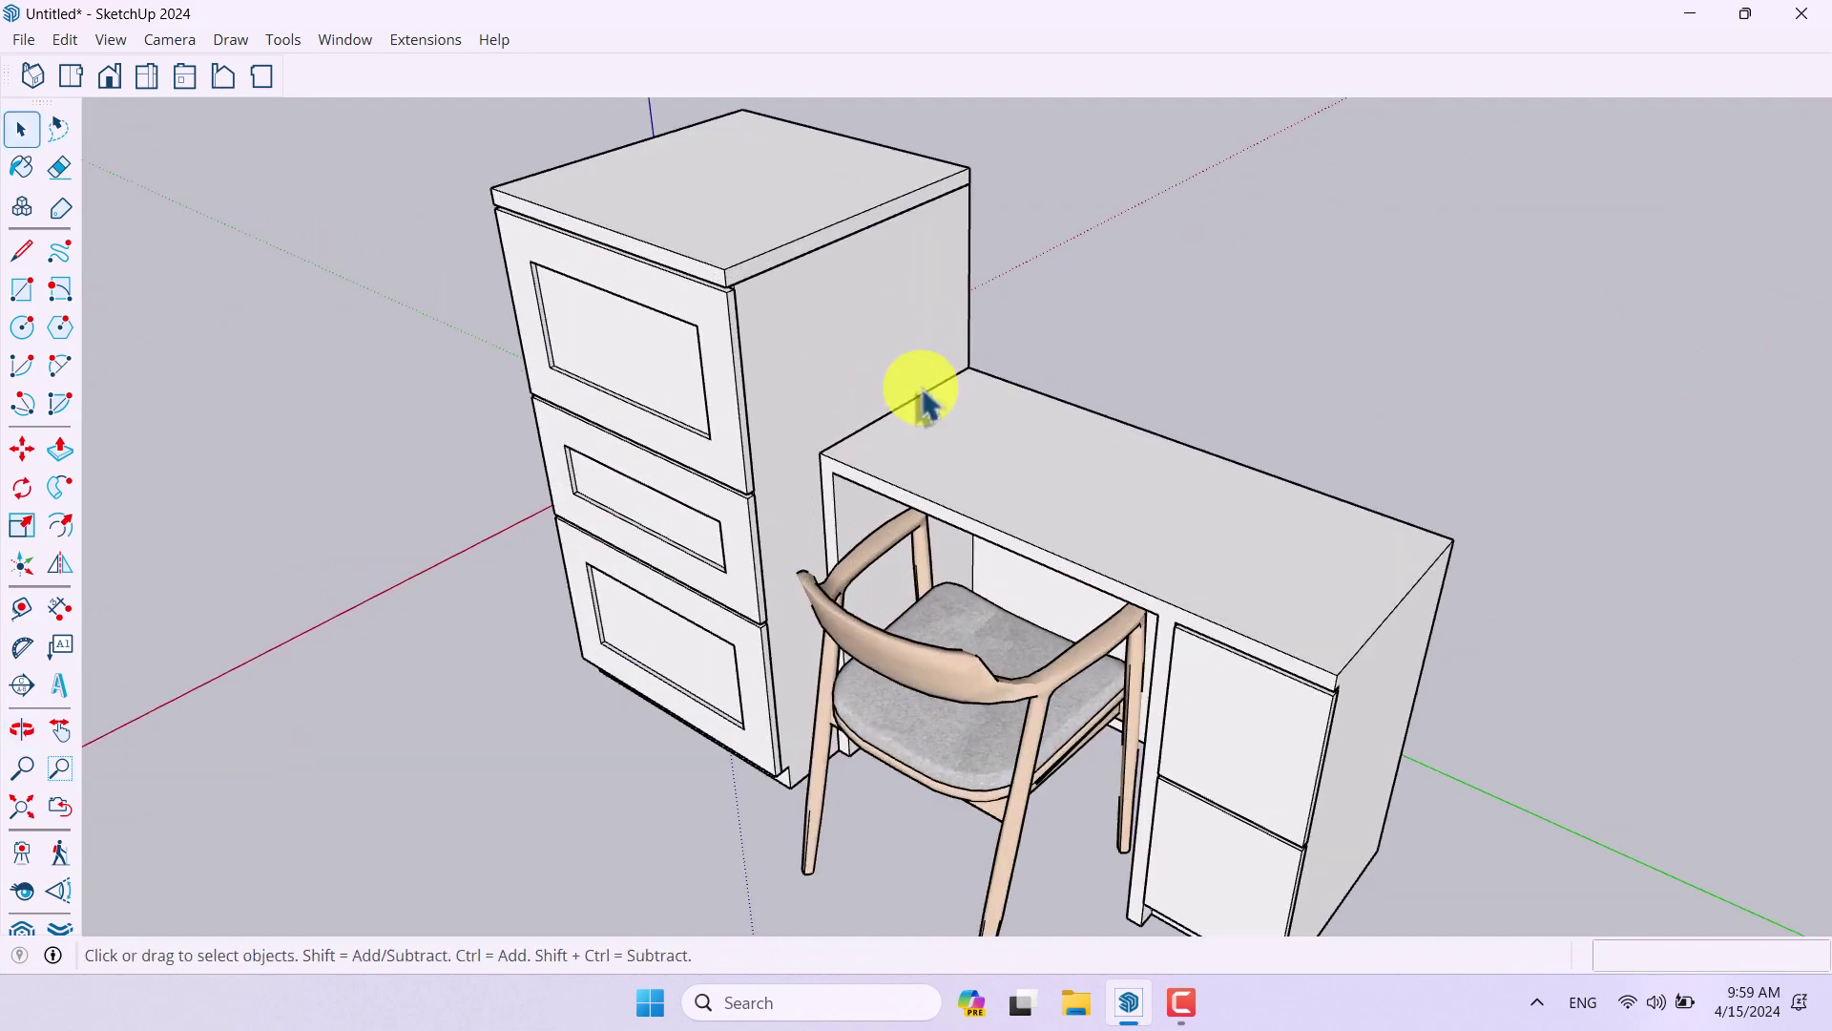